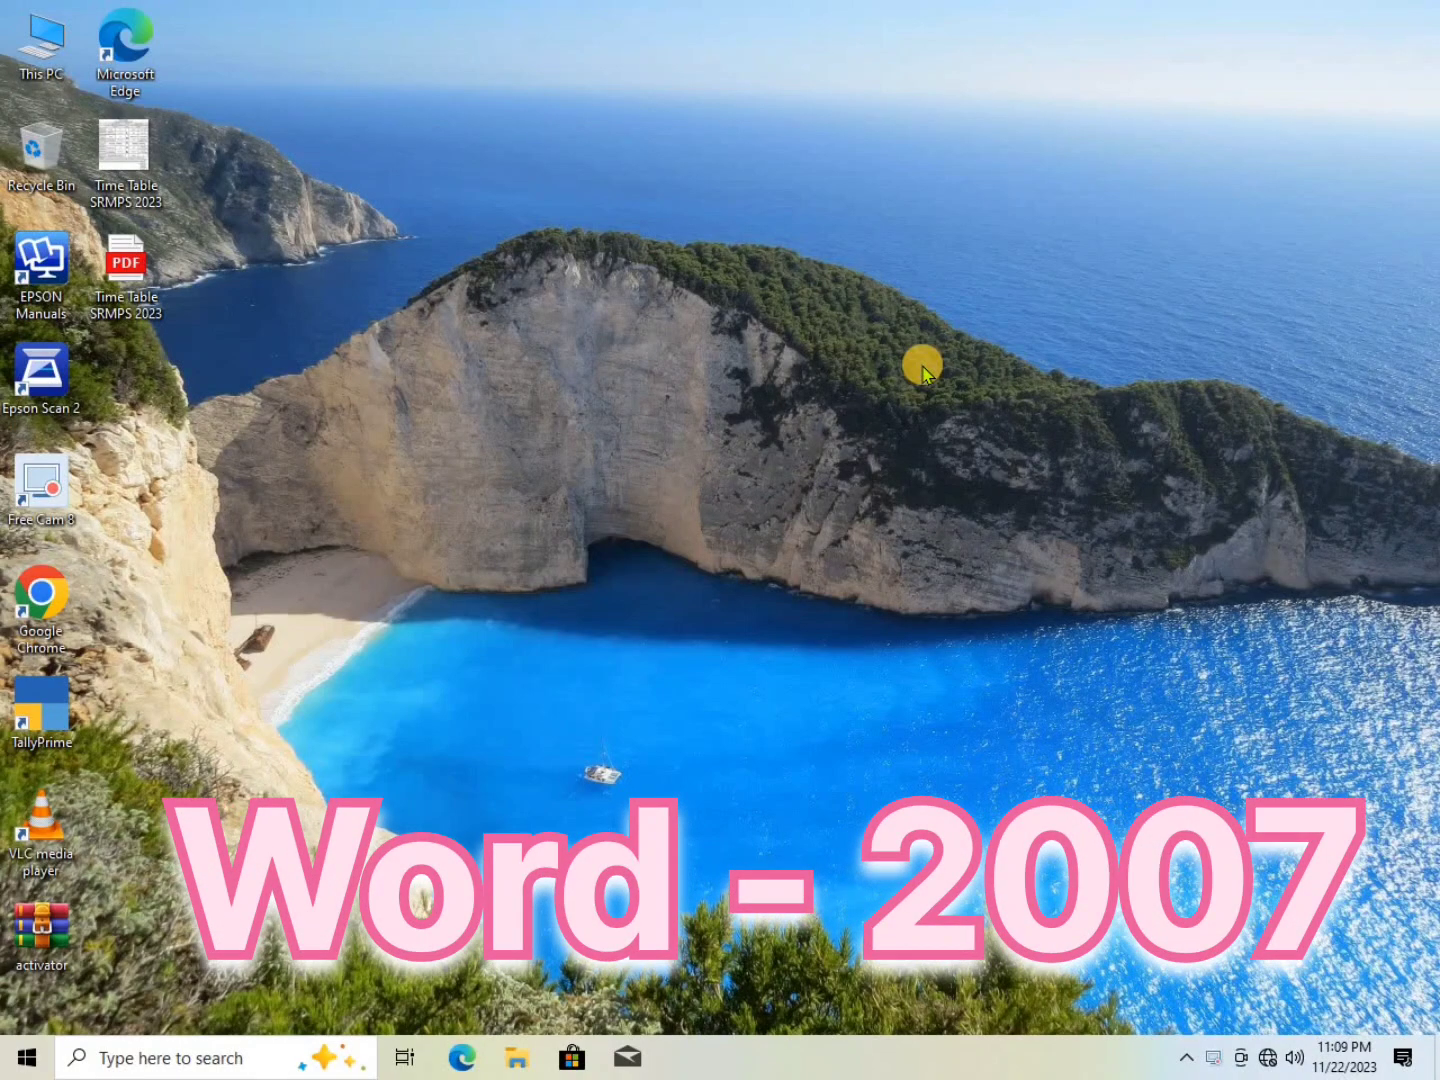
- Launch Microsoft Office Word 2007 with a blank document and maximize its window
{"action": "key", "text": "super"}
{"action": "type", "text": "wor"}
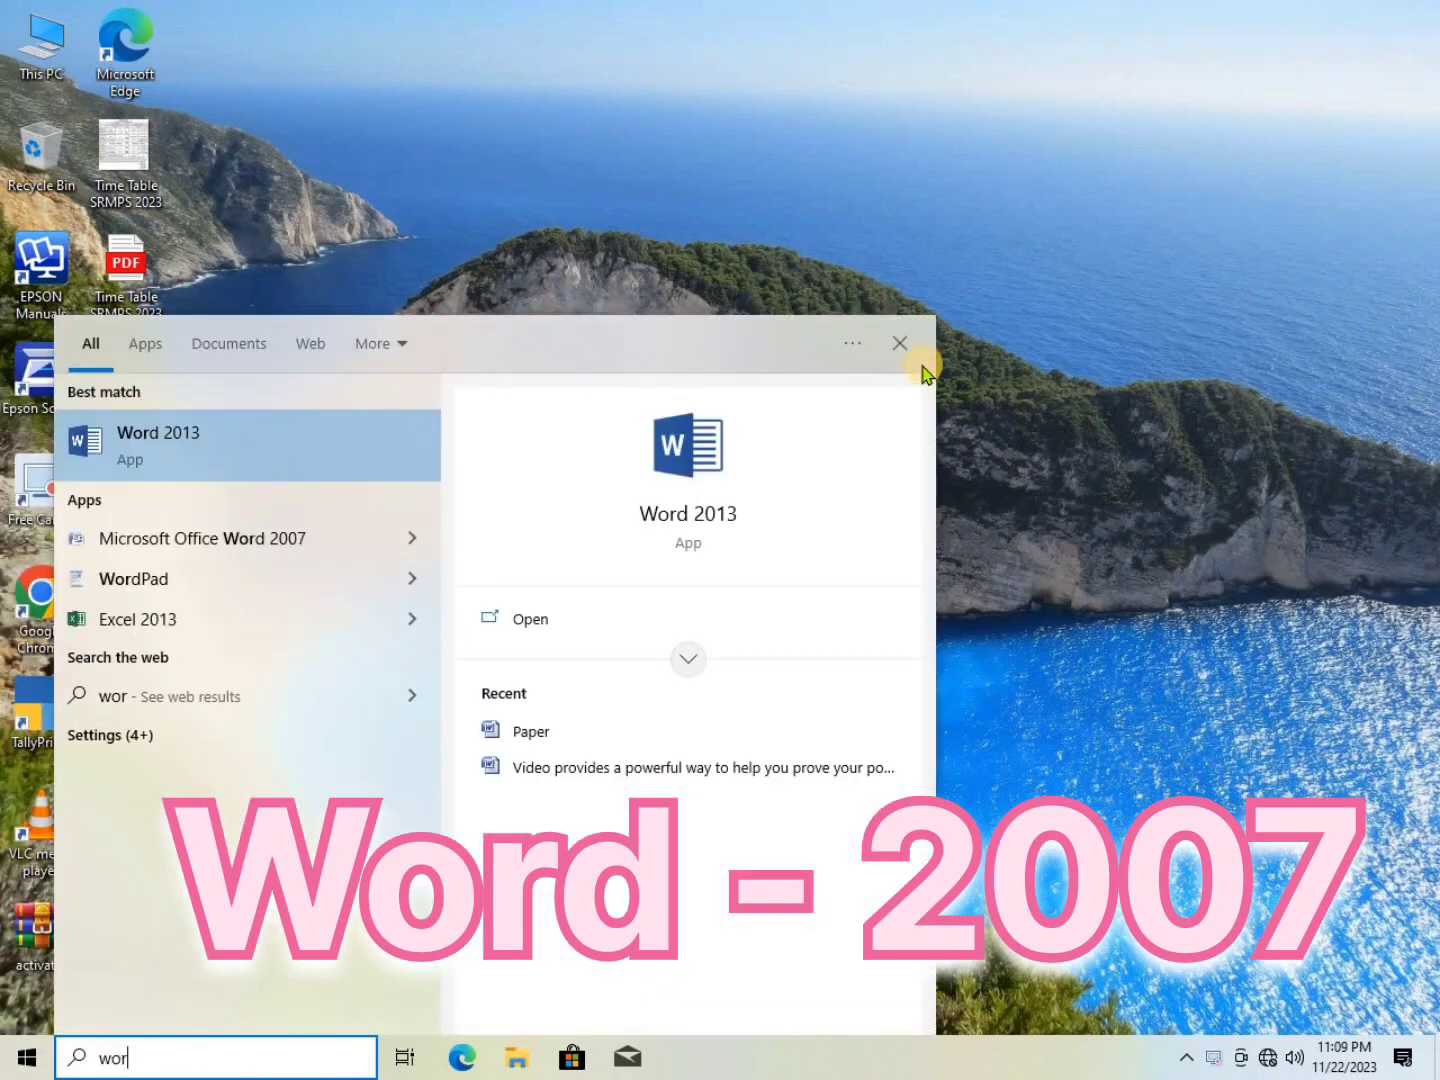
{"action": "type", "text": "d"}
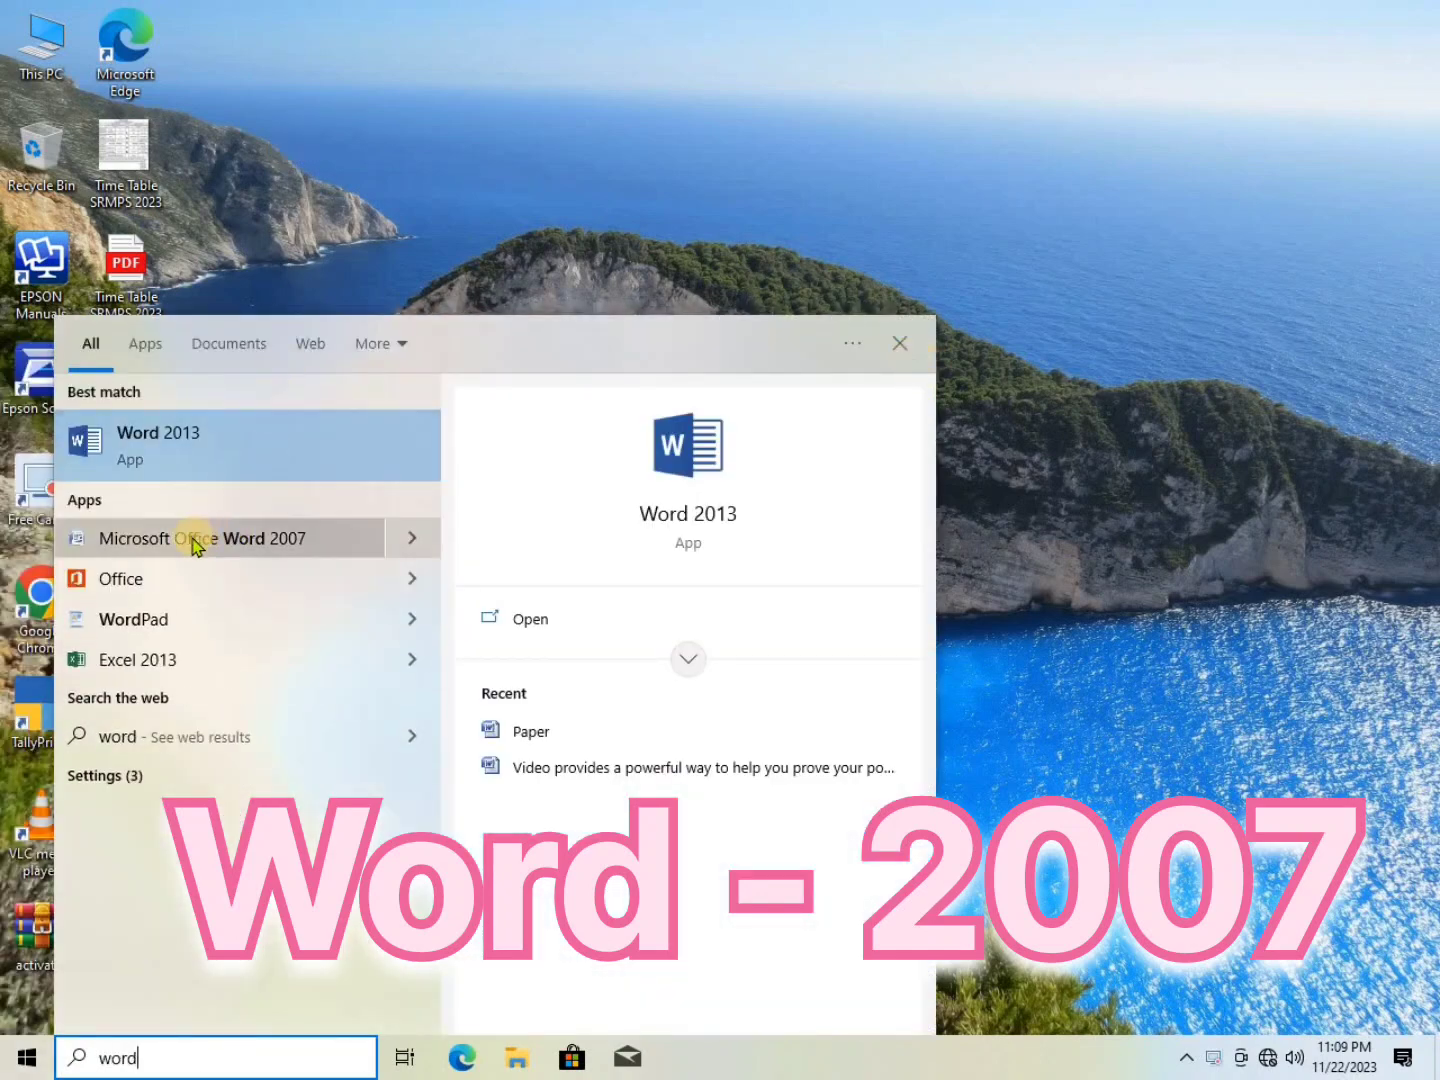
{"action": "left_click", "coordinate": [309, 538]}
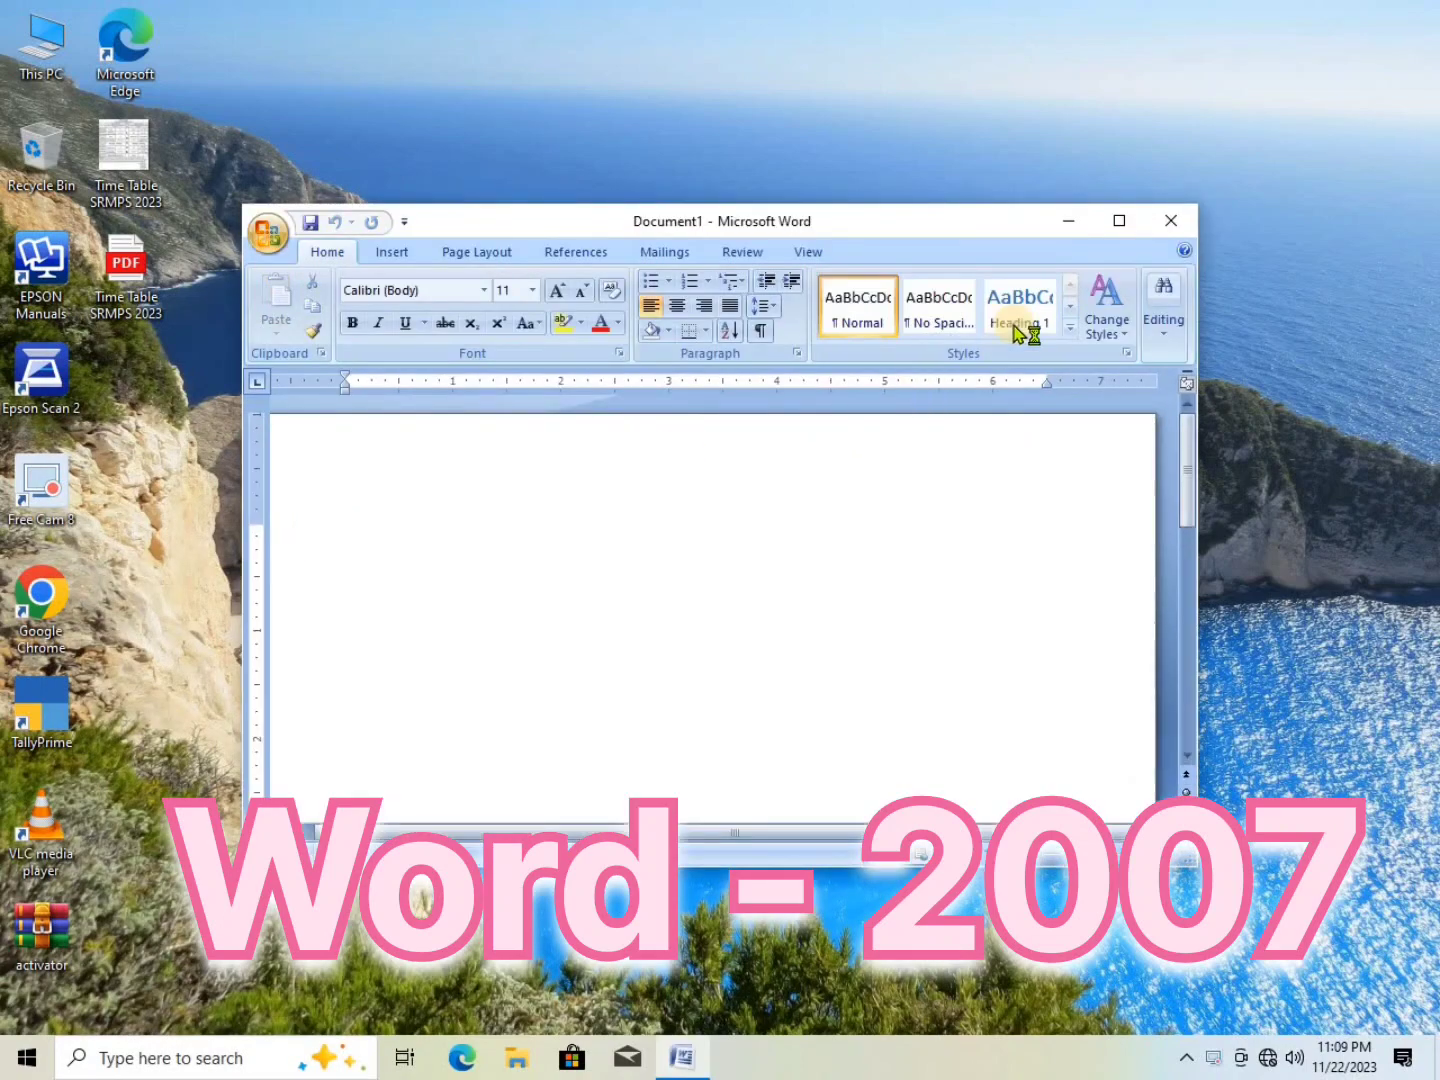
{"action": "left_click", "coordinate": [1117, 221]}
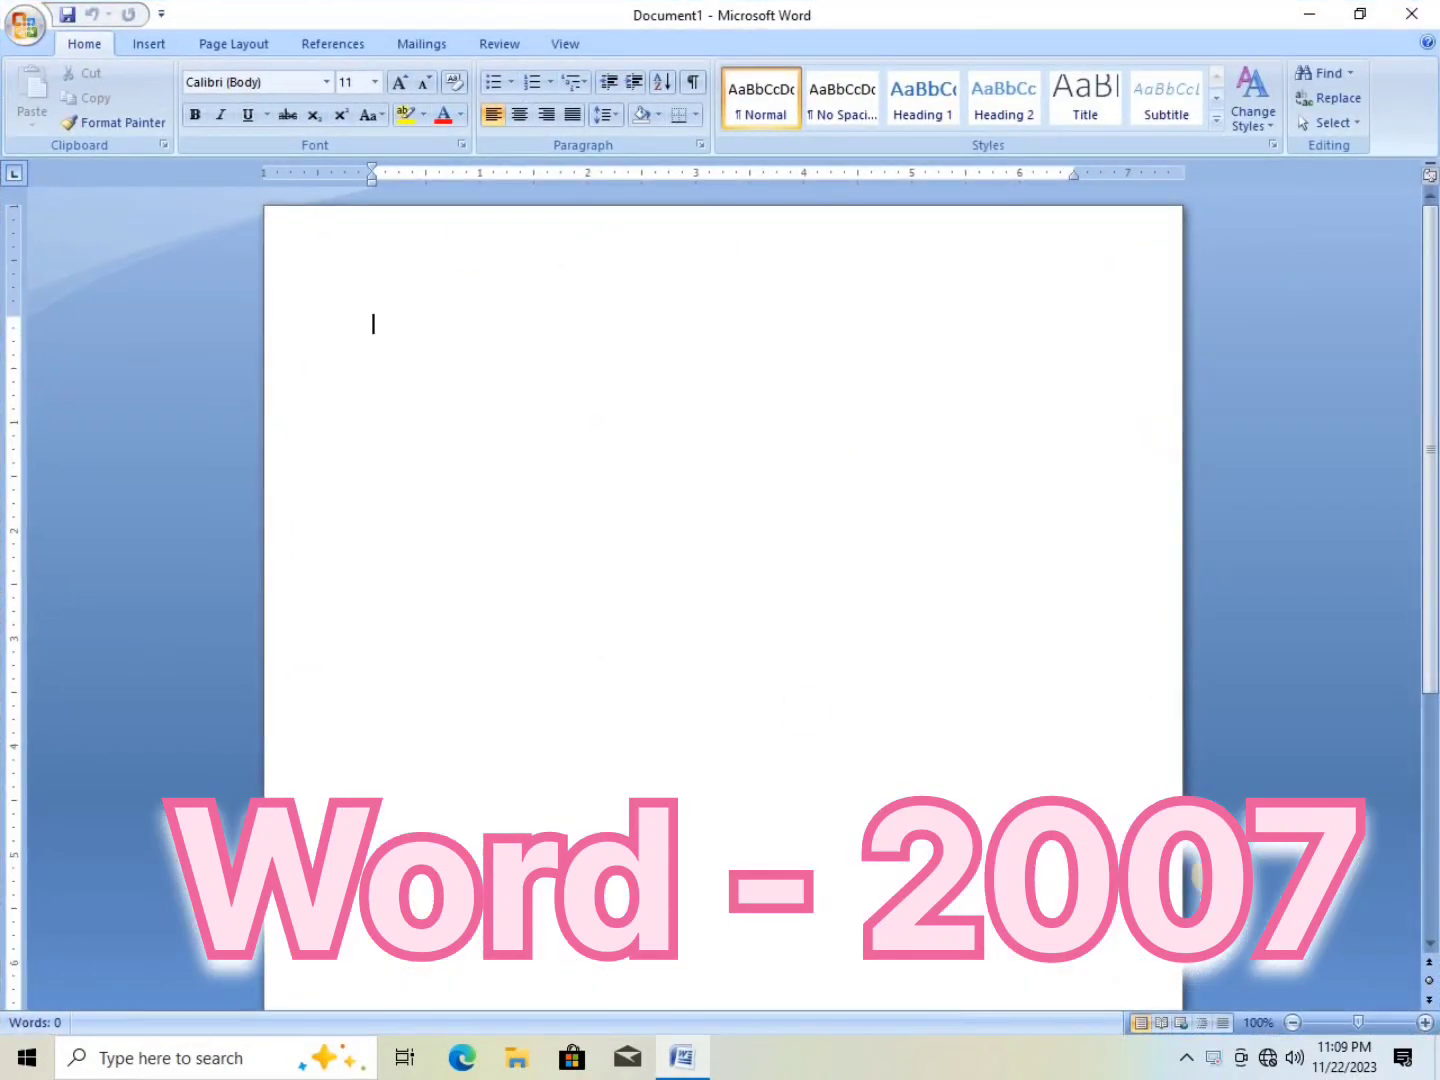
- Generate five paragraphs of sample text on the first page with =rand(5)
{"action": "left_click", "coordinate": [1425, 1022]}
{"action": "left_click", "coordinate": [1425, 1022]}
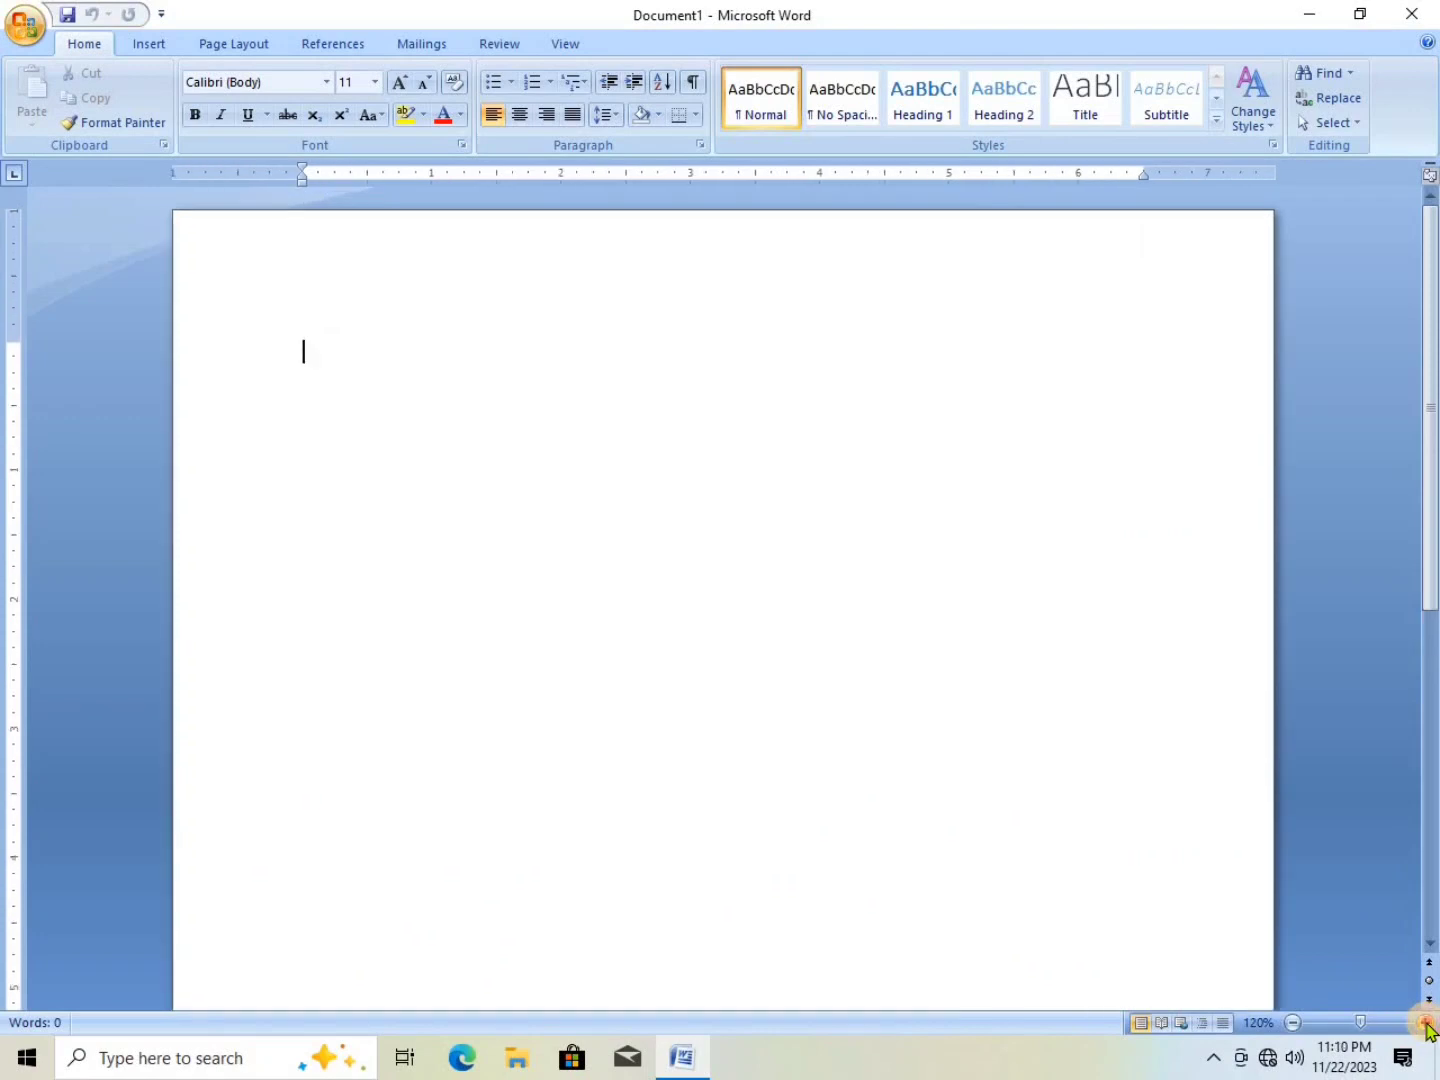
{"action": "left_click", "coordinate": [1426, 1021]}
{"action": "left_click", "coordinate": [1425, 1022]}
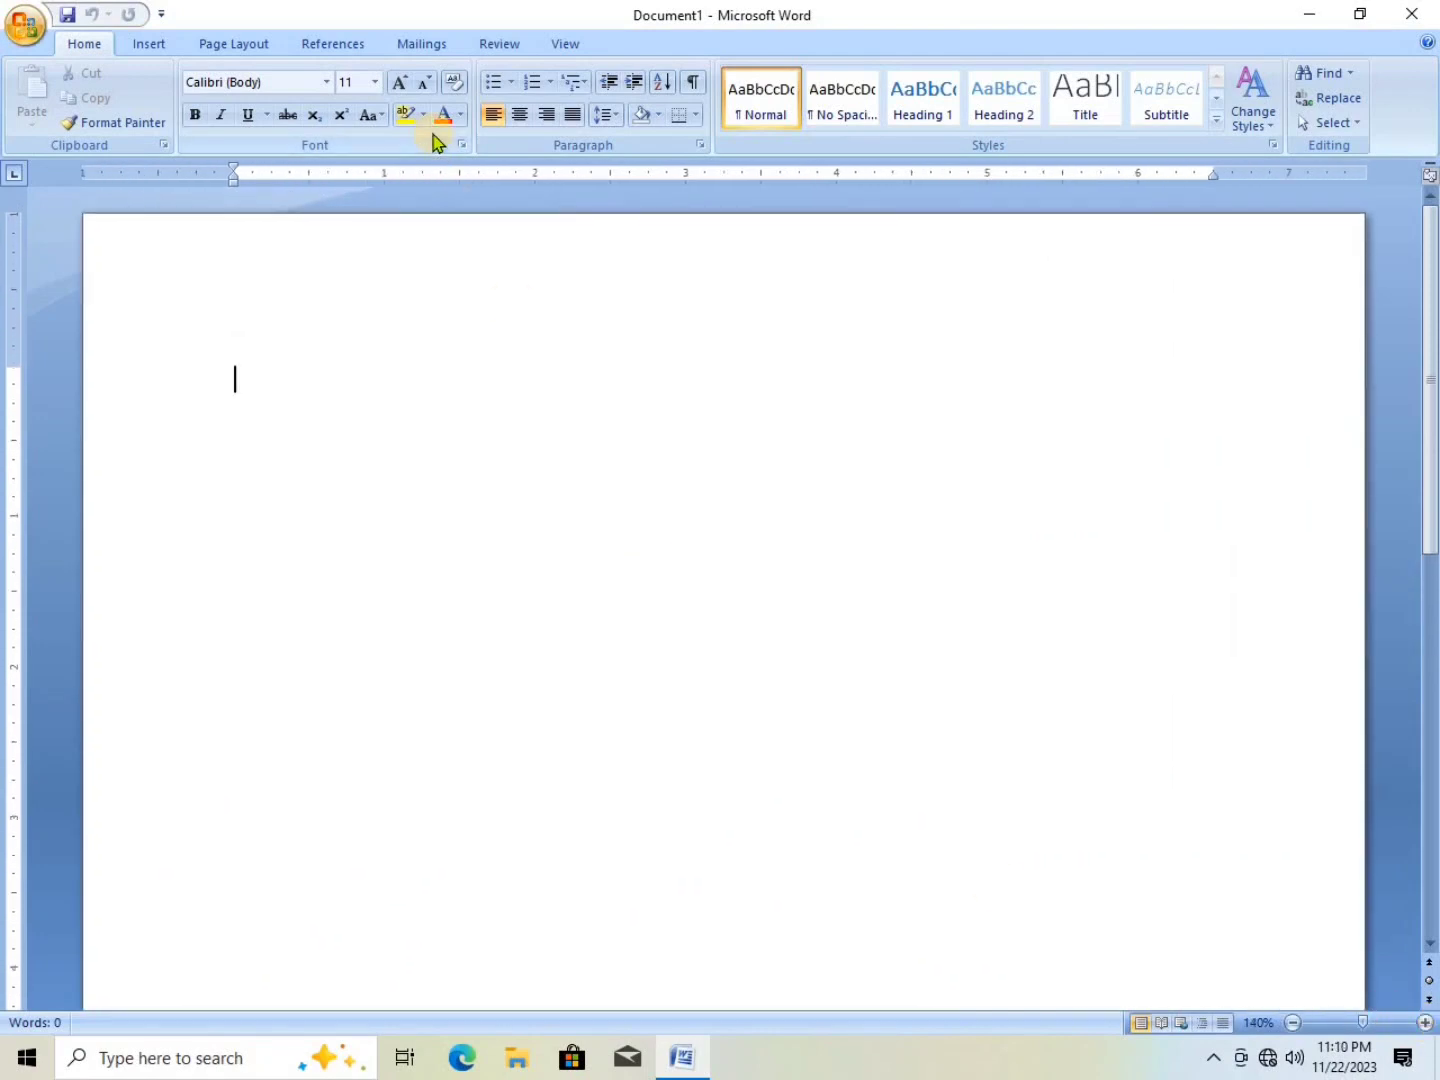
{"action": "left_click", "coordinate": [316, 44]}
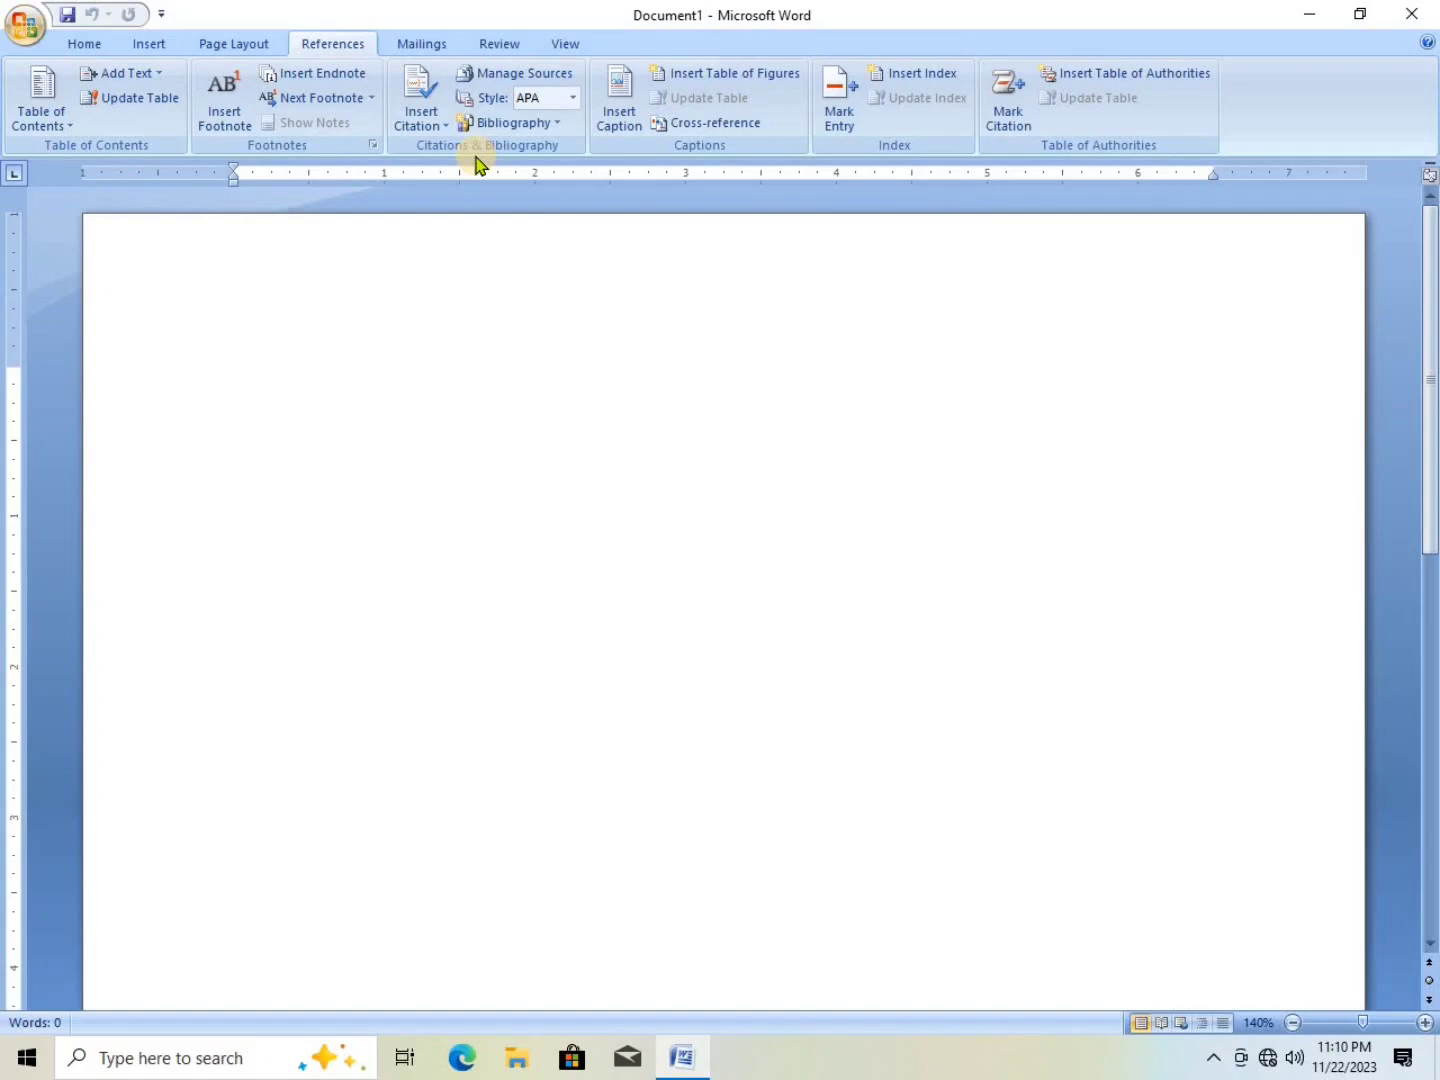
{"action": "type", "text": "="}
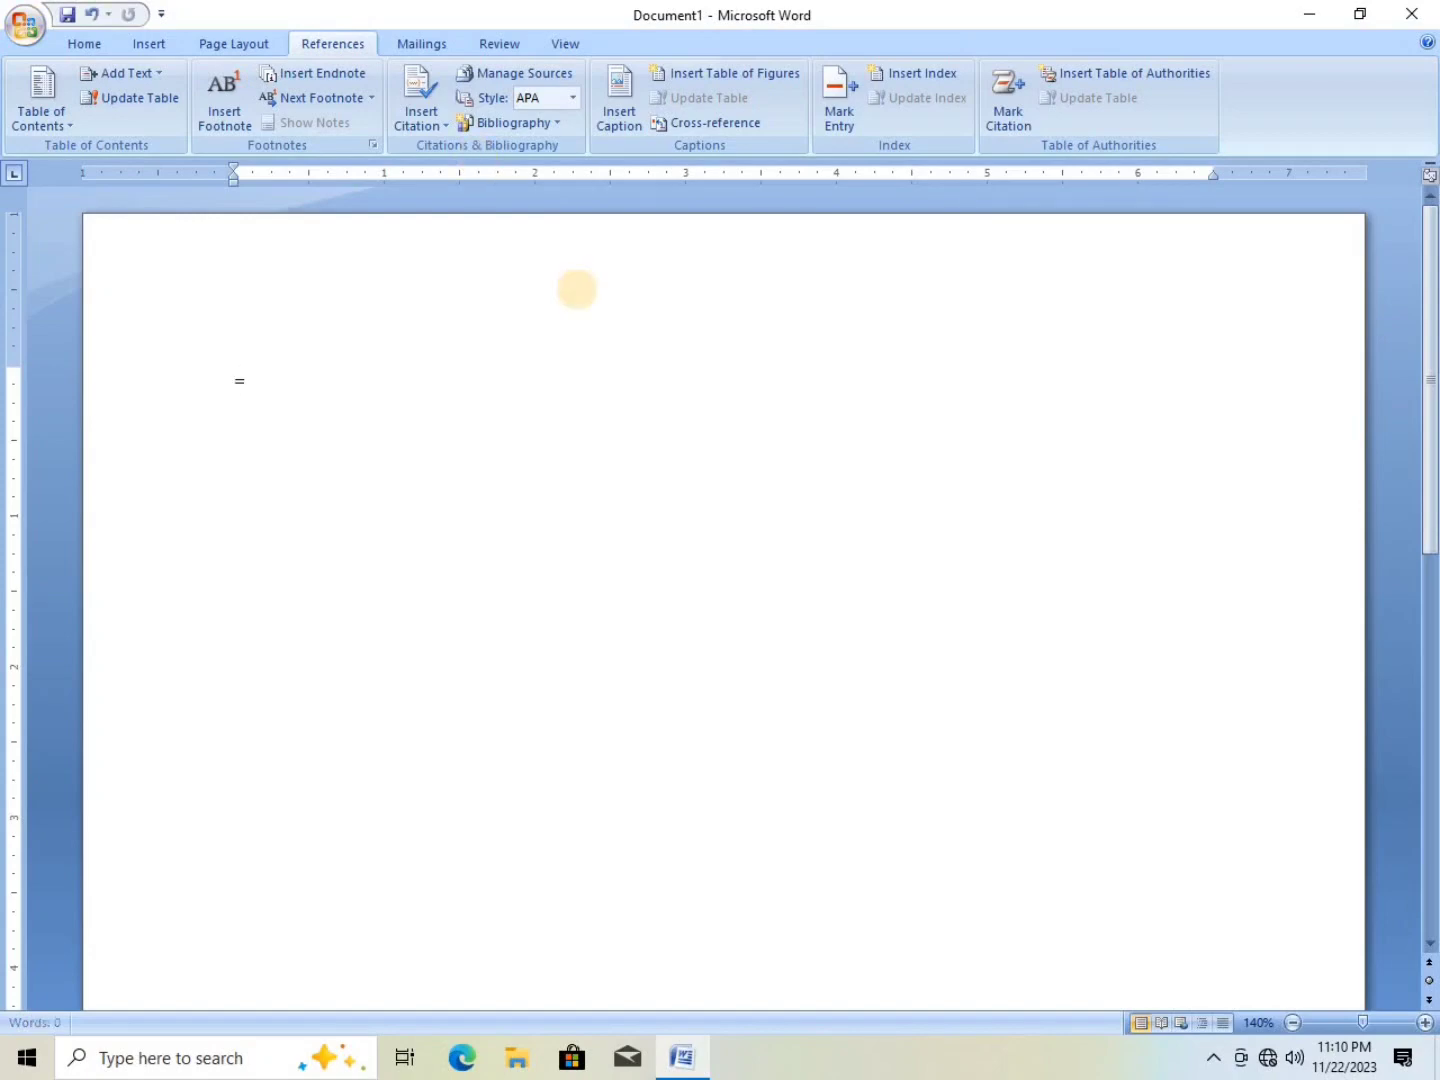
{"action": "type", "text": "rand(5)"}
{"action": "key", "text": "Return"}
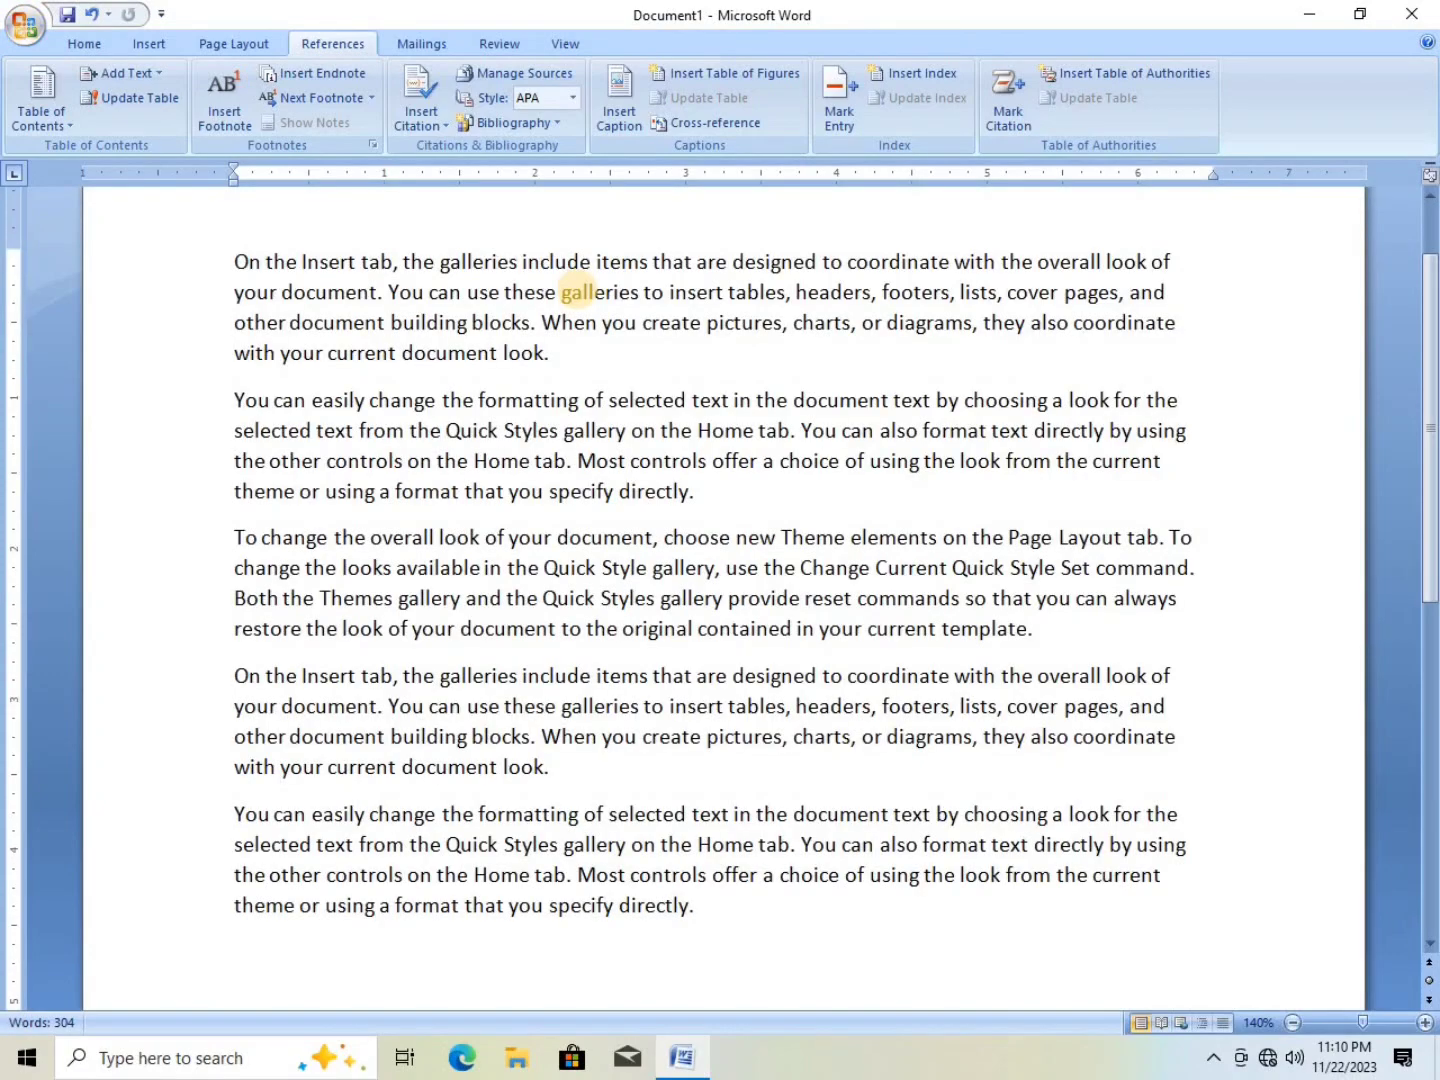
- Add two more pages after page breaks, filling each with sample text generated by =rand(5)
{"action": "key", "text": "ctrl+Return"}
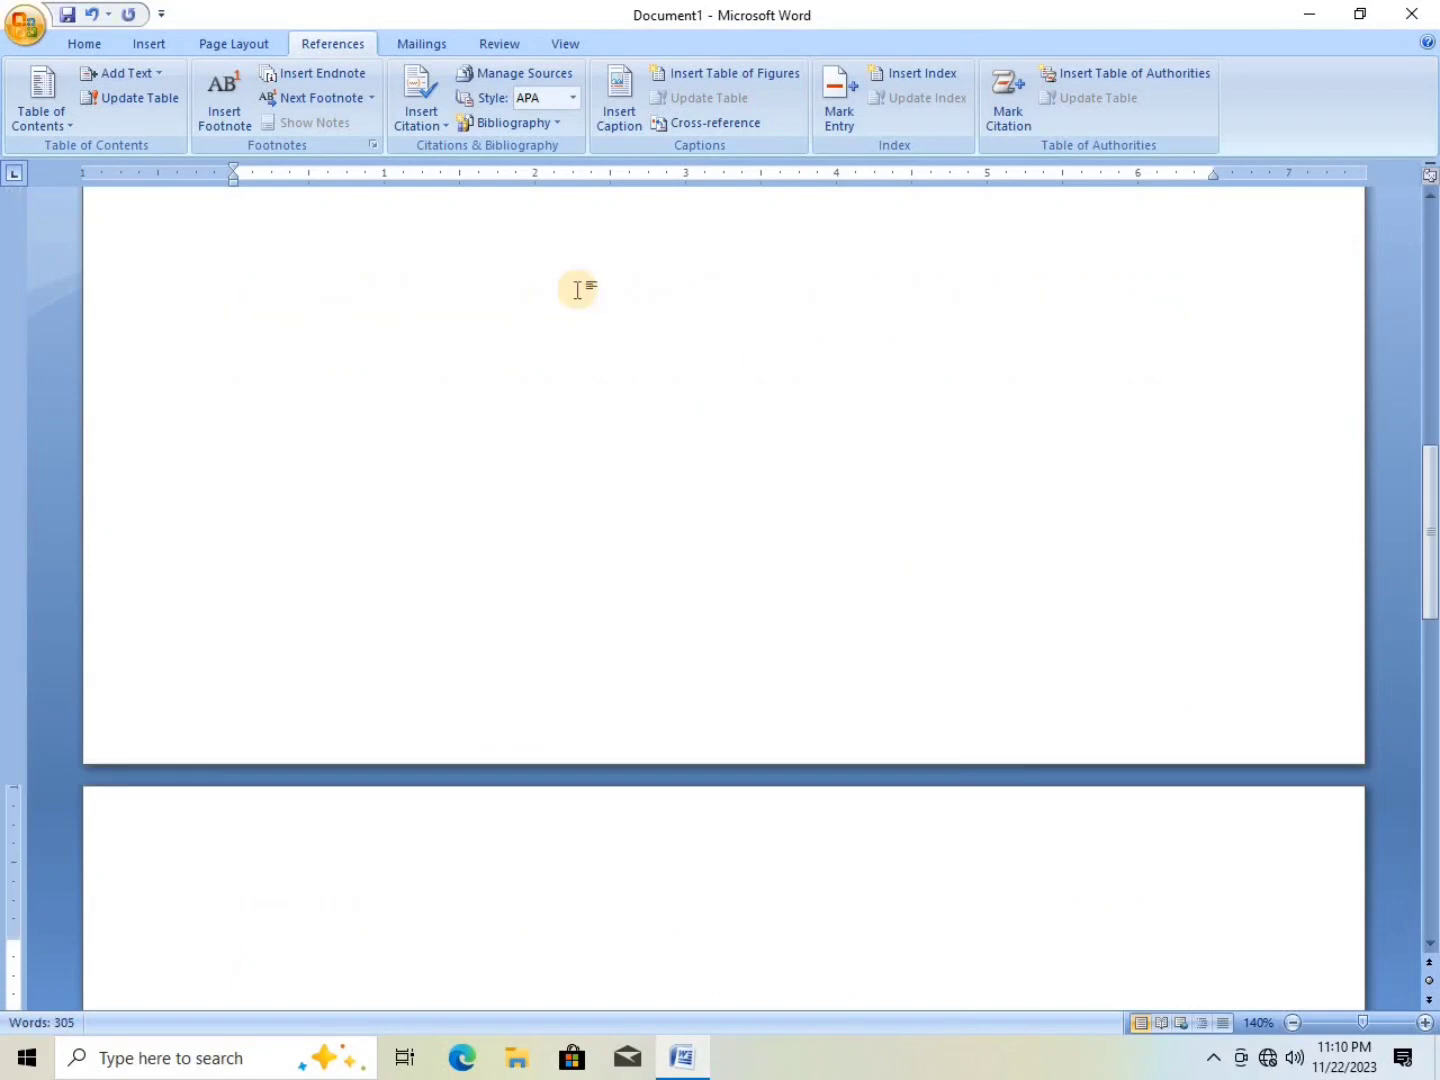
{"action": "type", "text": "=rand"}
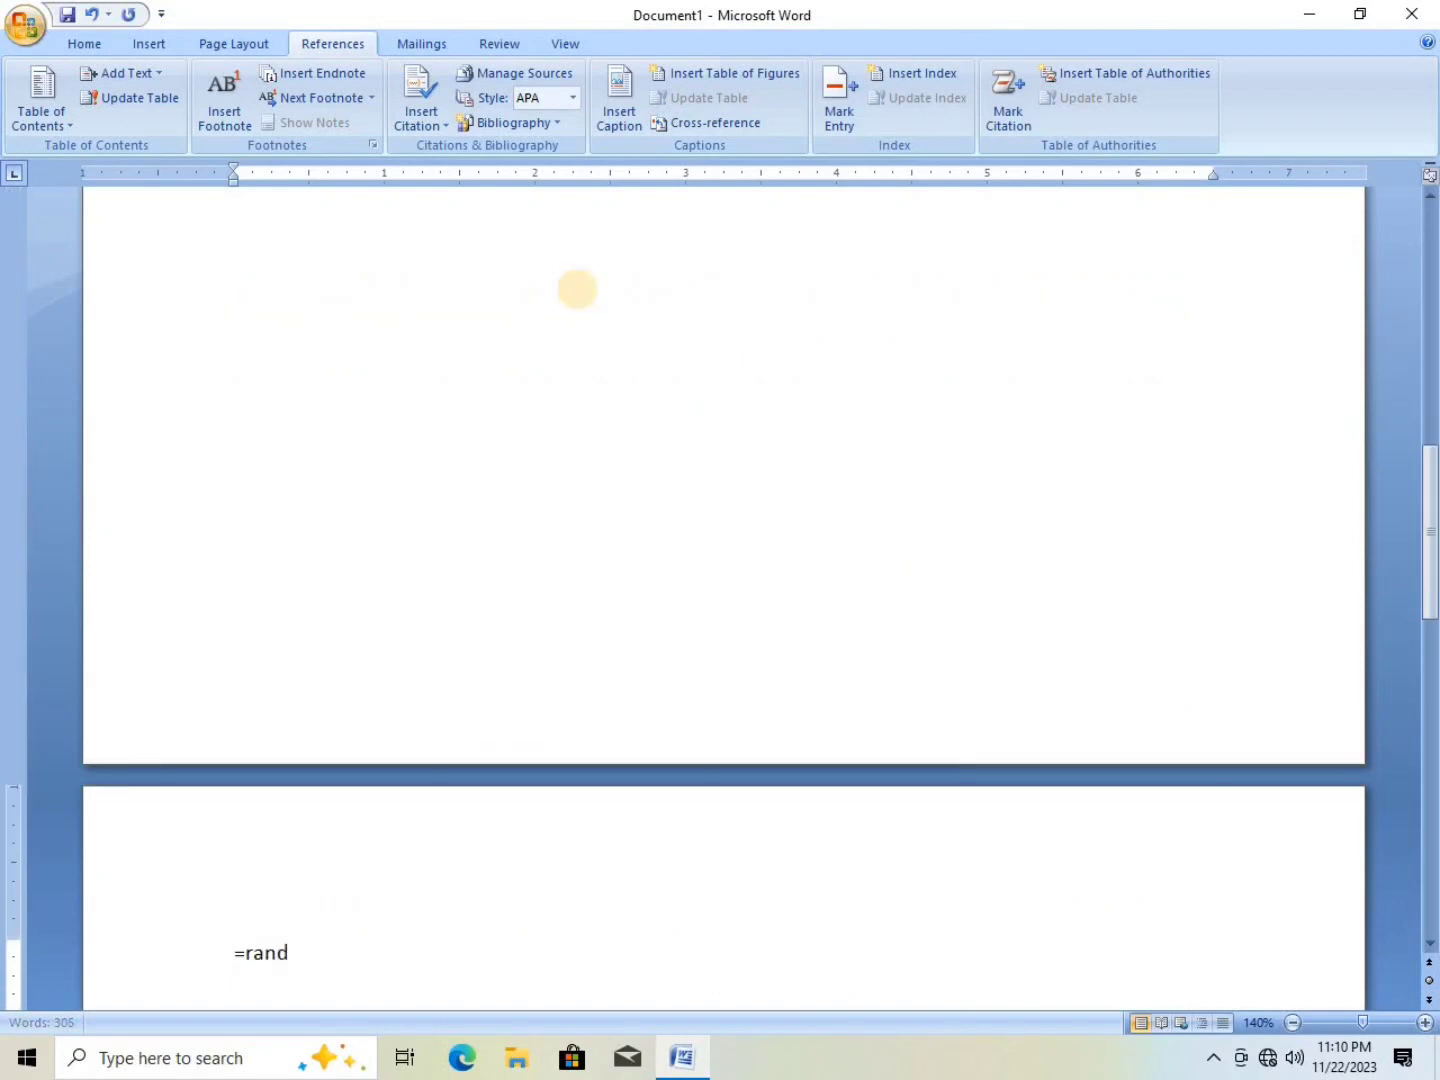
{"action": "type", "text": "(5)"}
{"action": "key", "text": "Return"}
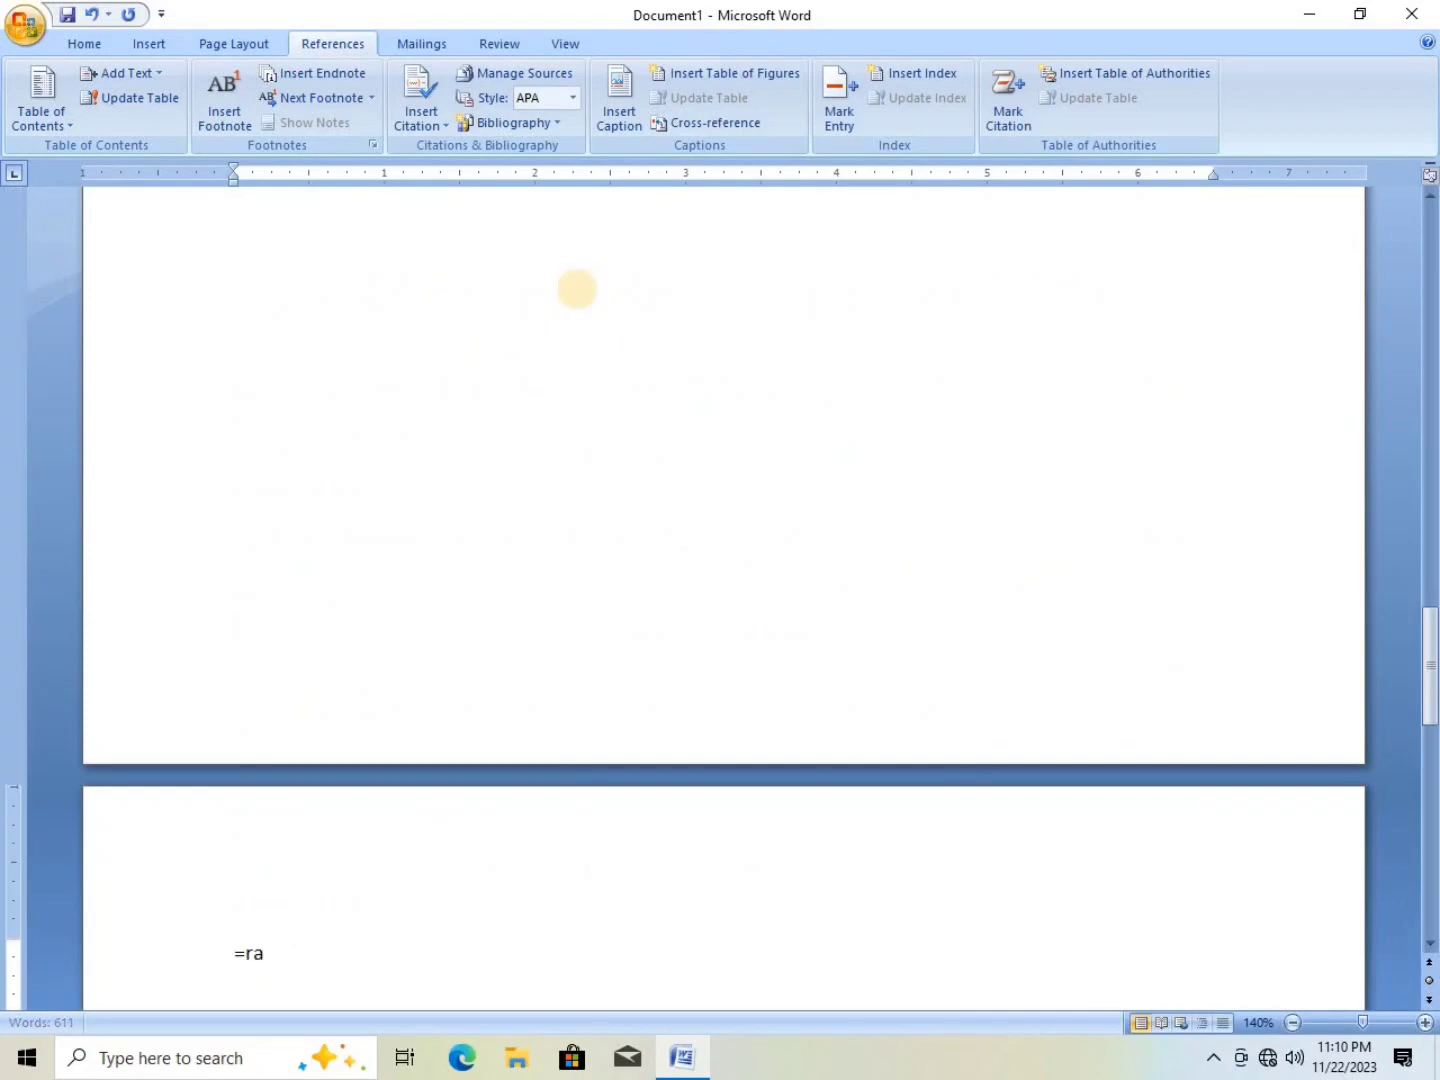
{"action": "type", "text": "nd(5"}
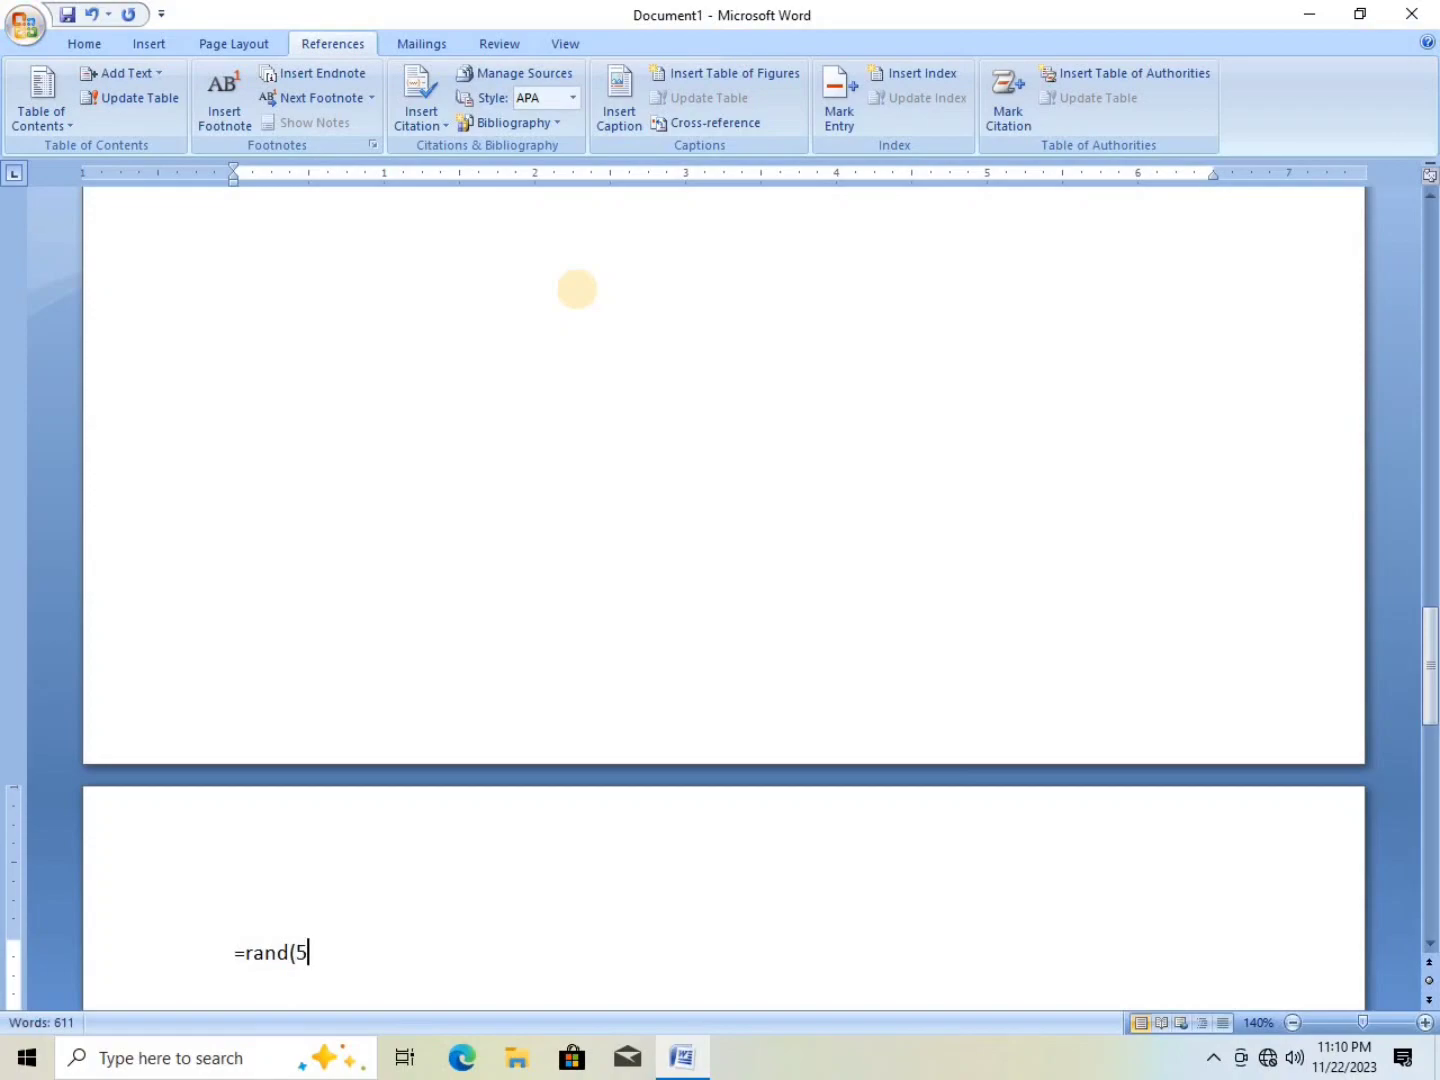
{"action": "type", "text": ")"}
{"action": "key", "text": "Return"}
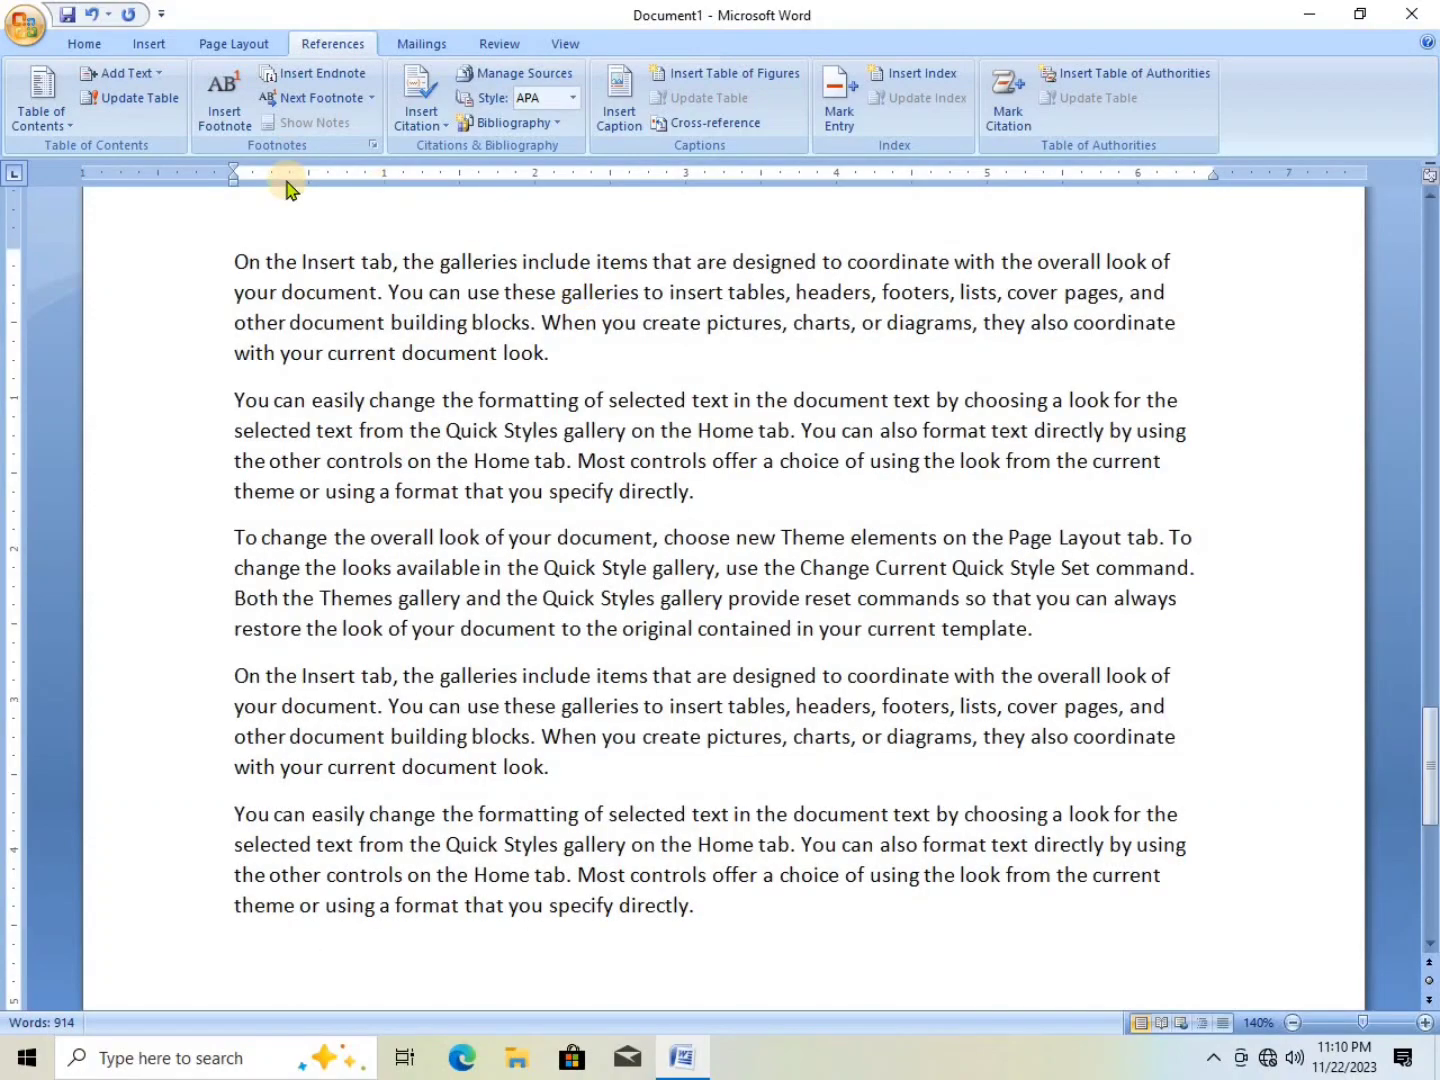
- Insert an empty line above the first paragraph on page 1
{"action": "scroll", "coordinate": [408, 387], "scroll_direction": "up", "scroll_amount": 6}
{"action": "scroll", "coordinate": [408, 387], "scroll_direction": "down", "scroll_amount": 8}
{"action": "scroll", "coordinate": [409, 387], "scroll_direction": "up", "scroll_amount": 7}
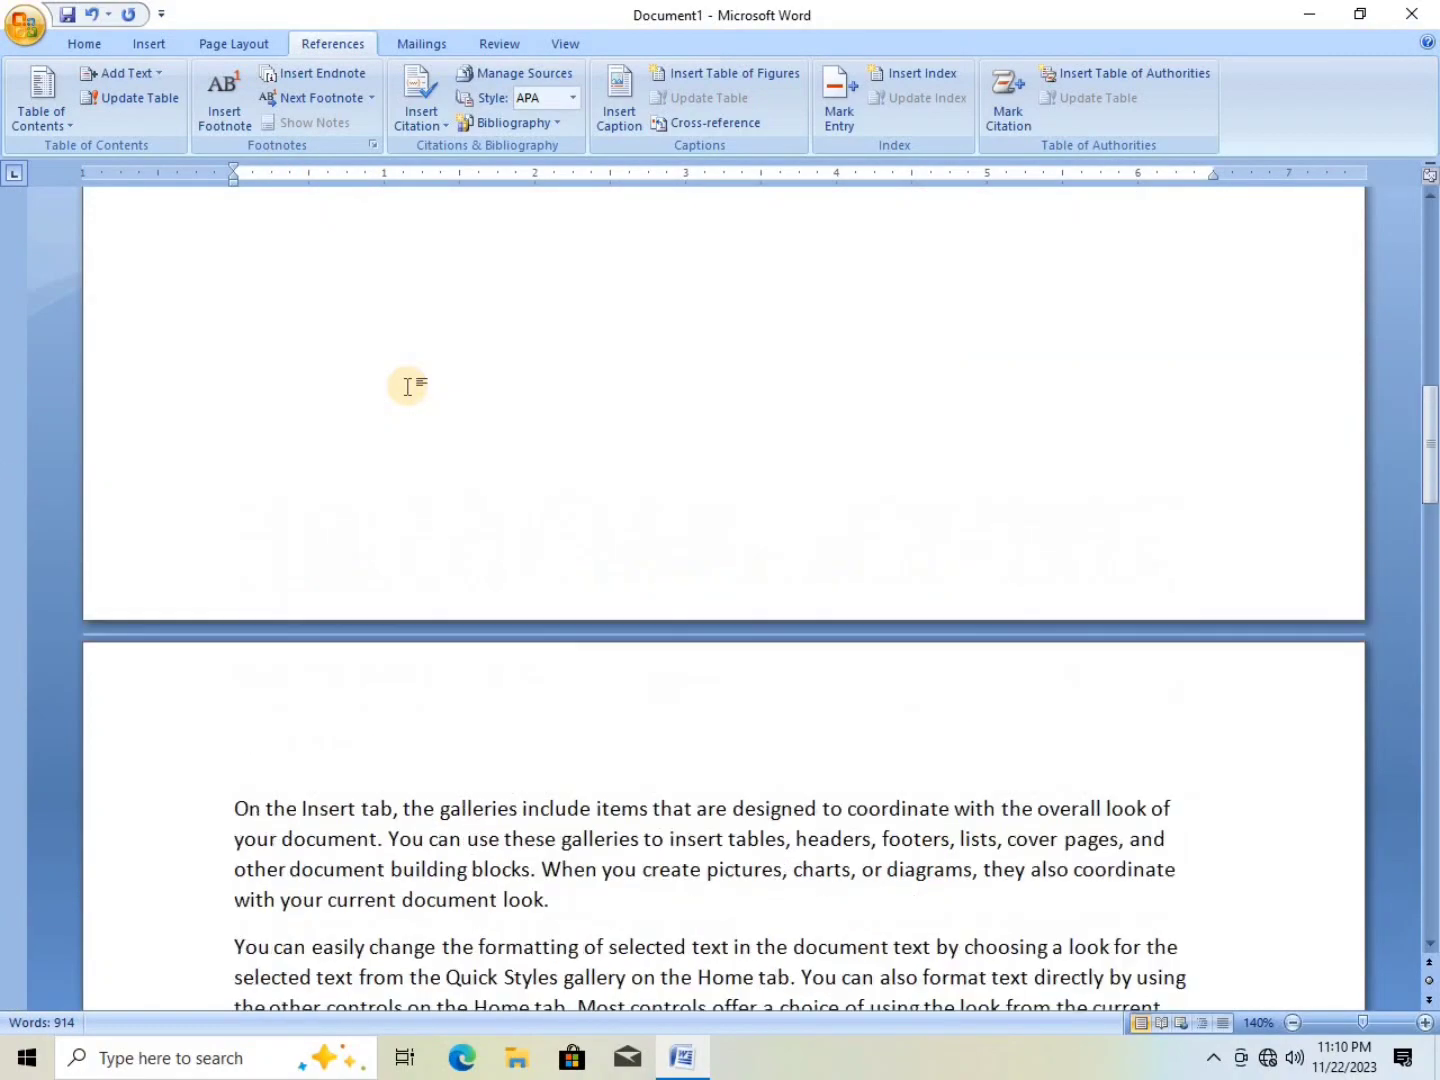
{"action": "scroll", "coordinate": [408, 387], "scroll_direction": "down", "scroll_amount": 5}
{"action": "scroll", "coordinate": [391, 357], "scroll_direction": "up", "scroll_amount": 15}
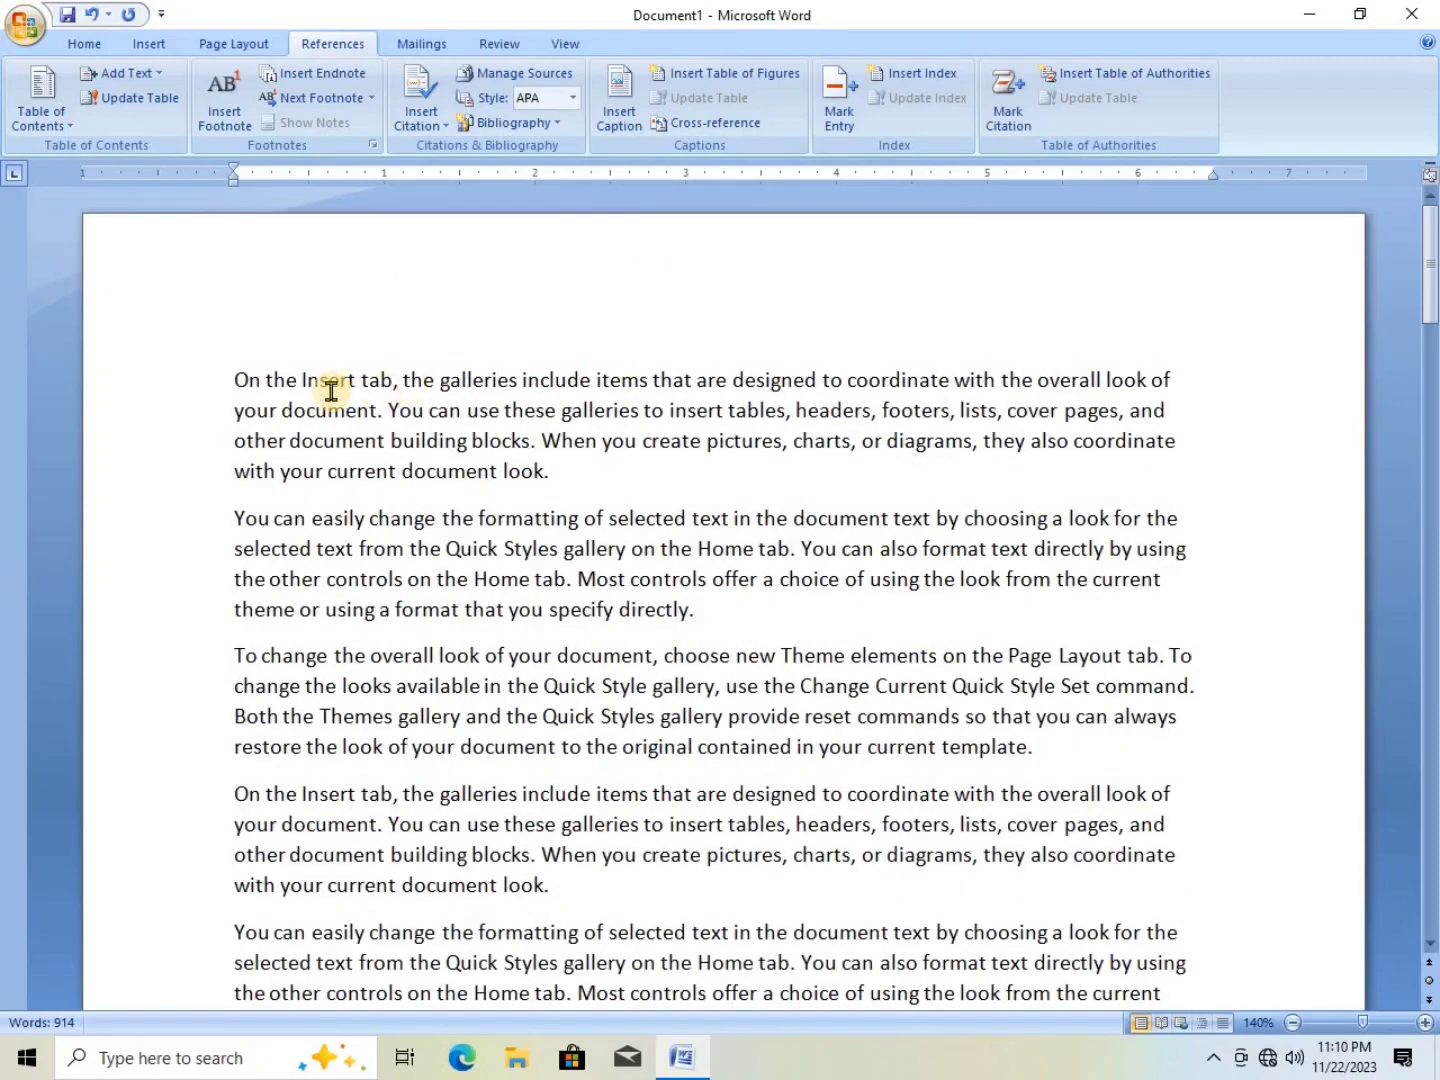
{"action": "left_click", "coordinate": [232, 372]}
{"action": "key", "text": "Return"}
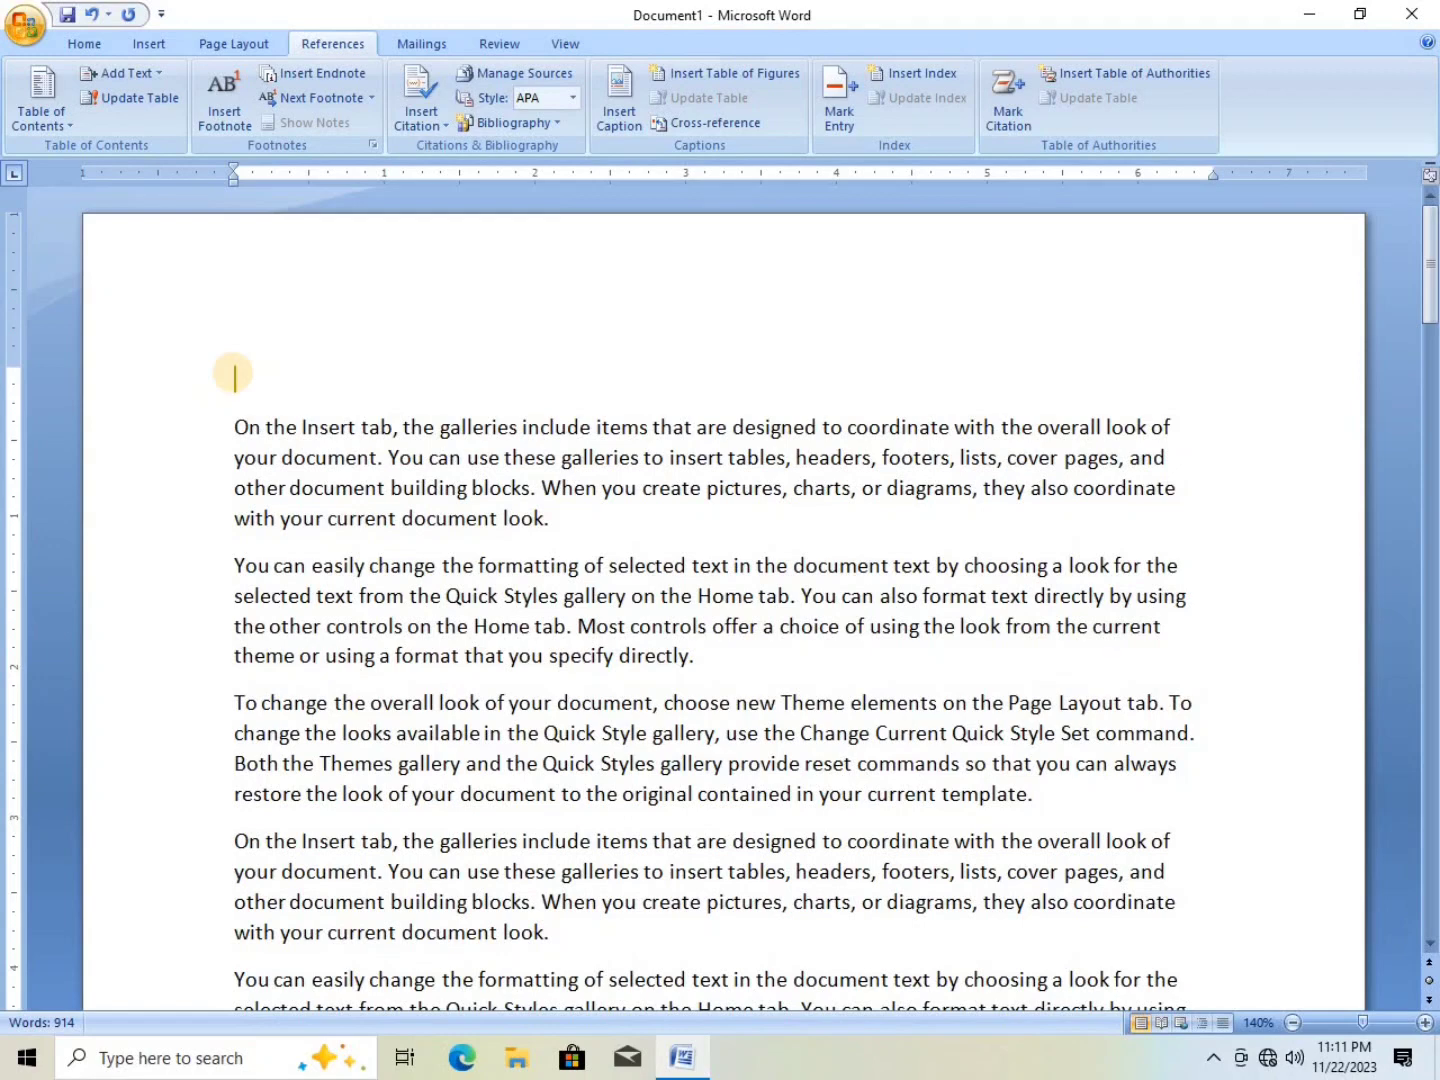
{"action": "type", "text": "Fund"}
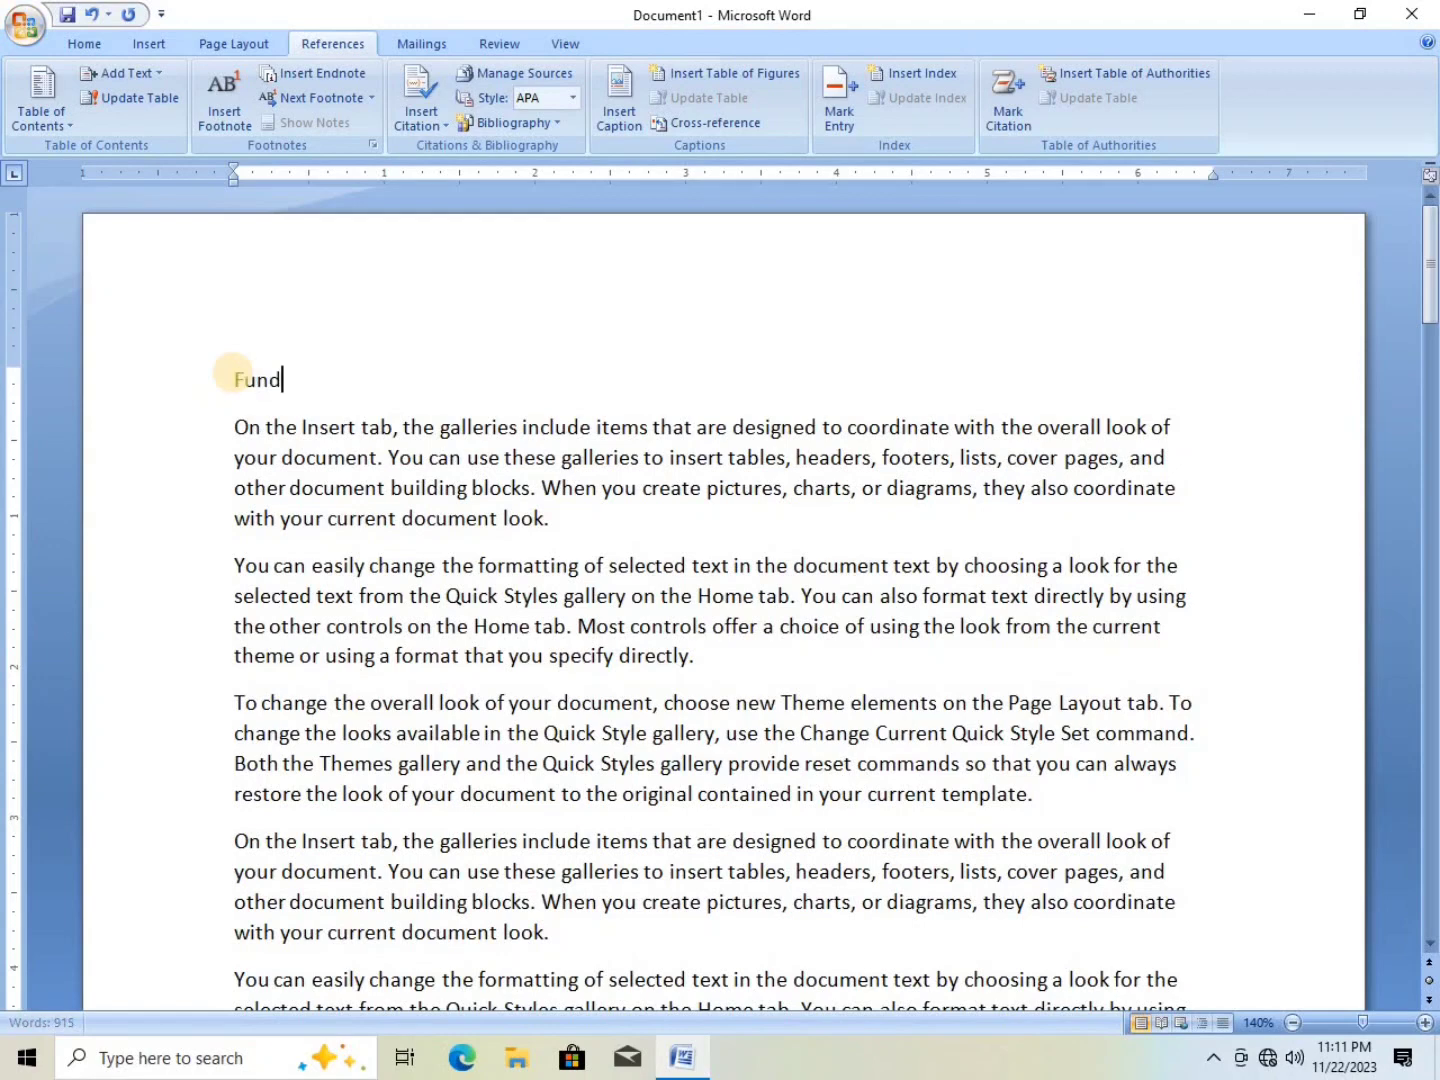
{"action": "type", "text": "amenta"}
{"action": "key", "text": "BackSpace"}
{"action": "key", "text": "BackSpace"}
{"action": "key", "text": "BackSpace"}
{"action": "key", "text": "BackSpace"}
{"action": "key", "text": "BackSpace"}
{"action": "key", "text": "BackSpace"}
{"action": "key", "text": "BackSpace"}
{"action": "key", "text": "BackSpace"}
{"action": "key", "text": "BackSpace"}
{"action": "key", "text": "BackSpace"}
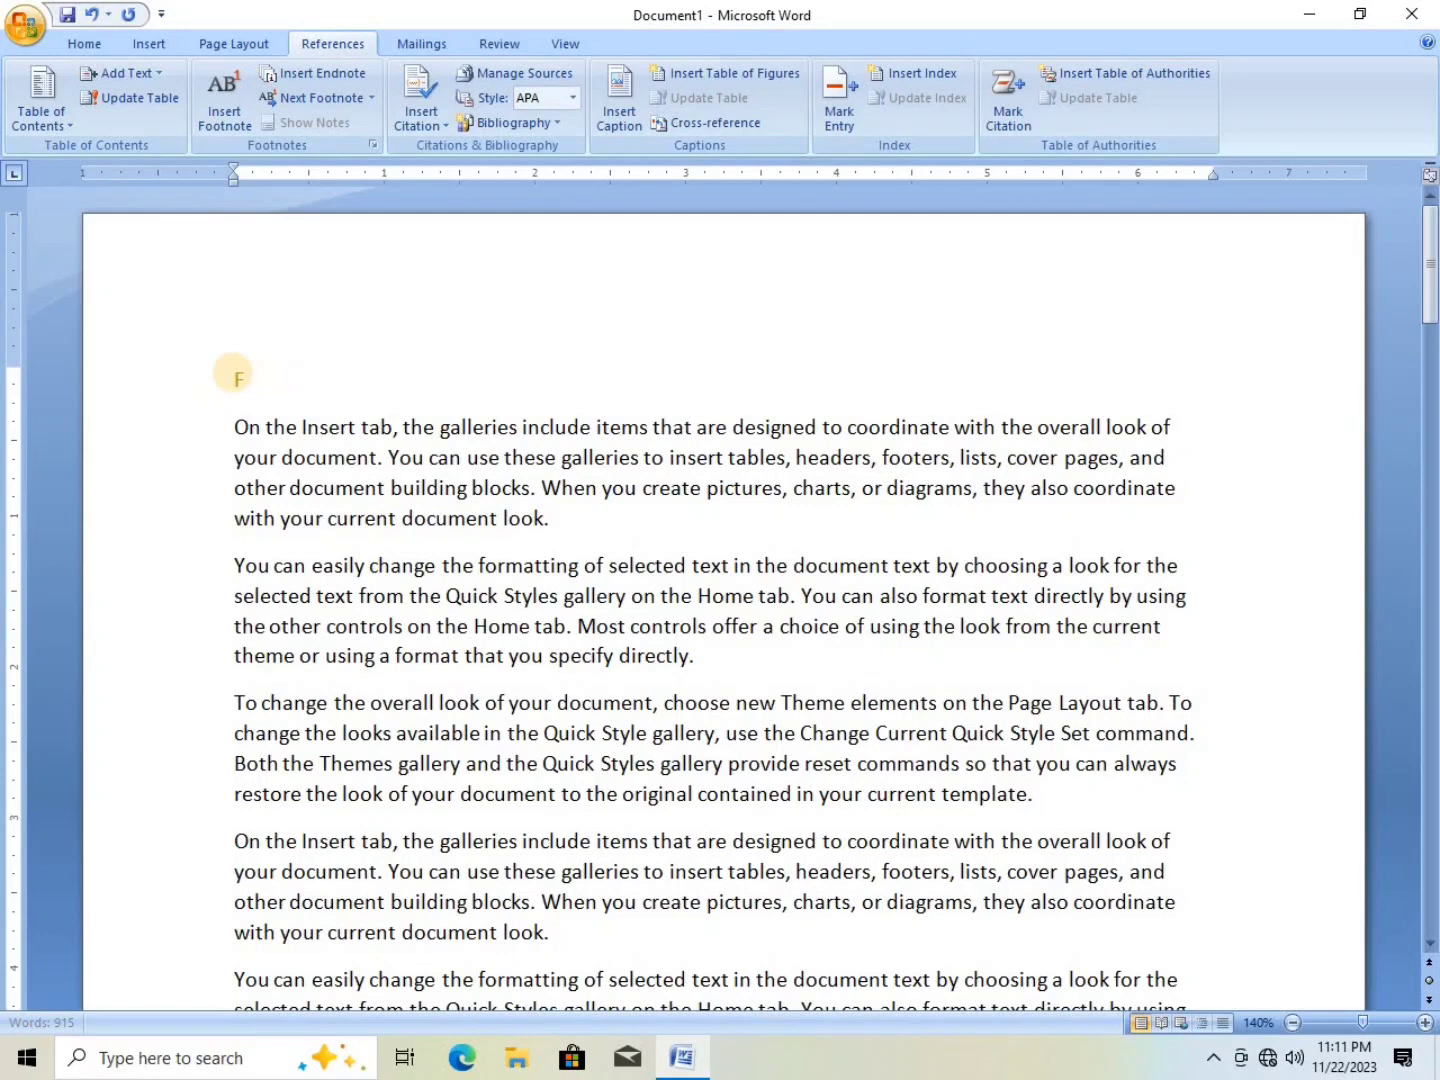
- Enter the heading "MS-Office" on the empty first line and apply the Heading 1 style
{"action": "type", "text": "Ms"}
{"action": "key", "text": "BackSpace"}
{"action": "type", "text": "S-Offic"}
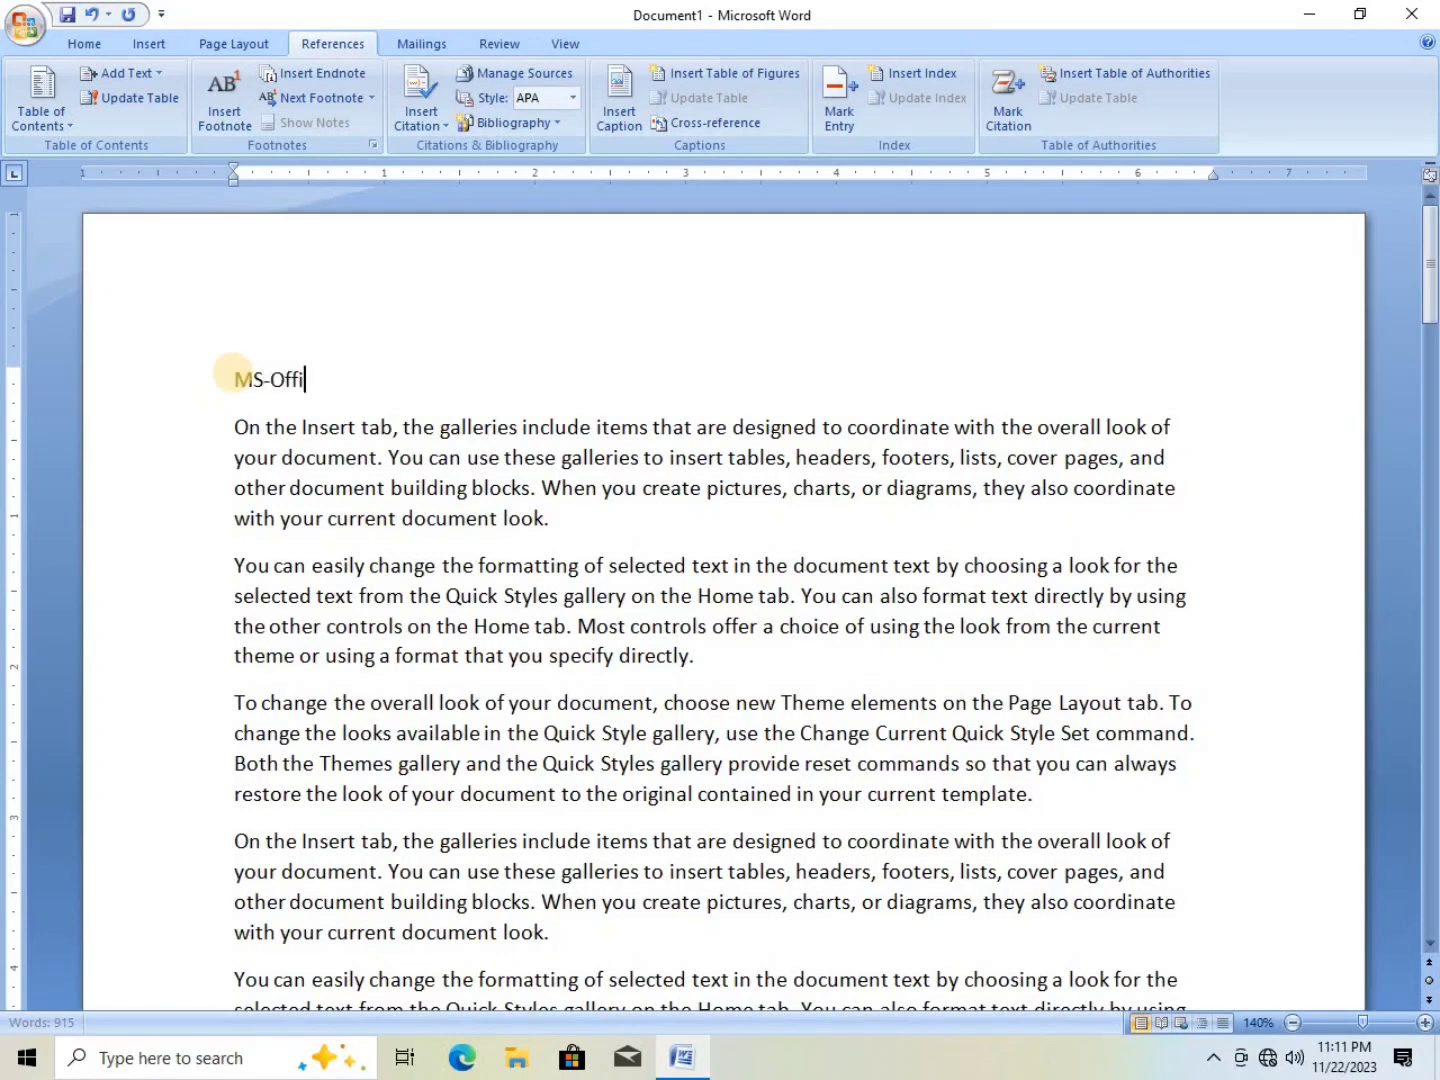
{"action": "type", "text": "e"}
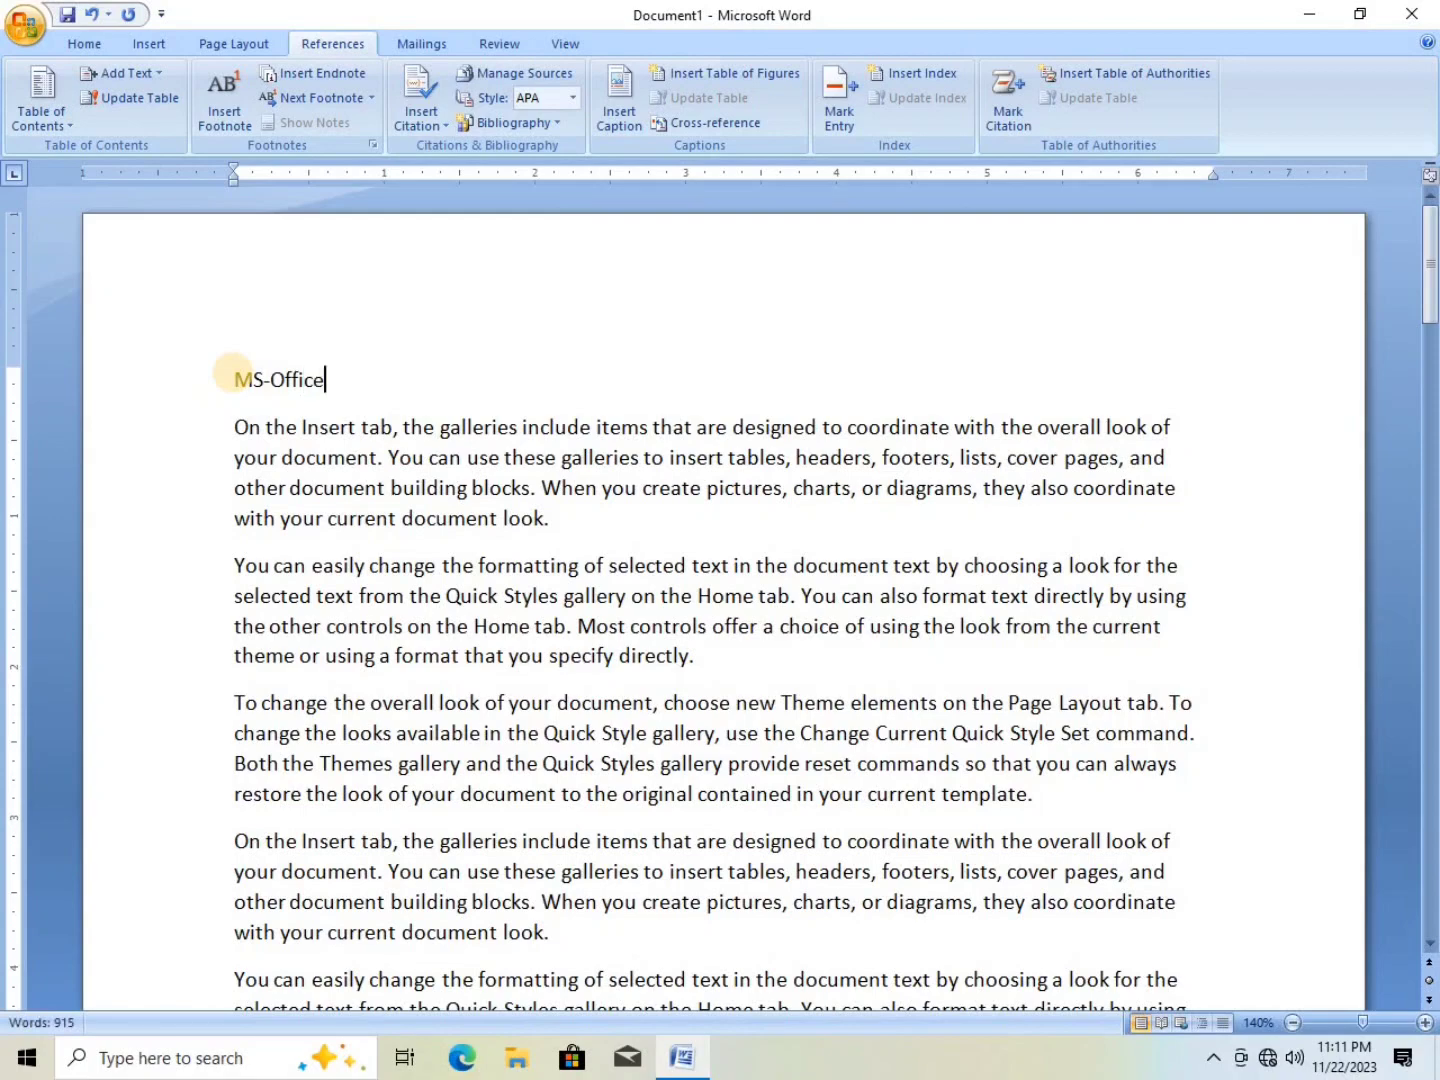
{"action": "key", "text": "ctrl+alt+1"}
- Add the heading "MS-Word" above the first paragraph of page 2 in the Heading 1 style
{"action": "scroll", "coordinate": [239, 378], "scroll_direction": "down", "scroll_amount": 4}
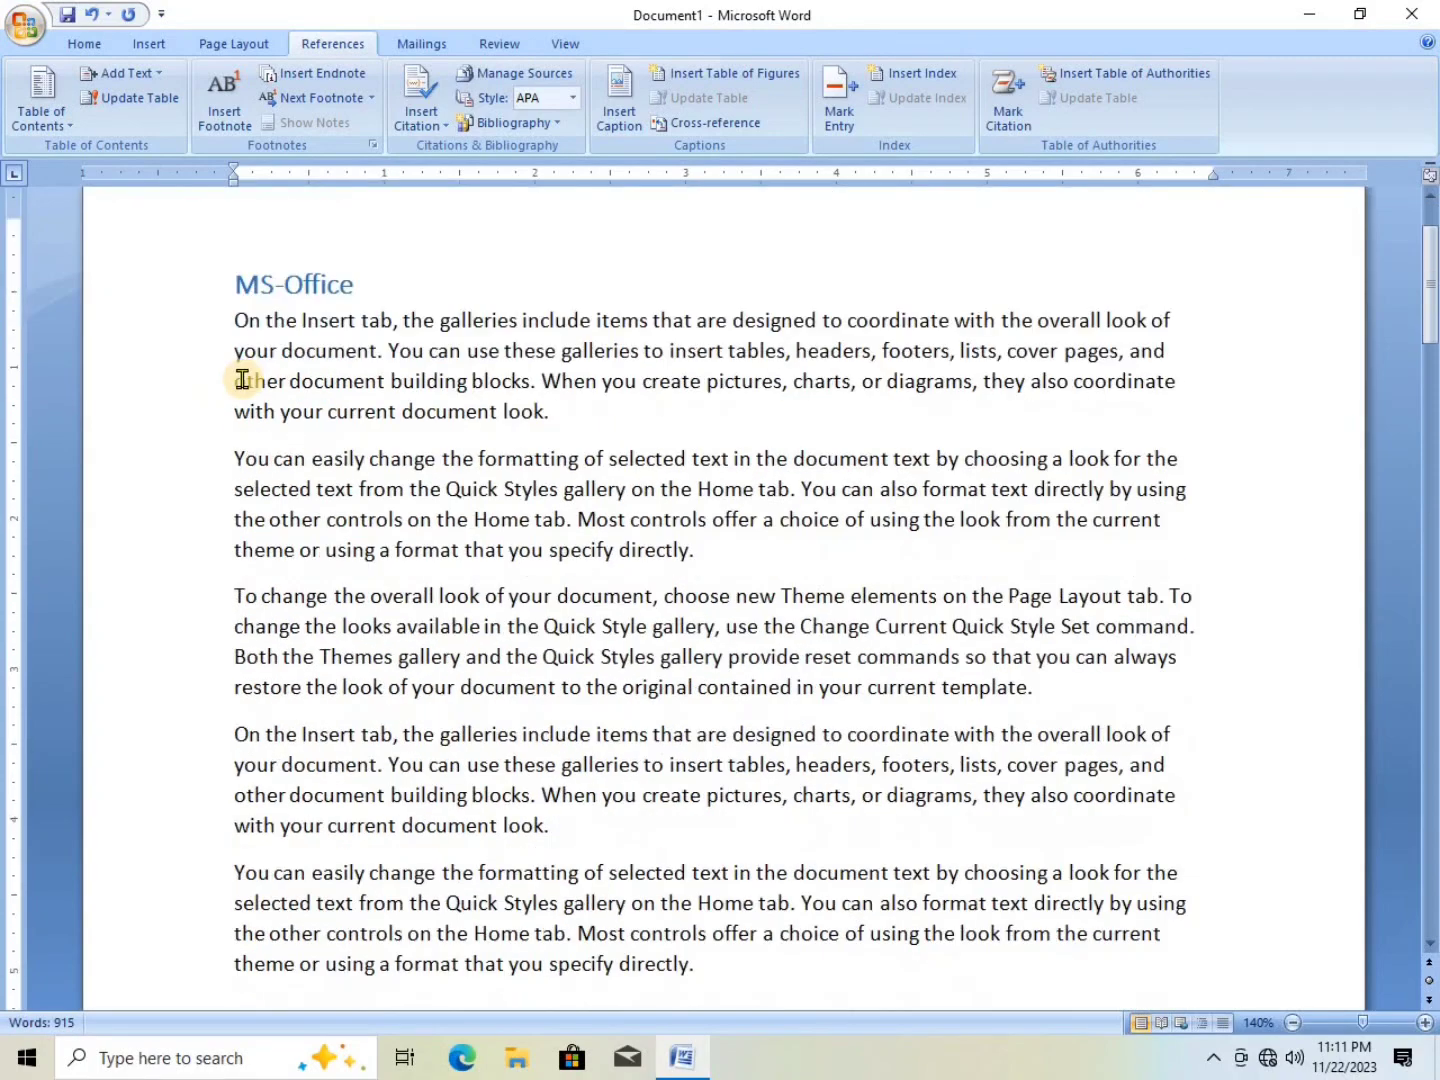
{"action": "scroll", "coordinate": [242, 380], "scroll_direction": "down", "scroll_amount": 7}
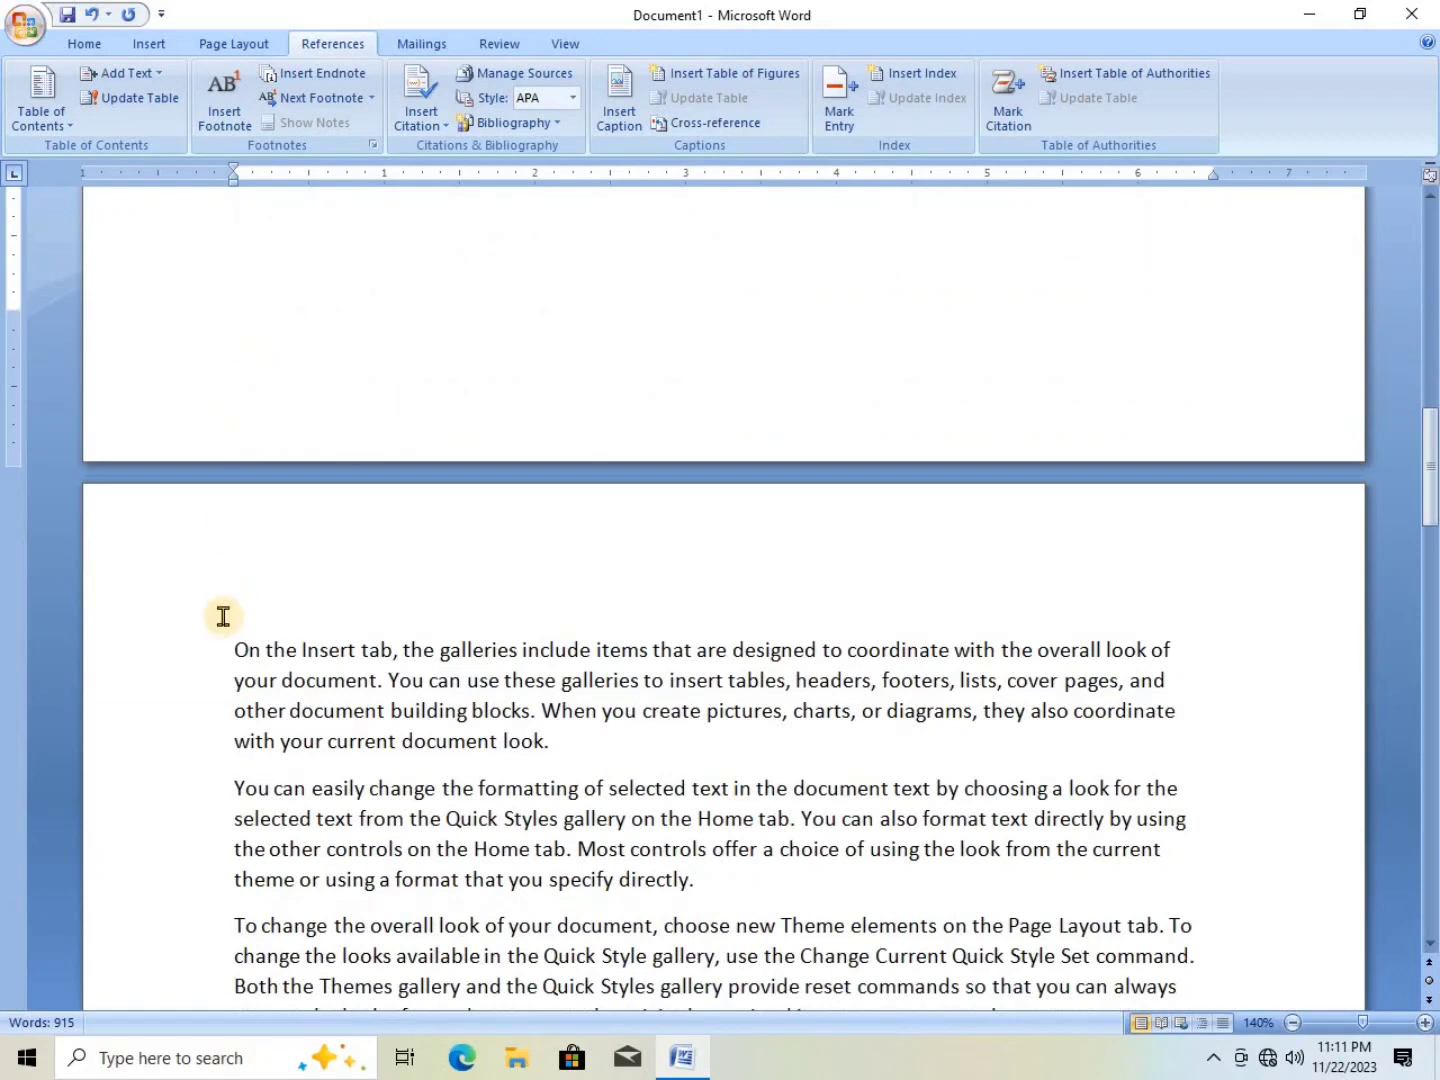
{"action": "left_click", "coordinate": [228, 637]}
{"action": "key", "text": "Return"}
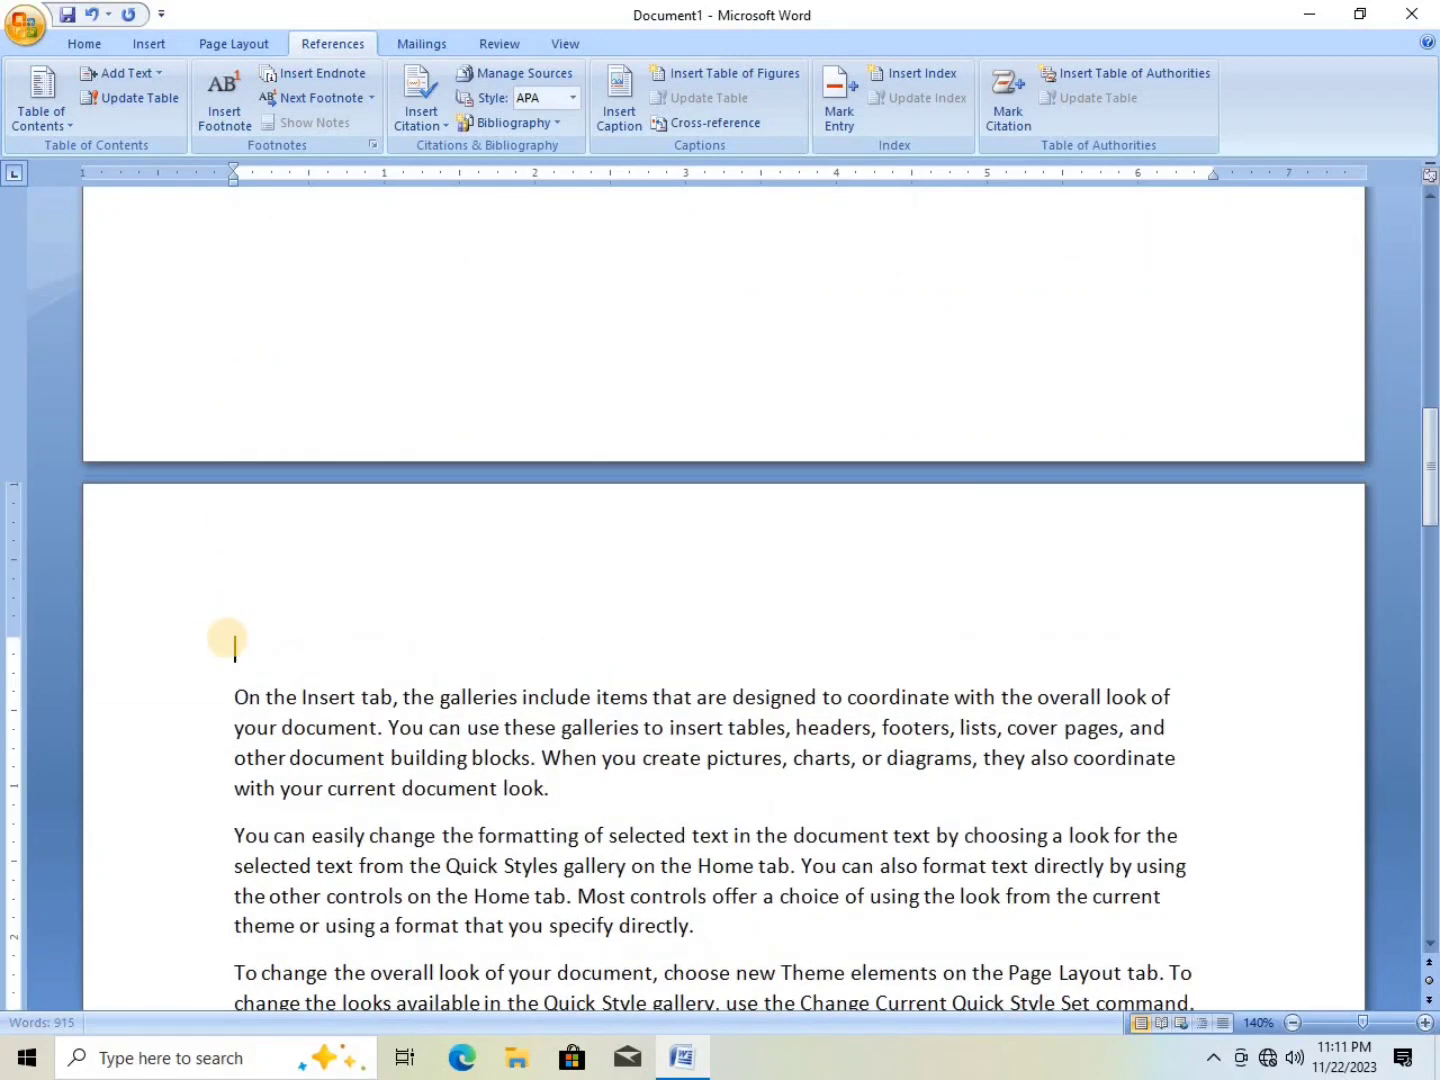
{"action": "type", "text": "MS"}
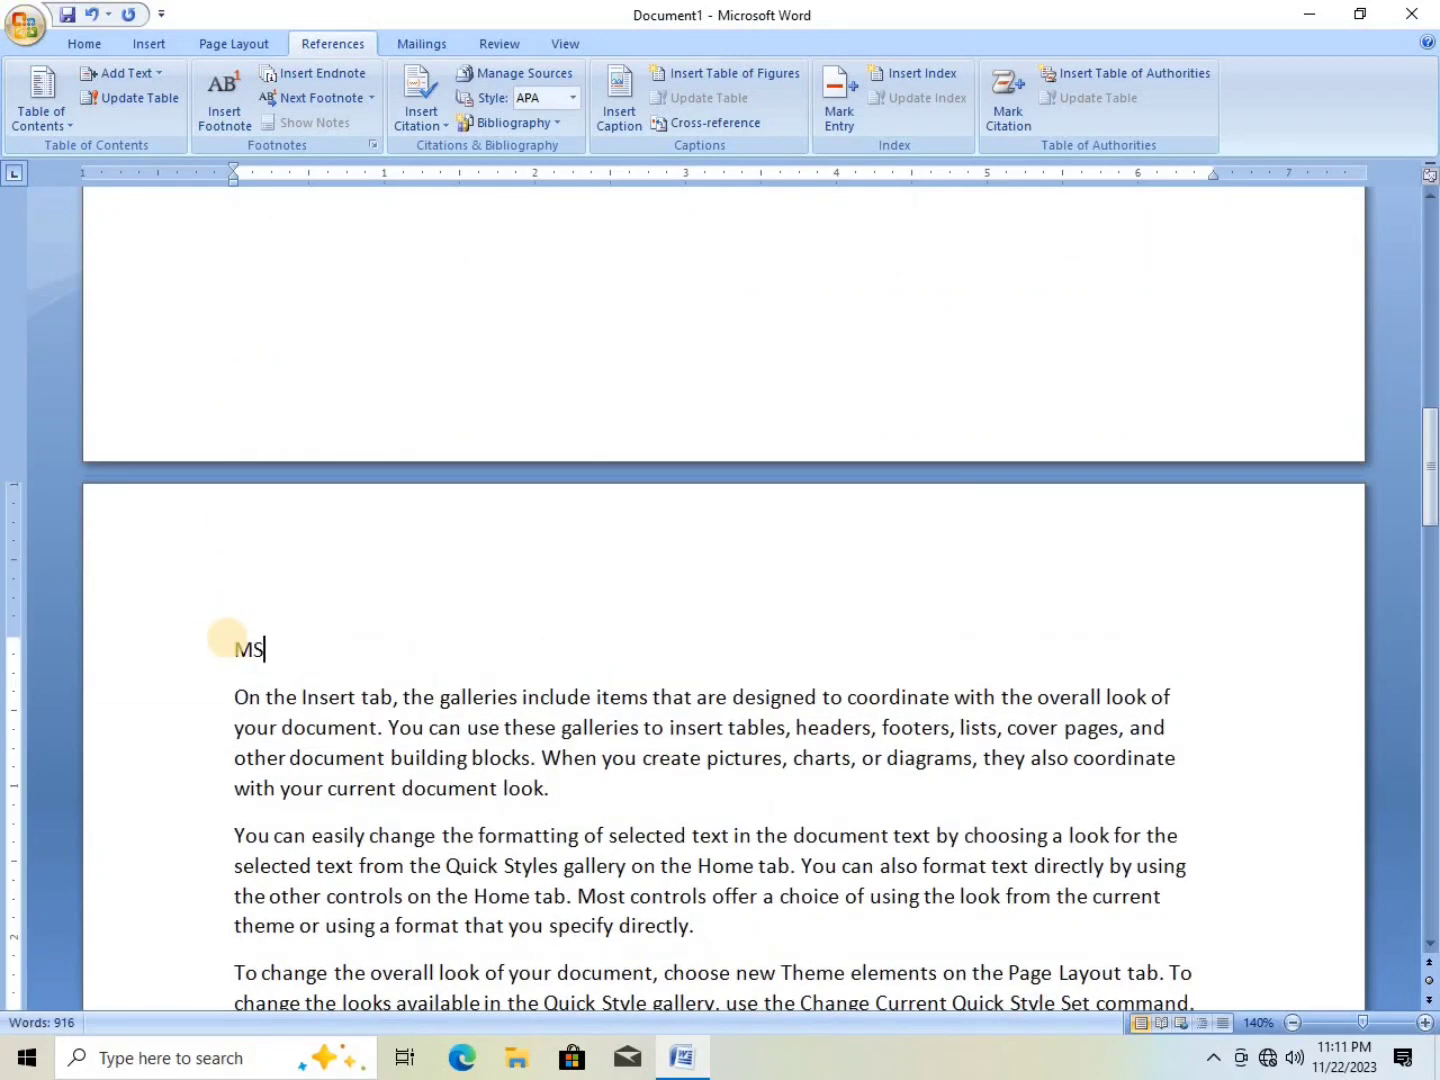
{"action": "type", "text": "-Word"}
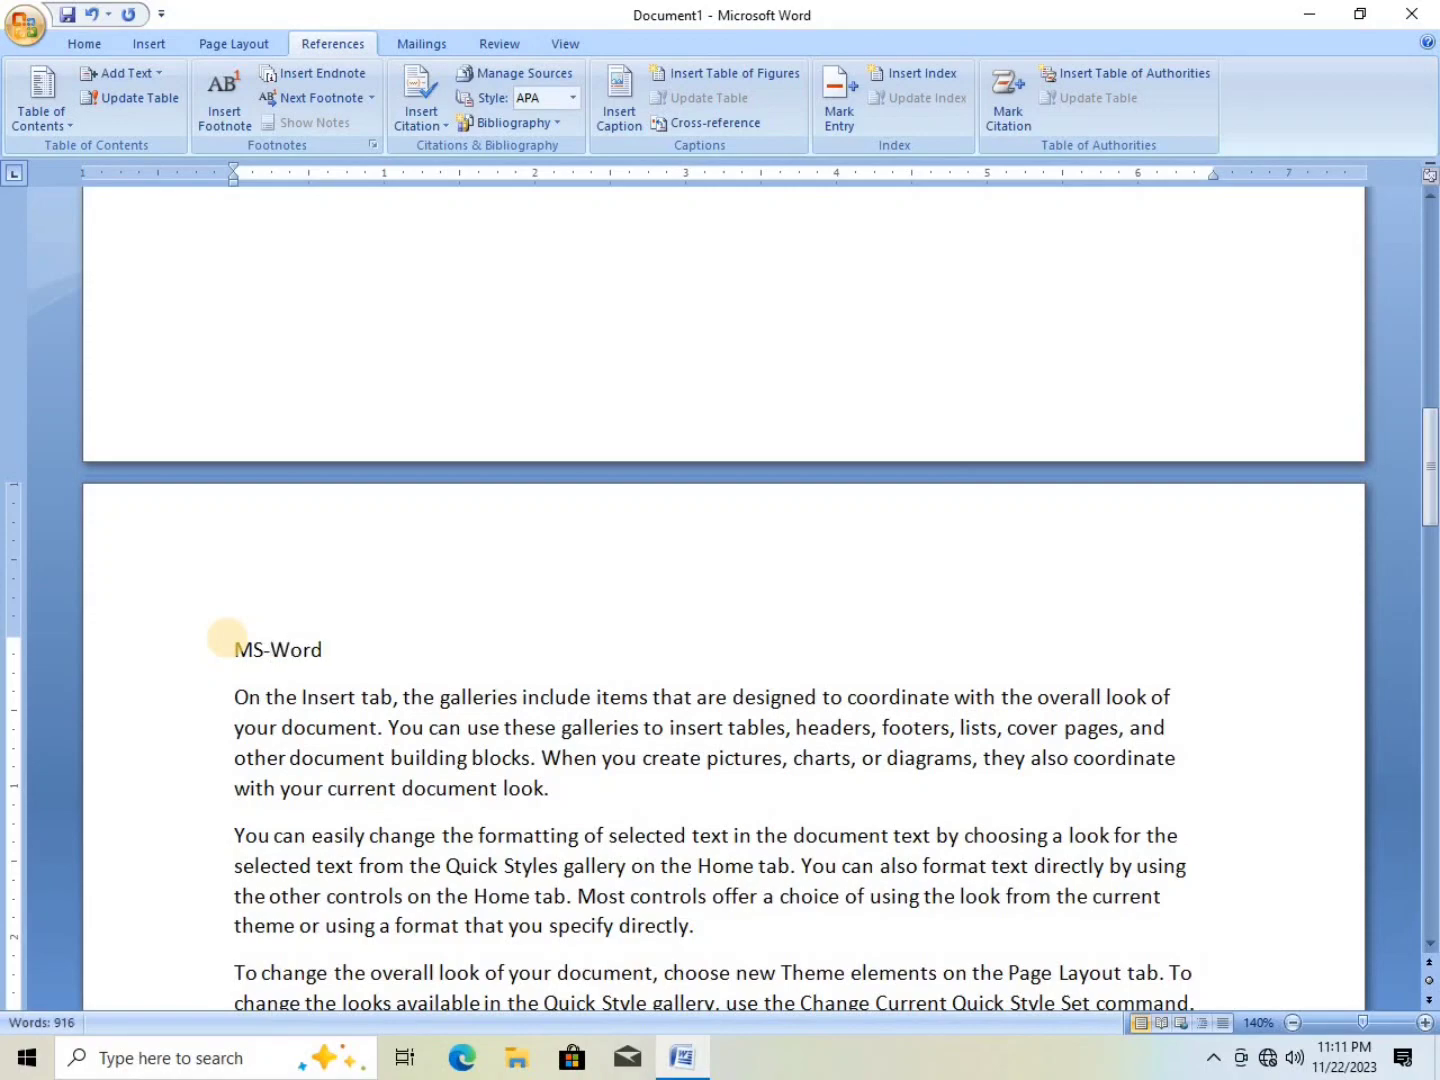
{"action": "key", "text": "ctrl+alt+1"}
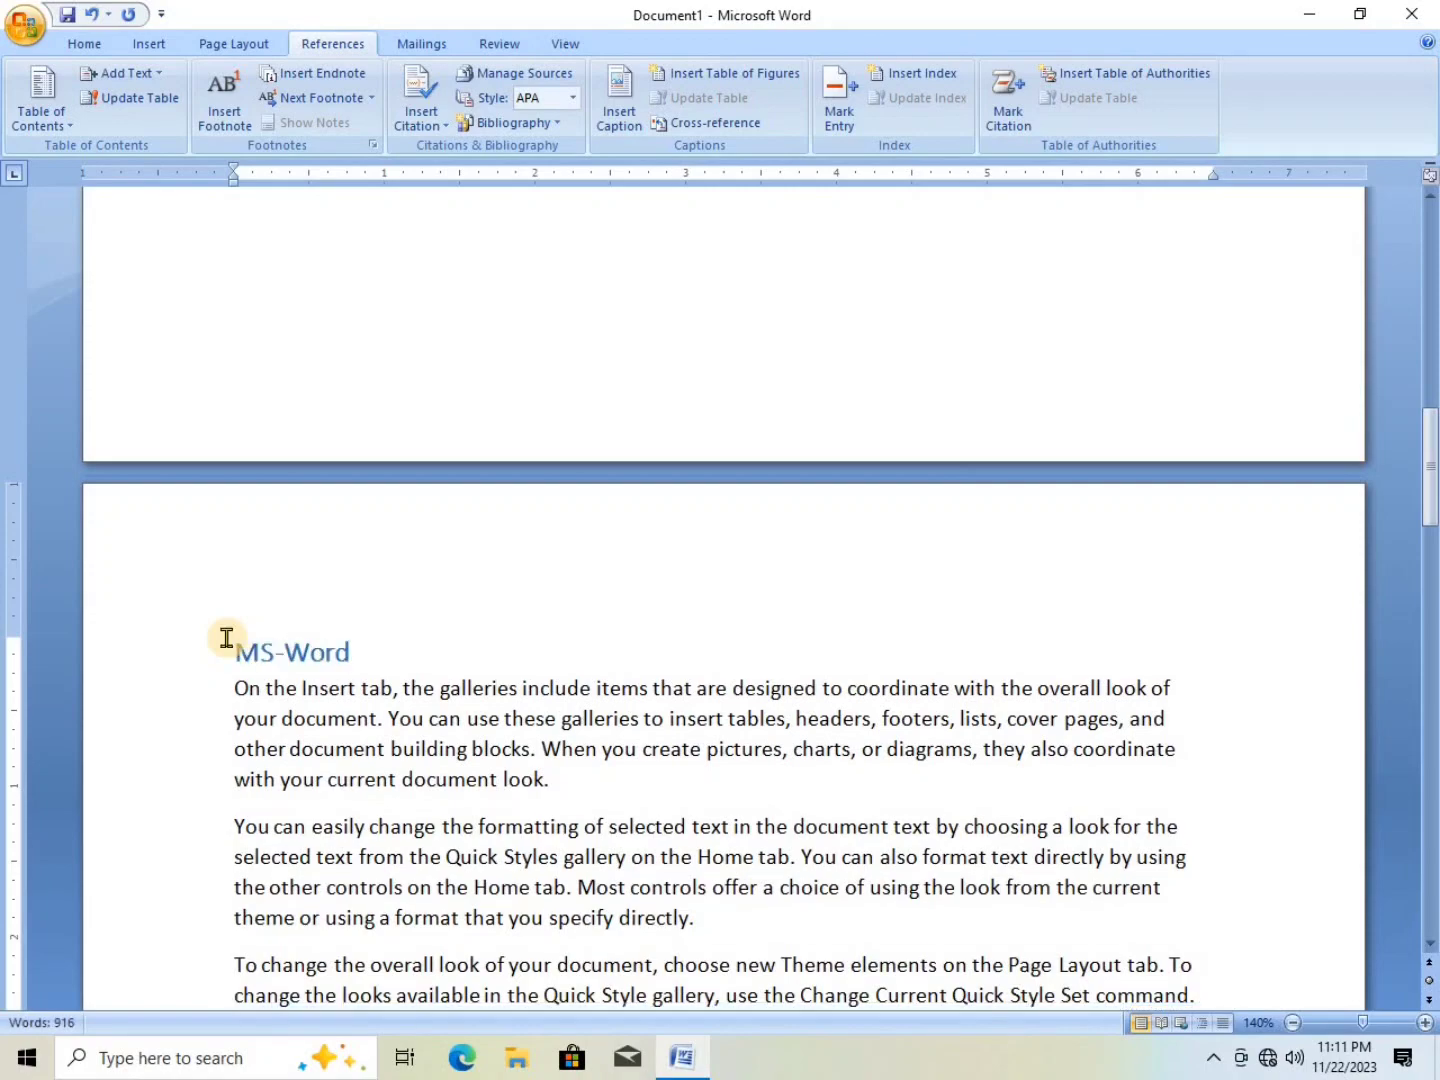
- Add the heading "MS-Excel" above the first paragraph of page 3 in the Heading 1 style
{"action": "scroll", "coordinate": [231, 638], "scroll_direction": "down", "scroll_amount": 3}
{"action": "scroll", "coordinate": [231, 638], "scroll_direction": "down", "scroll_amount": 12}
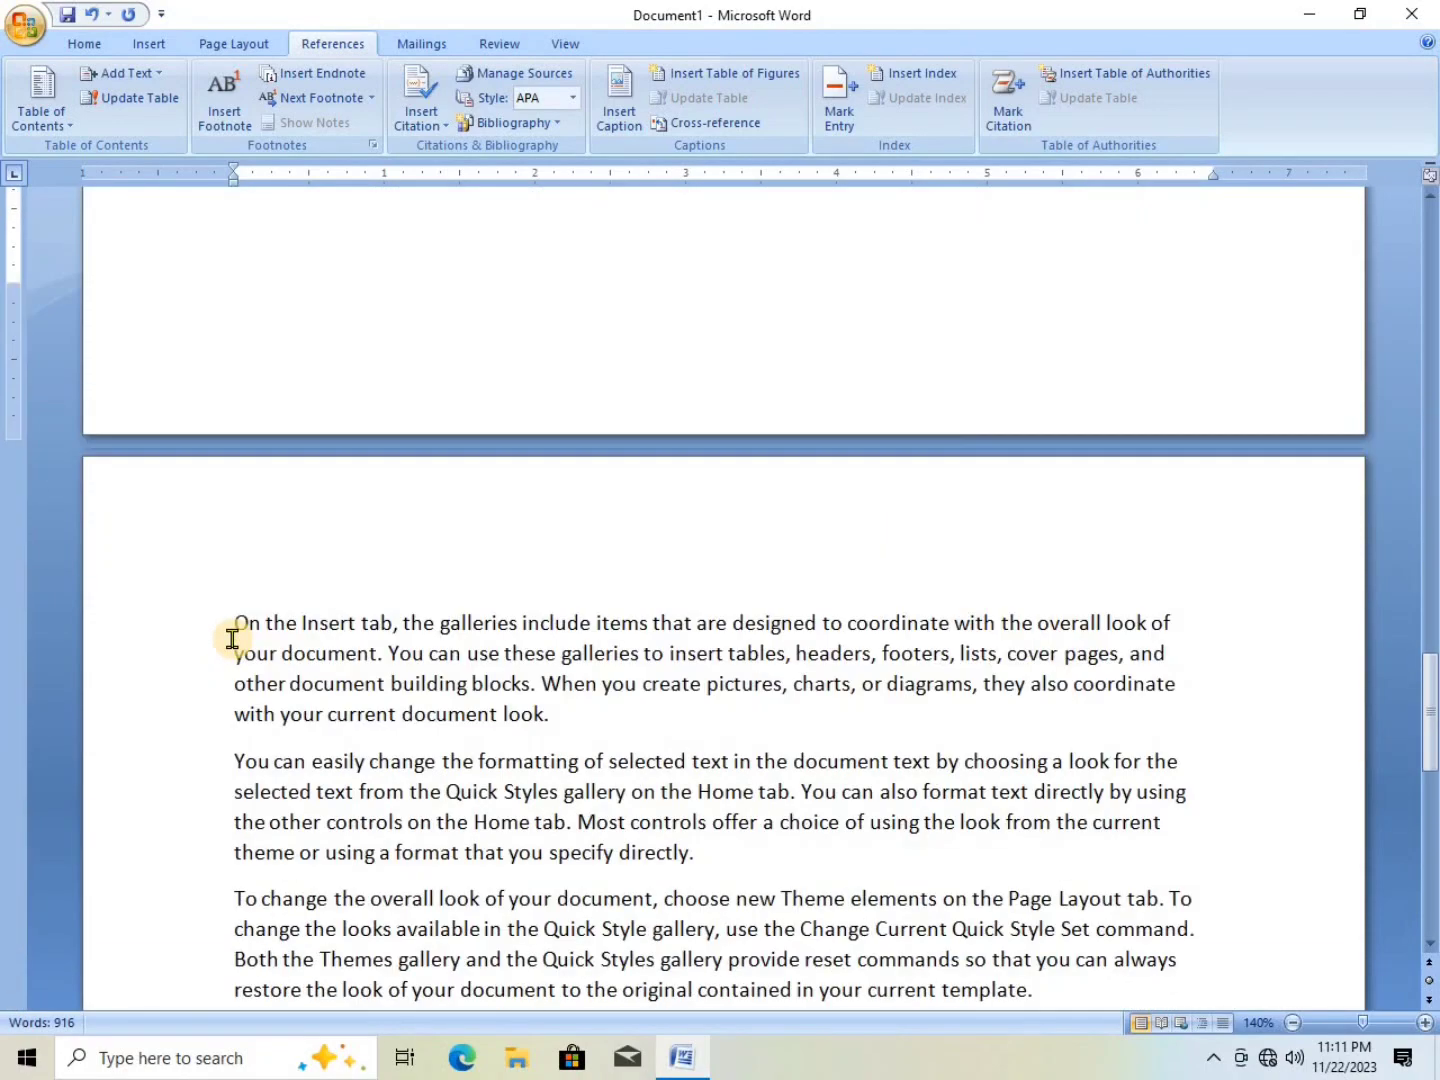
{"action": "left_click", "coordinate": [232, 641]}
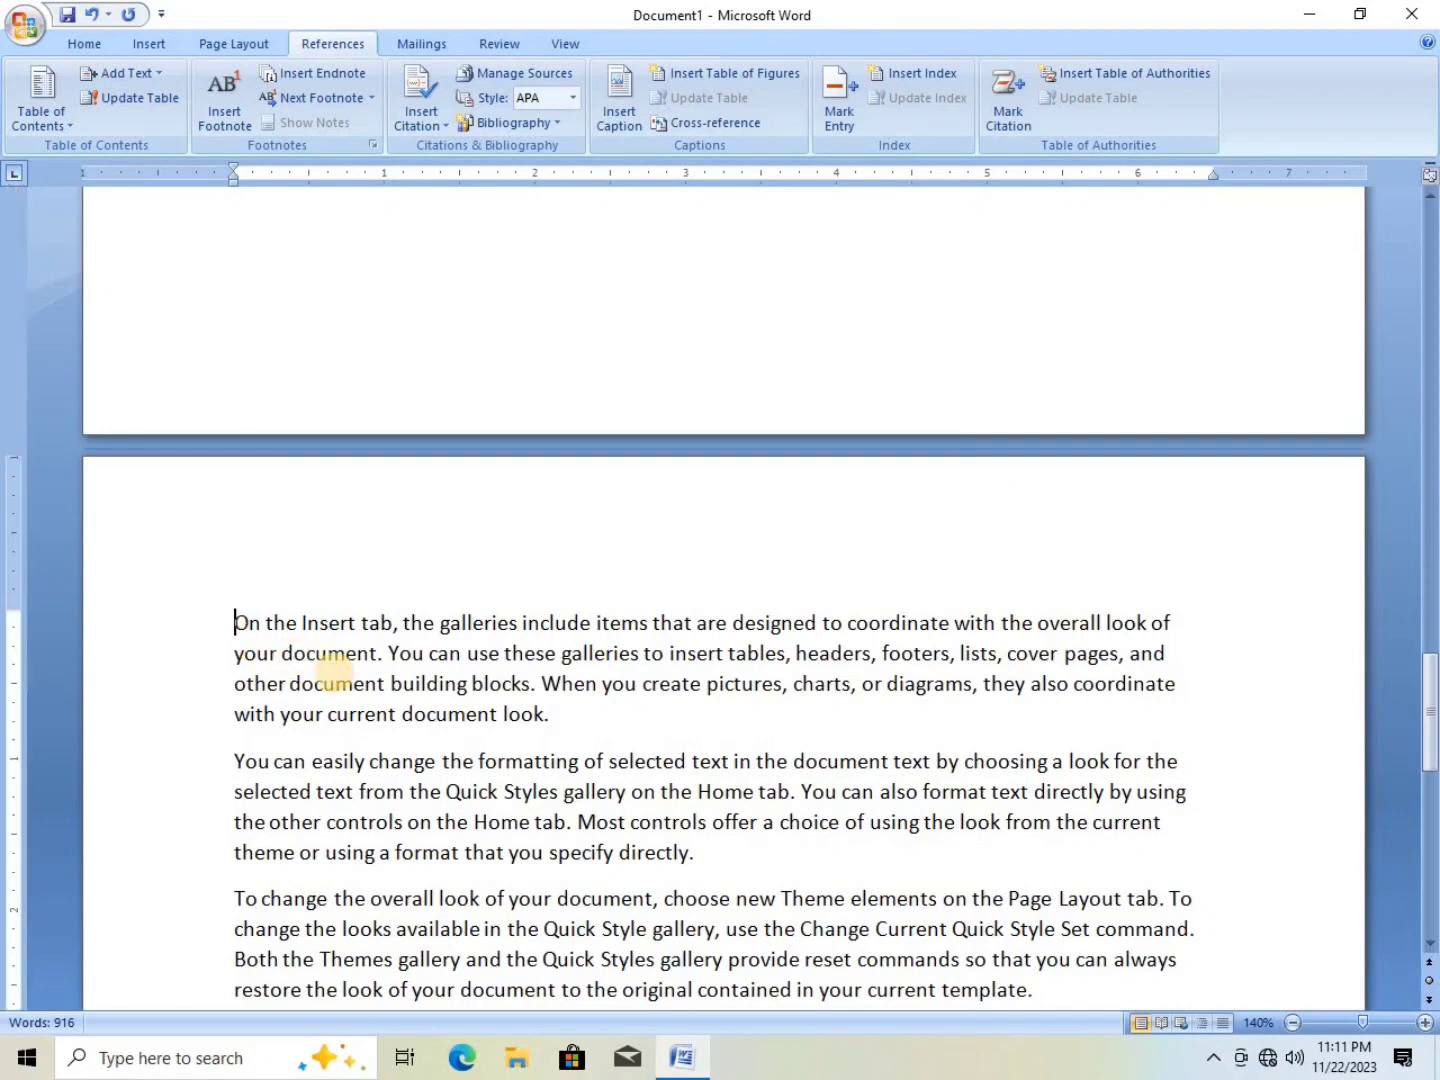
{"action": "key", "text": "Return"}
{"action": "key", "text": "Up"}
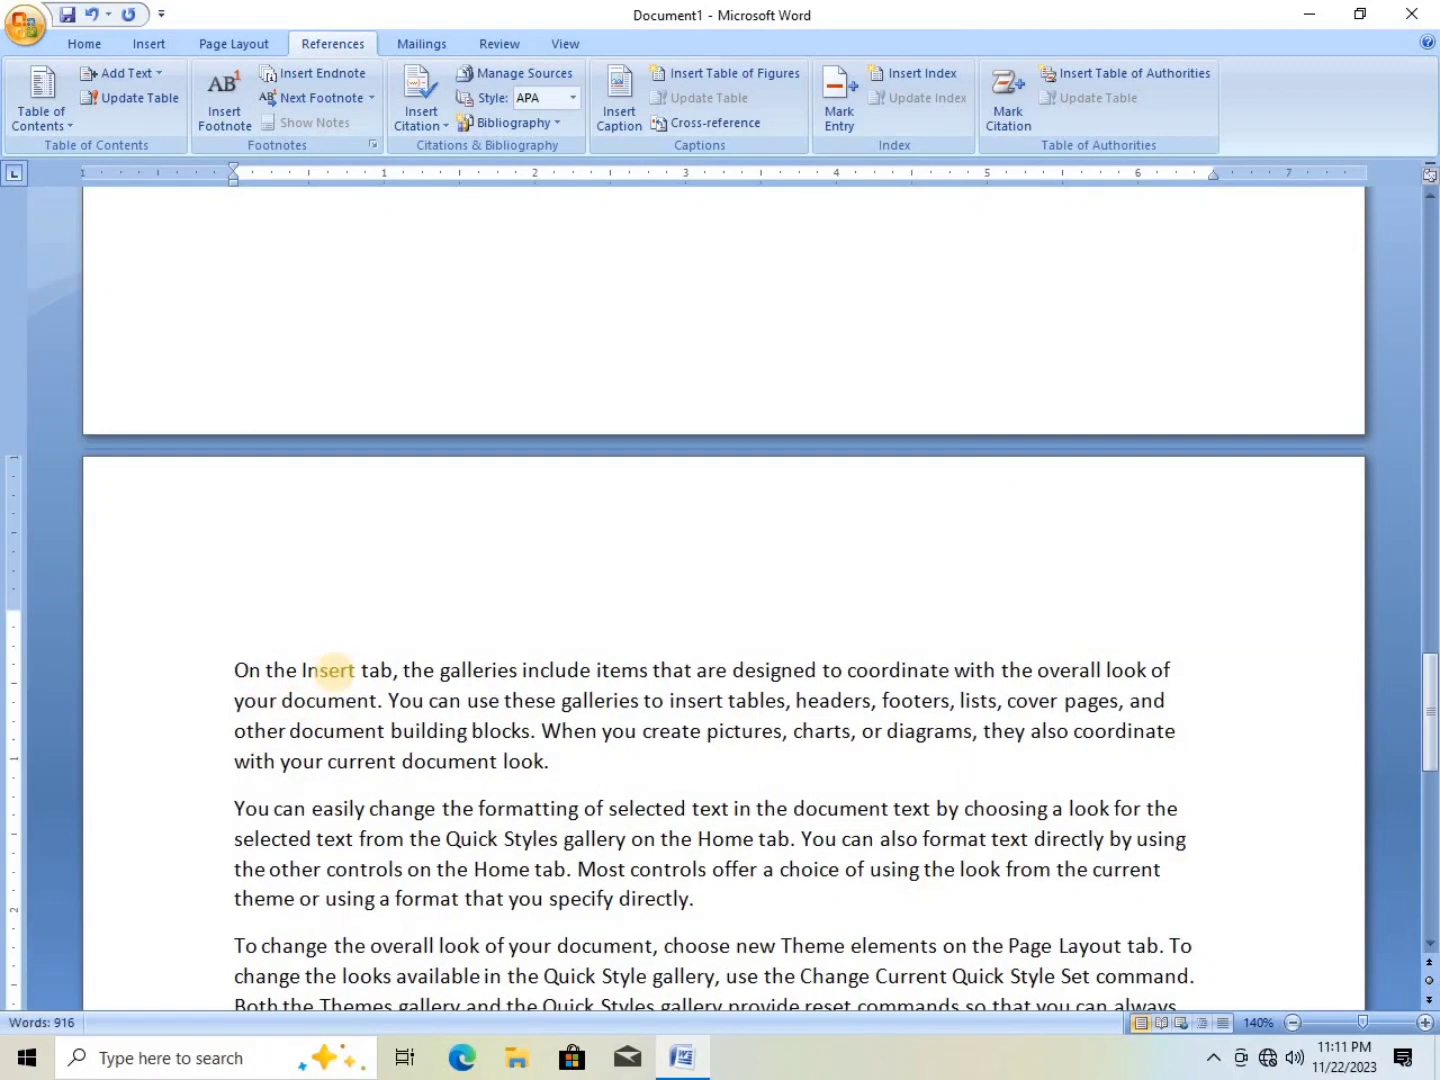
{"action": "type", "text": "MS-Excel"}
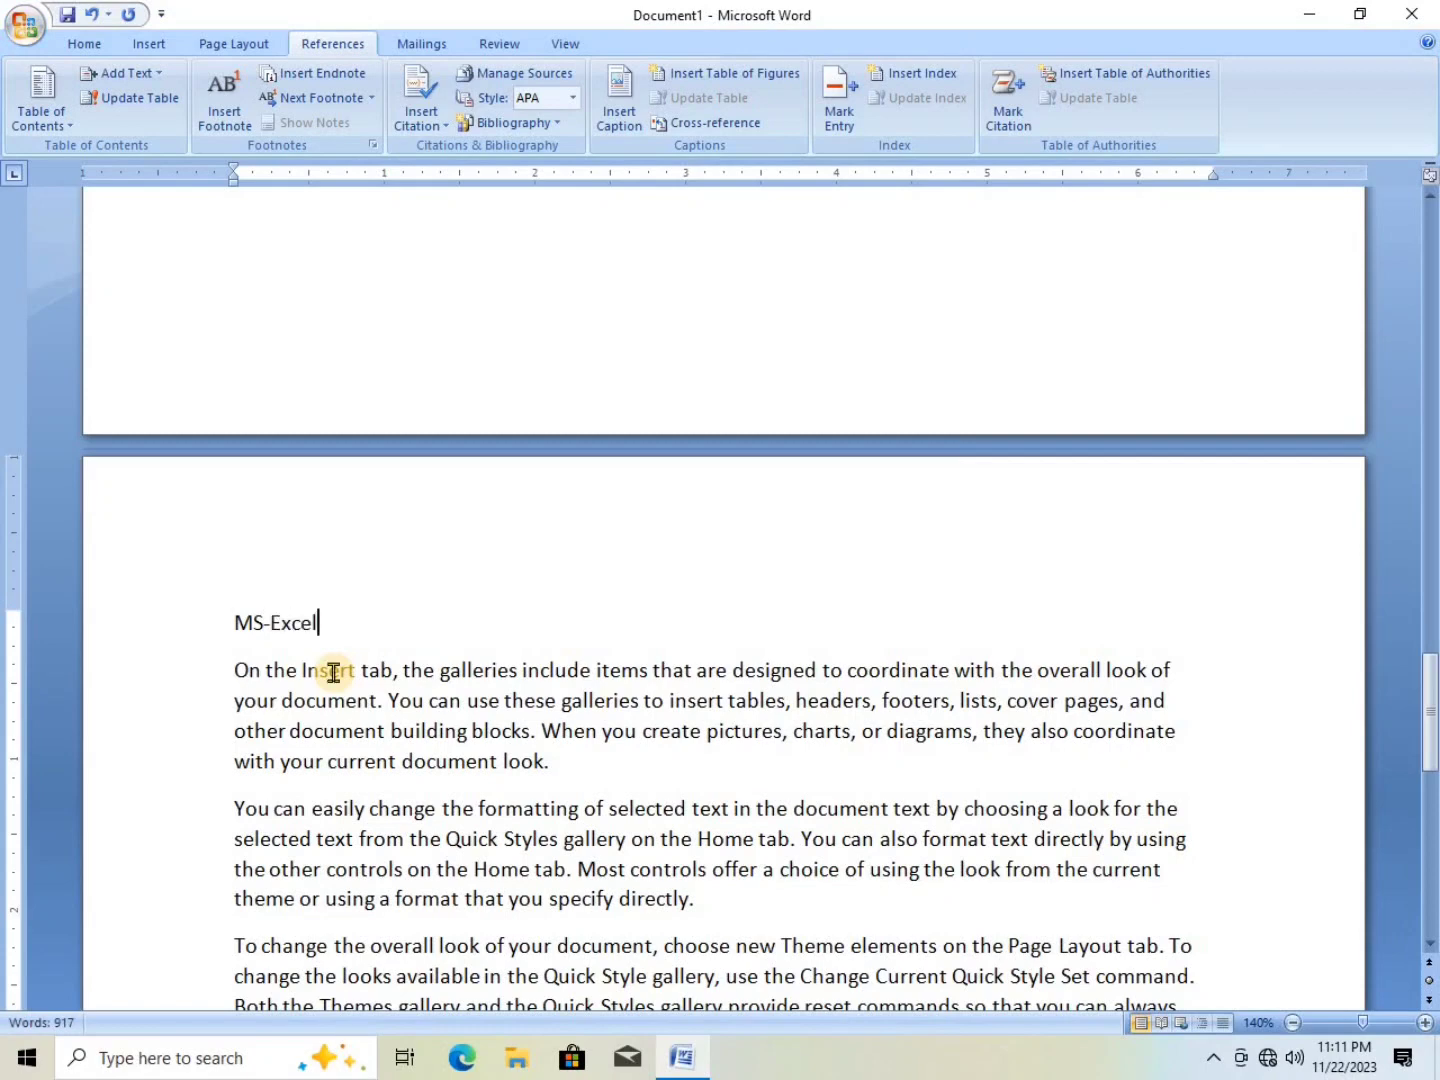
{"action": "key", "text": "ctrl+alt+1"}
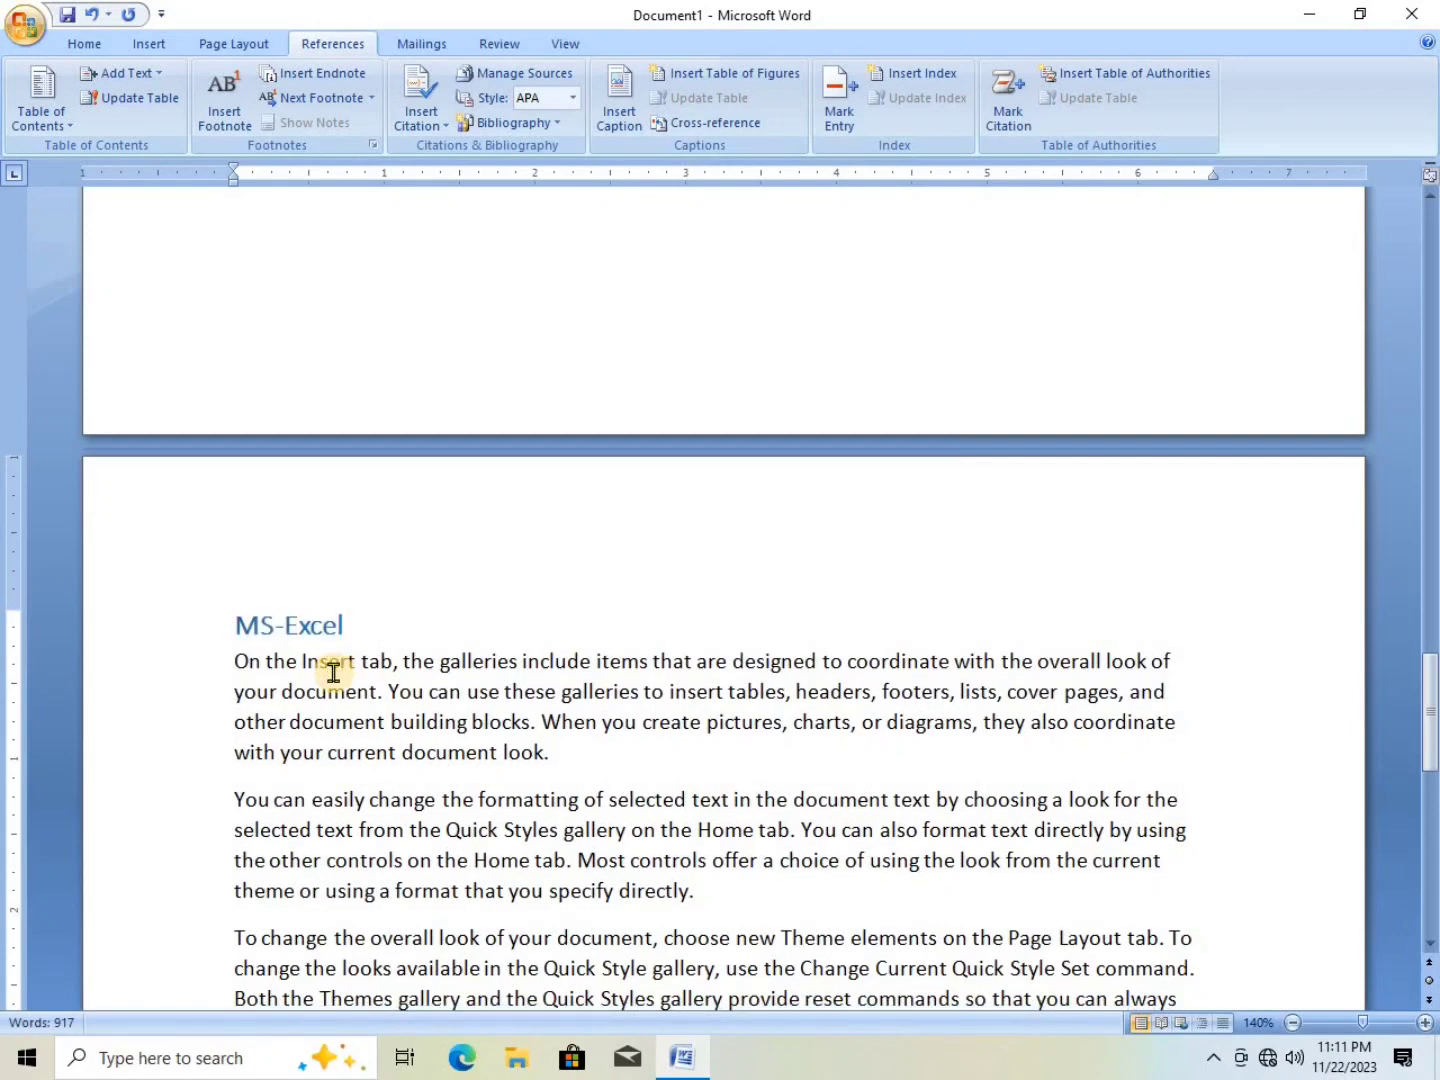
- Add a new citation source of type Book, entering the author's name and the title "MS-Office"
{"action": "scroll", "coordinate": [330, 585], "scroll_direction": "up", "scroll_amount": 15}
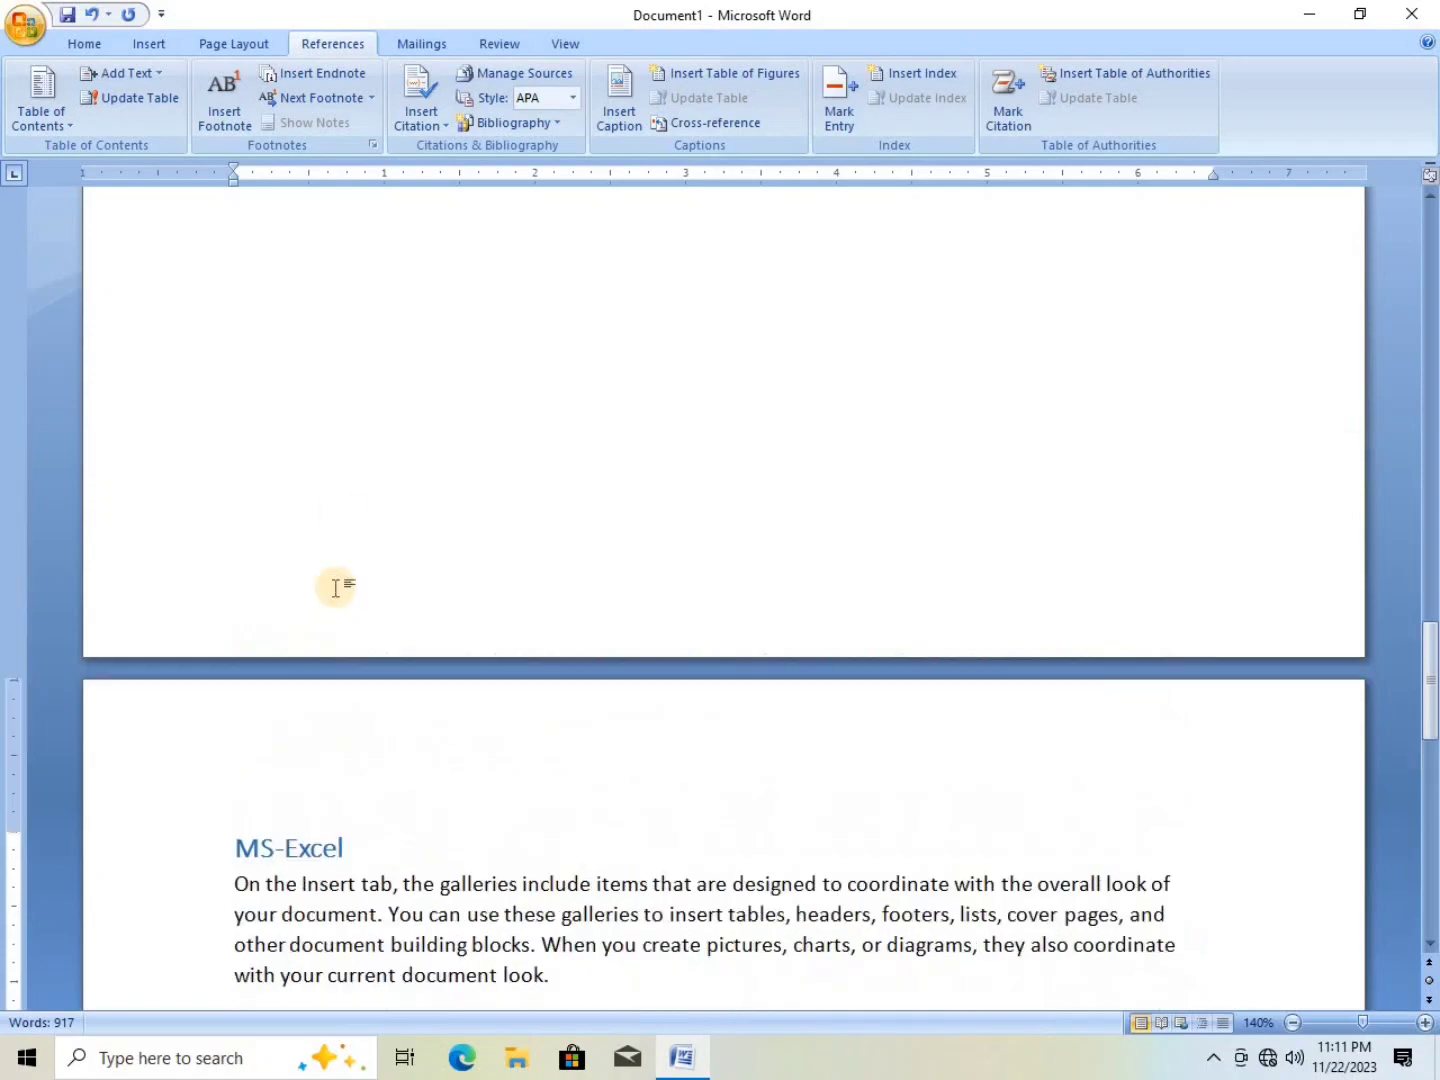
{"action": "scroll", "coordinate": [336, 589], "scroll_direction": "up", "scroll_amount": 10}
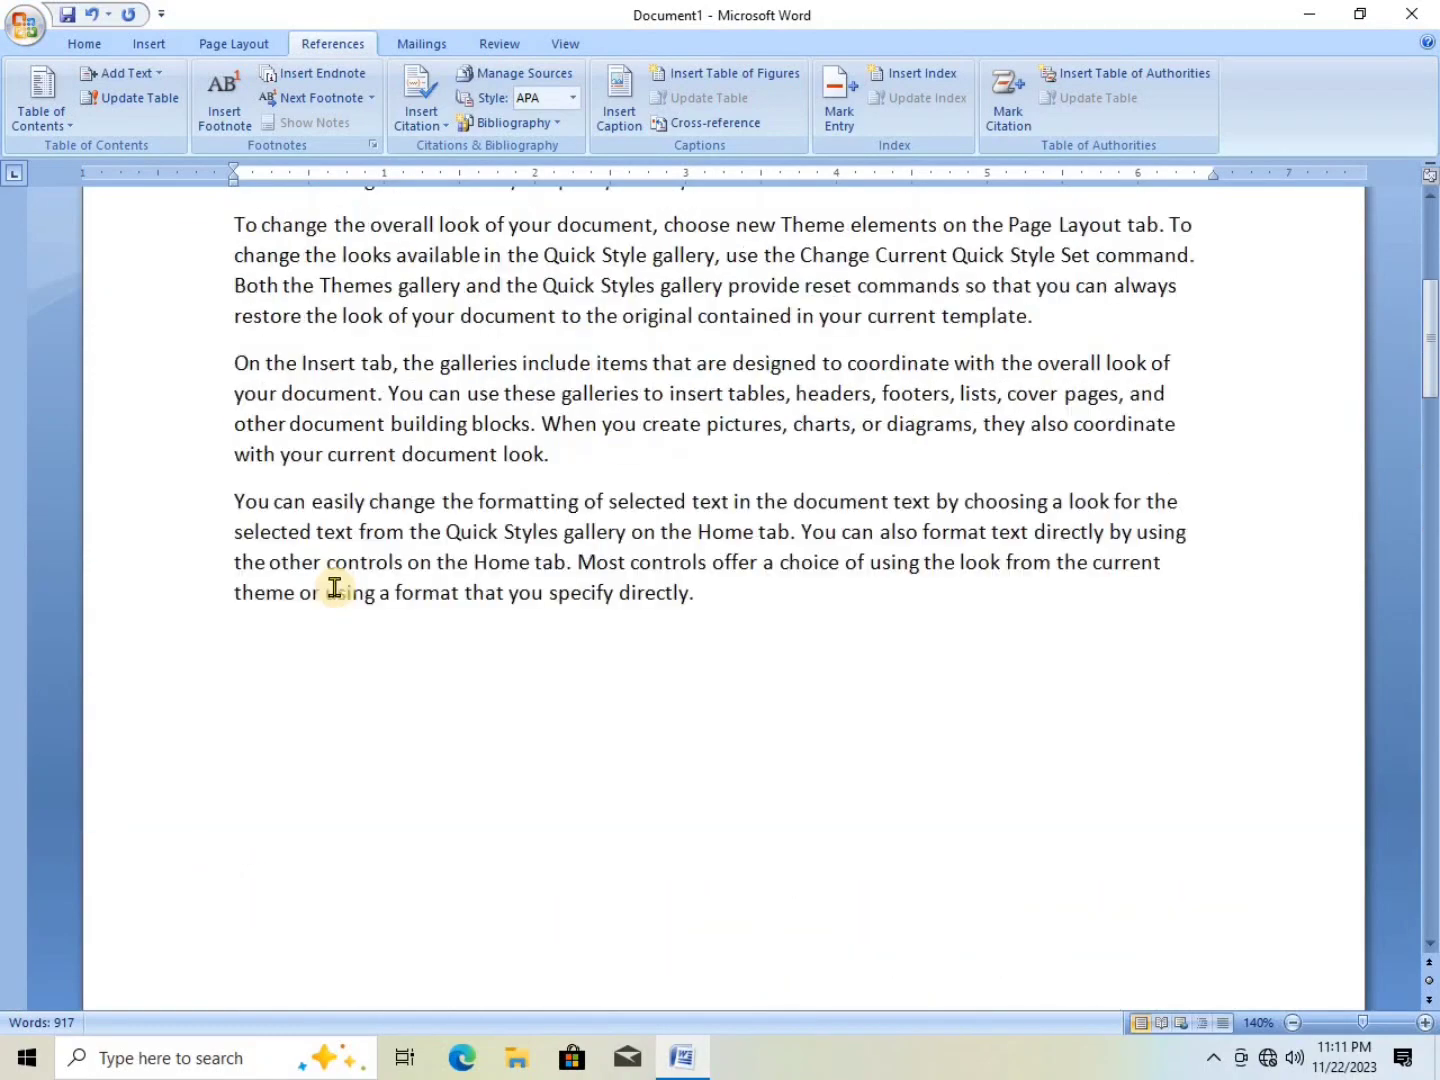
{"action": "left_click", "coordinate": [427, 130]}
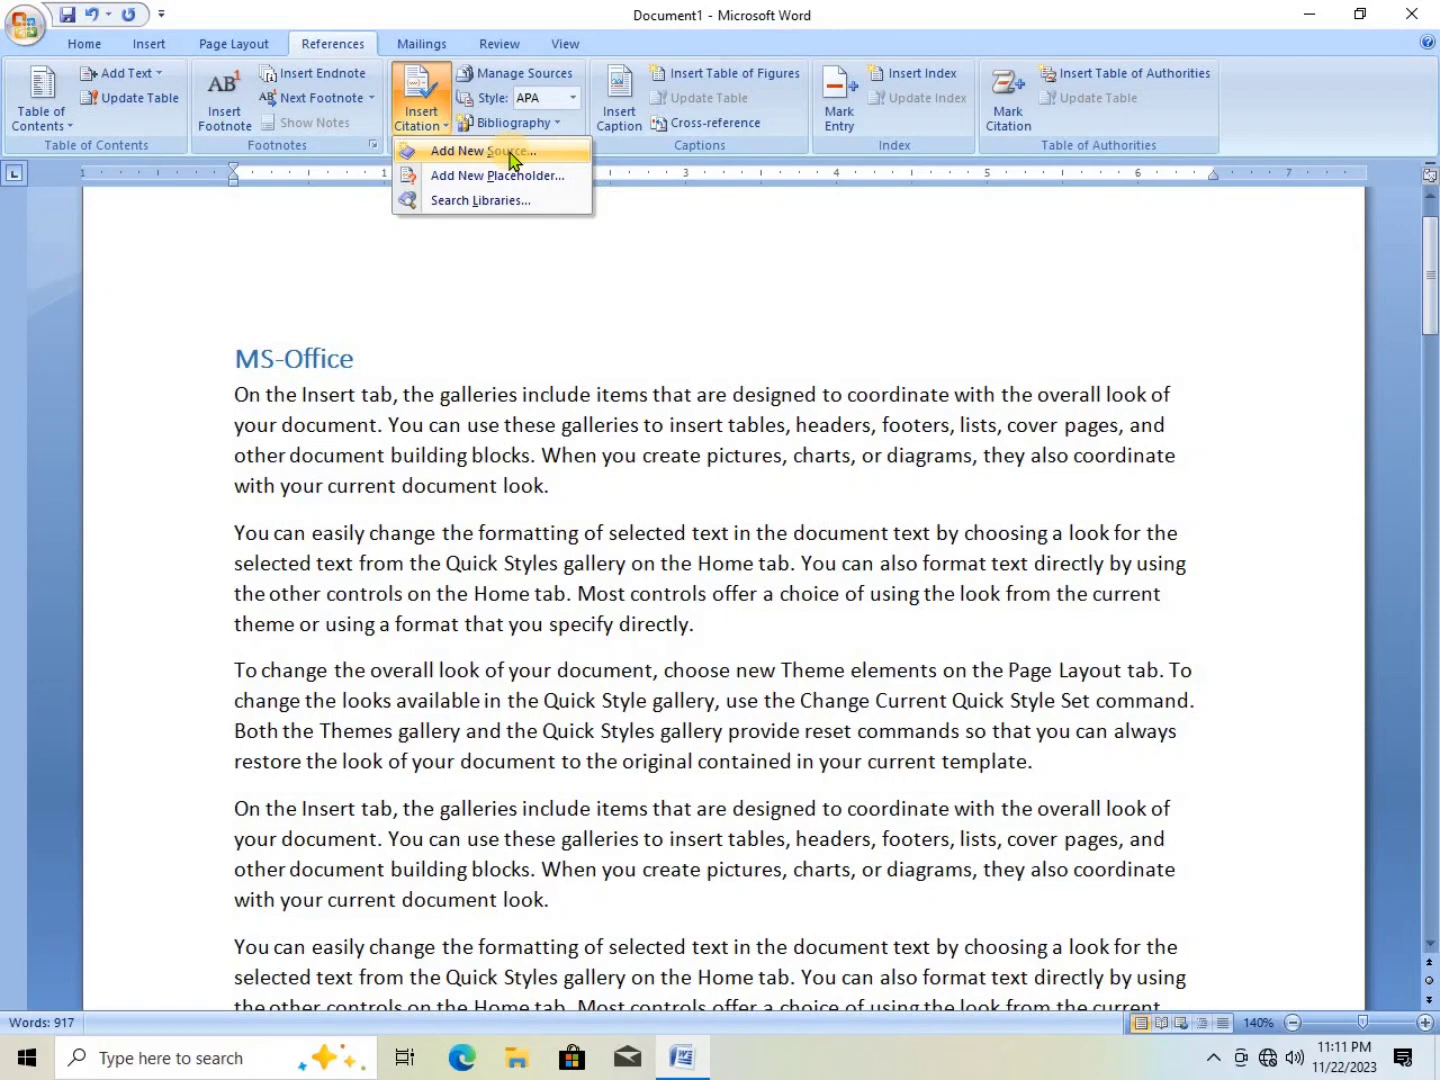
{"action": "left_click", "coordinate": [507, 151]}
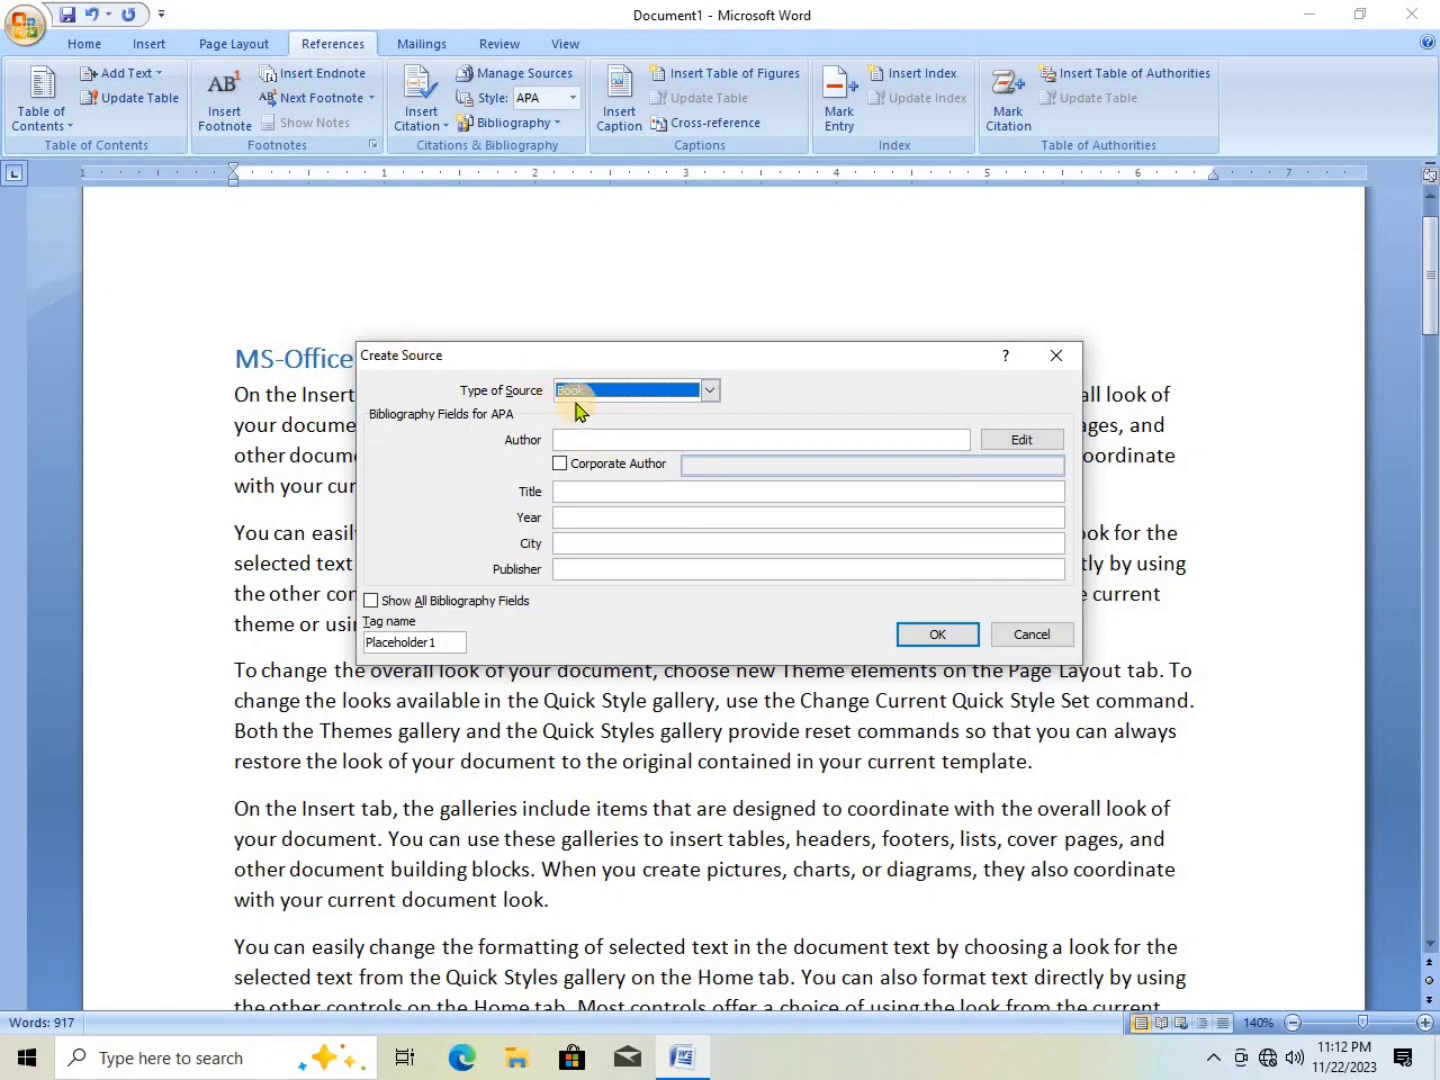
{"action": "left_click", "coordinate": [568, 443]}
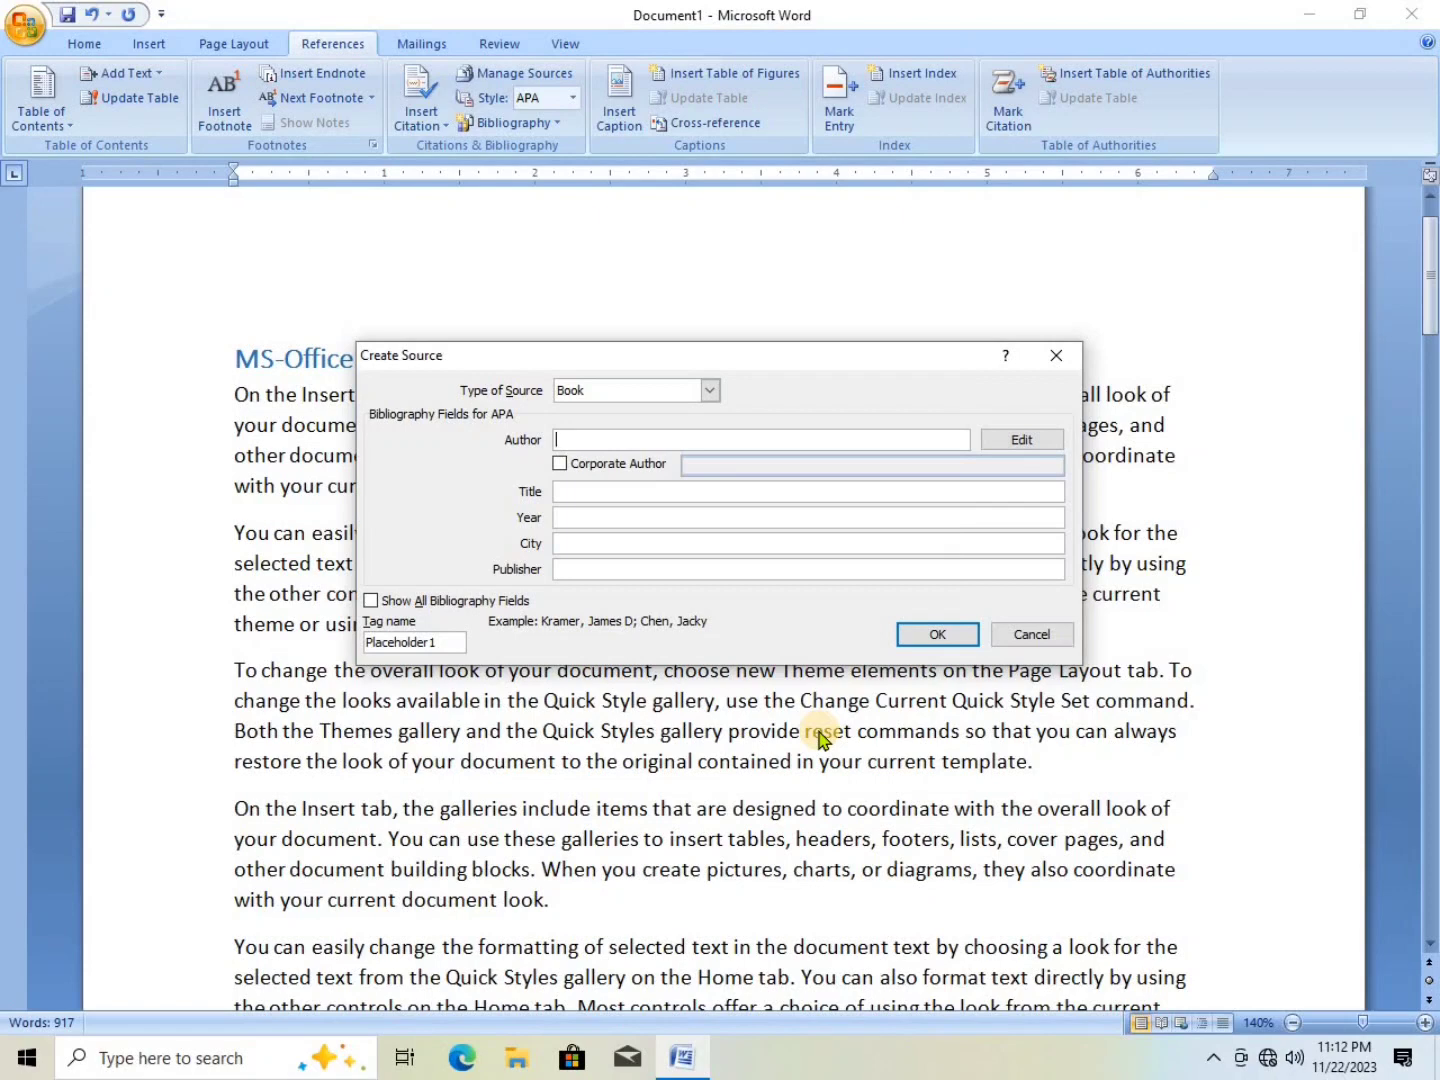
{"action": "type", "text": "Vinod"}
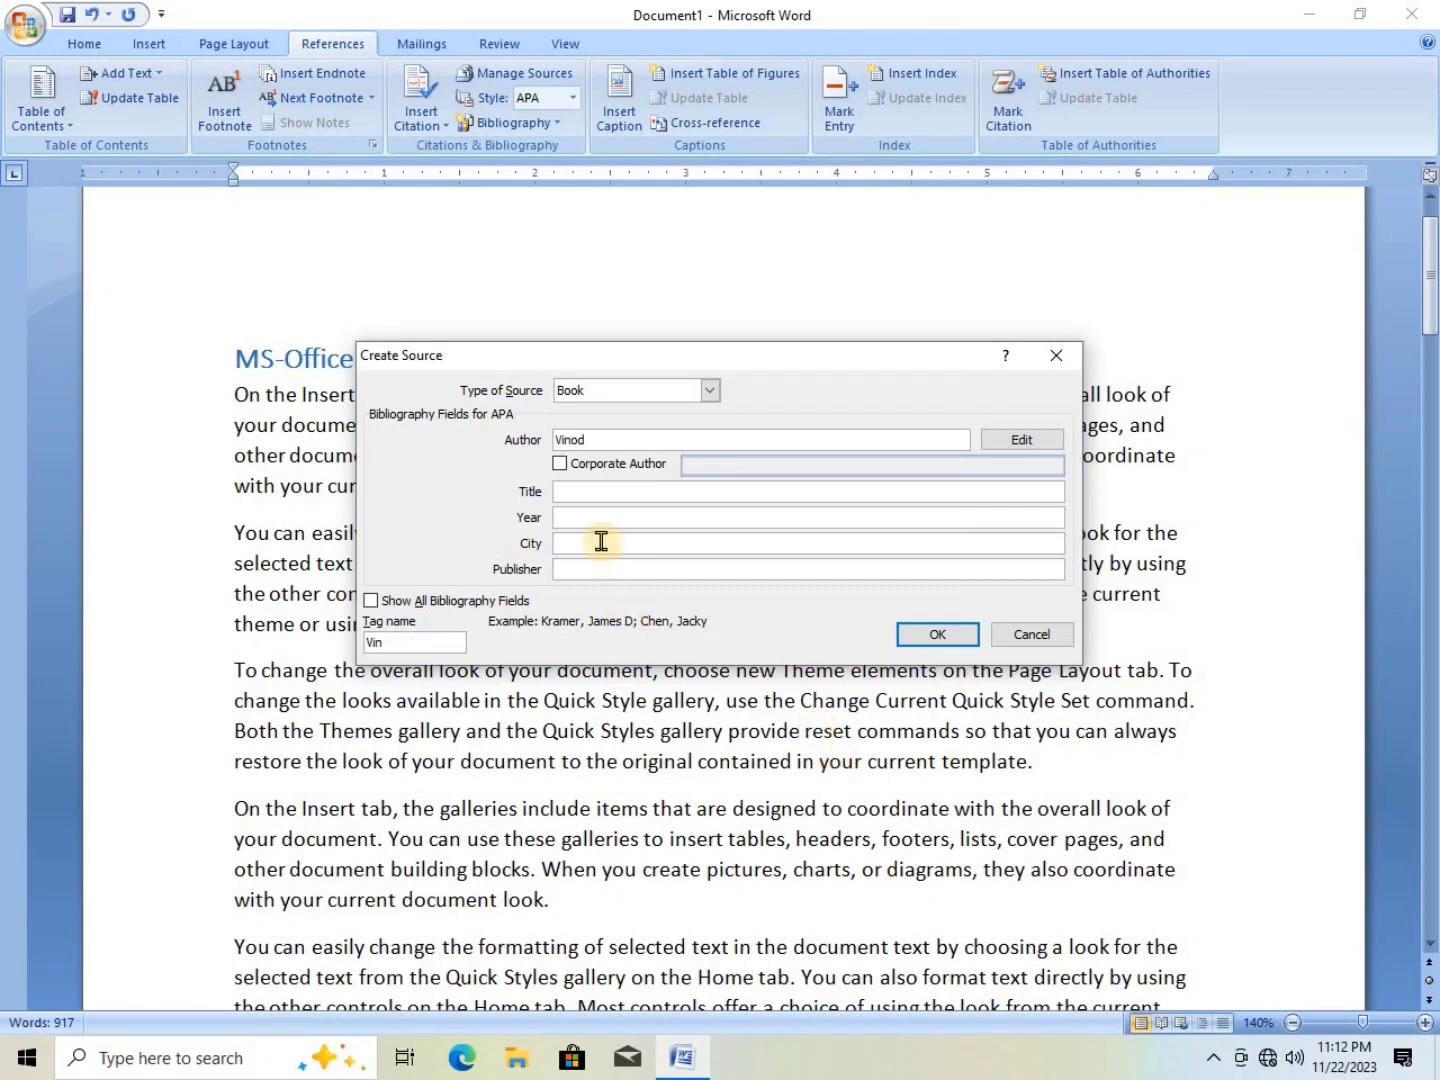
{"action": "left_click", "coordinate": [576, 495]}
{"action": "type", "text": "MS-O"}
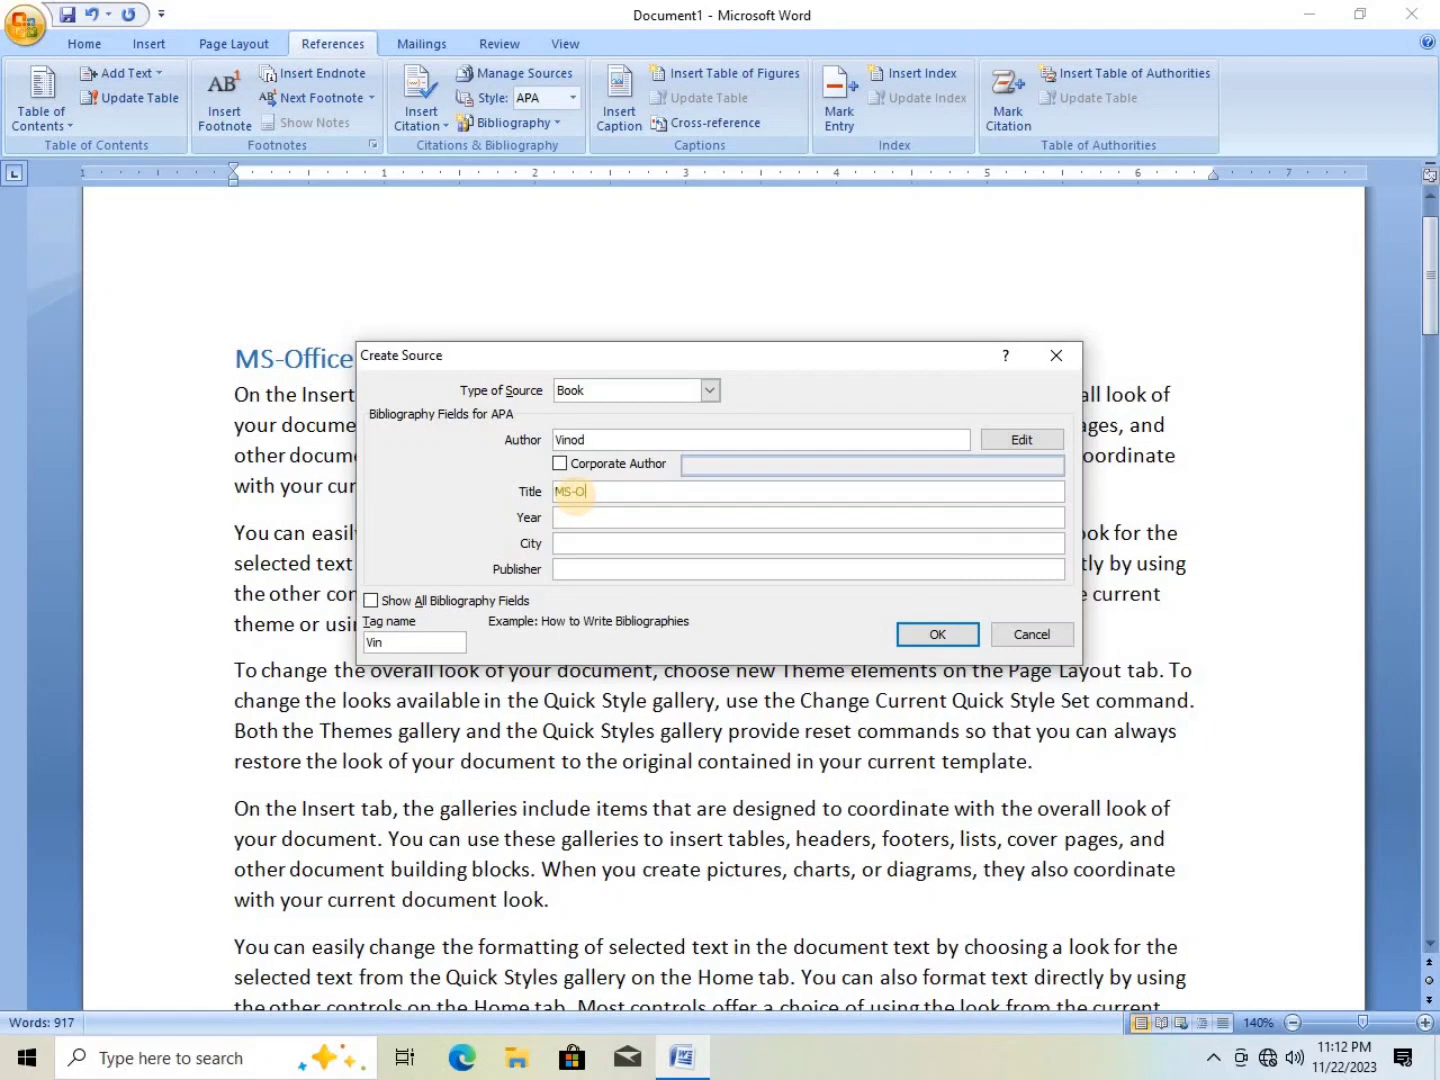
{"action": "type", "text": "ffice"}
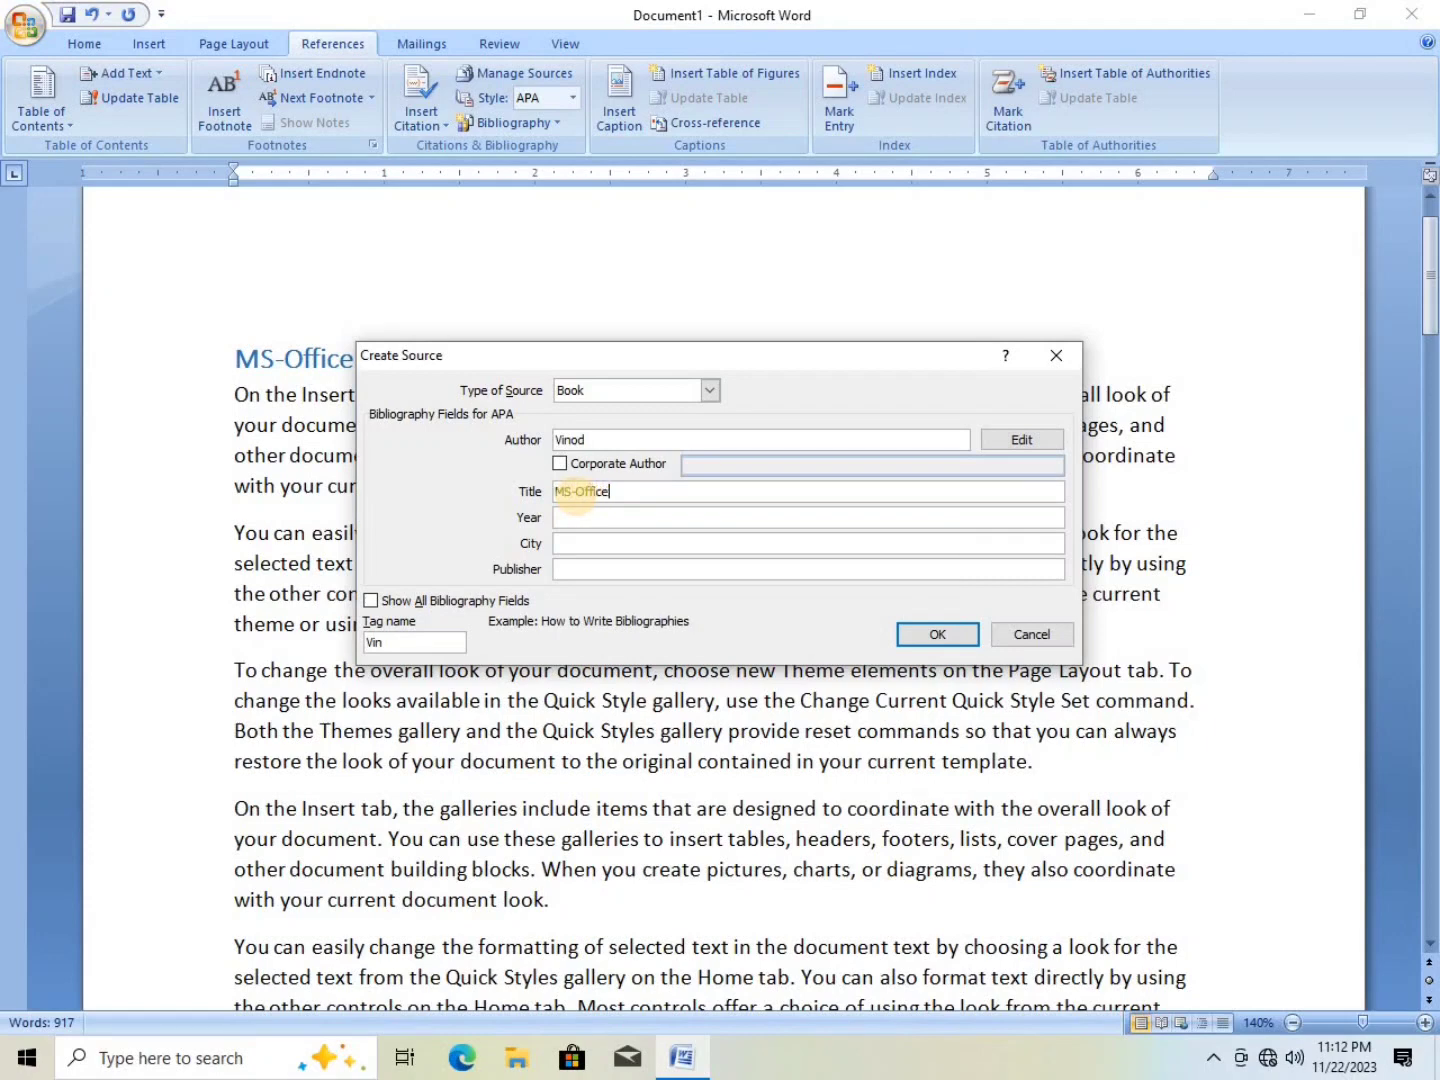
- Complete the MS-Office book source with year 2023, city "Praagraj" and publisher "Ankit Publication", and save it
{"action": "left_click", "coordinate": [579, 518]}
{"action": "type", "text": "202"}
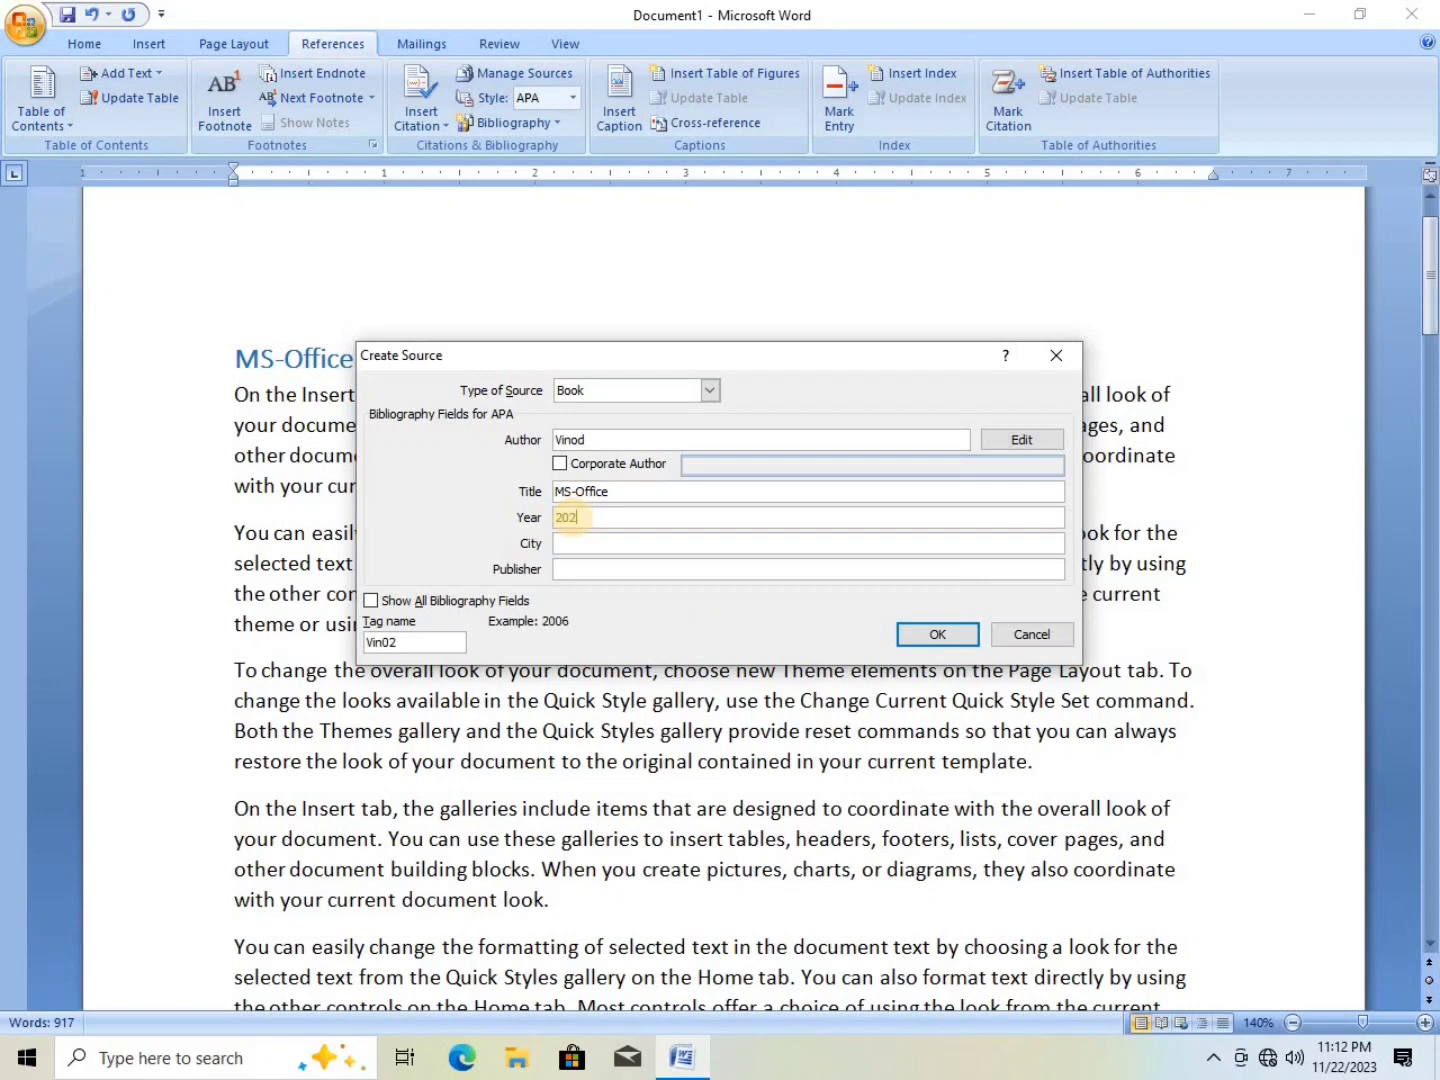
{"action": "type", "text": "3"}
{"action": "key", "text": "Tab"}
{"action": "type", "text": "Praagraj"}
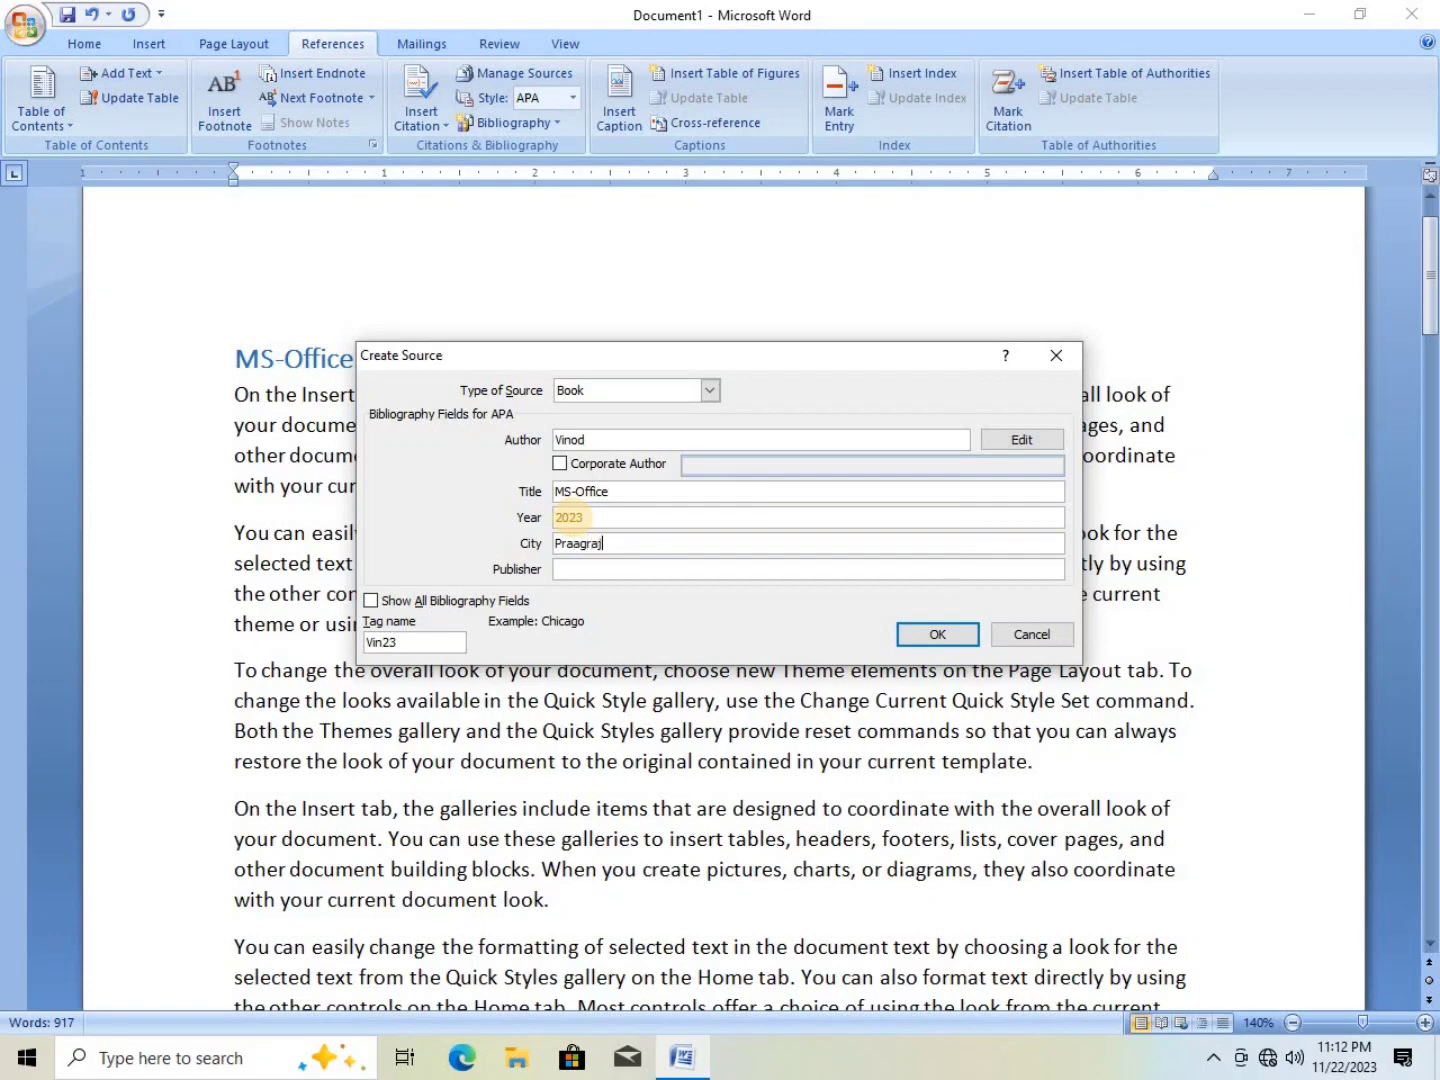
{"action": "key", "text": "Tab"}
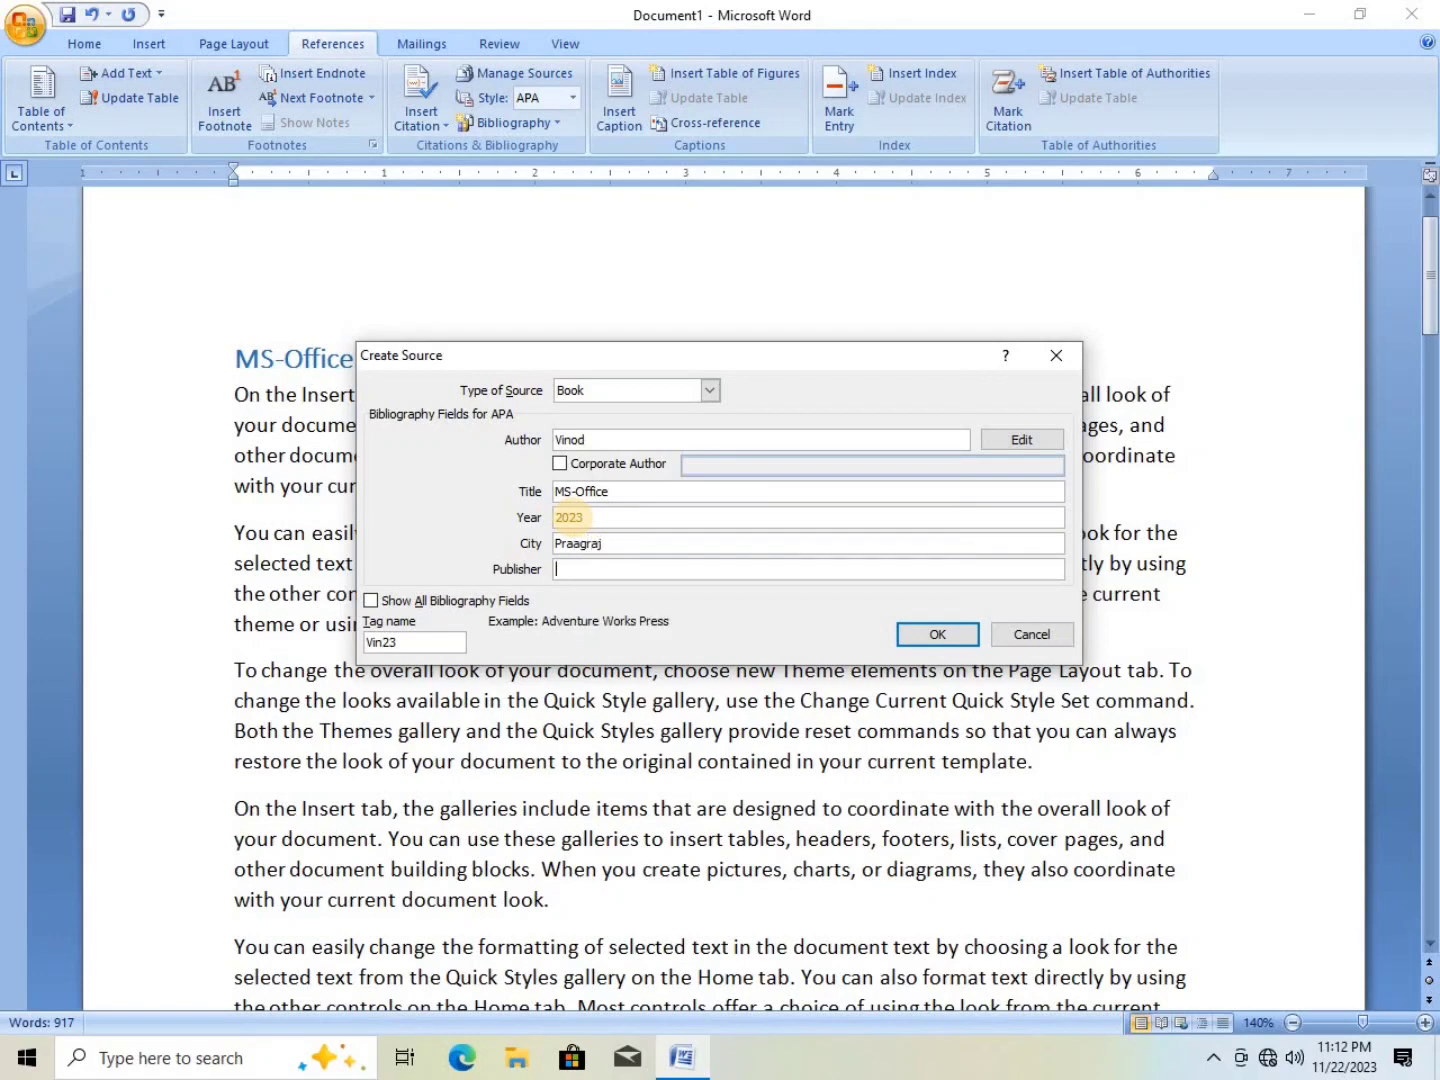
{"action": "type", "text": "Ankit Publication"}
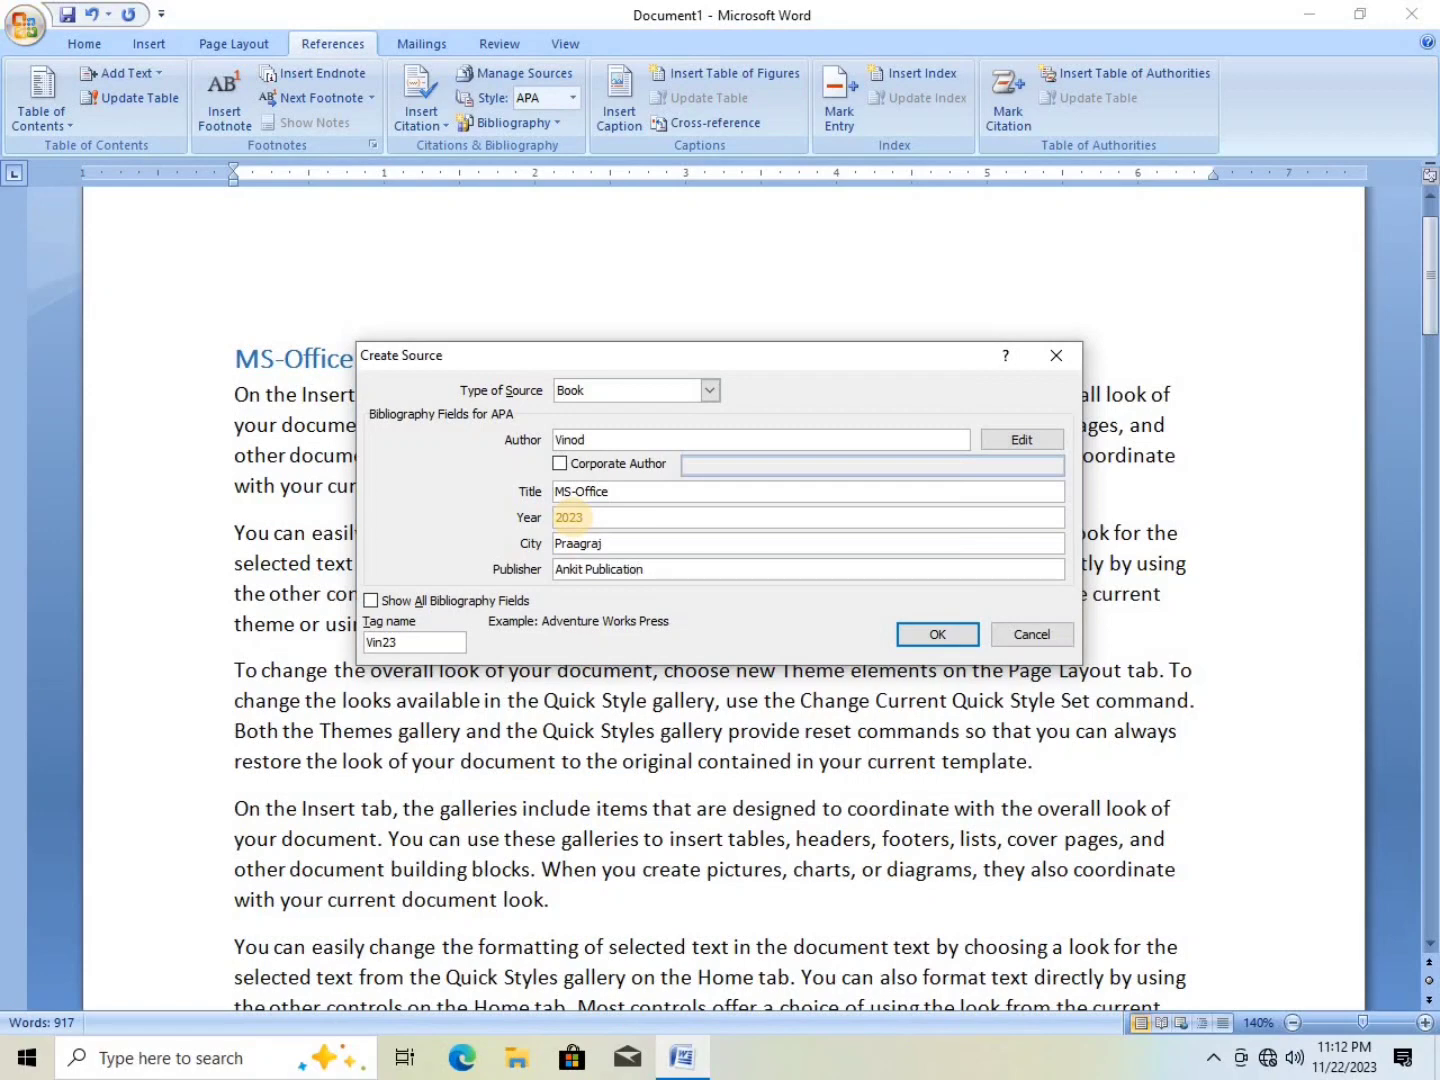
{"action": "left_click", "coordinate": [910, 632]}
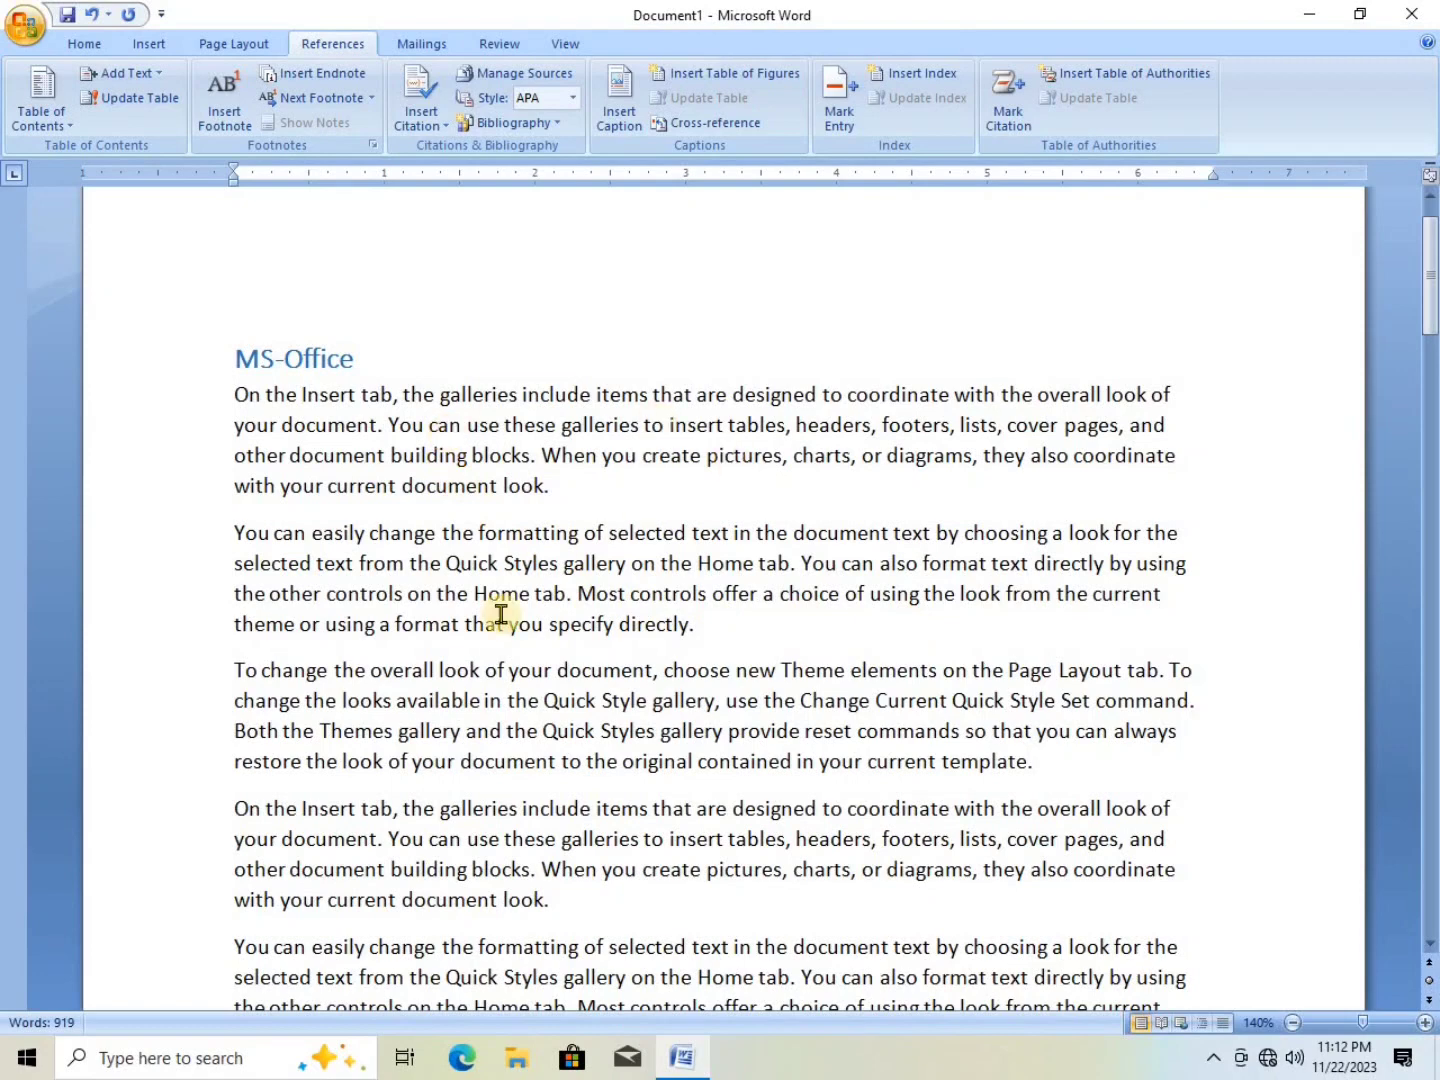
- Add another source of type Book Section, entering the section author's name, the title "MS-Office" and the book author's name
{"action": "left_click", "coordinate": [429, 128]}
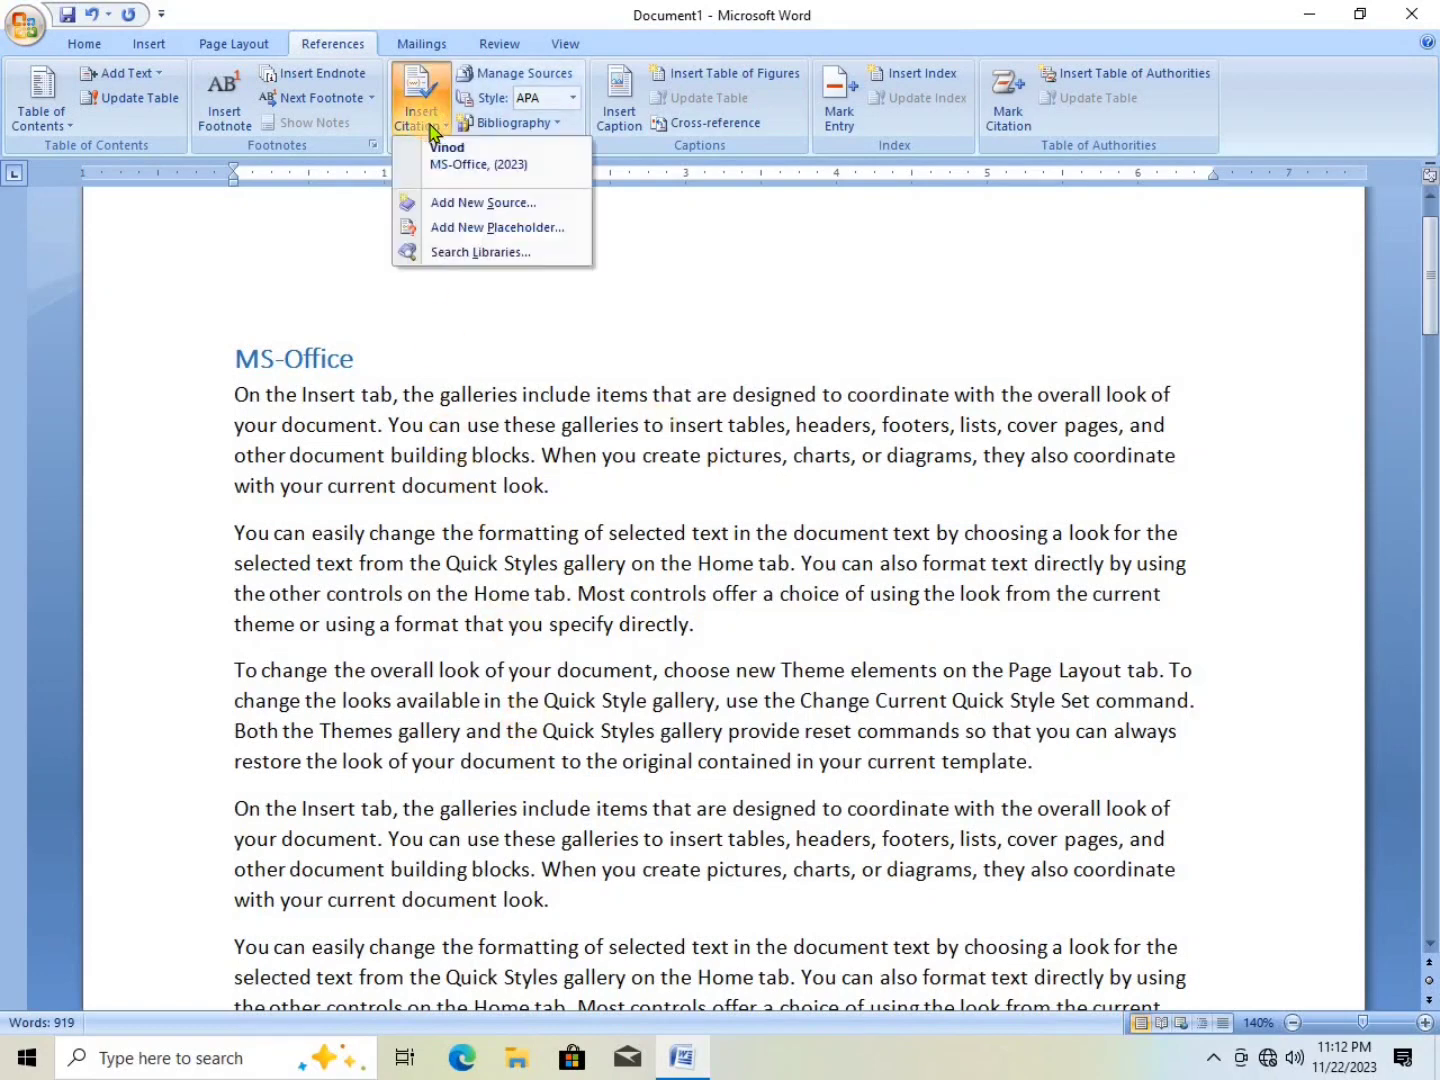
{"action": "left_click", "coordinate": [470, 203]}
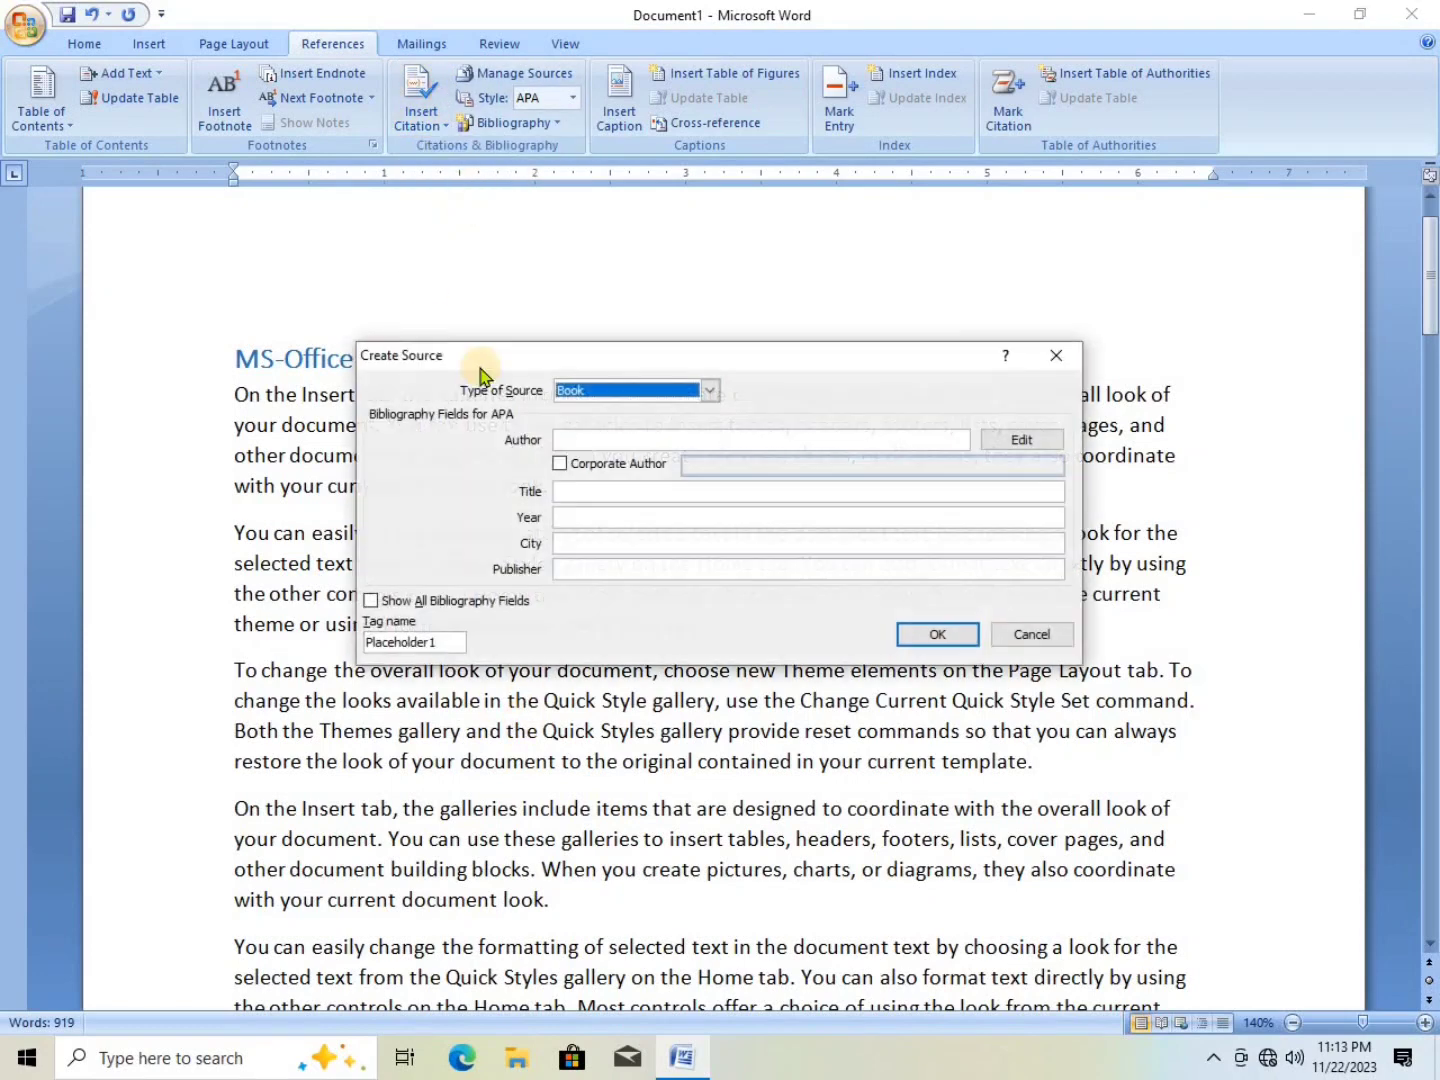
{"action": "left_click", "coordinate": [706, 393]}
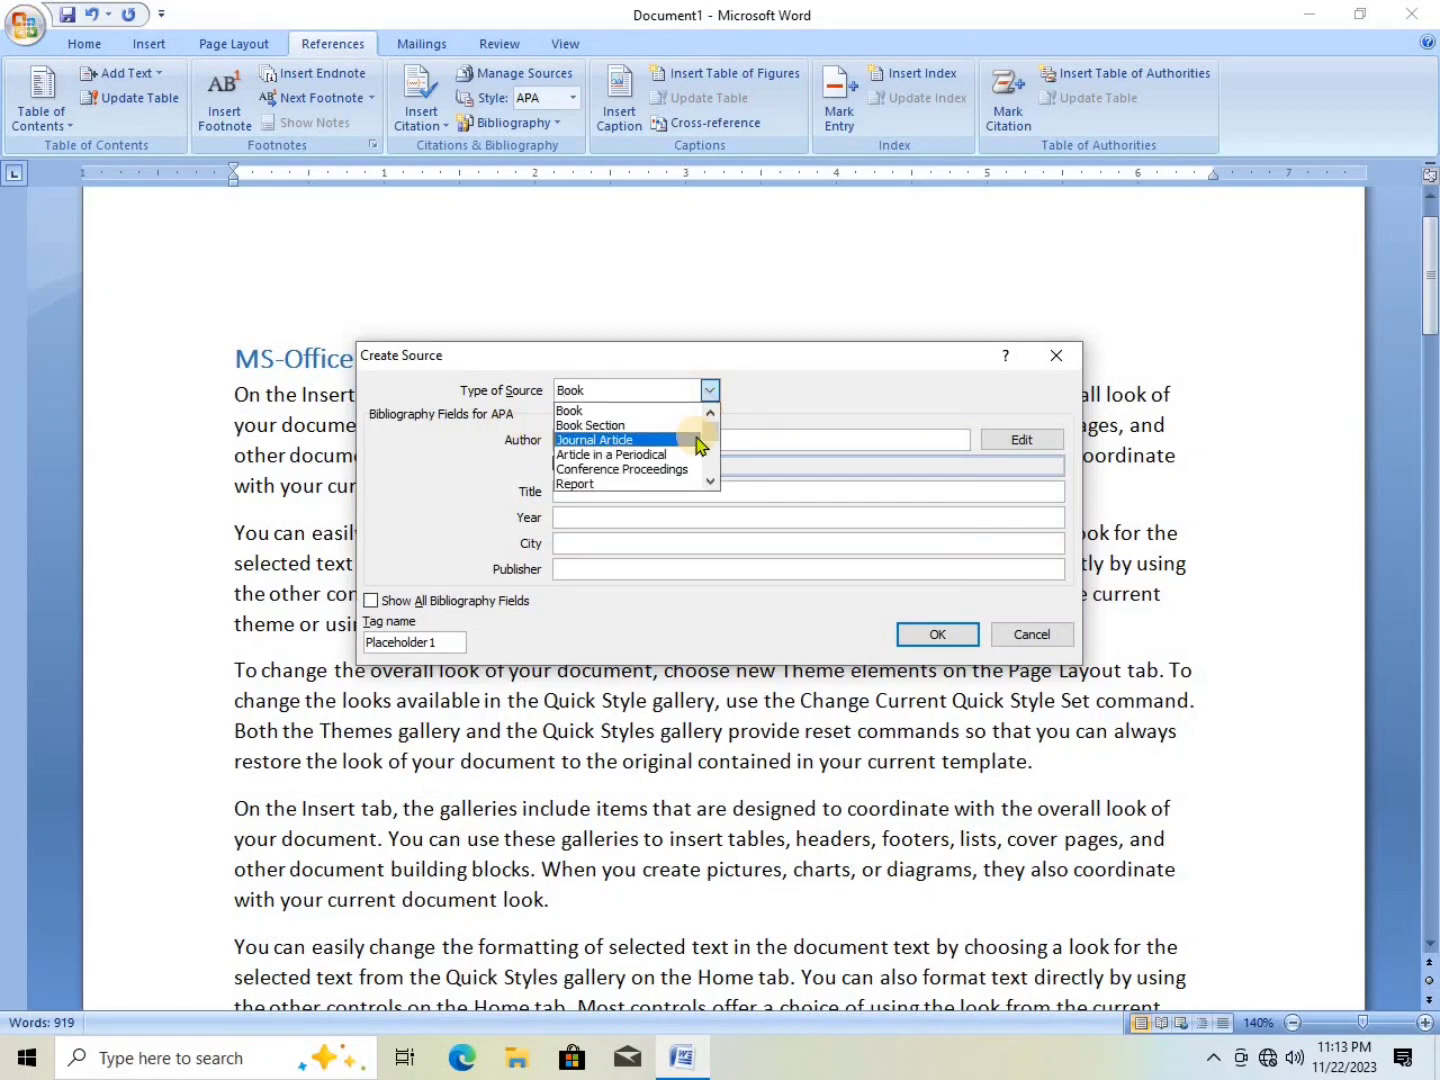
{"action": "left_click", "coordinate": [627, 427]}
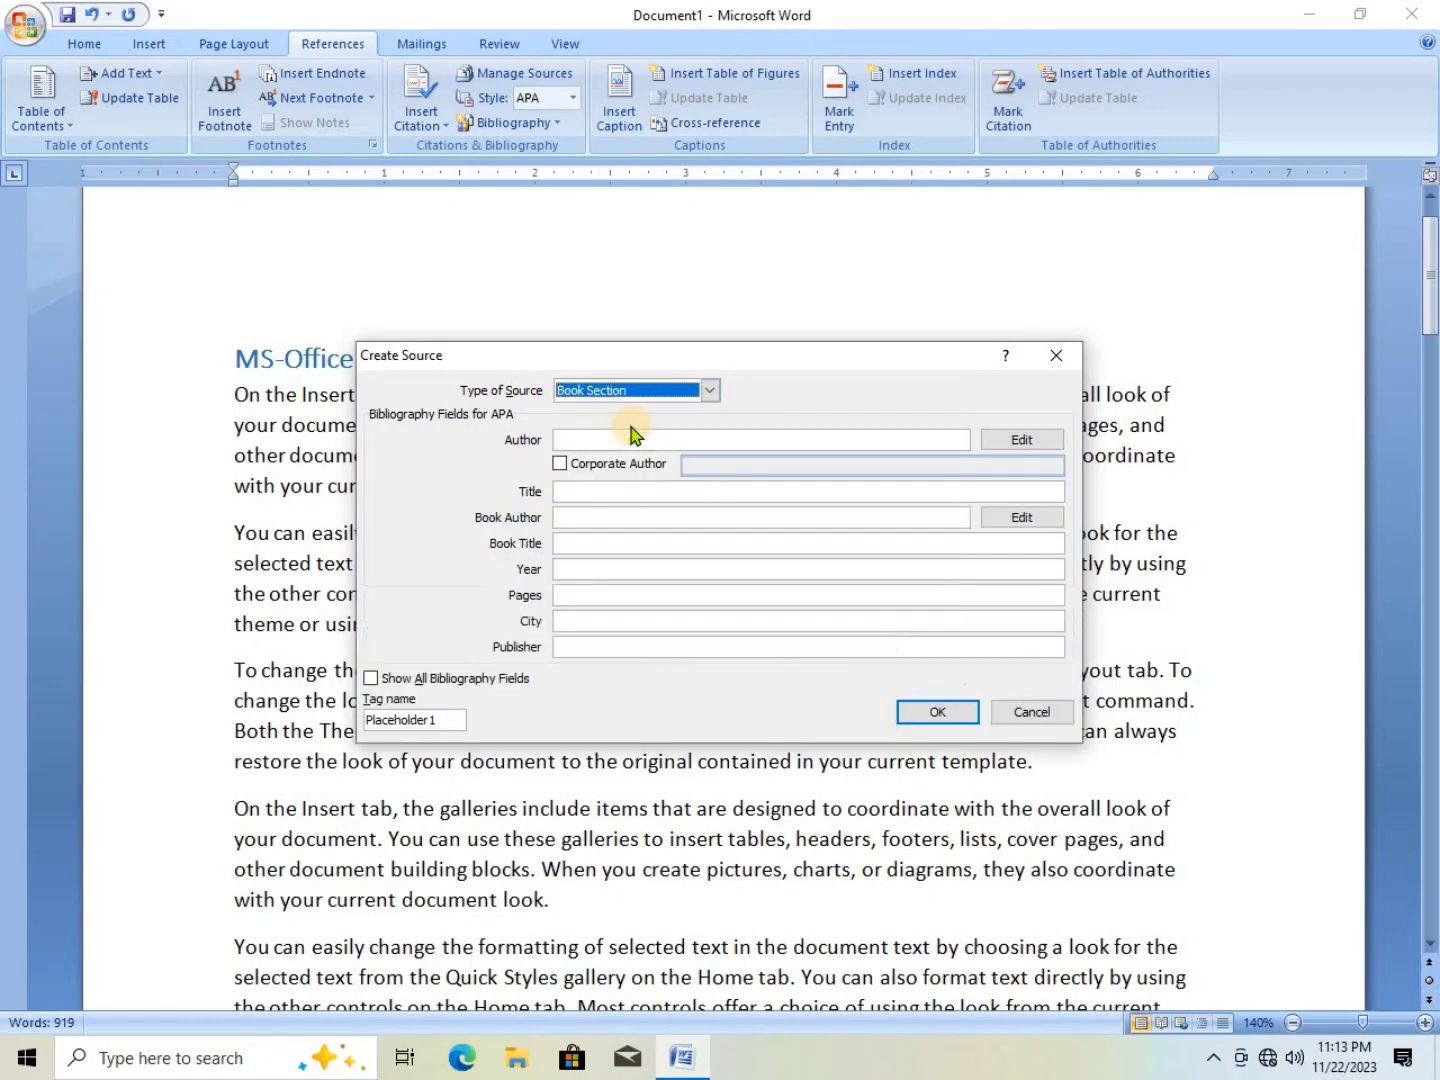
{"action": "left_click", "coordinate": [578, 437]}
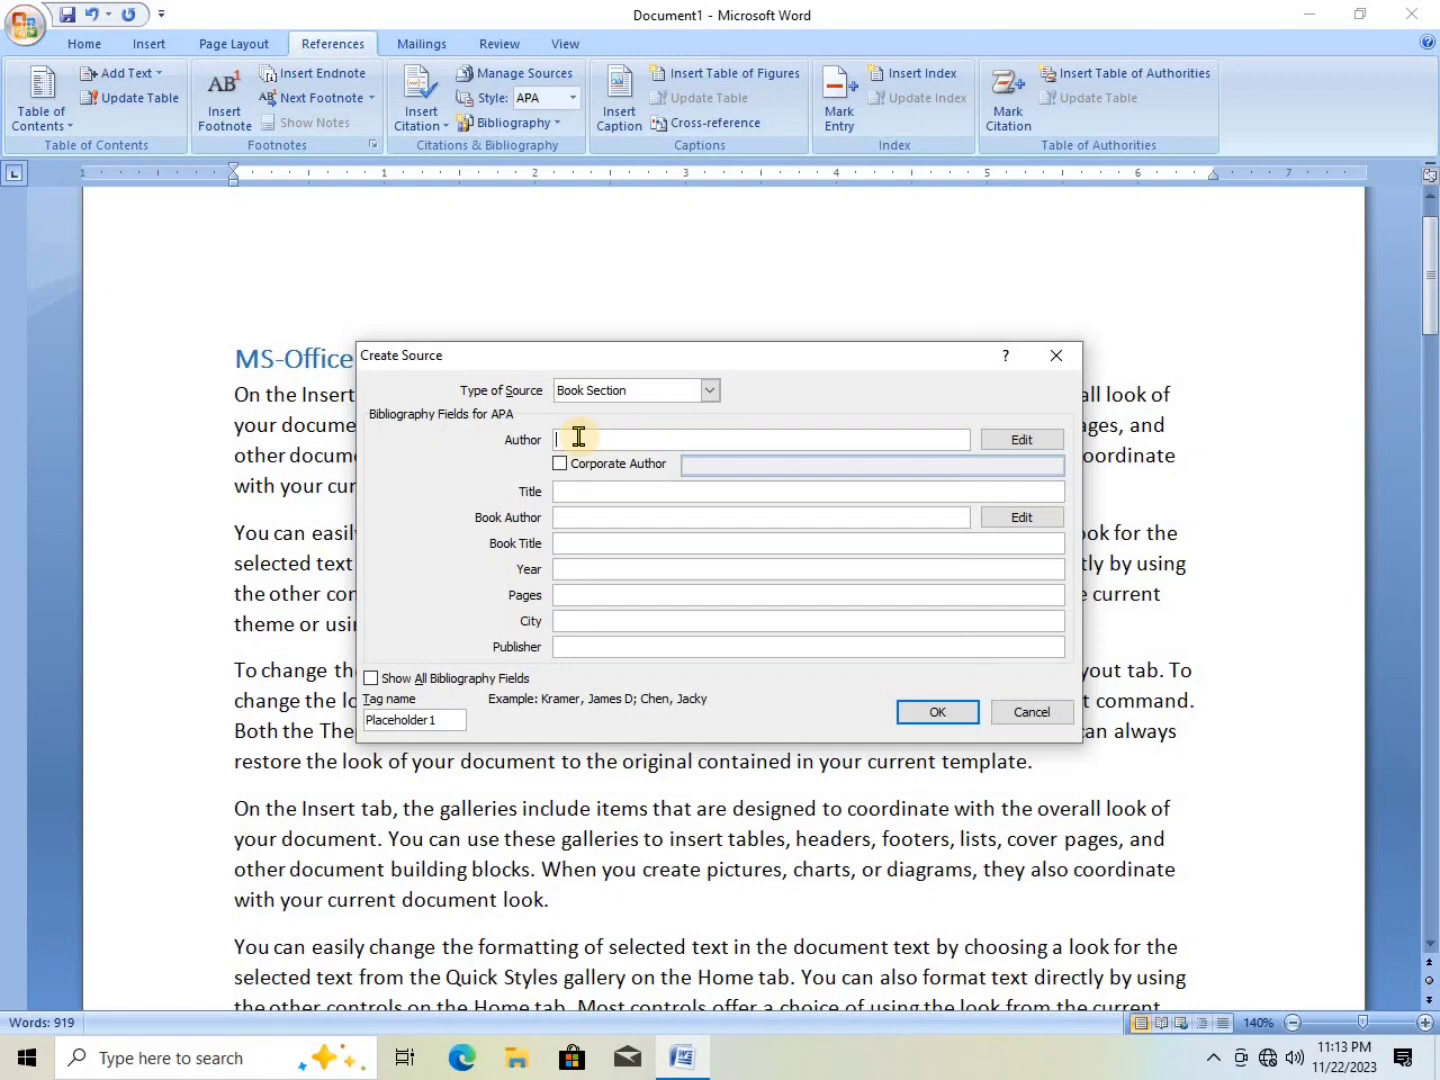
{"action": "type", "text": "Rohi"}
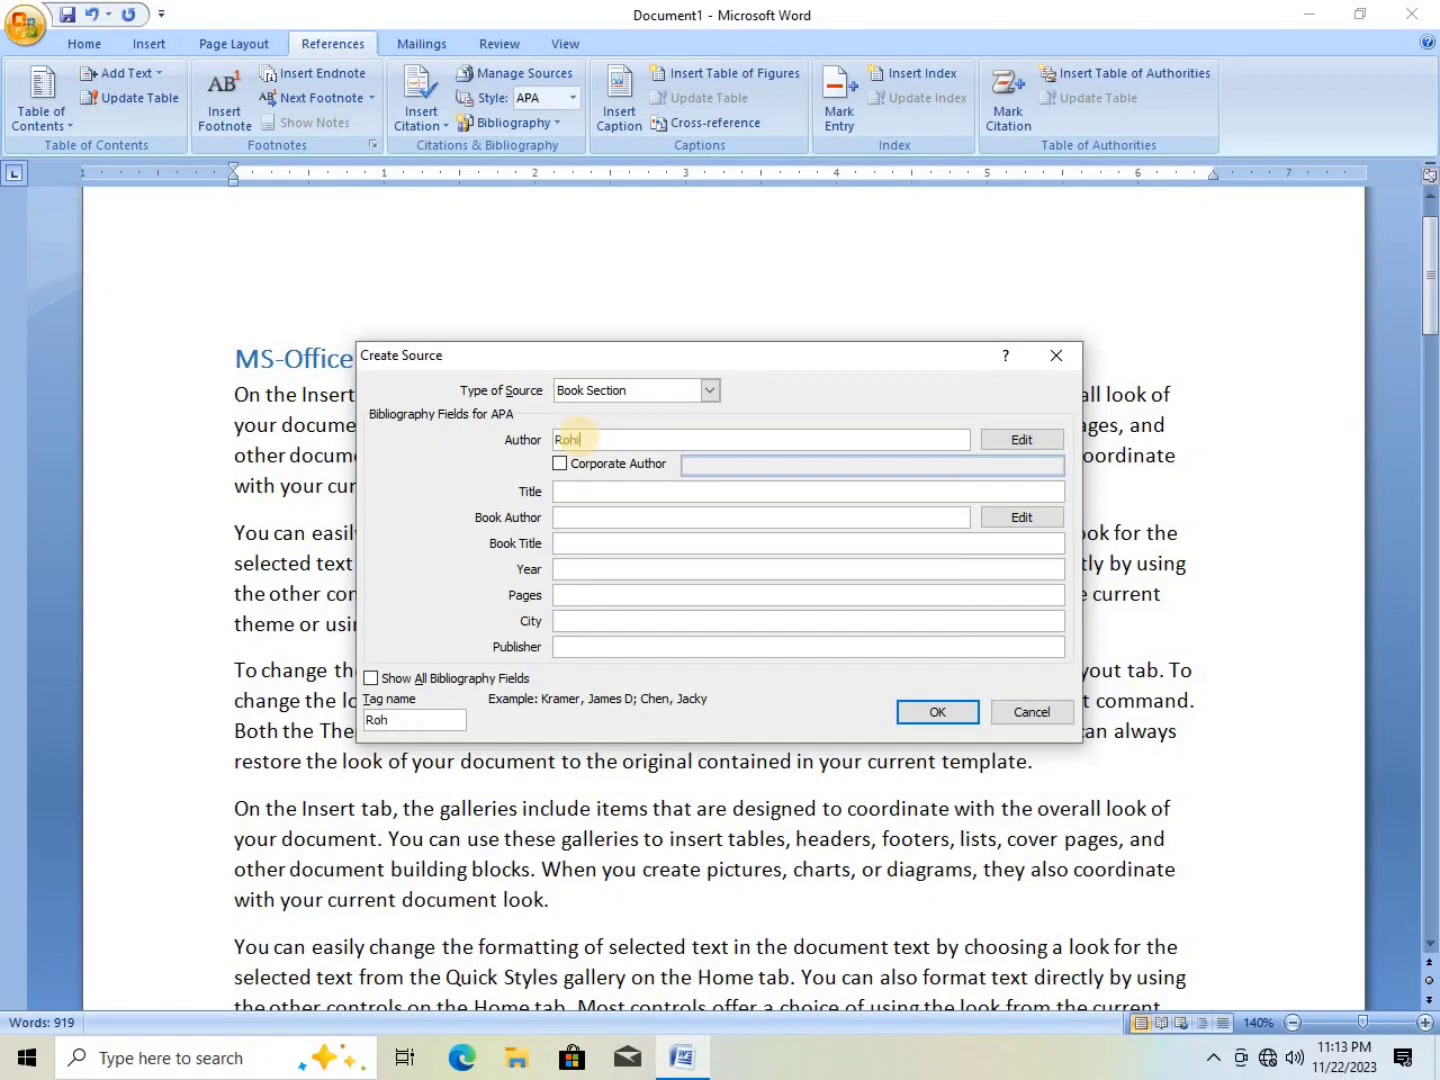
{"action": "type", "text": "t"}
{"action": "left_click", "coordinate": [581, 491]}
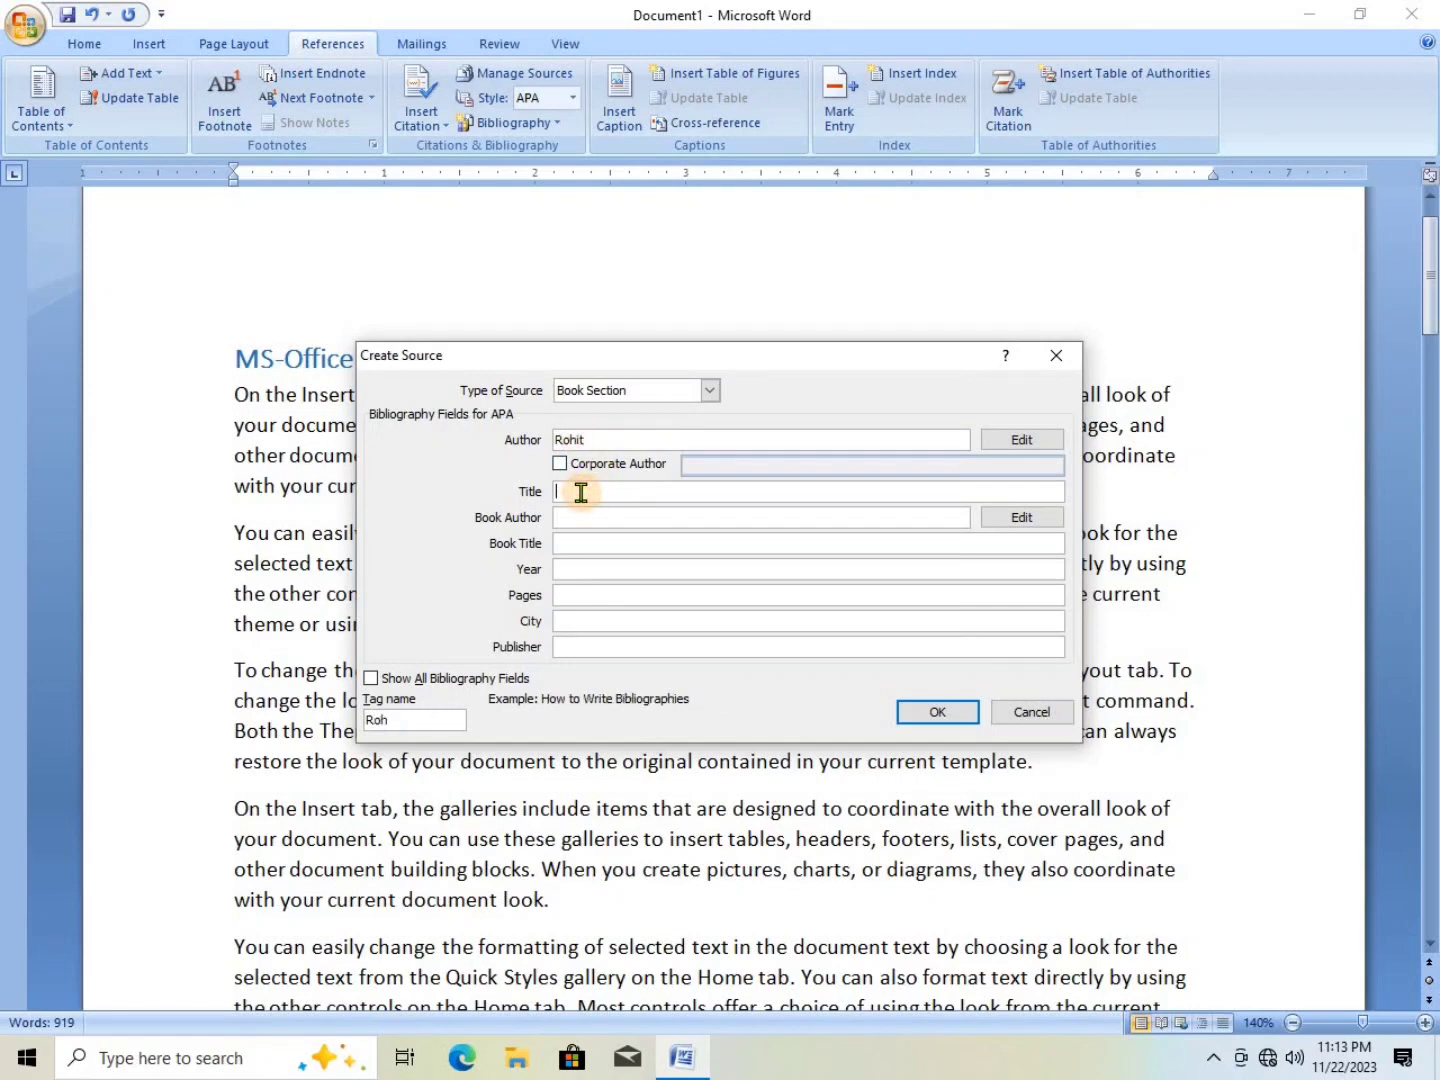
{"action": "type", "text": "MS-Office"}
{"action": "key", "text": "Tab"}
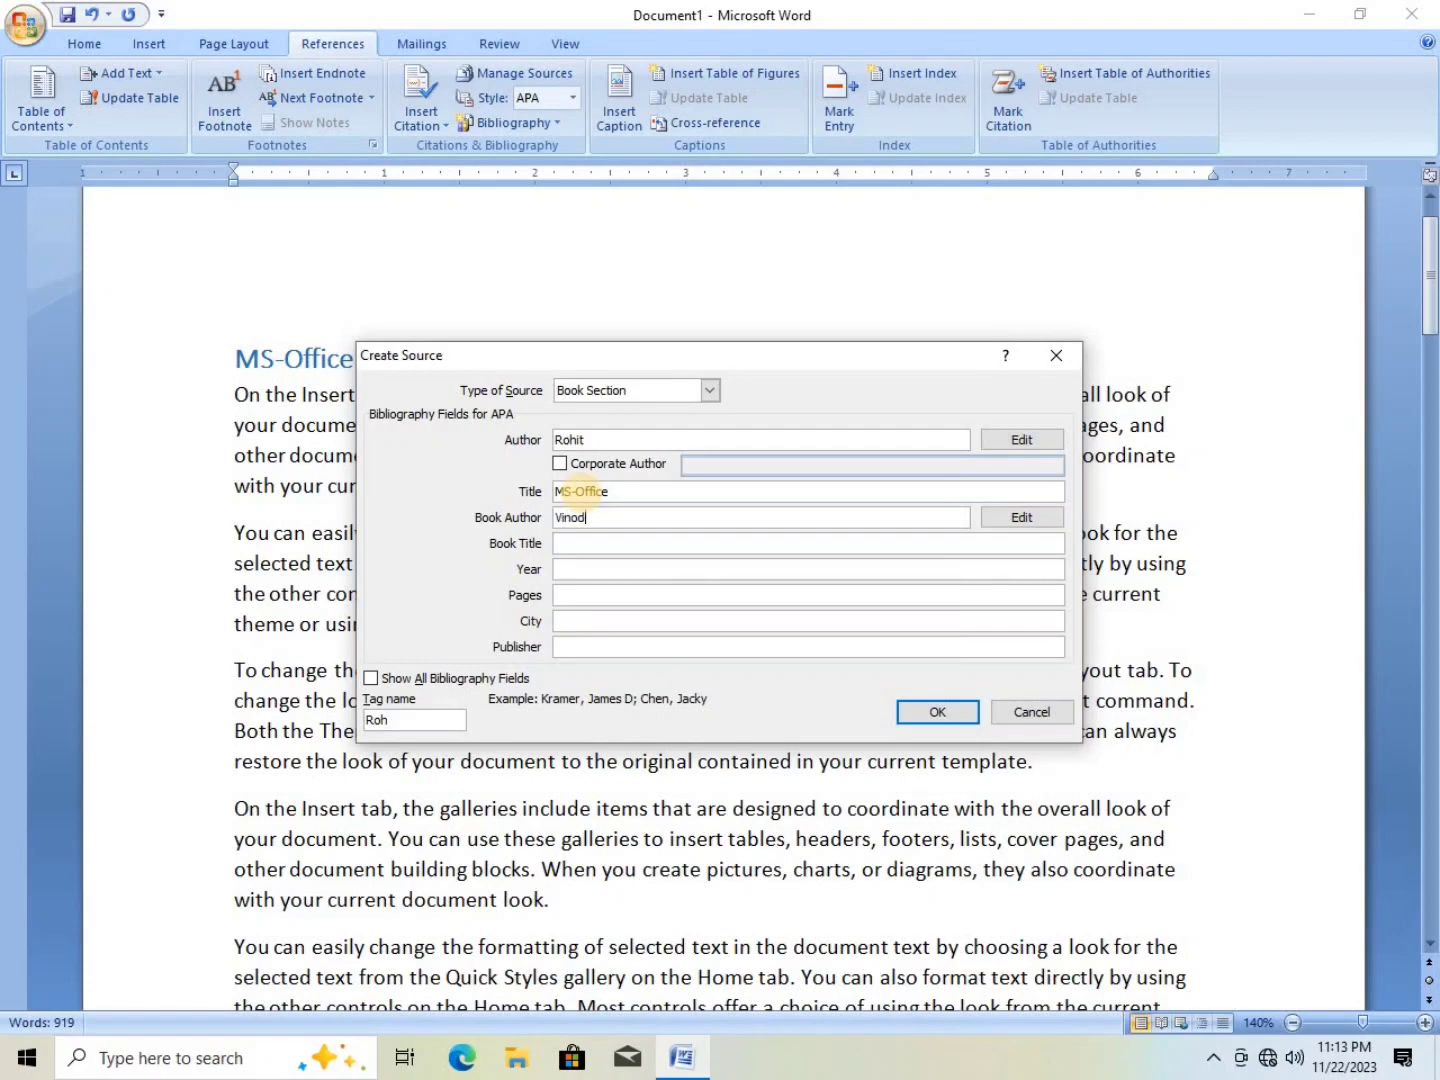
{"action": "key", "text": "Tab"}
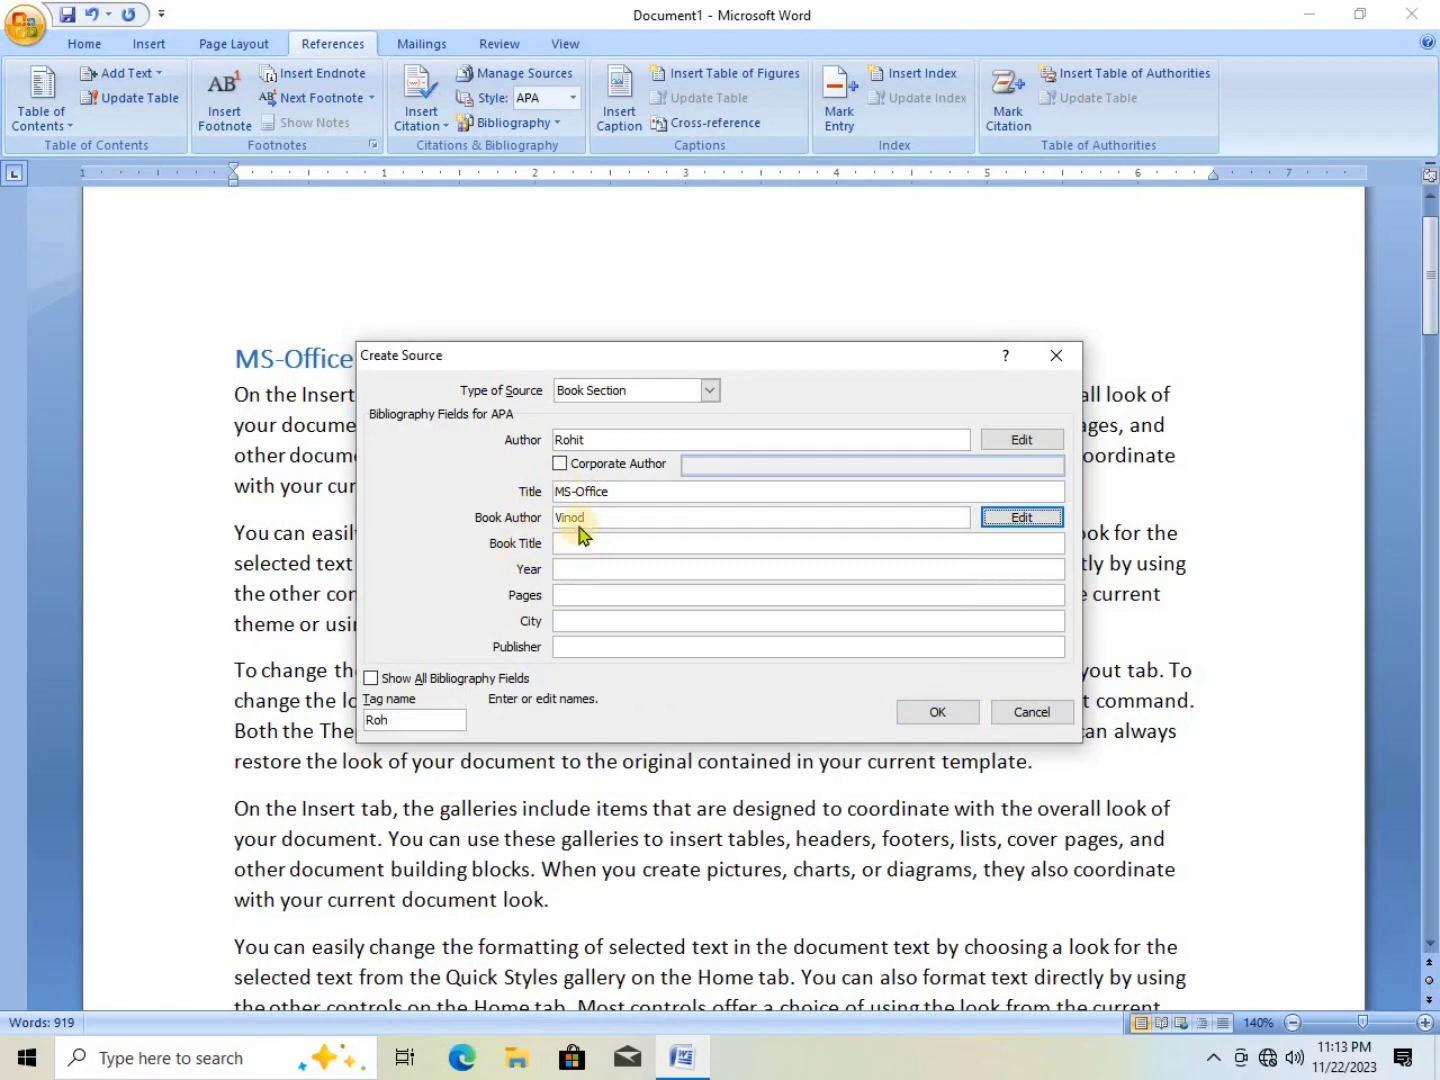
- Change the book section's title to "MS-Word" and enter "MS-Office" as its book title
{"action": "left_click_drag", "start_coordinate": [610, 492], "coordinate": [576, 492]}
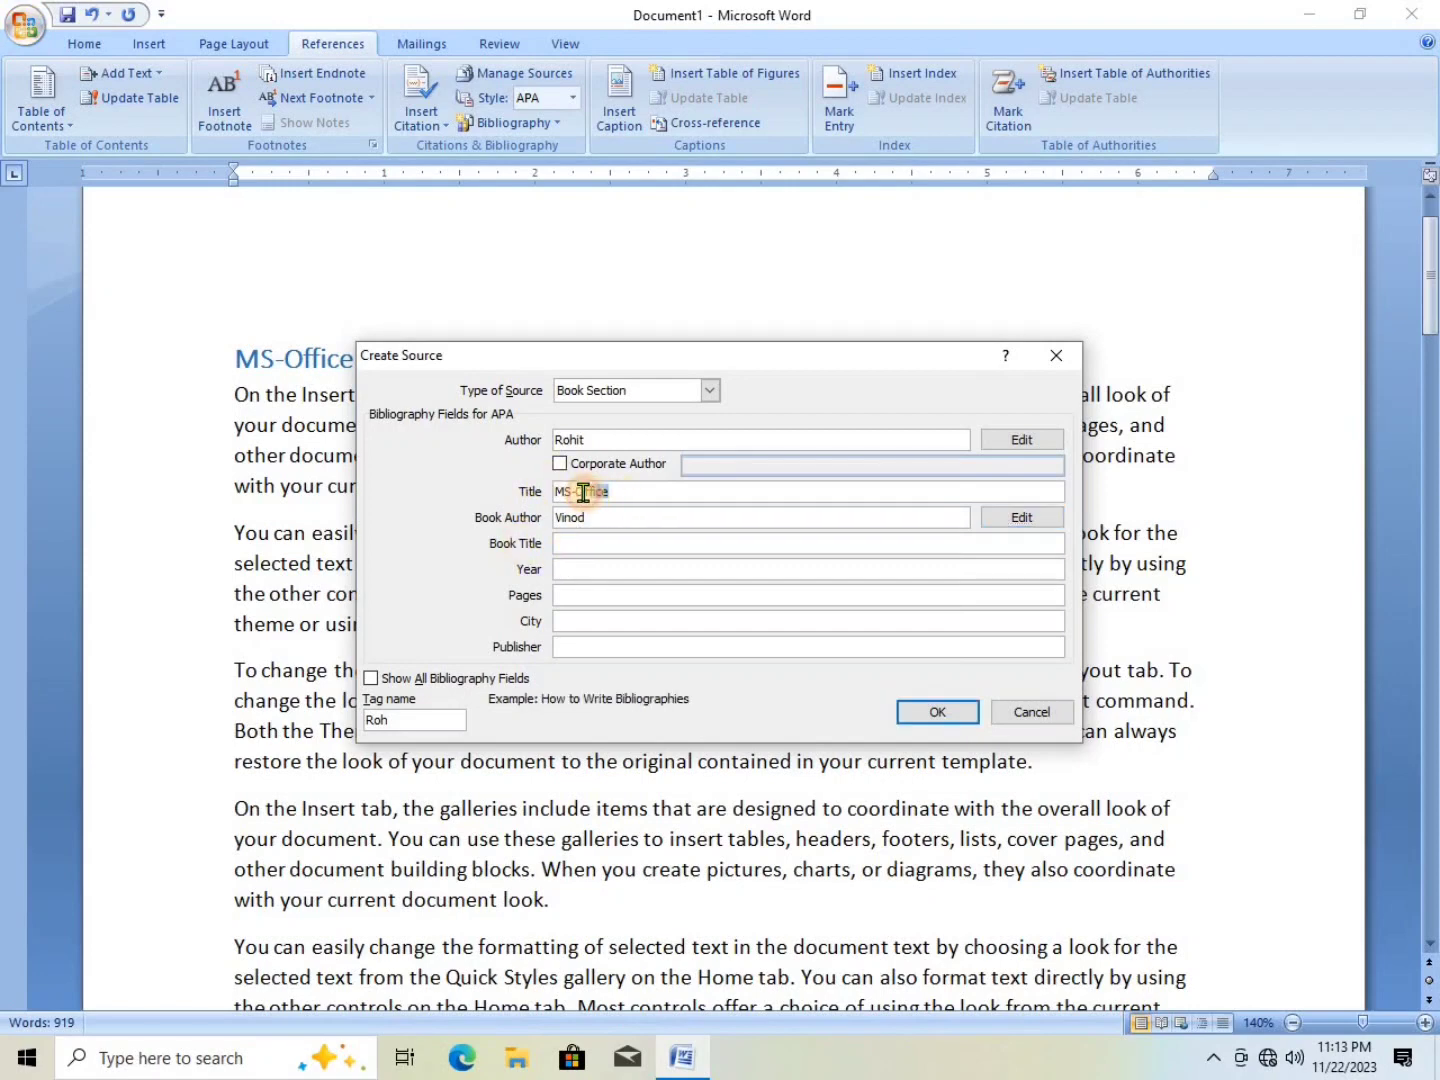
{"action": "type", "text": "W"}
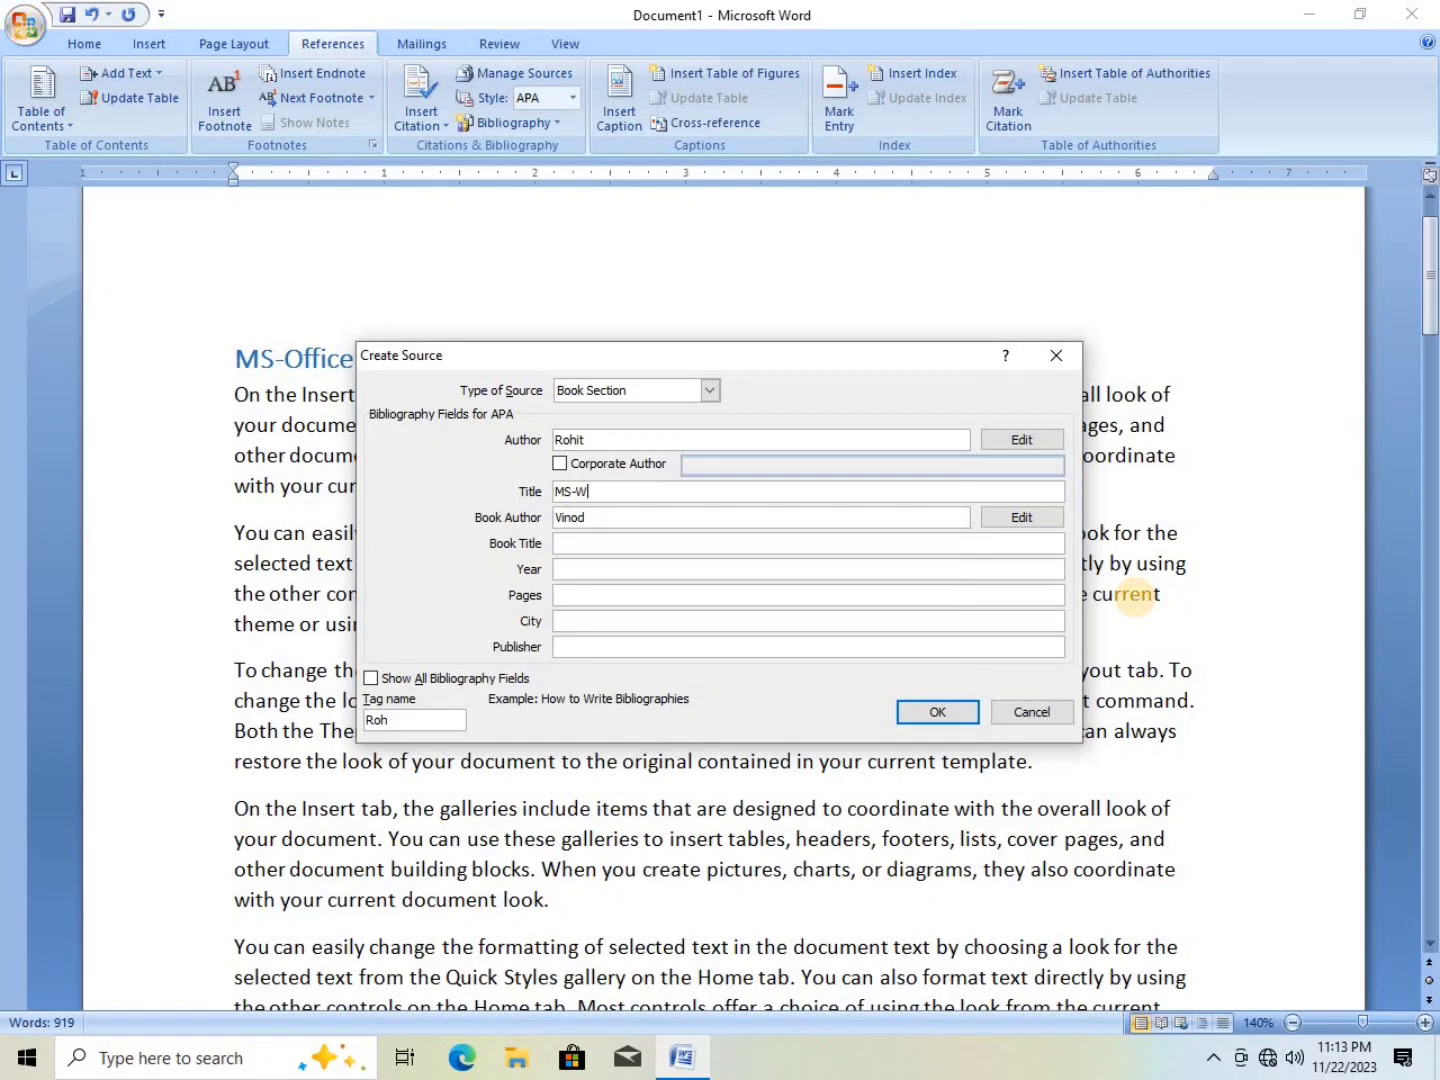
{"action": "type", "text": "ord"}
{"action": "left_click", "coordinate": [571, 543]}
{"action": "type", "text": "MS-O"}
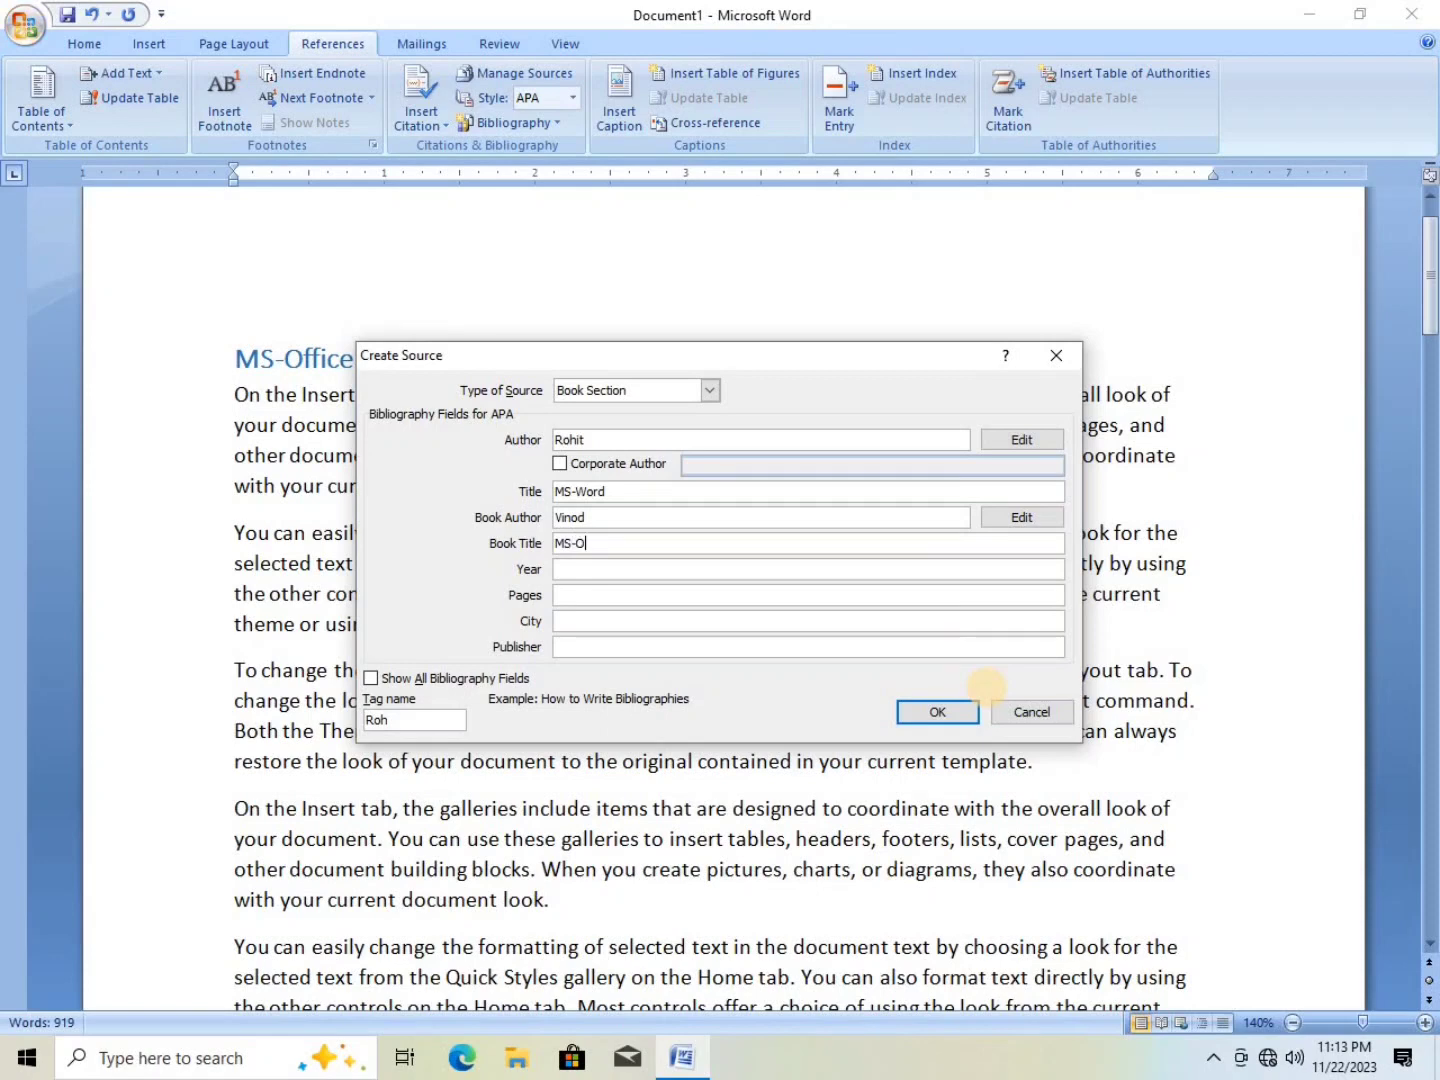
{"action": "type", "text": "ffice"}
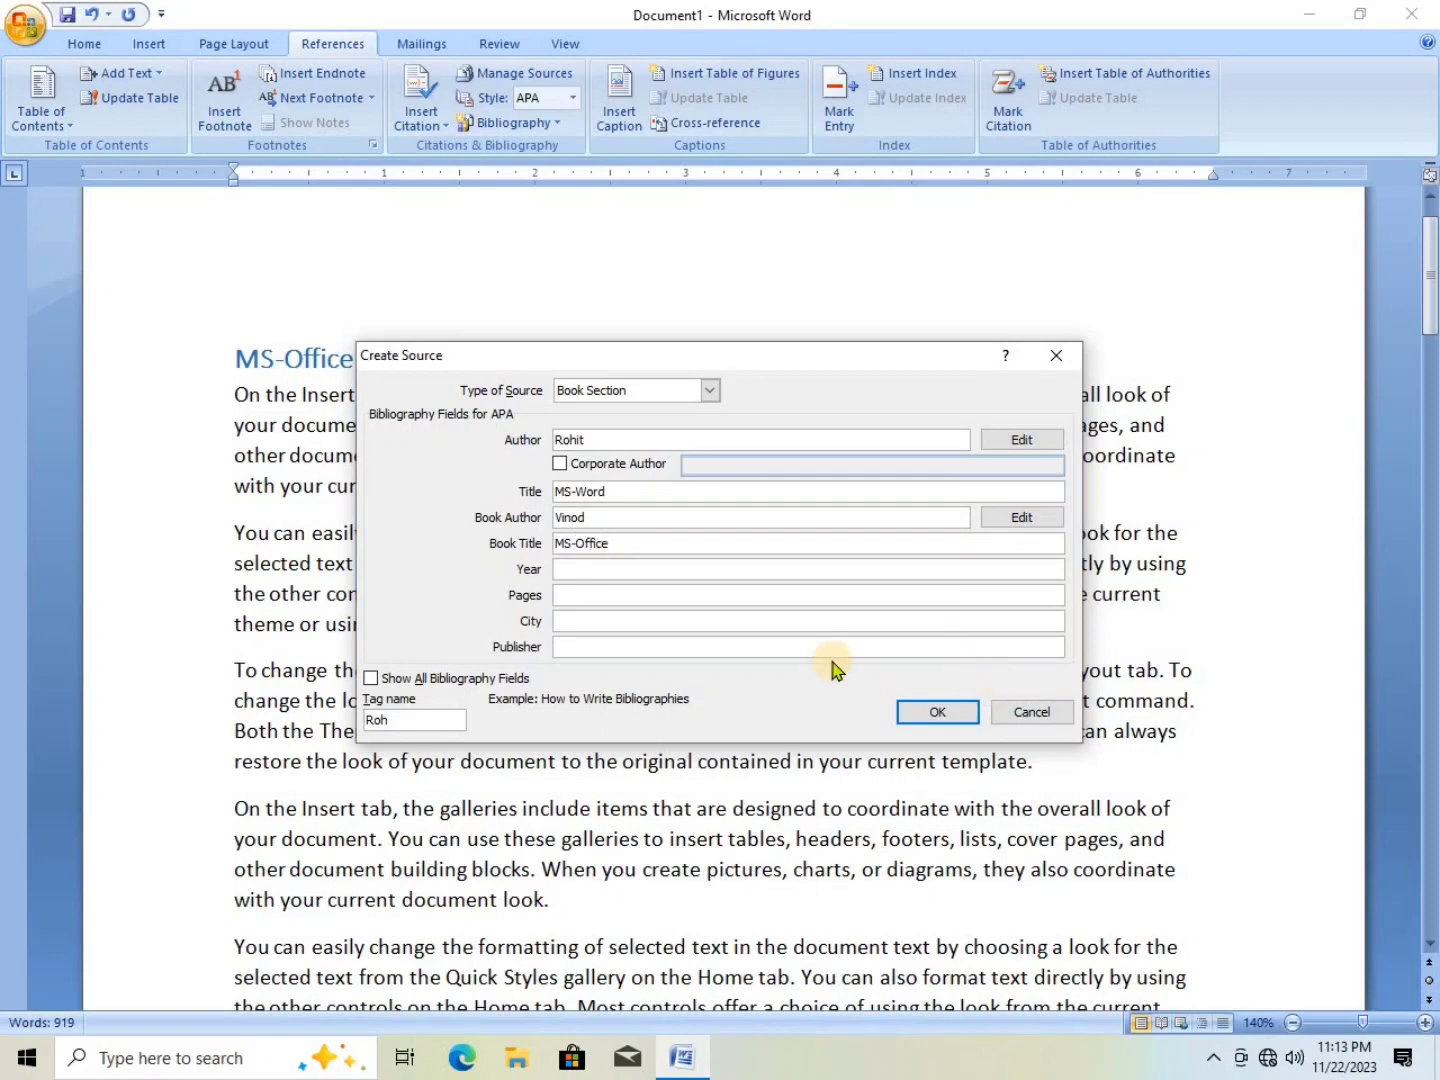
- Complete the MS-Word section source with year 2023, pages 2, city "Prayagraj" and publisher "Ankit Publication", and save it
{"action": "left_click", "coordinate": [601, 572]}
{"action": "type", "text": "2023"}
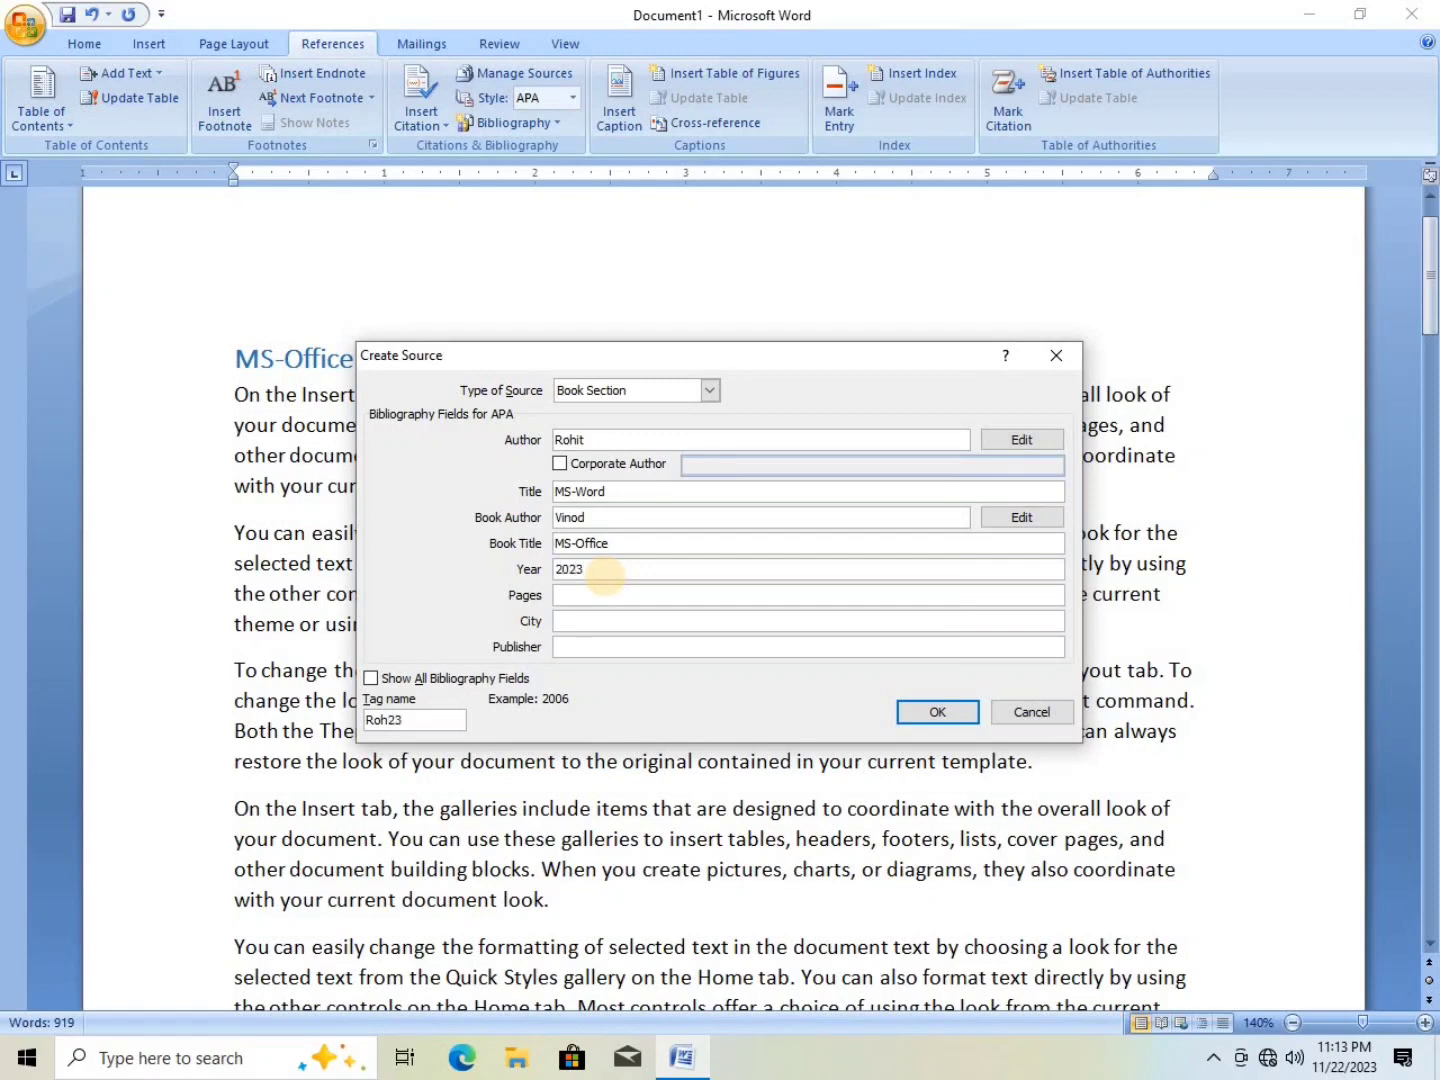
{"action": "key", "text": "Tab"}
{"action": "key", "text": "Tab"}
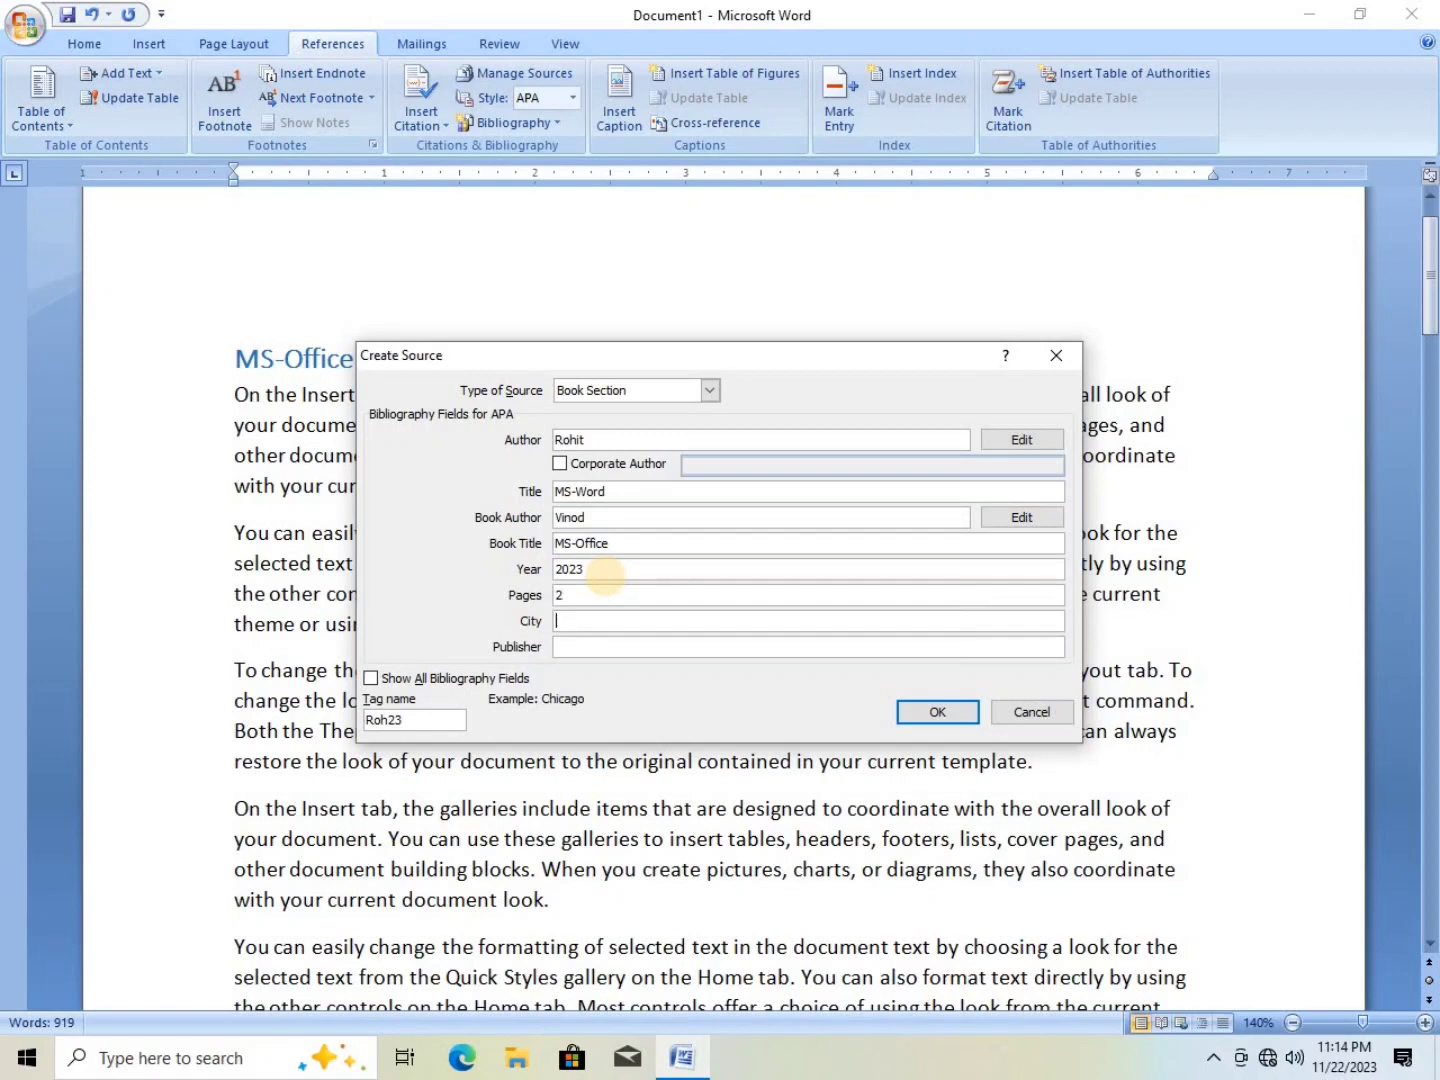
{"action": "type", "text": "Praya"}
{"action": "key", "text": "Tab"}
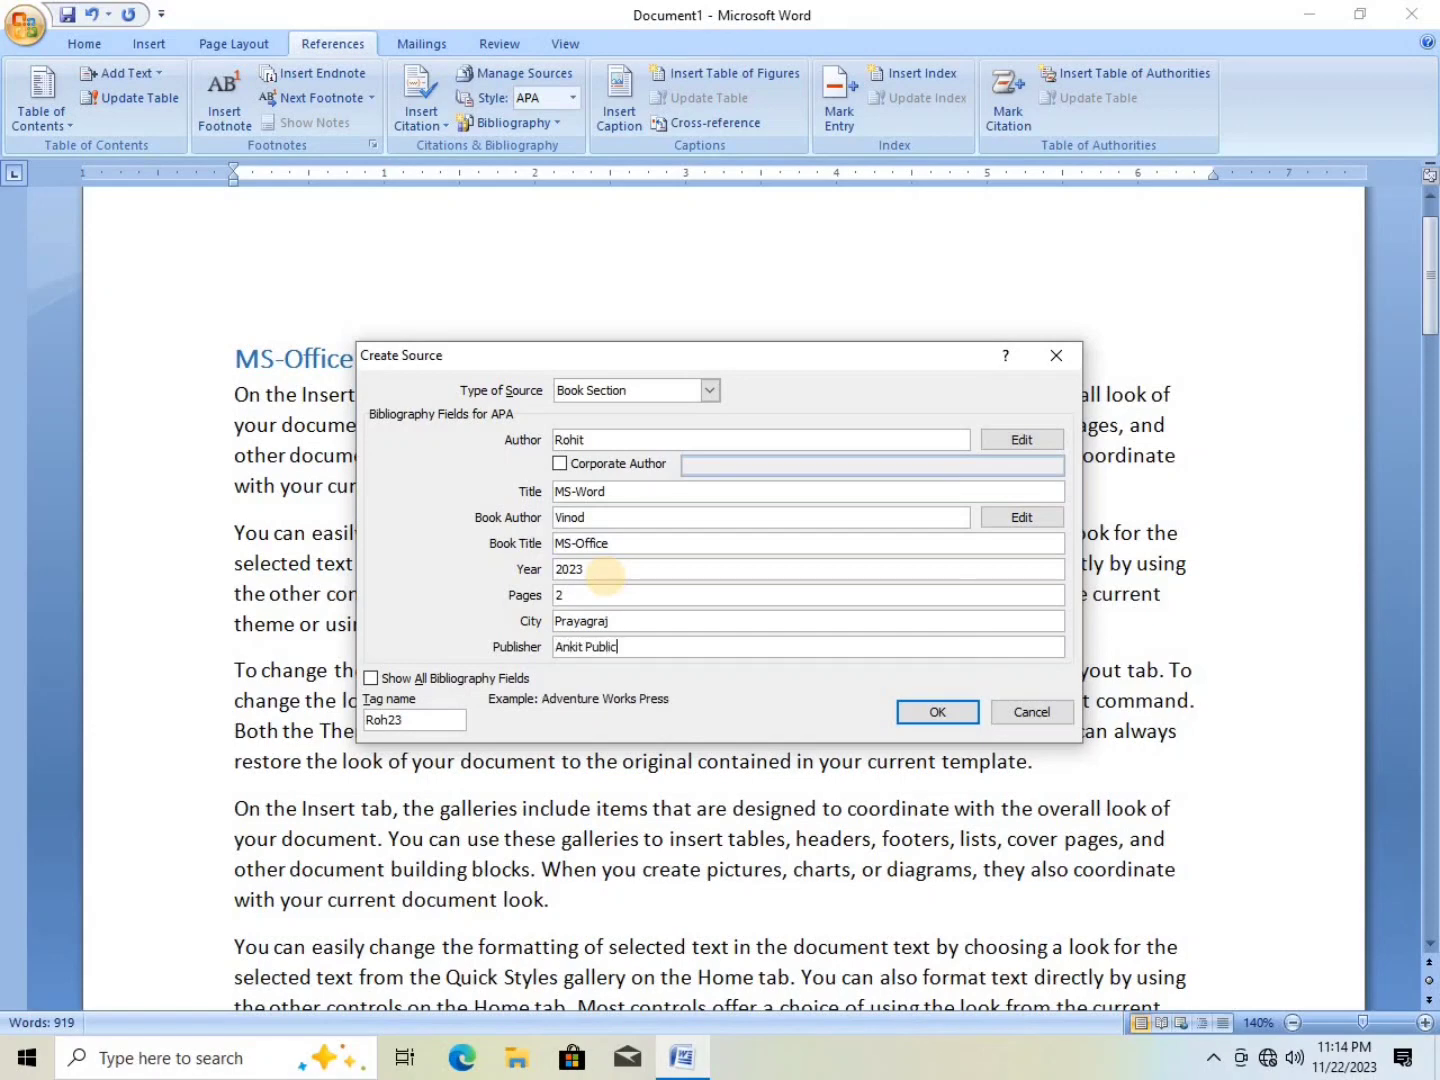
{"action": "type", "text": "Ankit Publication"}
{"action": "left_click", "coordinate": [930, 711]}
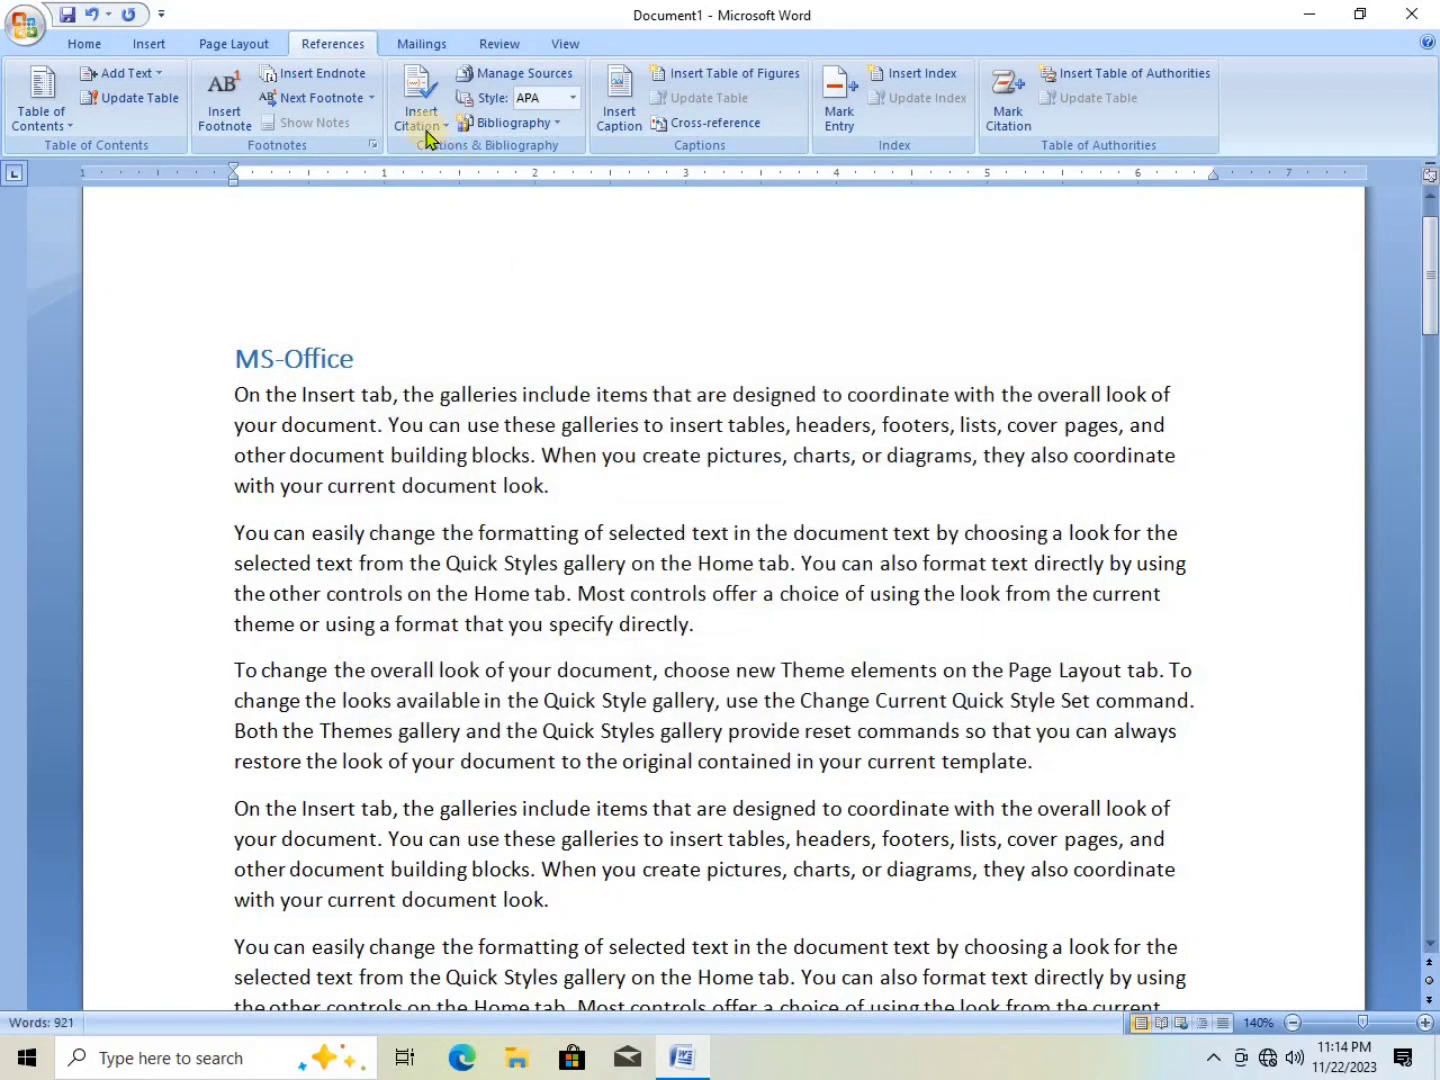
- Add another Book Section source, entering the section author's name, the title "MS-Excel" and the book author's name
{"action": "left_click", "coordinate": [425, 125]}
{"action": "left_click", "coordinate": [430, 250]}
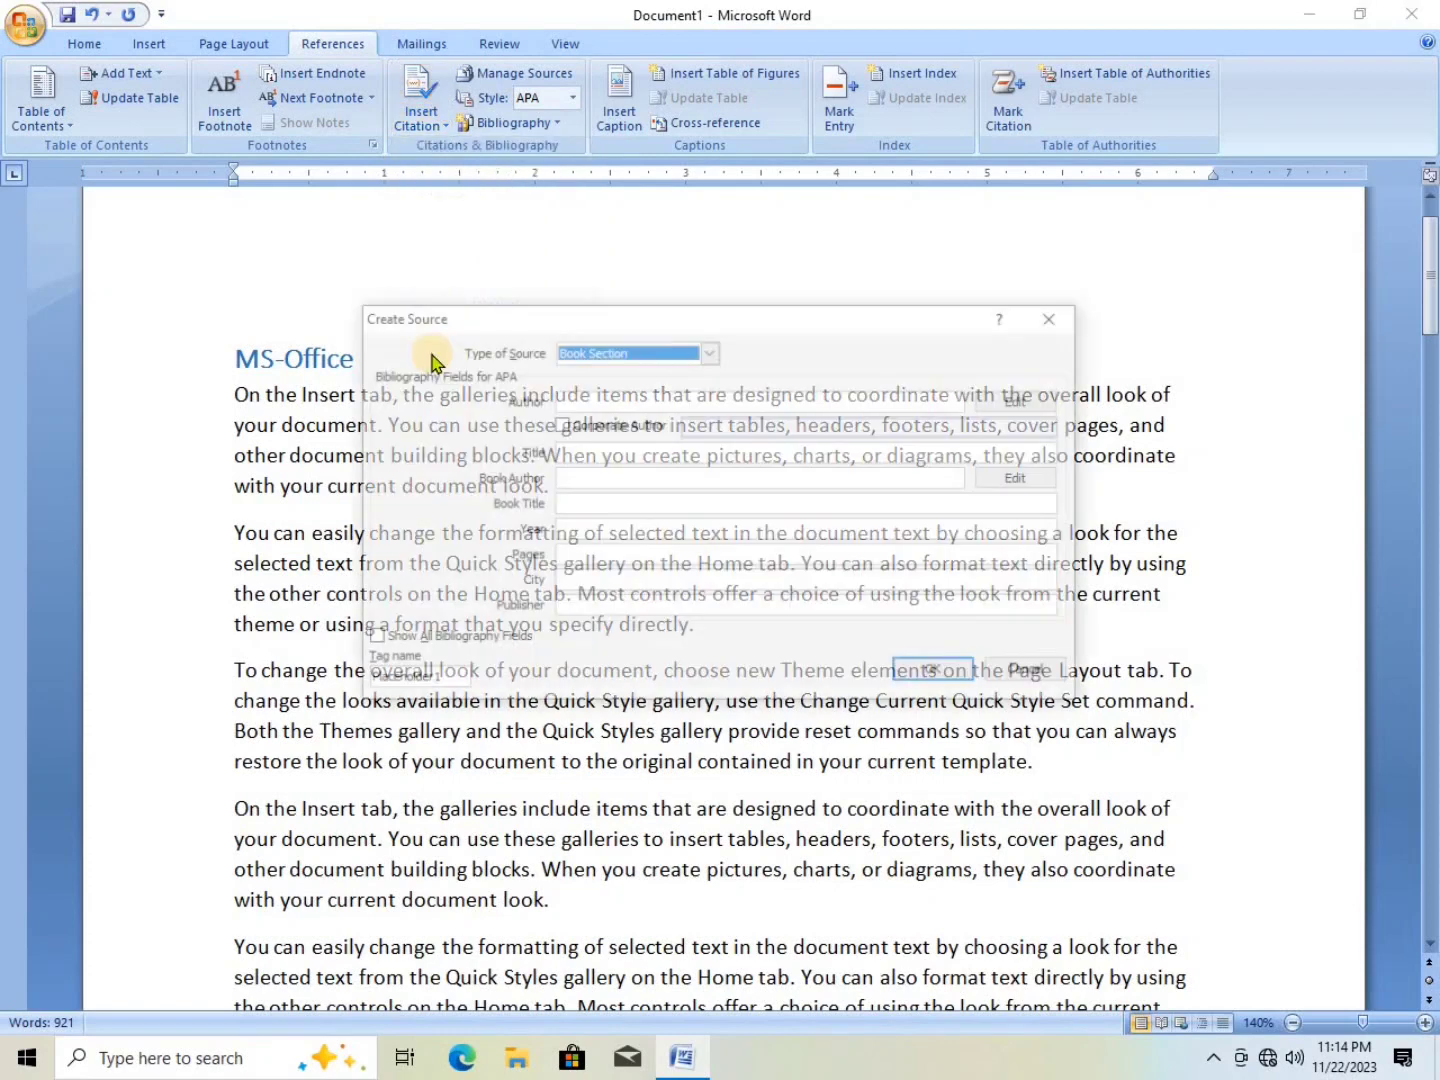
{"action": "left_click", "coordinate": [556, 400]}
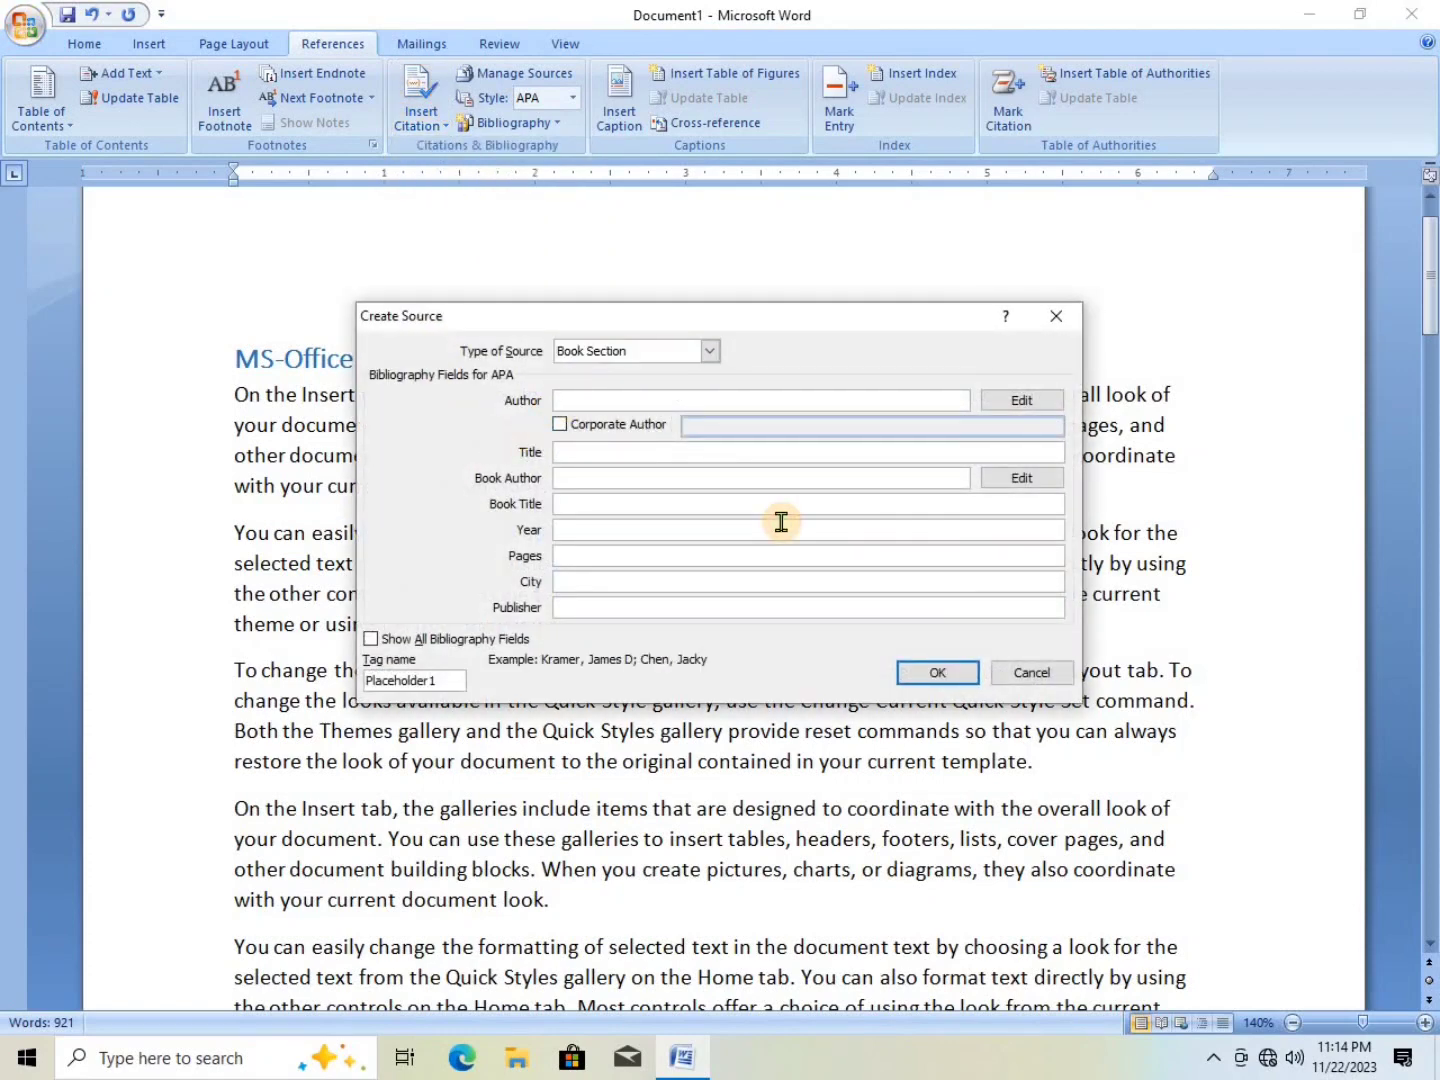
{"action": "type", "text": "Amit"}
{"action": "key", "text": "Tab"}
{"action": "key", "text": "Tab"}
{"action": "key", "text": "Tab"}
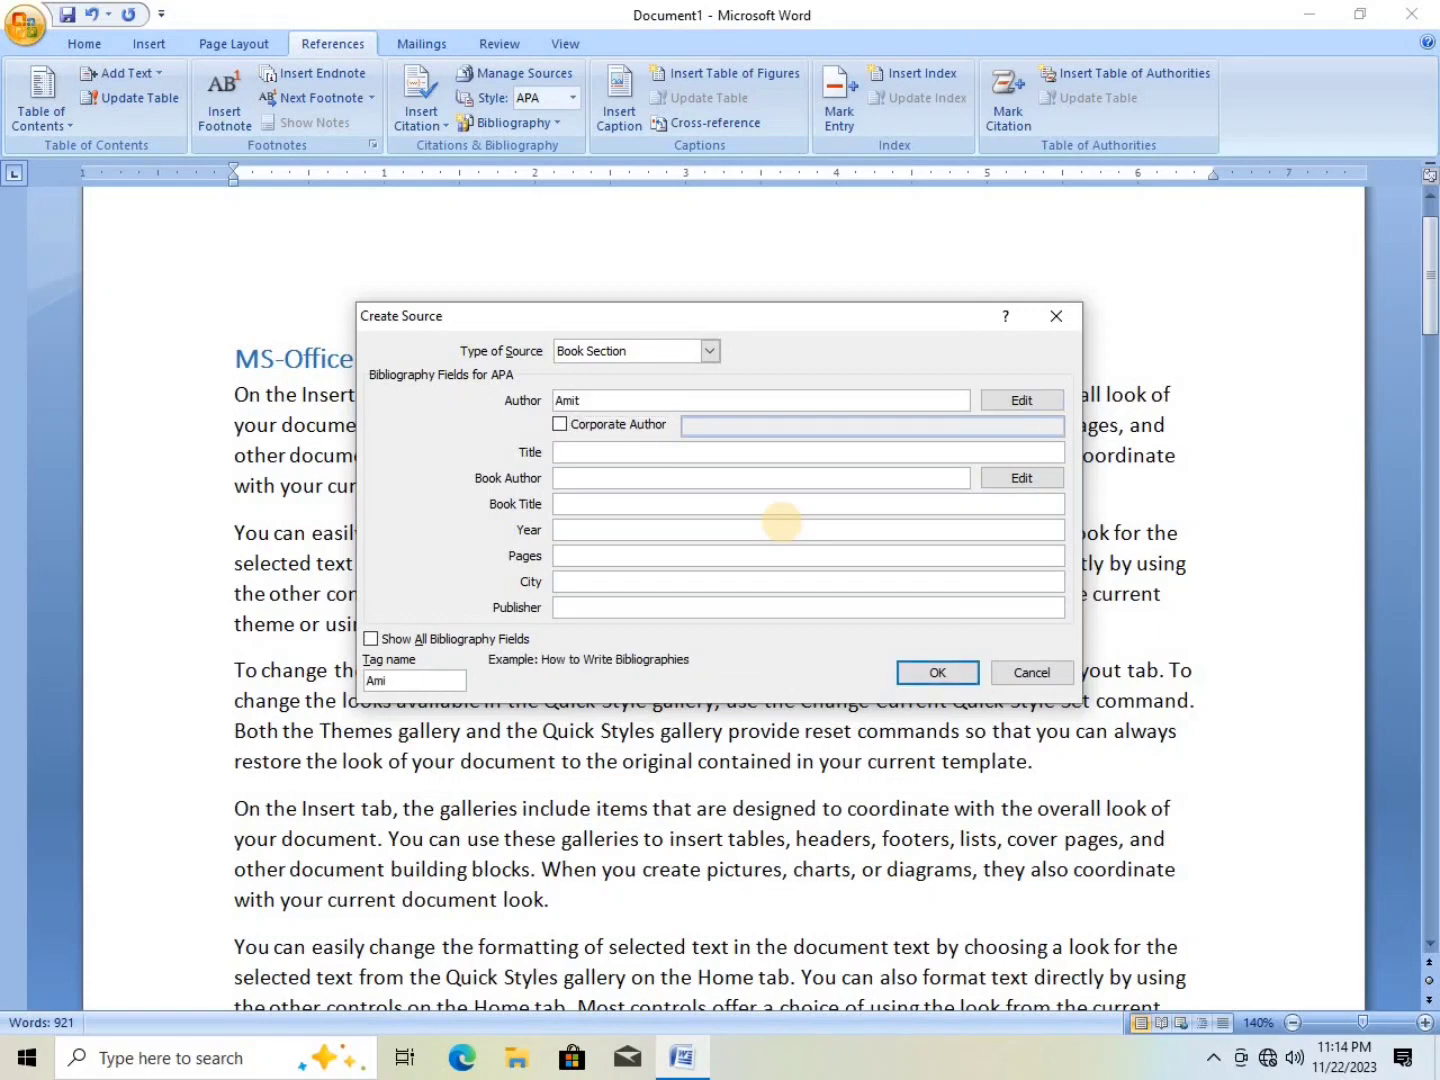
{"action": "type", "text": "MS-Excel"}
{"action": "key", "text": "Tab"}
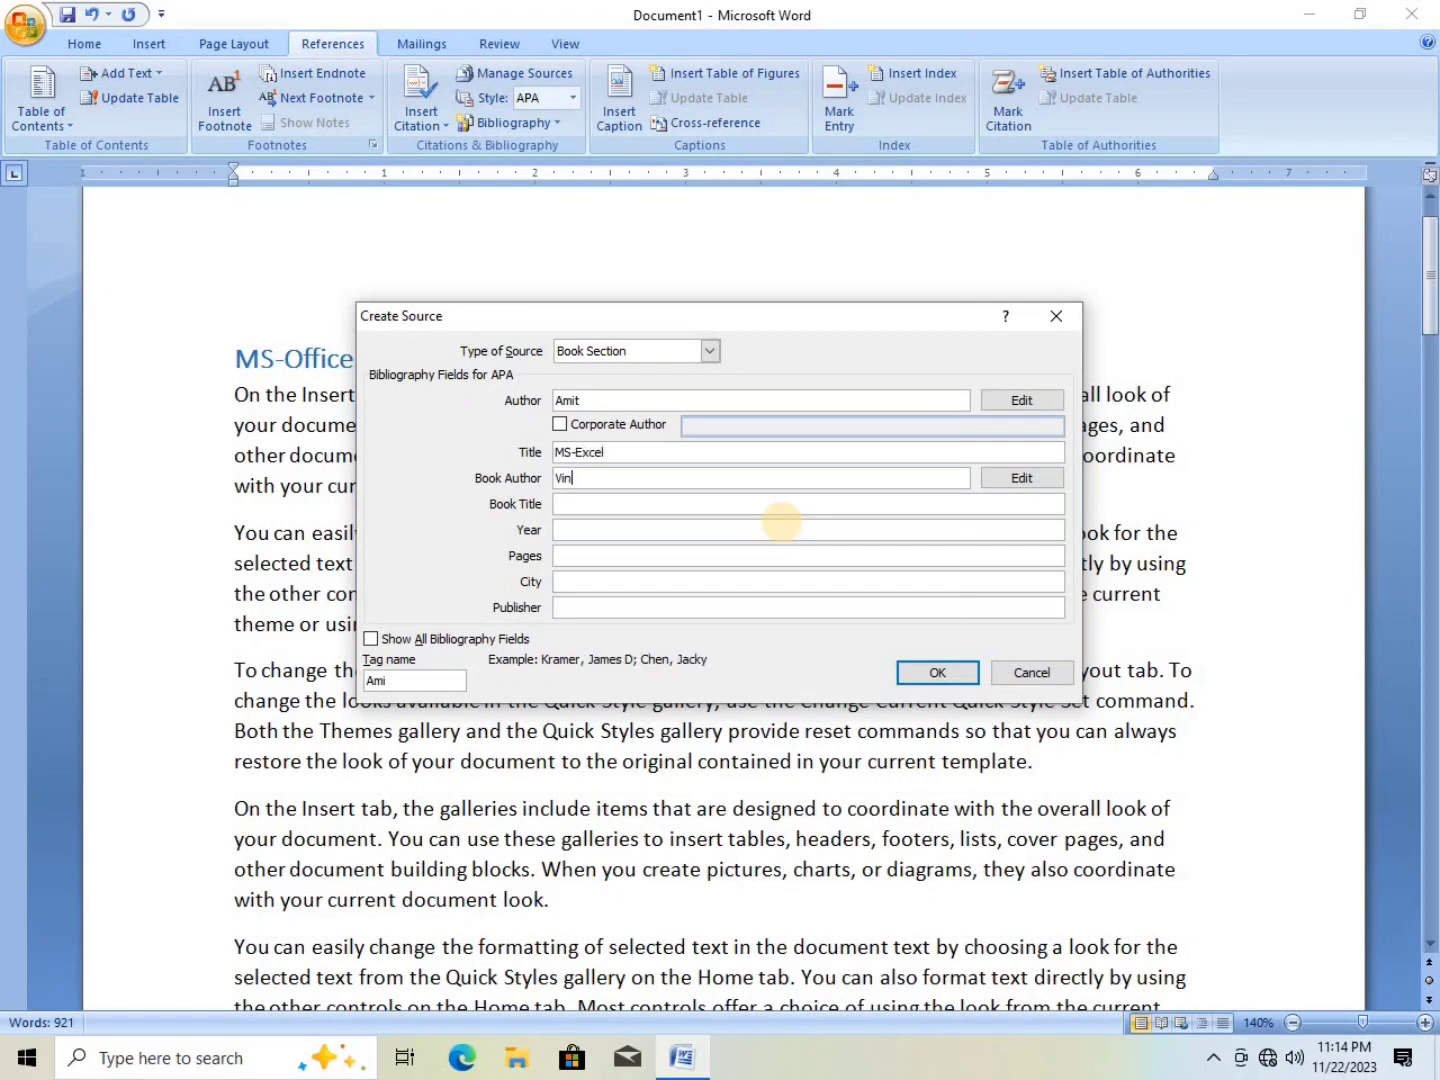
{"action": "key", "text": "Tab"}
{"action": "key", "text": "Tab"}
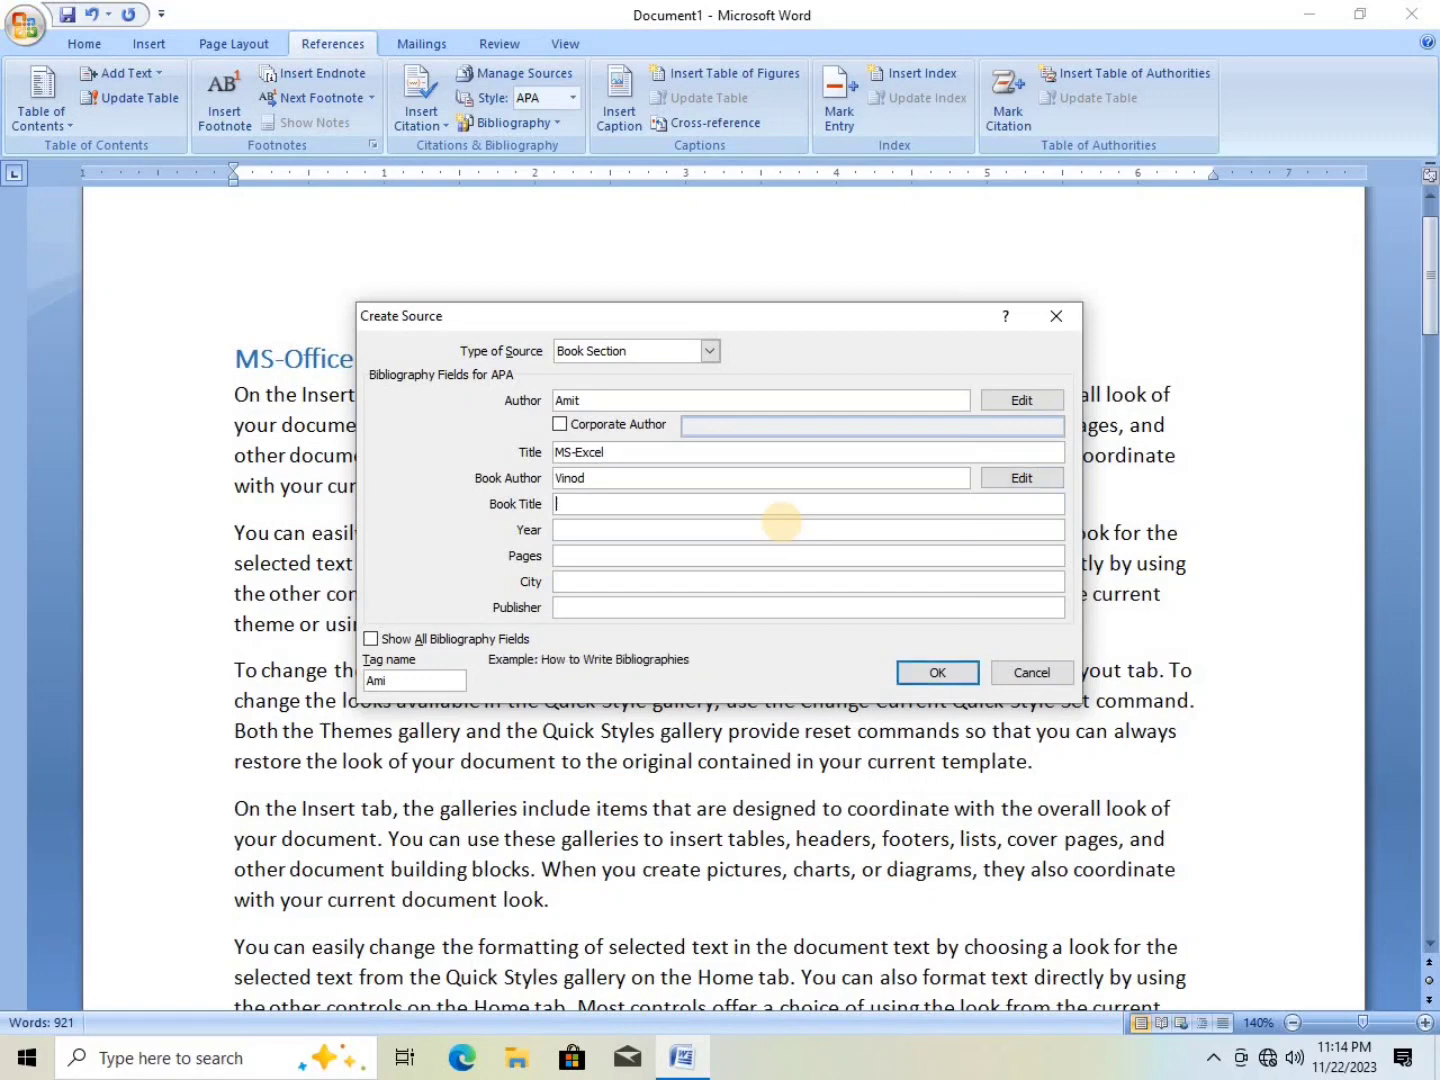
- Complete the MS-Excel section source with book title "MS-Office", year 2023, pages 5, city "Prayagraj" and publisher "Ankit Publication", and save it
{"action": "type", "text": "MS-Office"}
{"action": "key", "text": "Tab"}
{"action": "type", "text": "2023"}
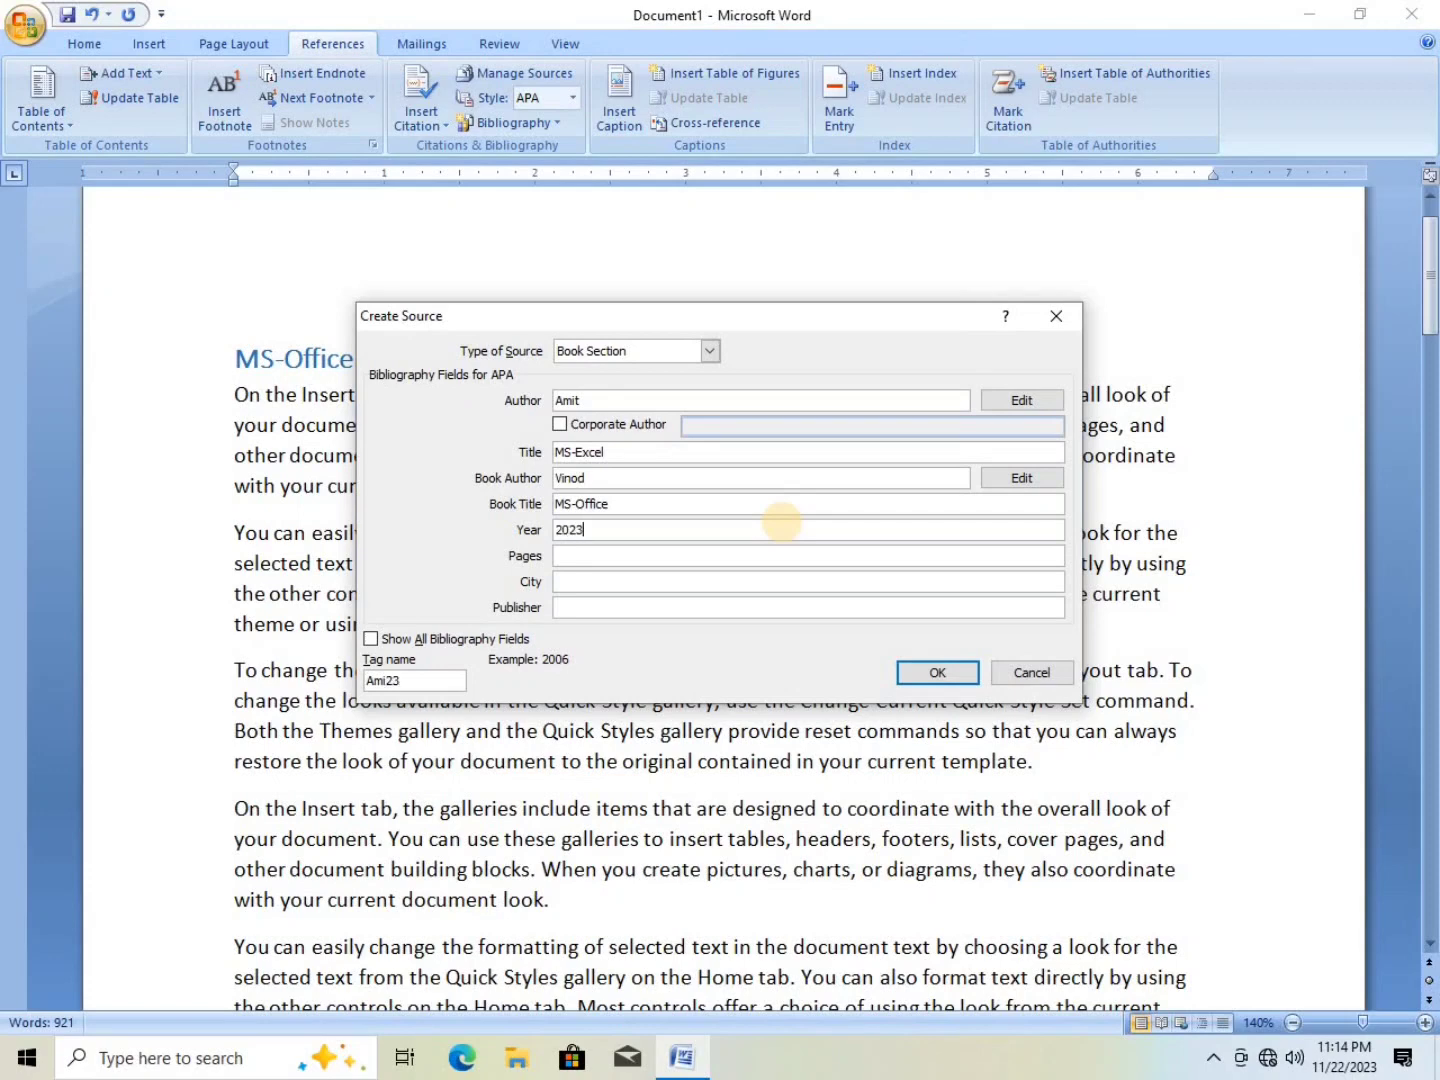
{"action": "key", "text": "Tab"}
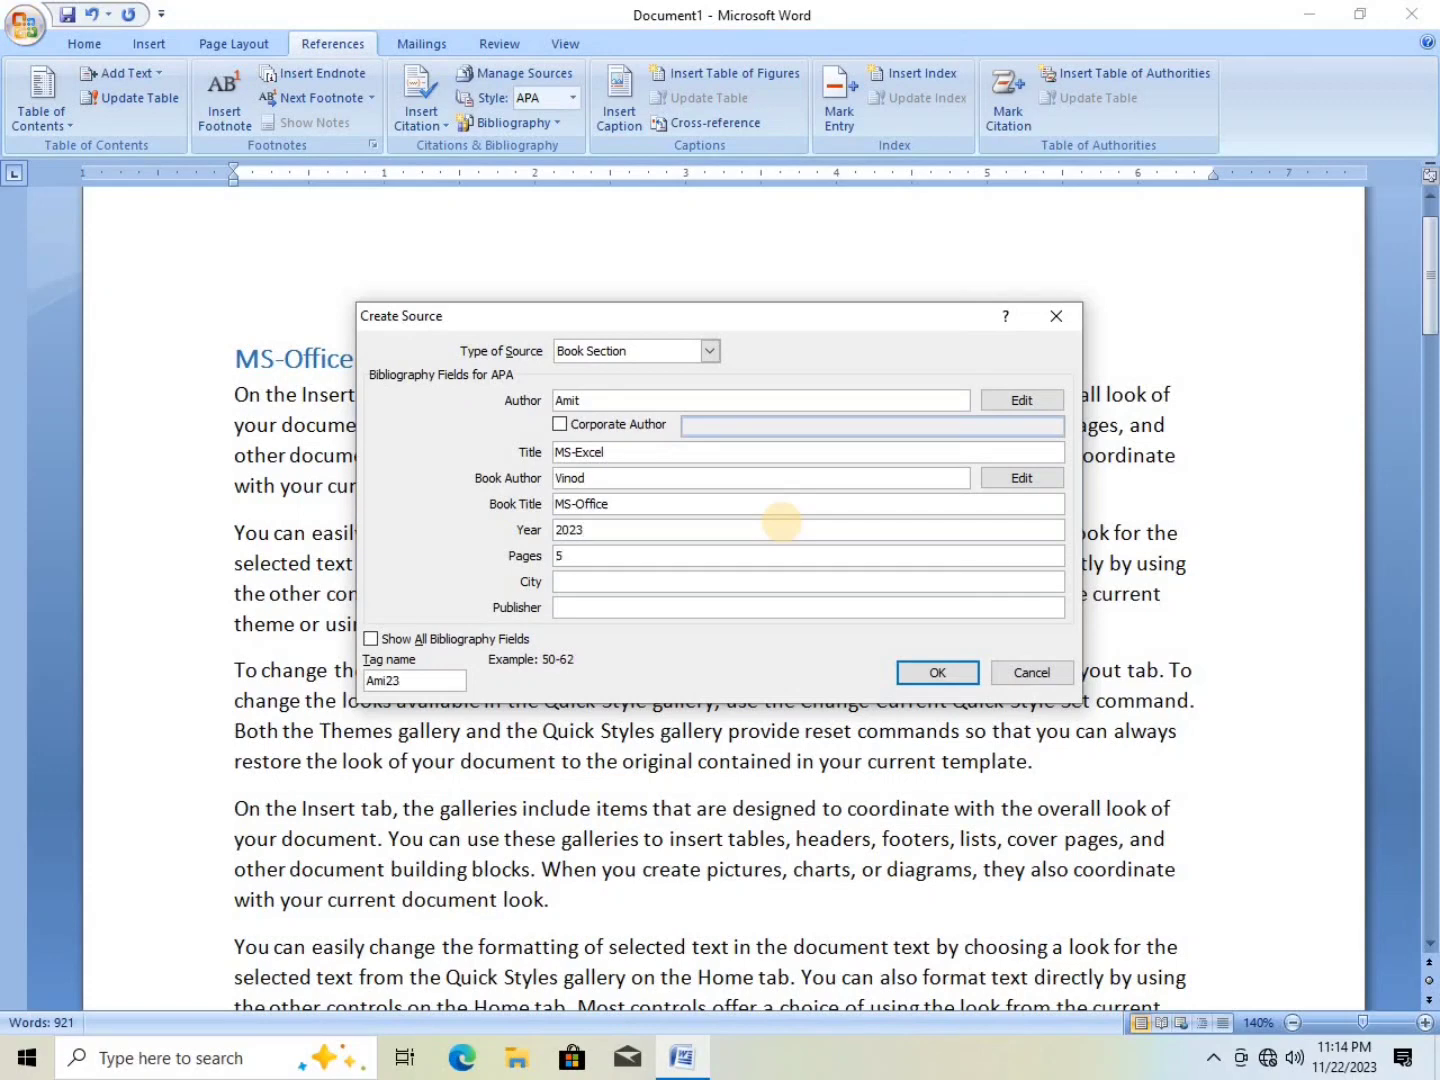
{"action": "key", "text": "Tab"}
{"action": "type", "text": "Prayagra"}
{"action": "key", "text": "Tab"}
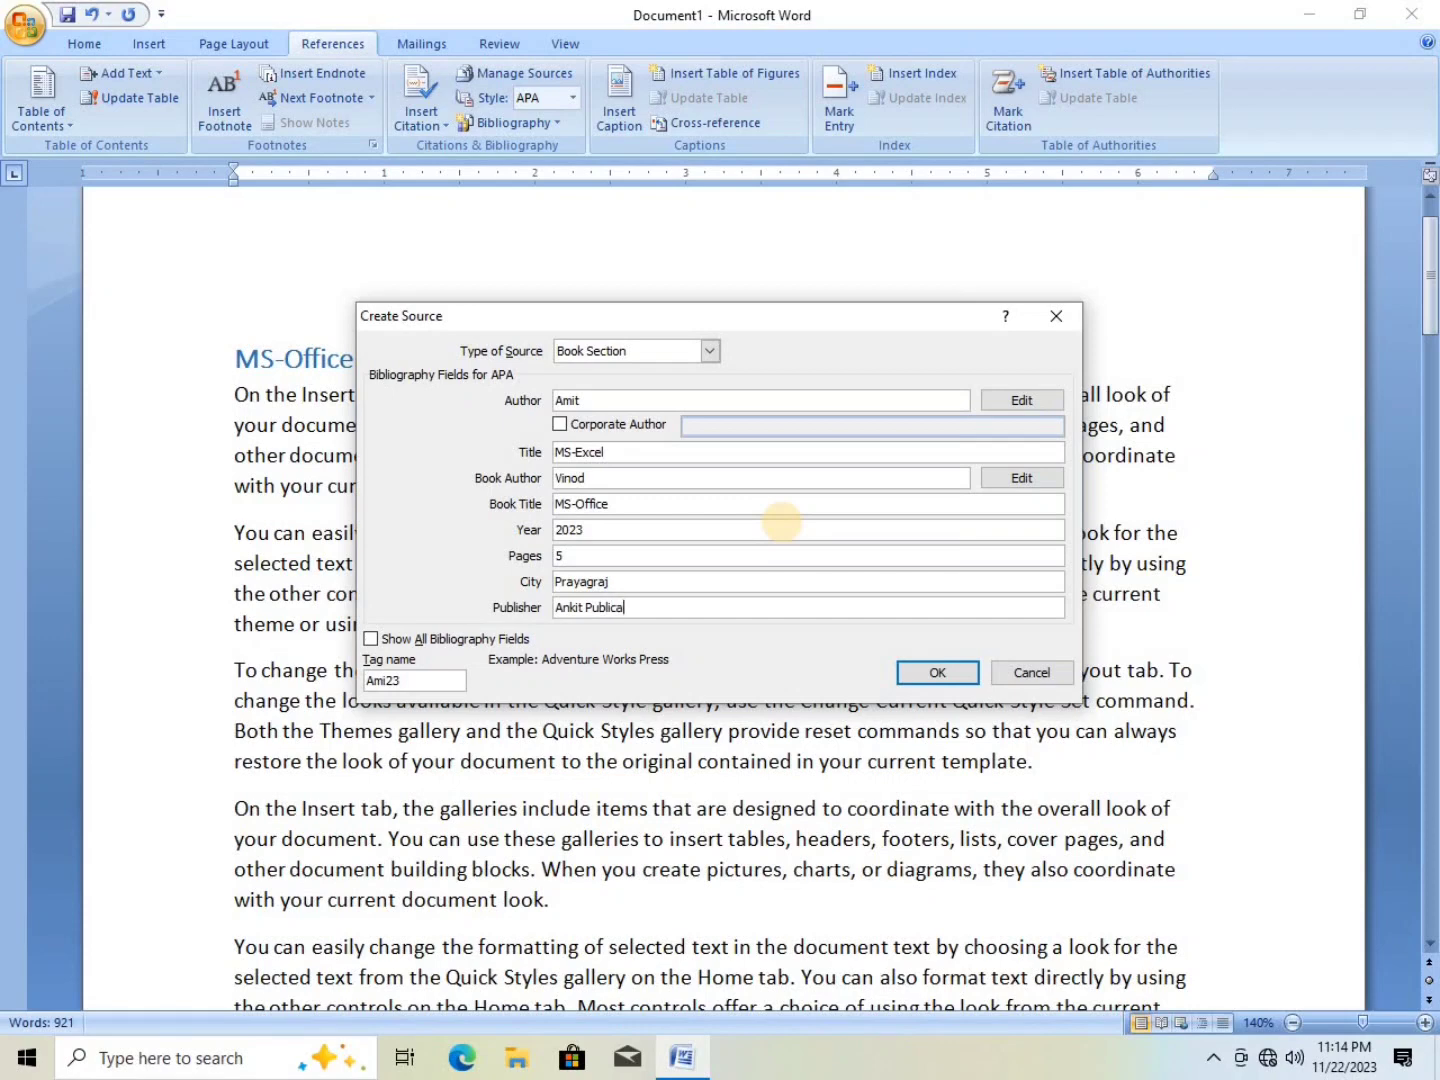
{"action": "type", "text": "Ankit Publication"}
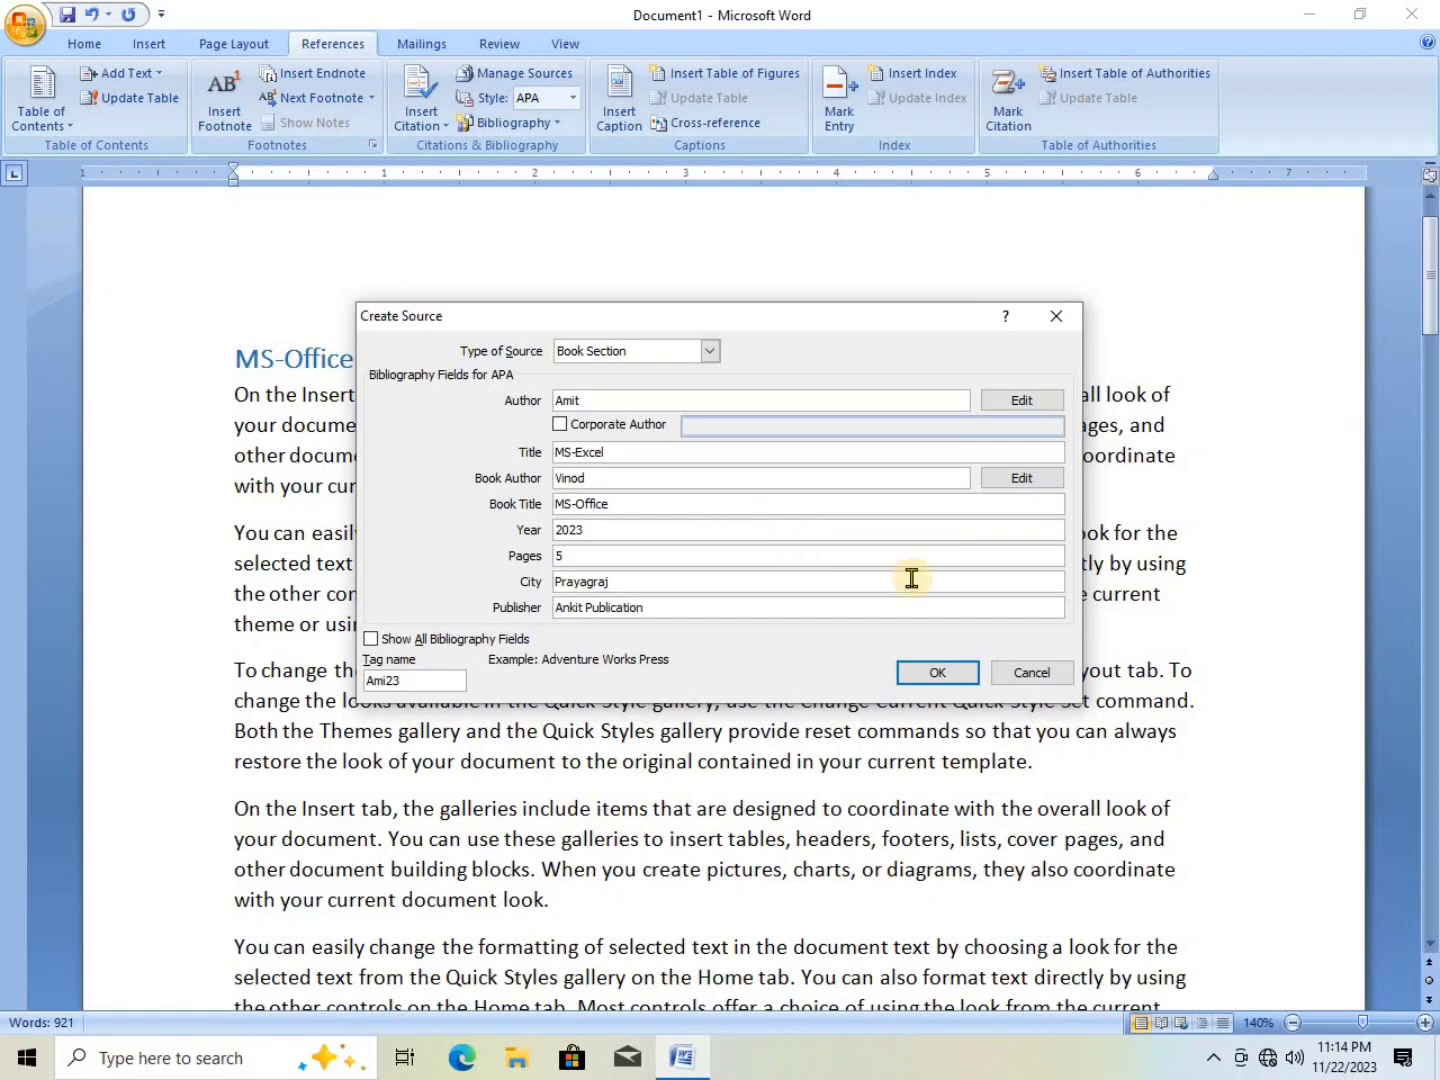
{"action": "left_click", "coordinate": [930, 669]}
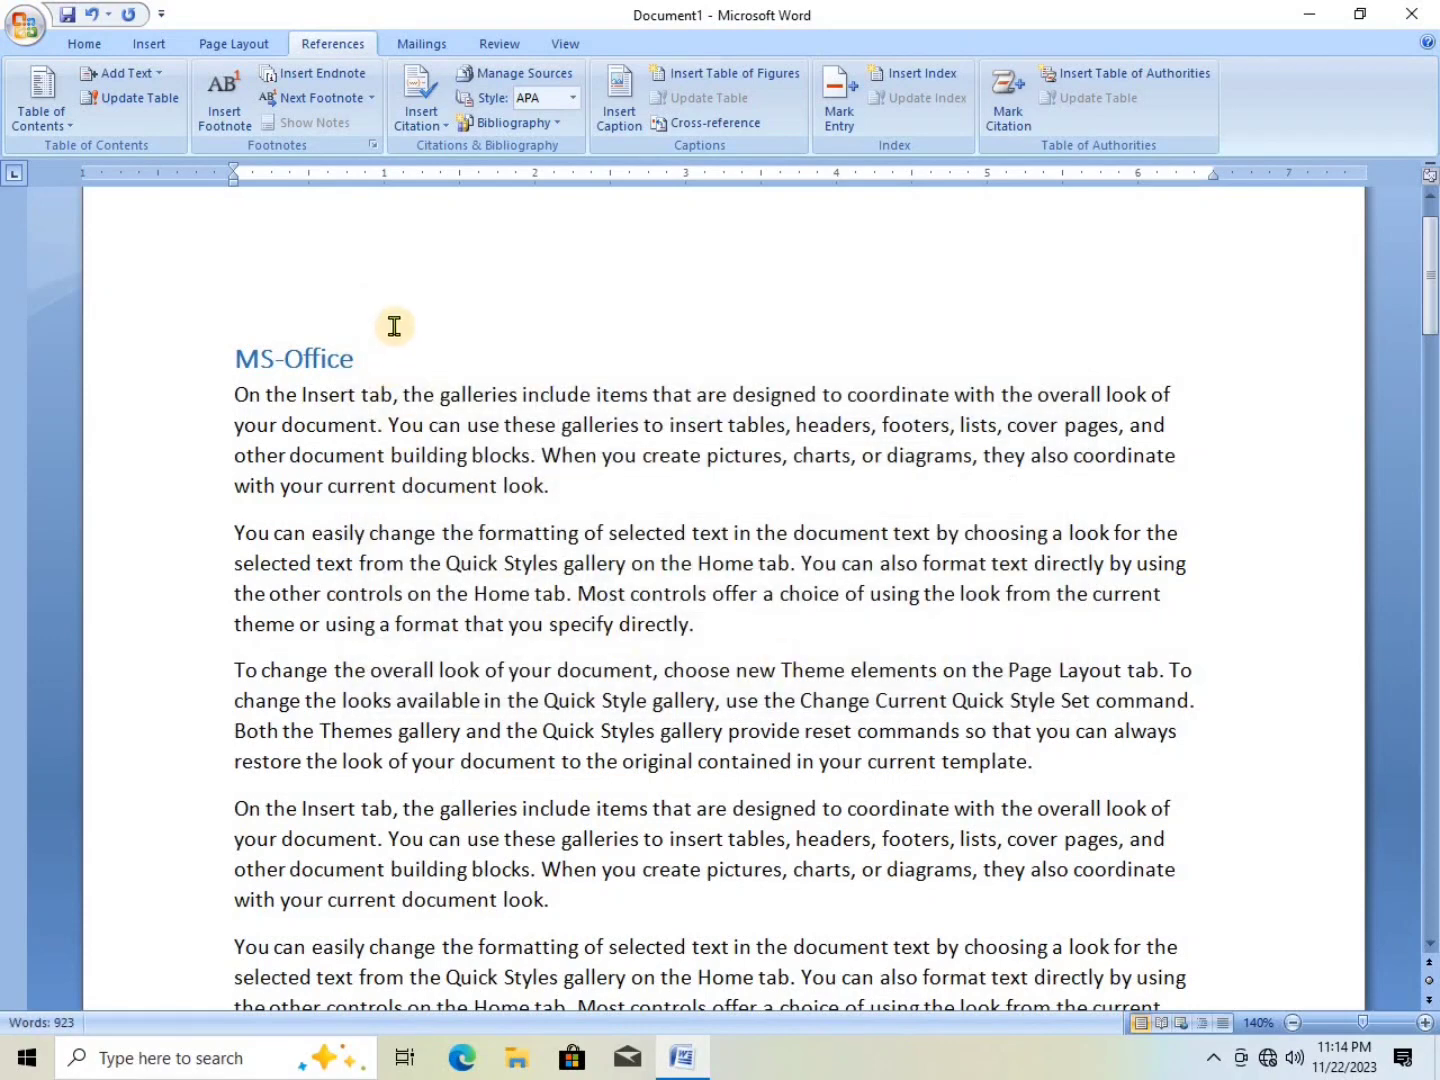
- Insert the citation for the MS-Office source on a new line below the last paragraph of the MS-Office page
{"action": "scroll", "coordinate": [353, 360], "scroll_direction": "down", "scroll_amount": 2}
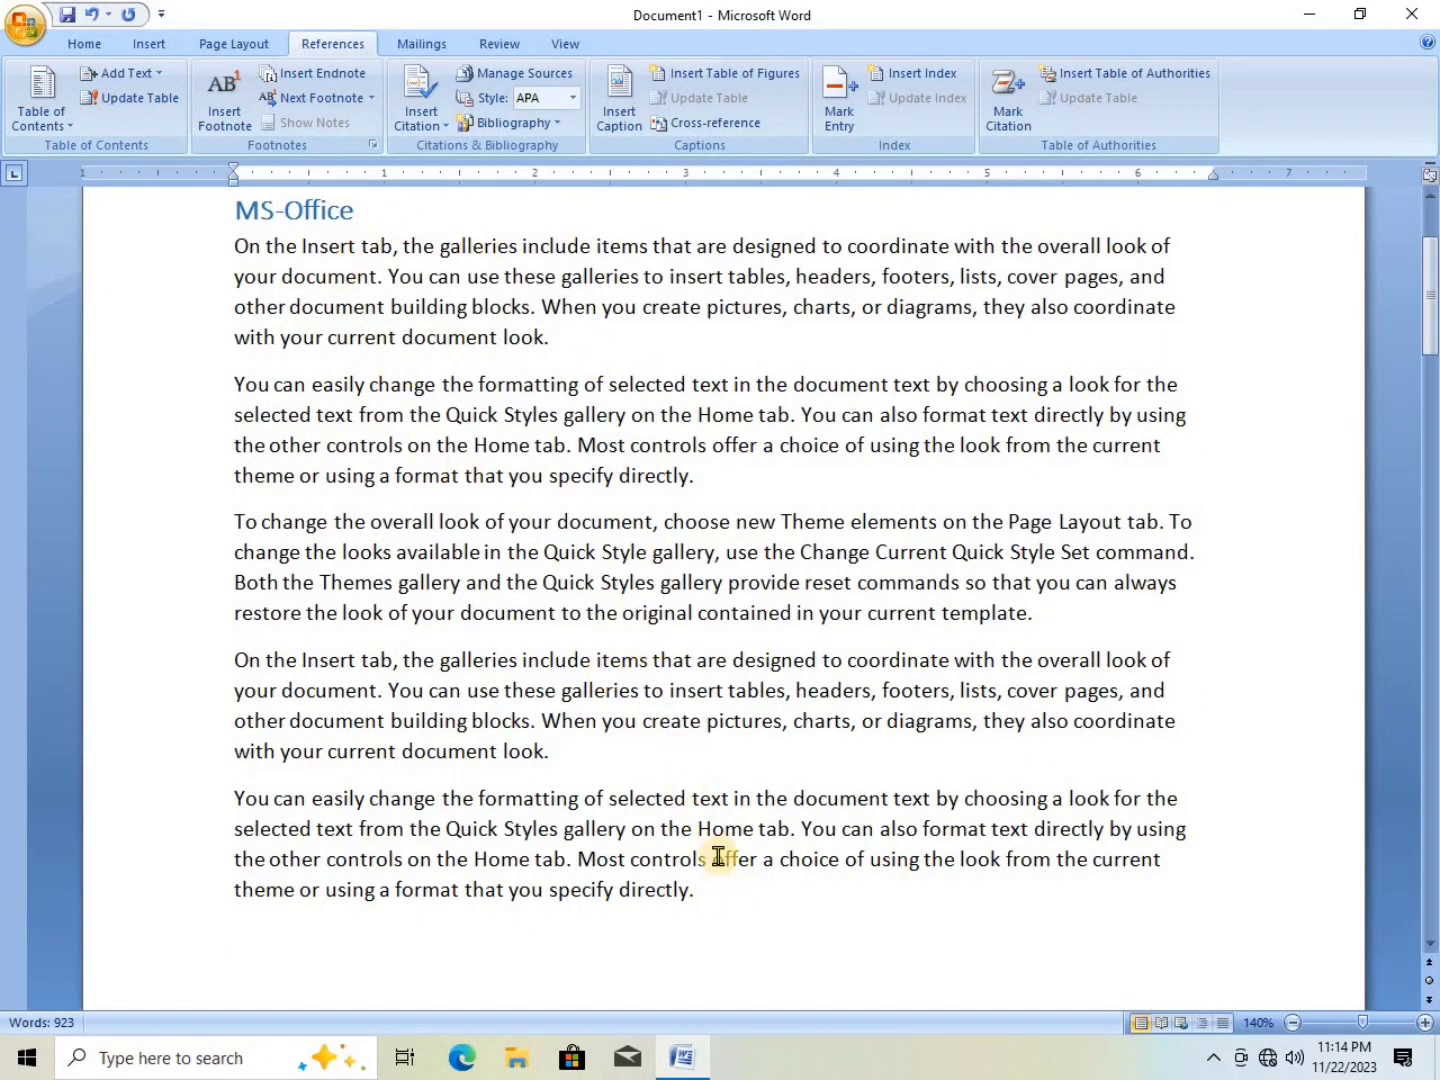
{"action": "left_click", "coordinate": [725, 903]}
{"action": "key", "text": "Return"}
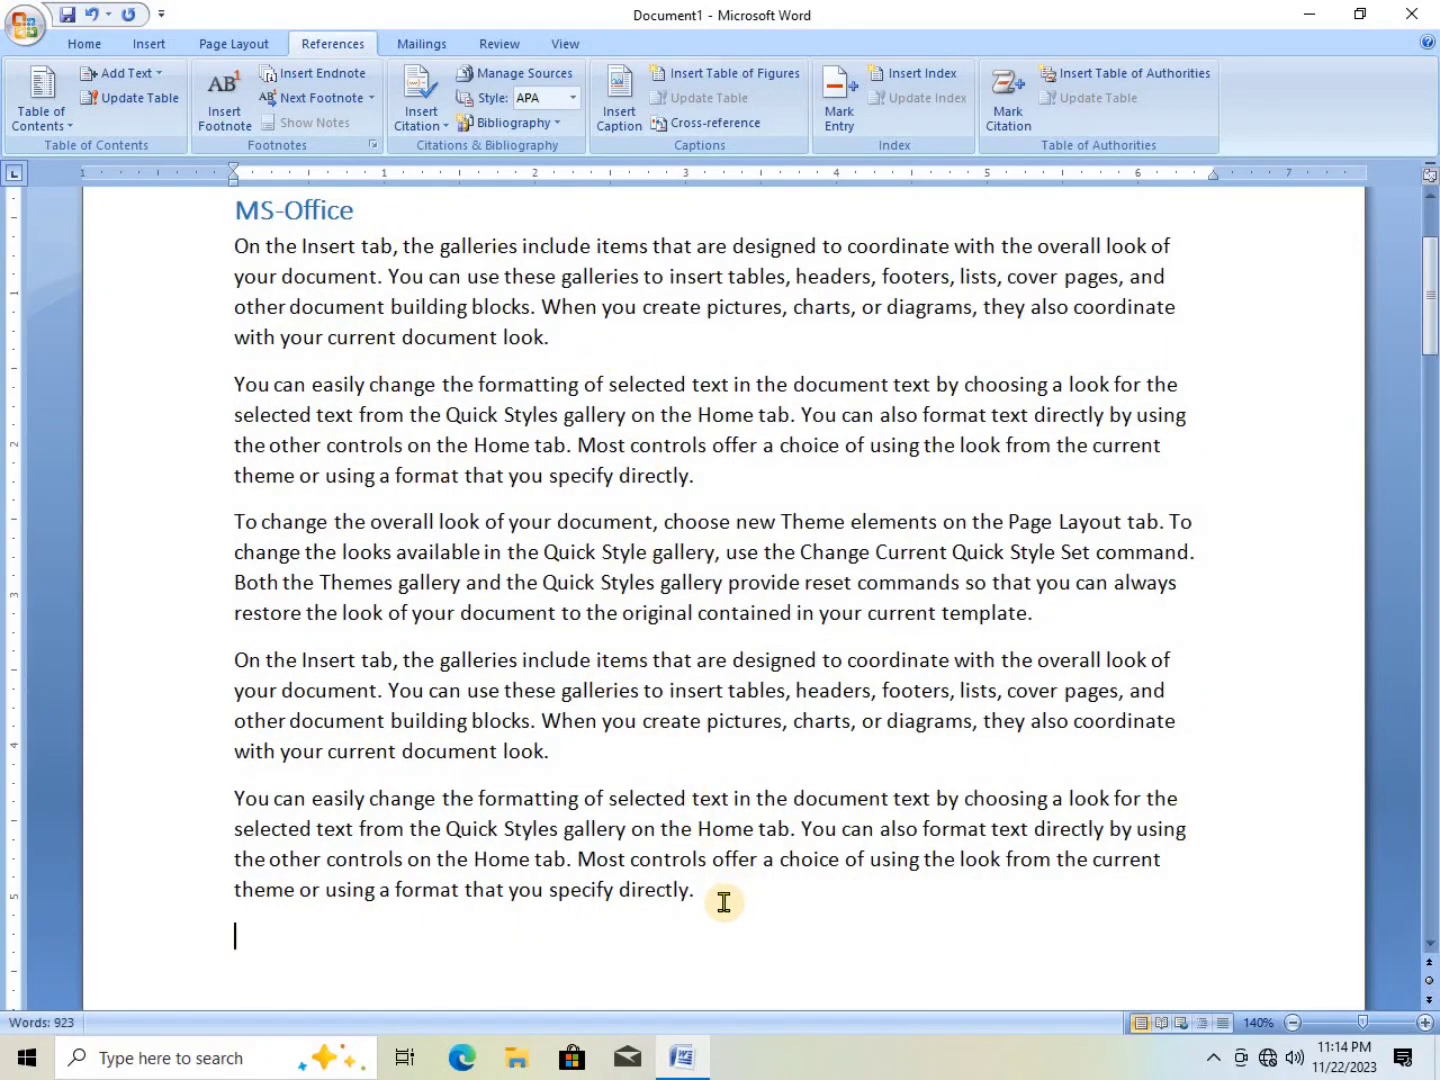
{"action": "left_click", "coordinate": [431, 125]}
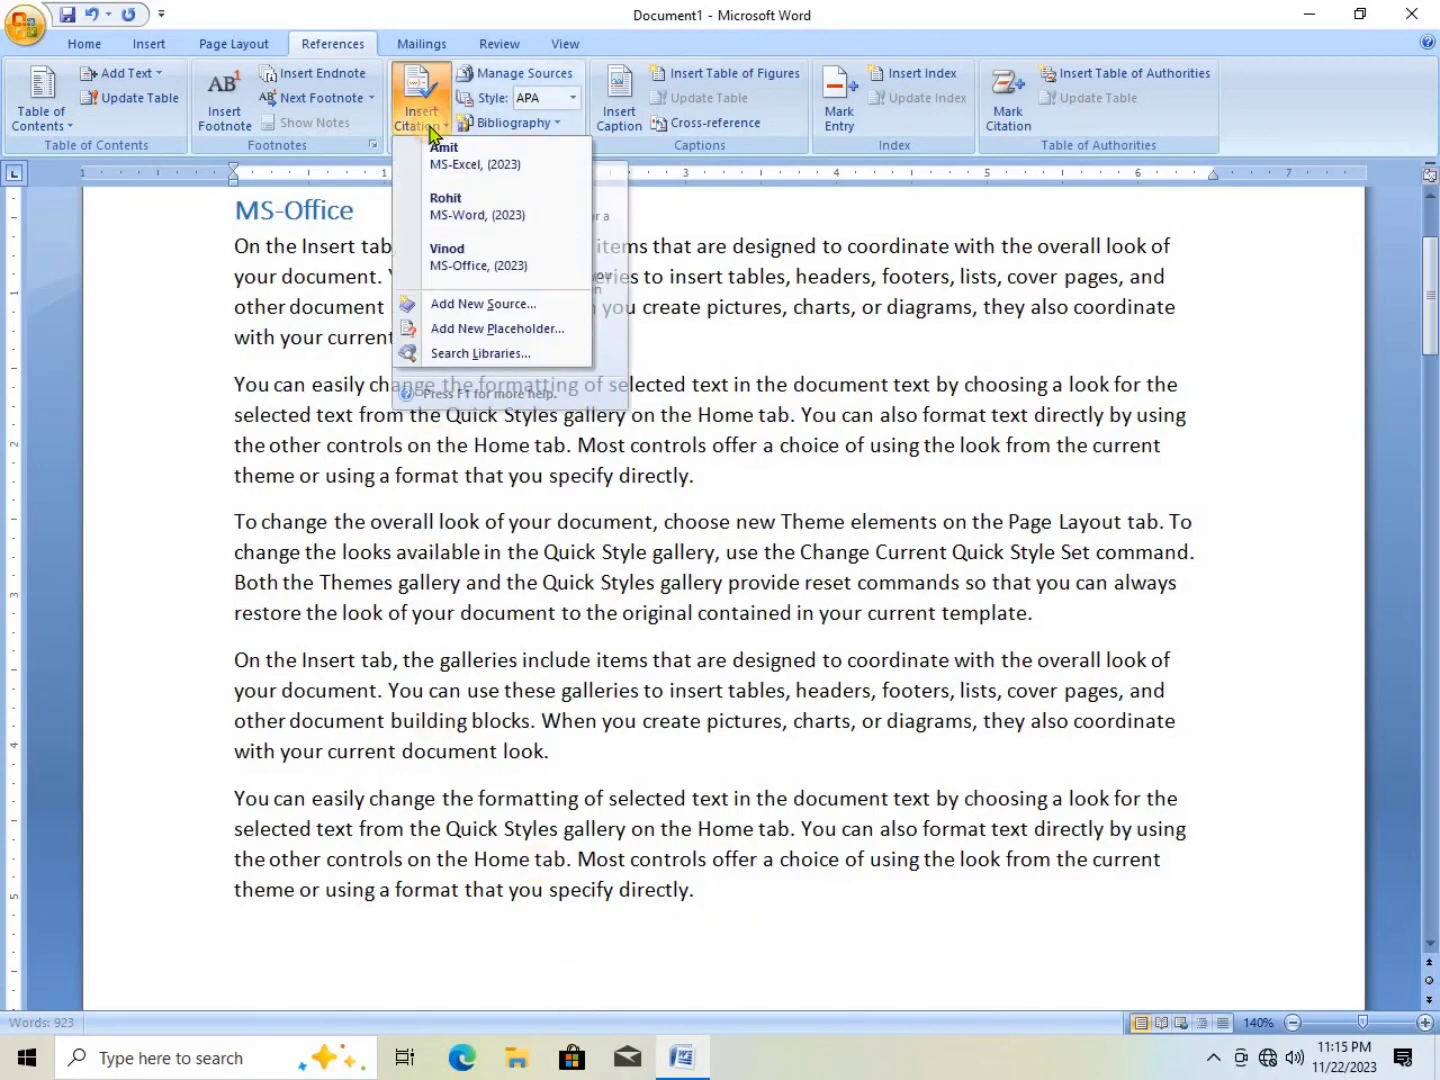
{"action": "left_click", "coordinate": [473, 275]}
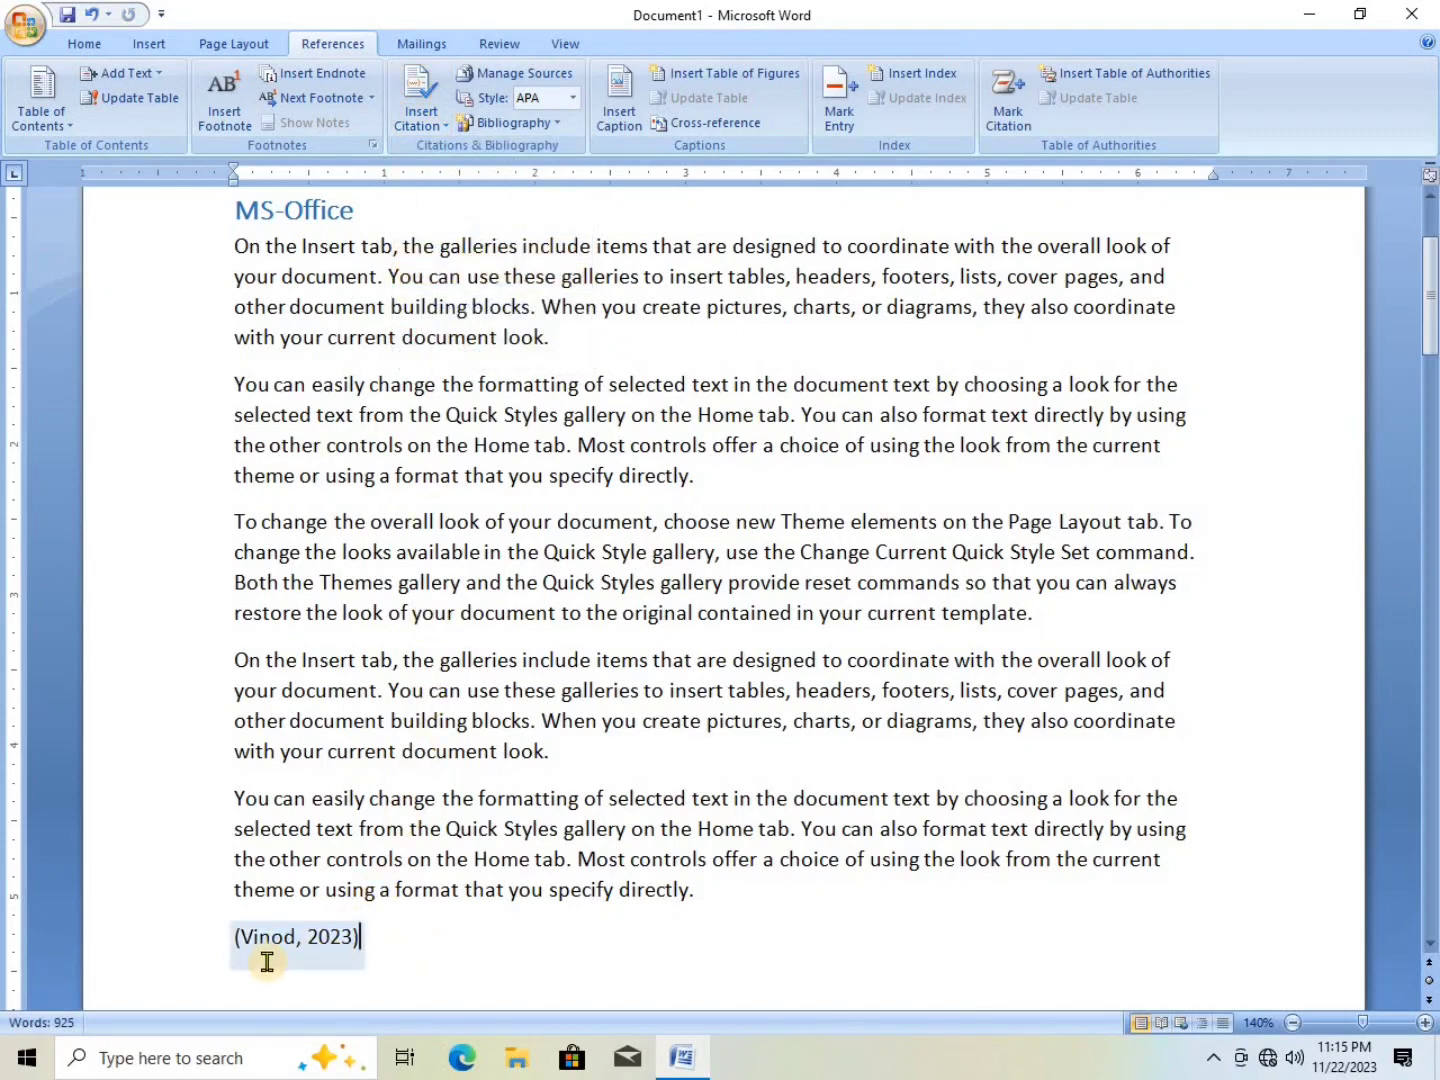
- Insert the citation for the MS-Word source on the empty line below the second page's last paragraph
{"action": "scroll", "coordinate": [428, 787], "scroll_direction": "down", "scroll_amount": 8}
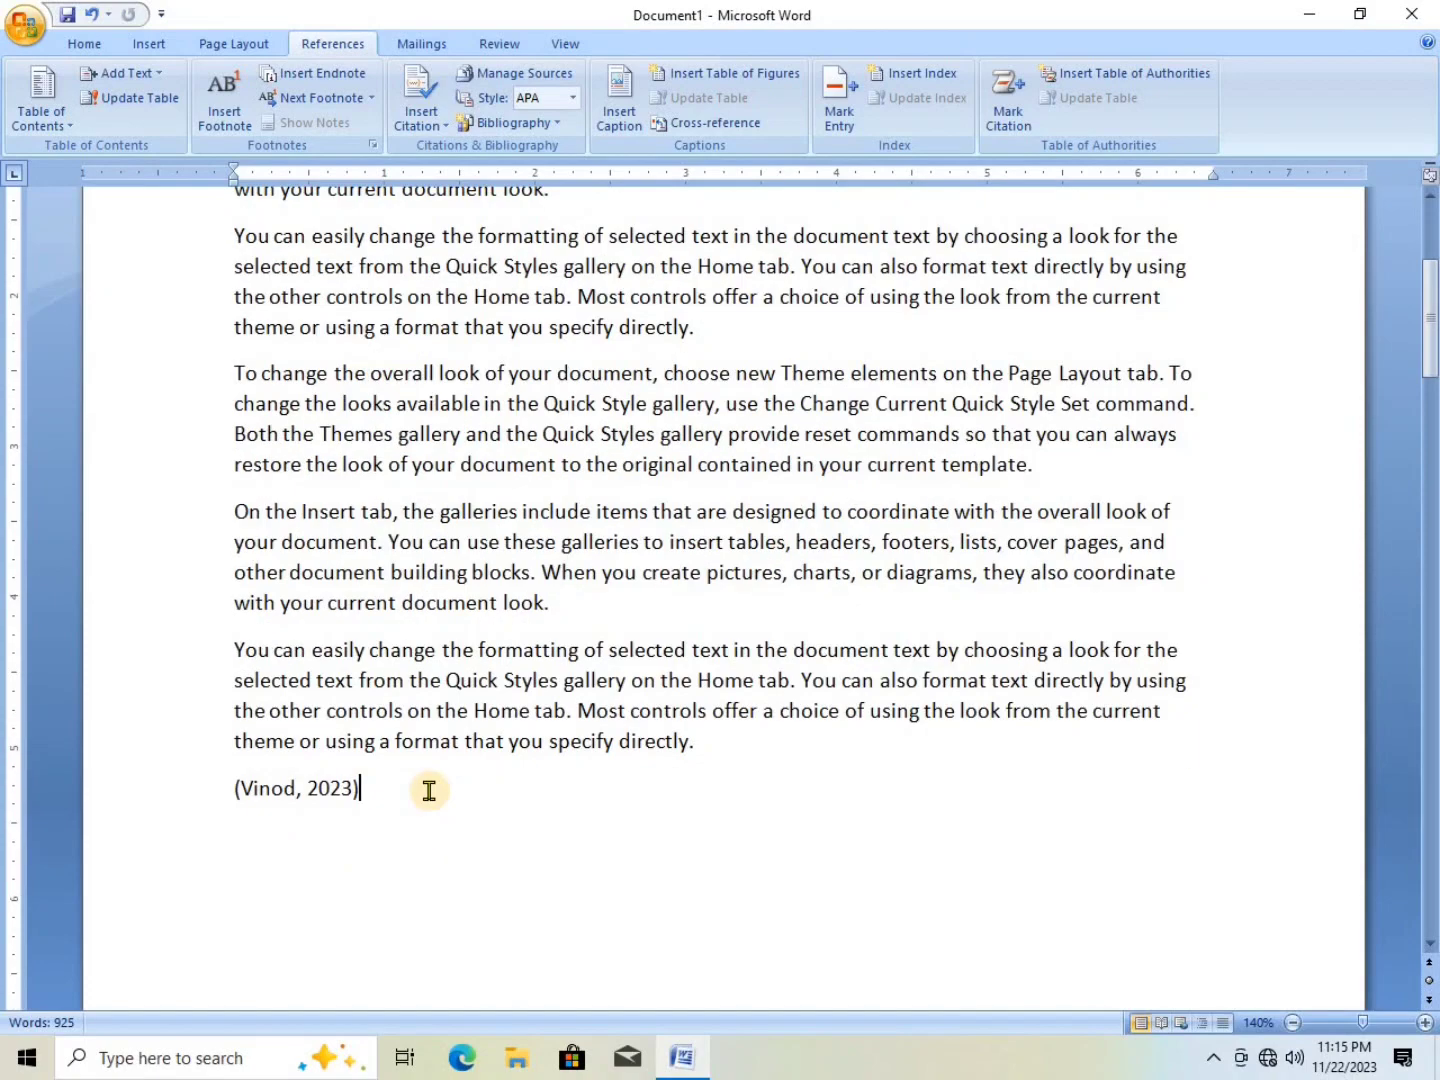
{"action": "scroll", "coordinate": [428, 783], "scroll_direction": "down", "scroll_amount": 10}
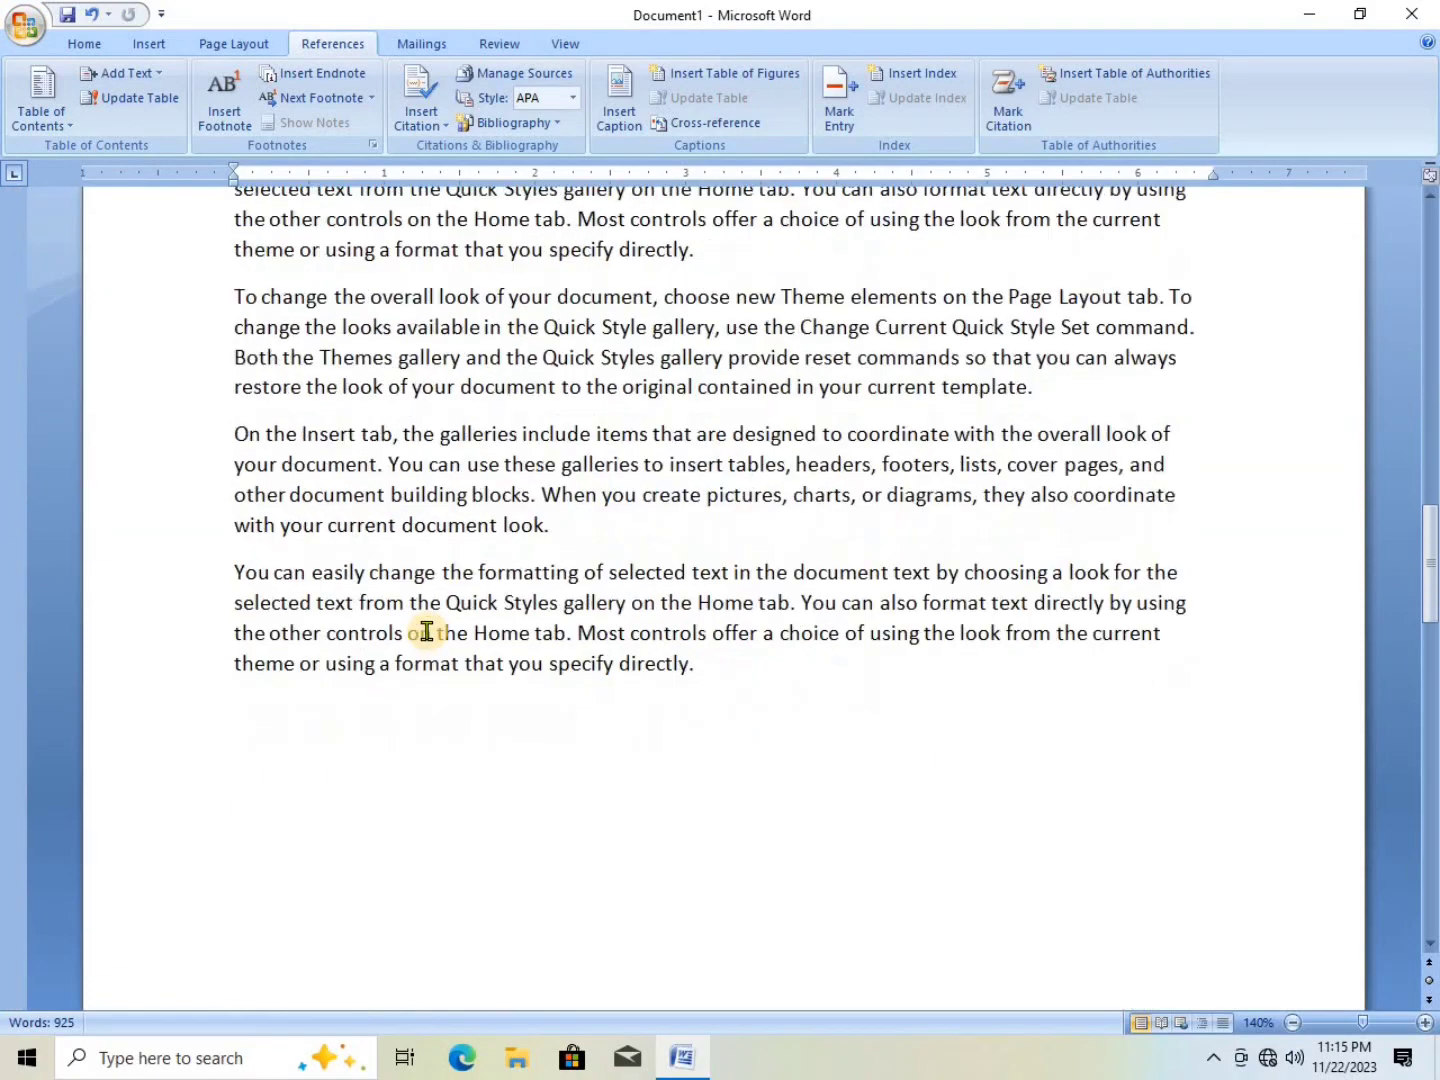
{"action": "left_click", "coordinate": [426, 641]}
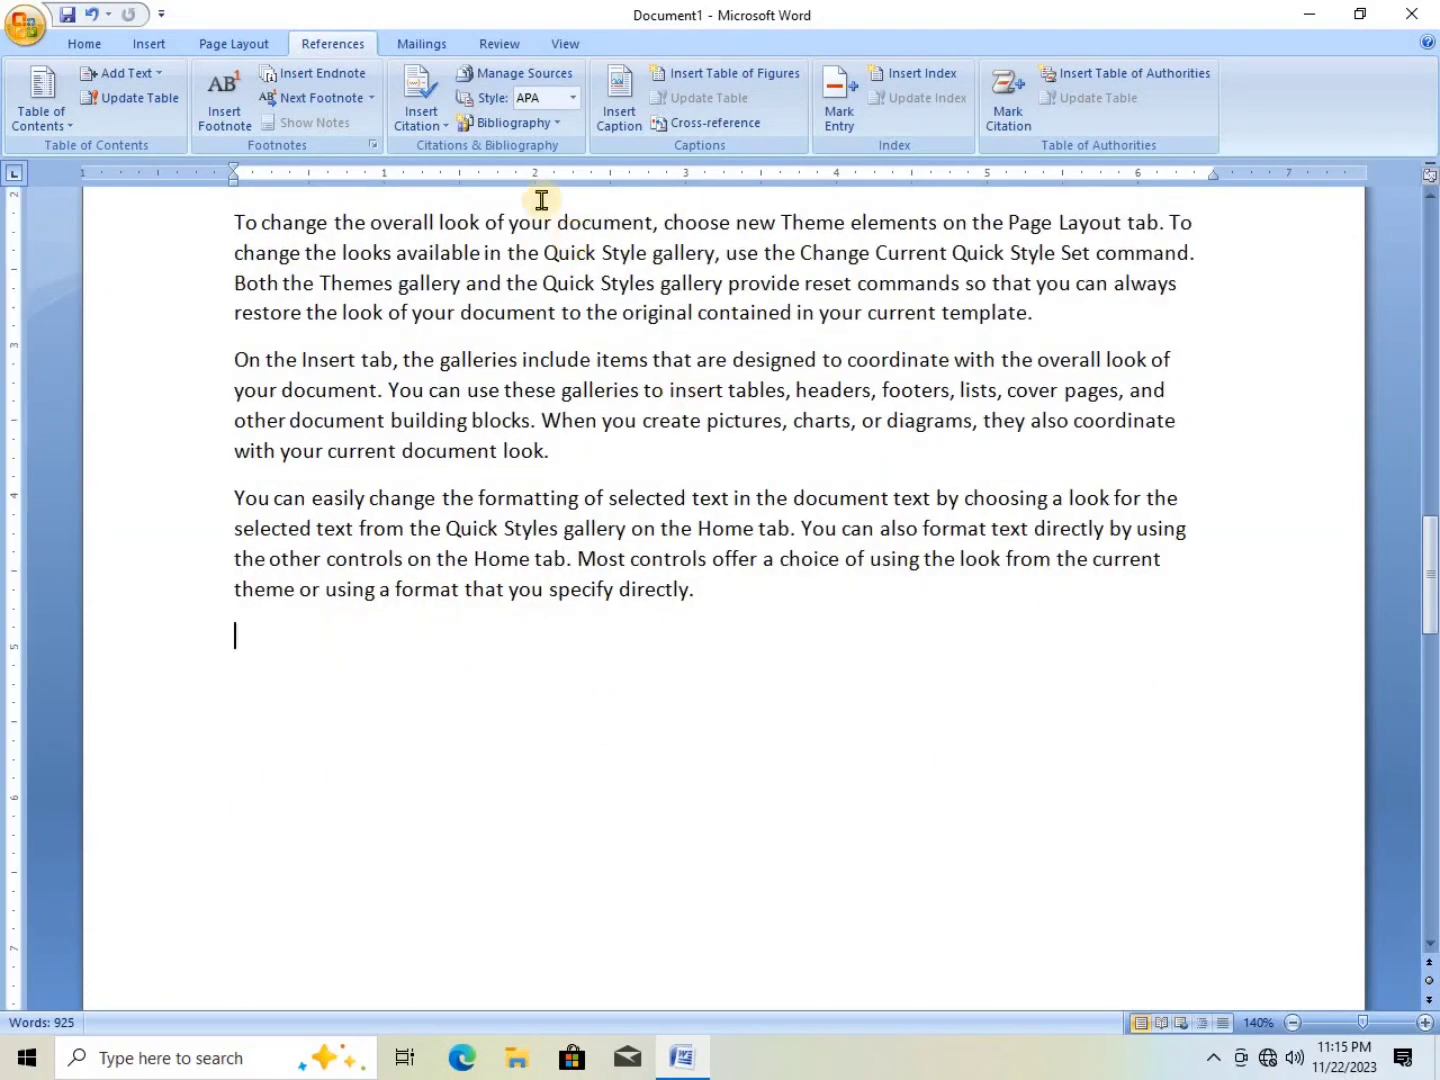
{"action": "left_click", "coordinate": [419, 115]}
{"action": "left_click", "coordinate": [468, 216]}
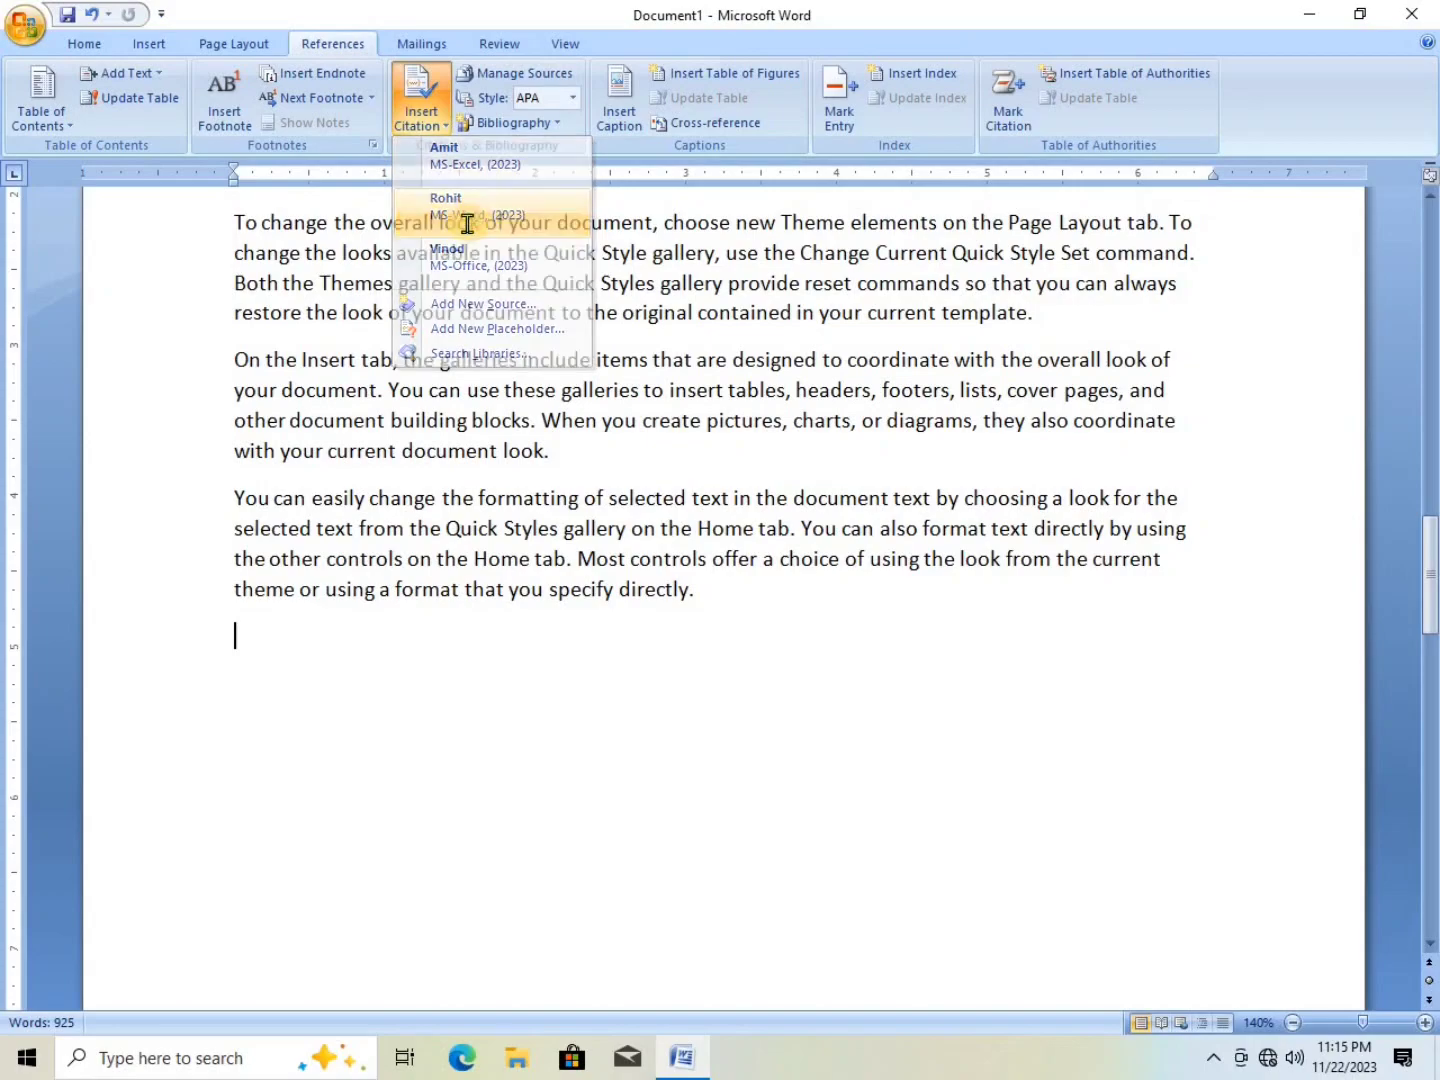
- Insert the citation for the MS-Excel source on the empty line below the MS-Excel page's last paragraph
{"action": "scroll", "coordinate": [428, 566], "scroll_direction": "down", "scroll_amount": 3}
{"action": "scroll", "coordinate": [428, 566], "scroll_direction": "down", "scroll_amount": 10}
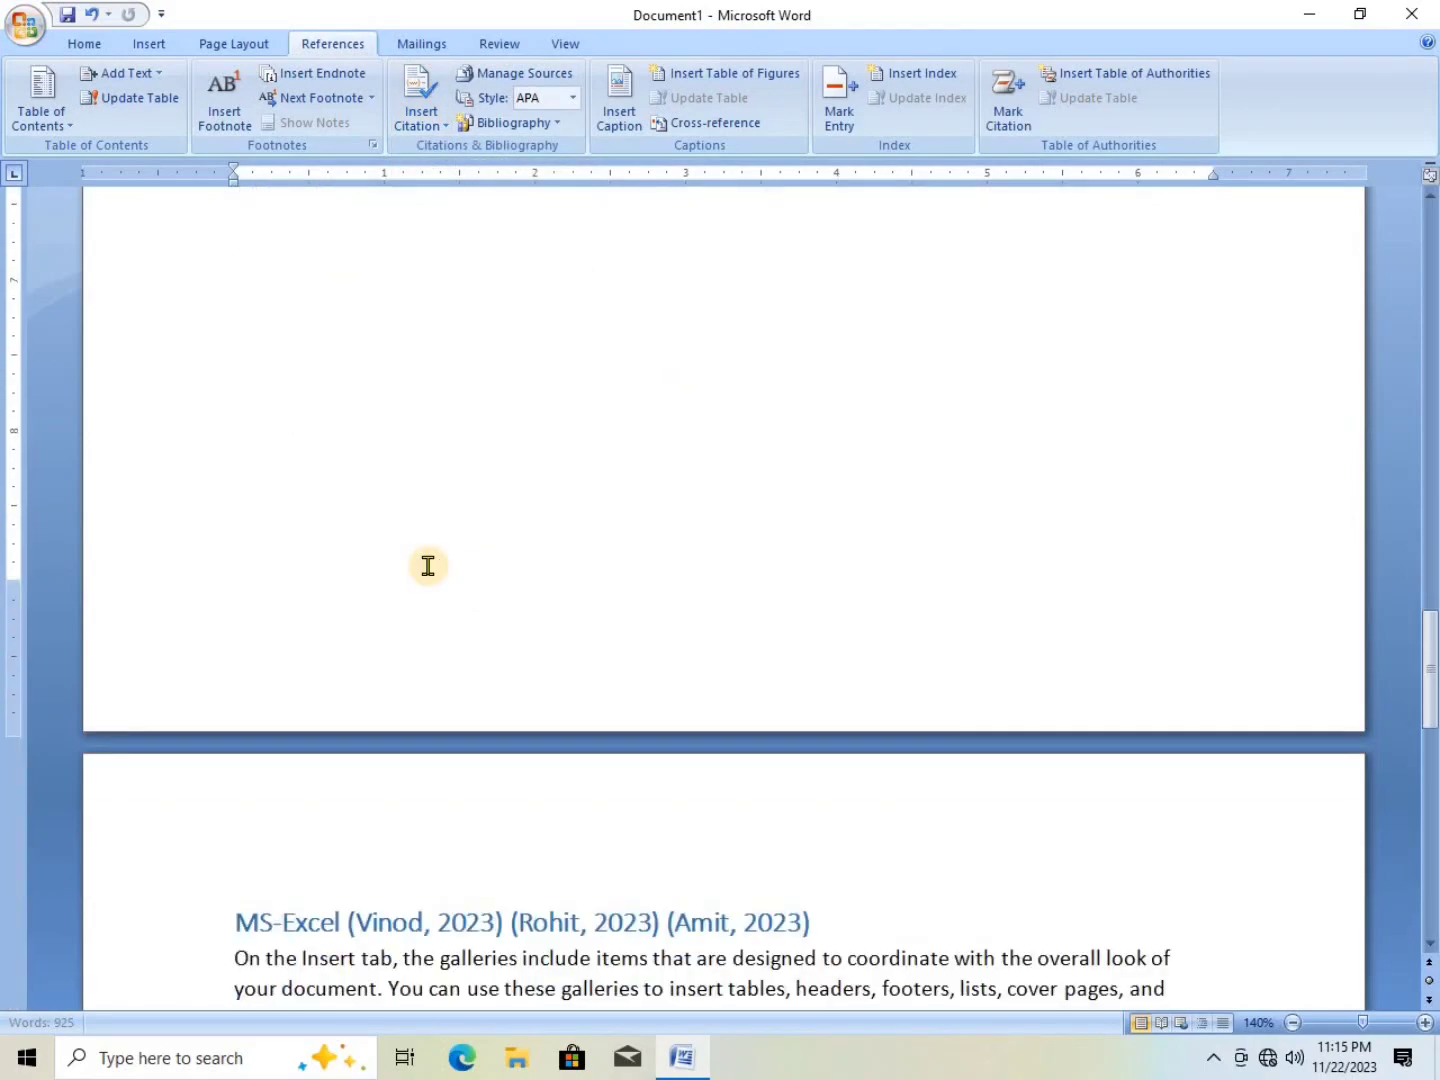
{"action": "scroll", "coordinate": [427, 566], "scroll_direction": "down", "scroll_amount": 6}
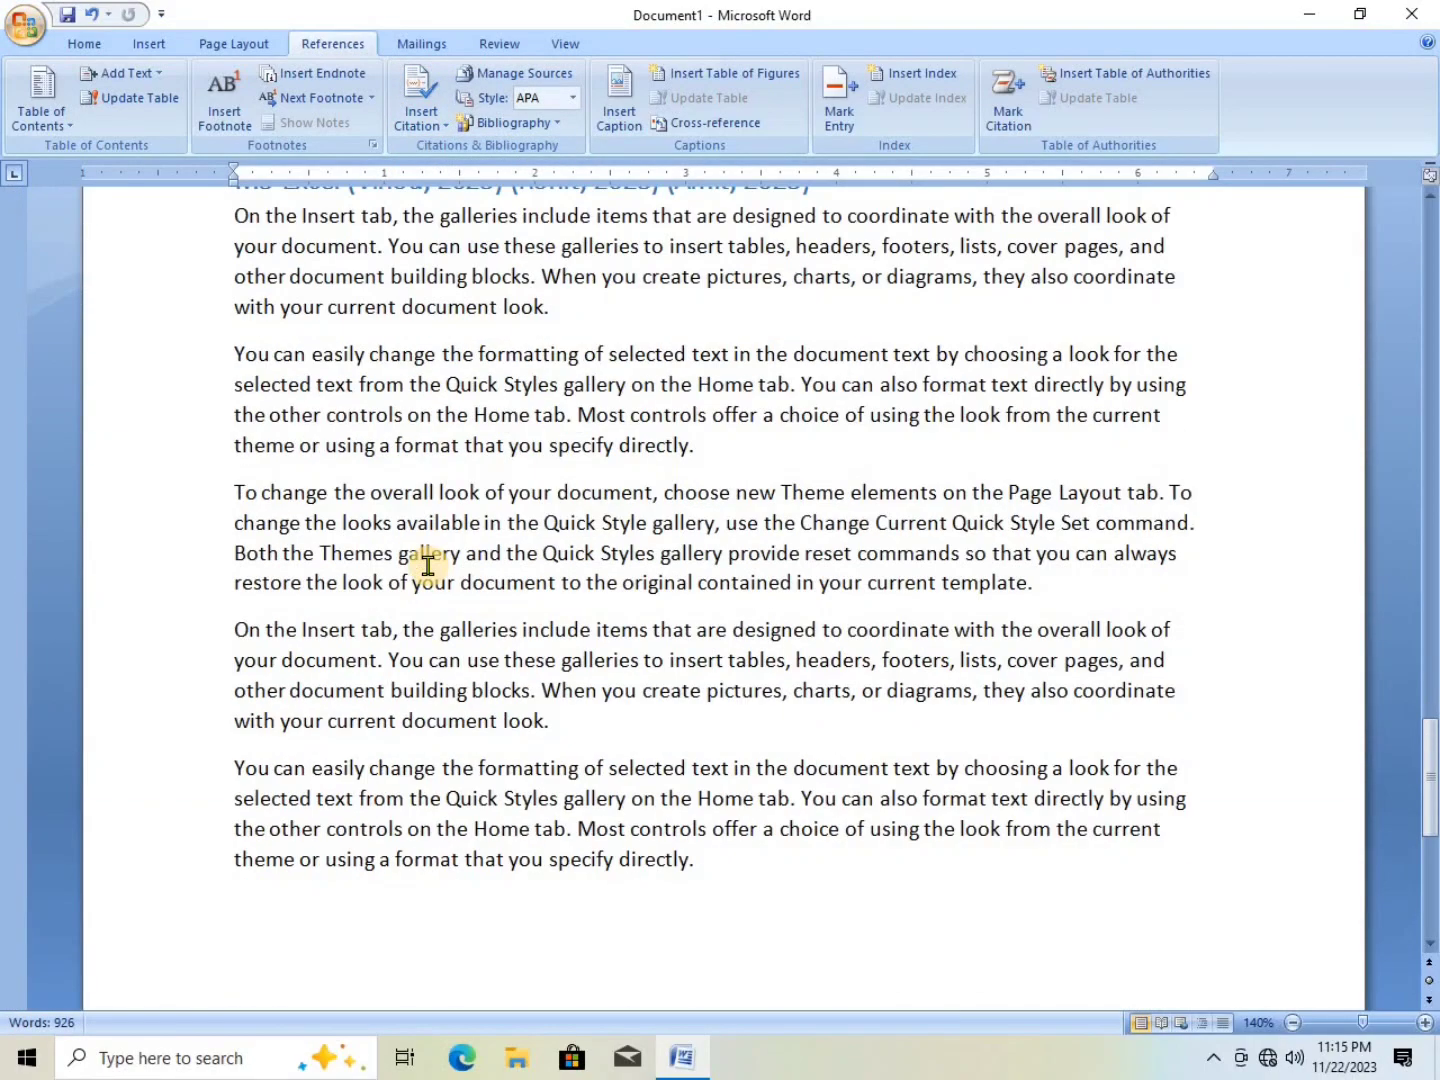
{"action": "left_click", "coordinate": [302, 696]}
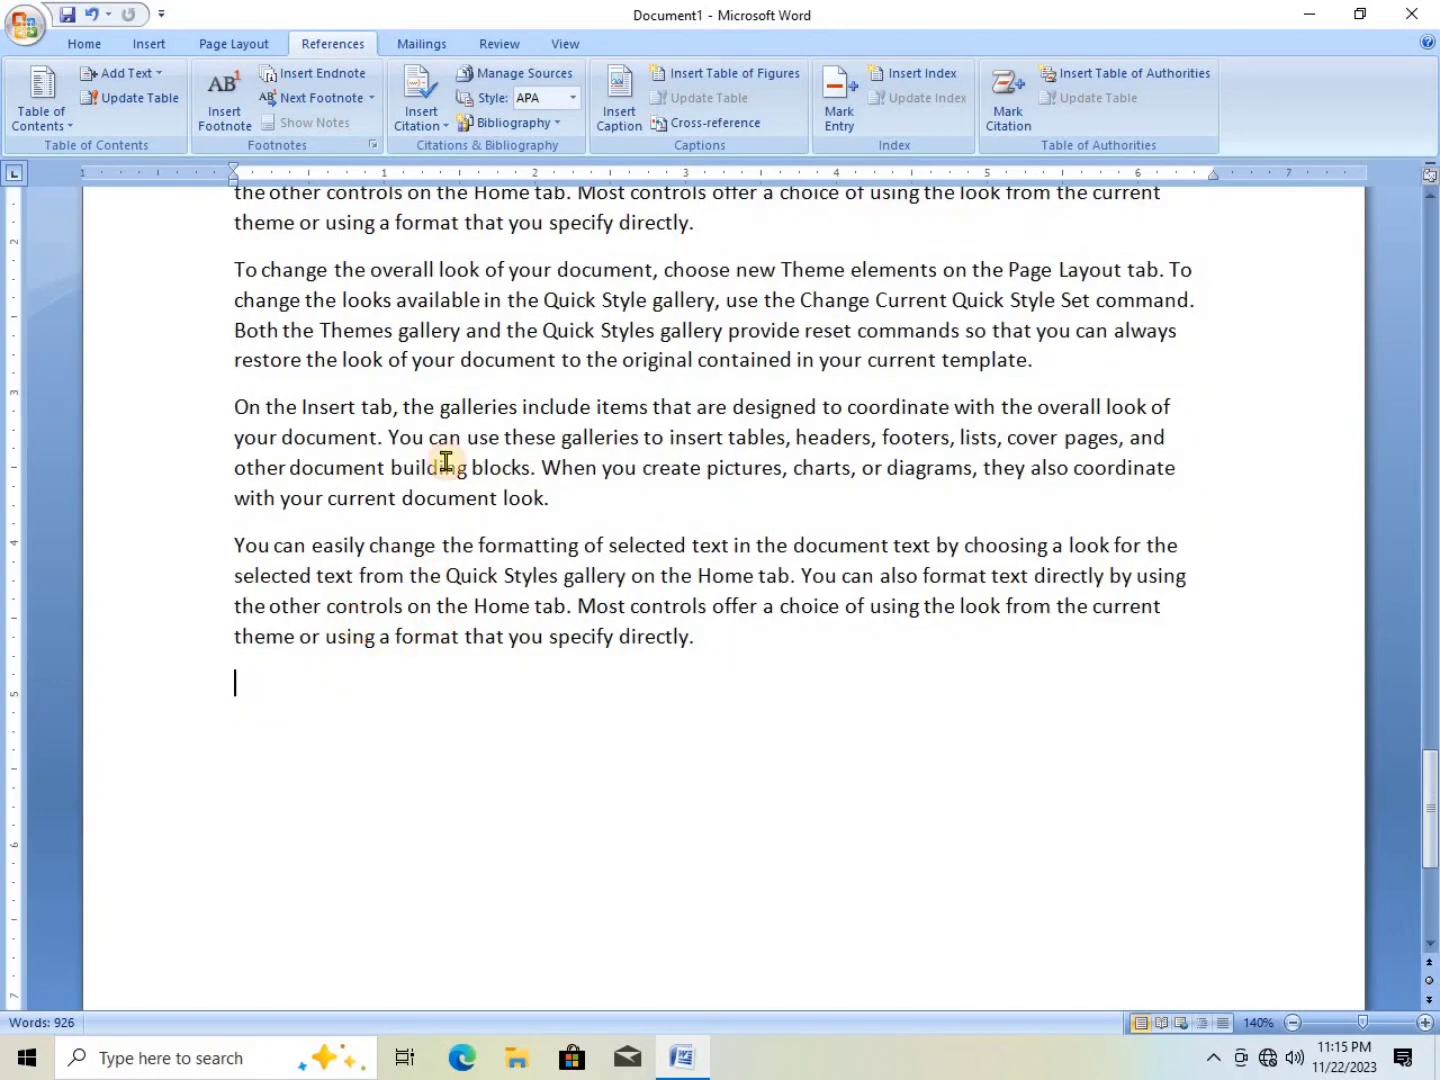
{"action": "left_click", "coordinate": [424, 124]}
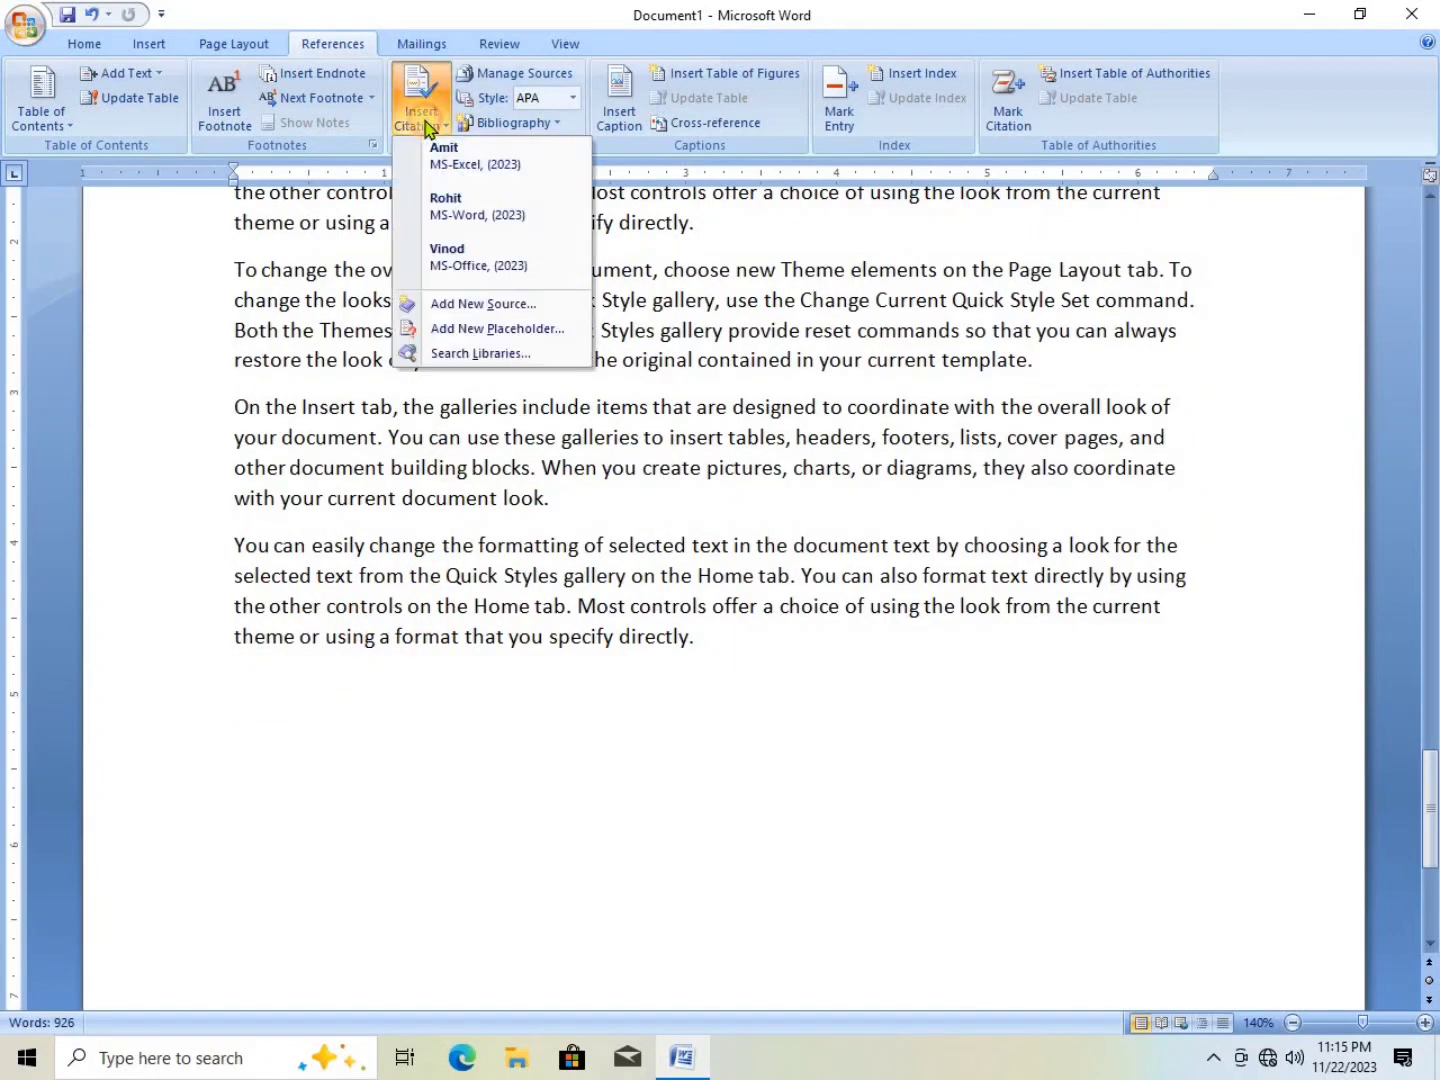
{"action": "left_click", "coordinate": [476, 176]}
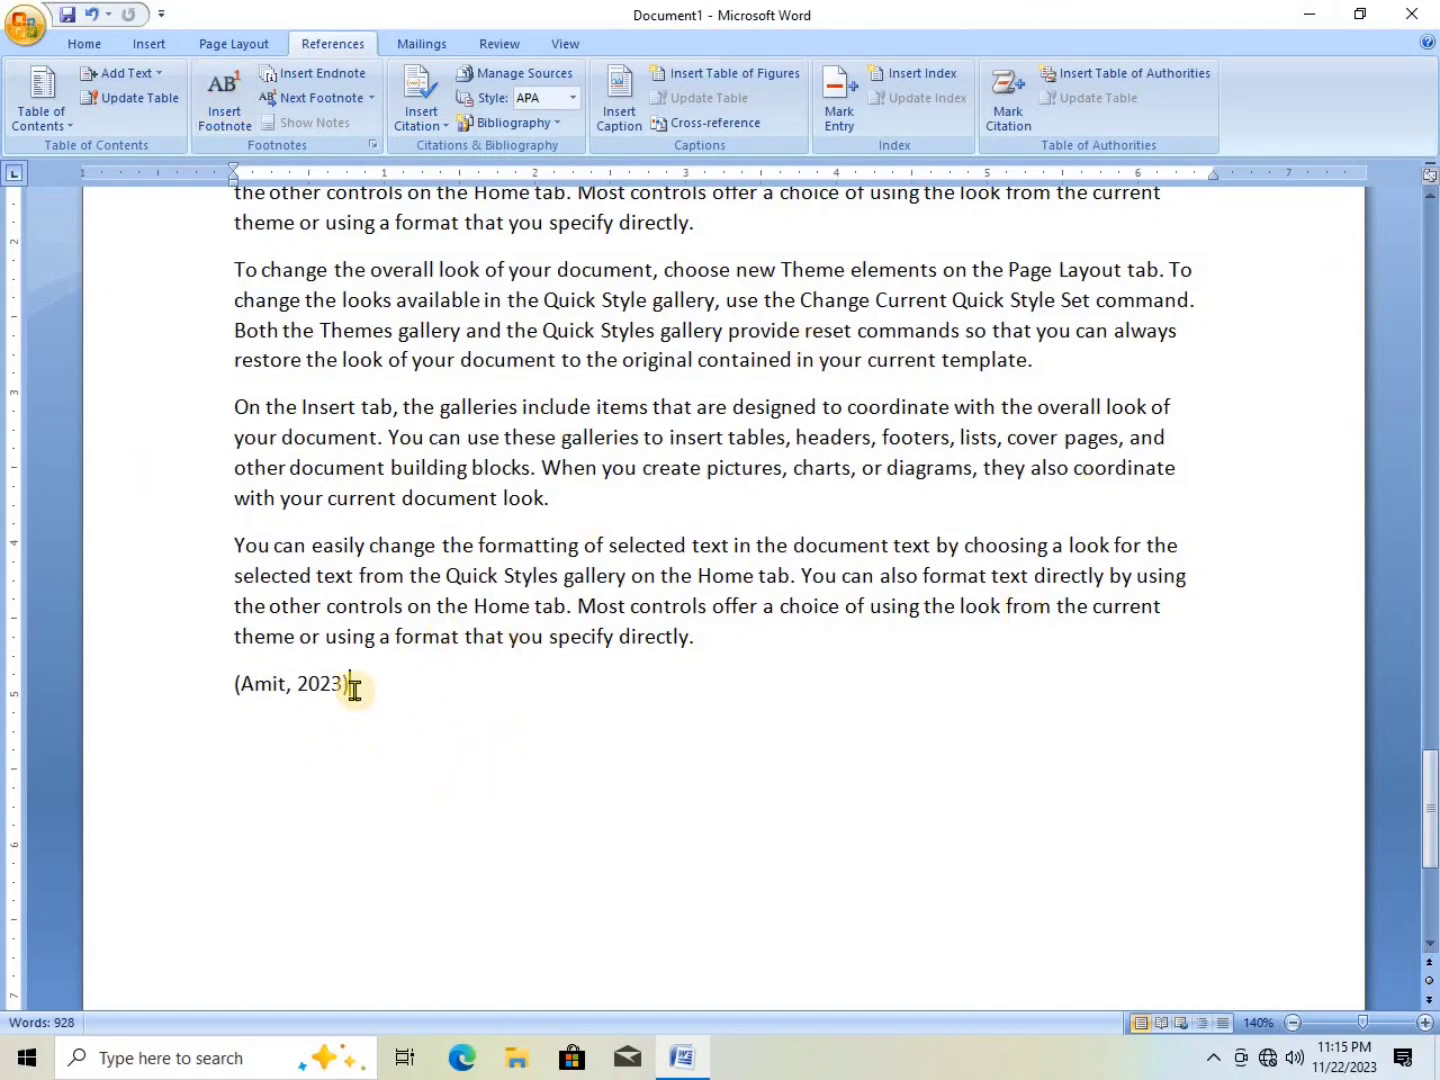
- Review the citations at the end of all three pages and the list of sources available for citing
{"action": "scroll", "coordinate": [345, 690], "scroll_direction": "up", "scroll_amount": 5}
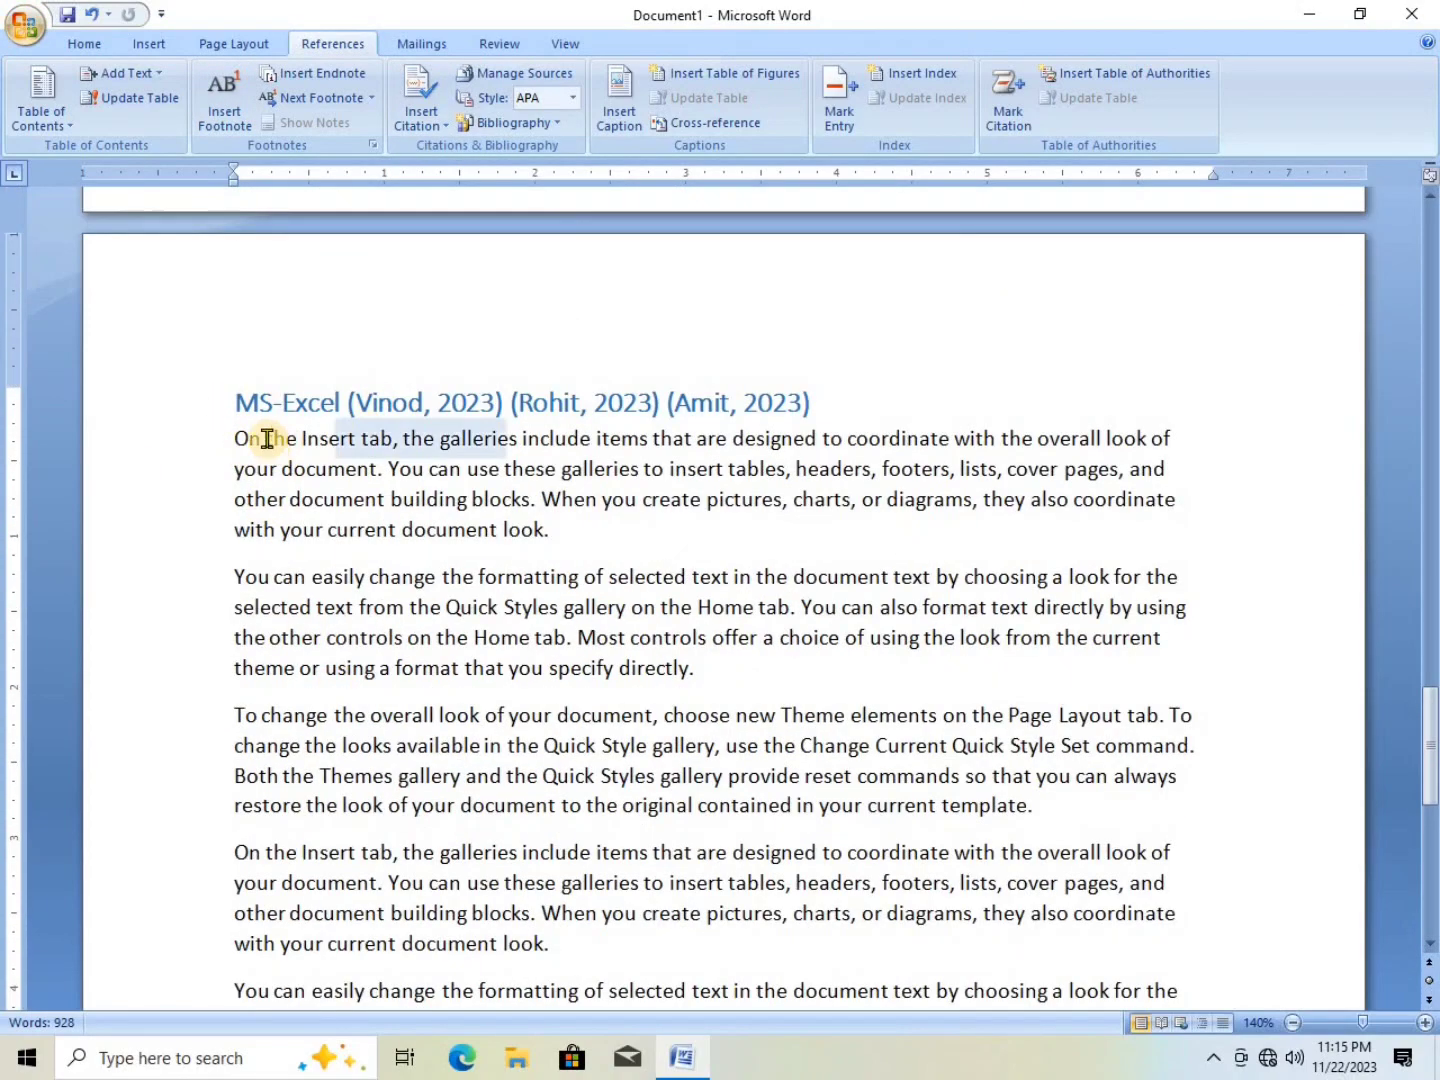
{"action": "scroll", "coordinate": [376, 498], "scroll_direction": "down", "scroll_amount": 3}
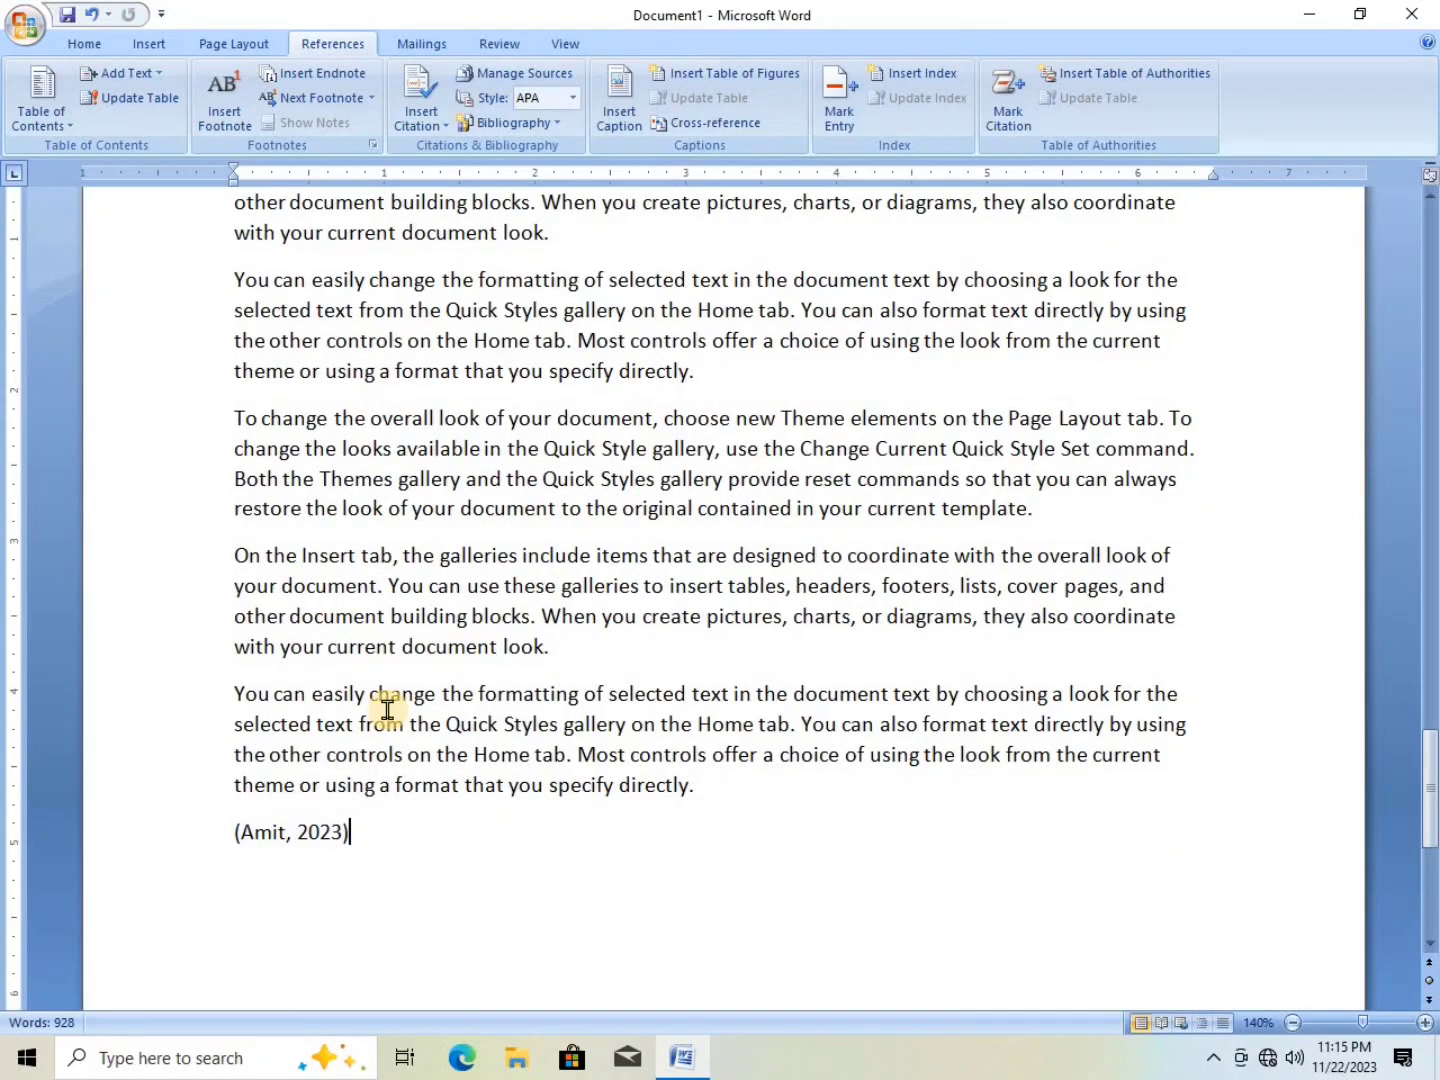
{"action": "scroll", "coordinate": [387, 709], "scroll_direction": "up", "scroll_amount": 15}
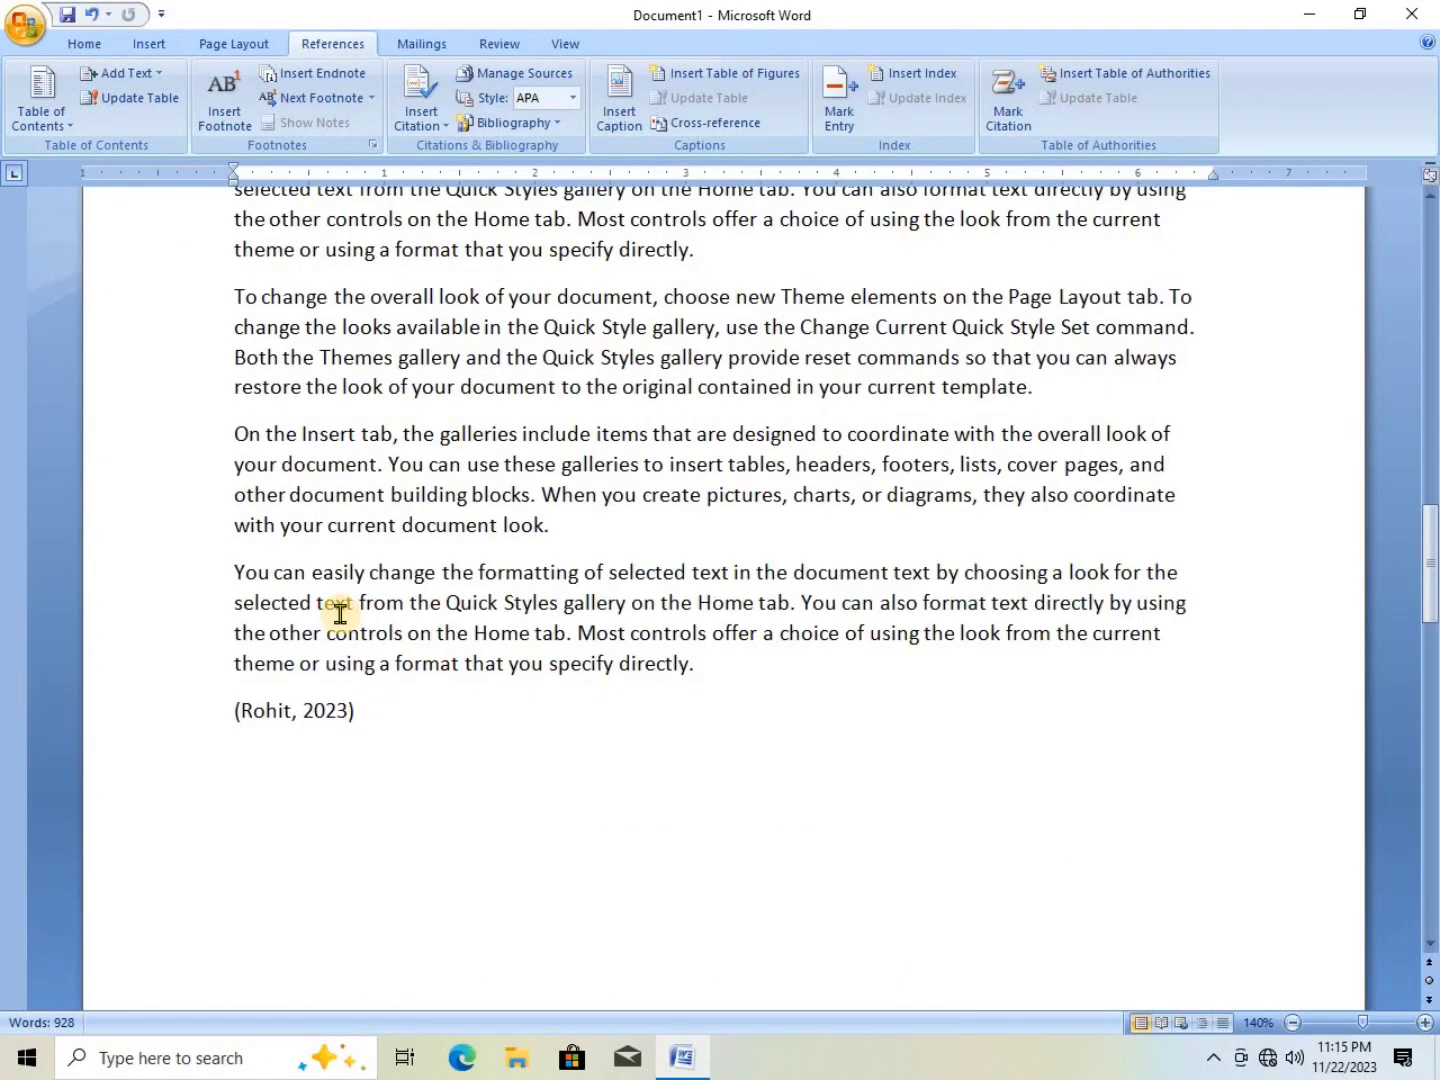
{"action": "scroll", "coordinate": [300, 520], "scroll_direction": "up", "scroll_amount": 3}
{"action": "scroll", "coordinate": [293, 704], "scroll_direction": "down", "scroll_amount": 2}
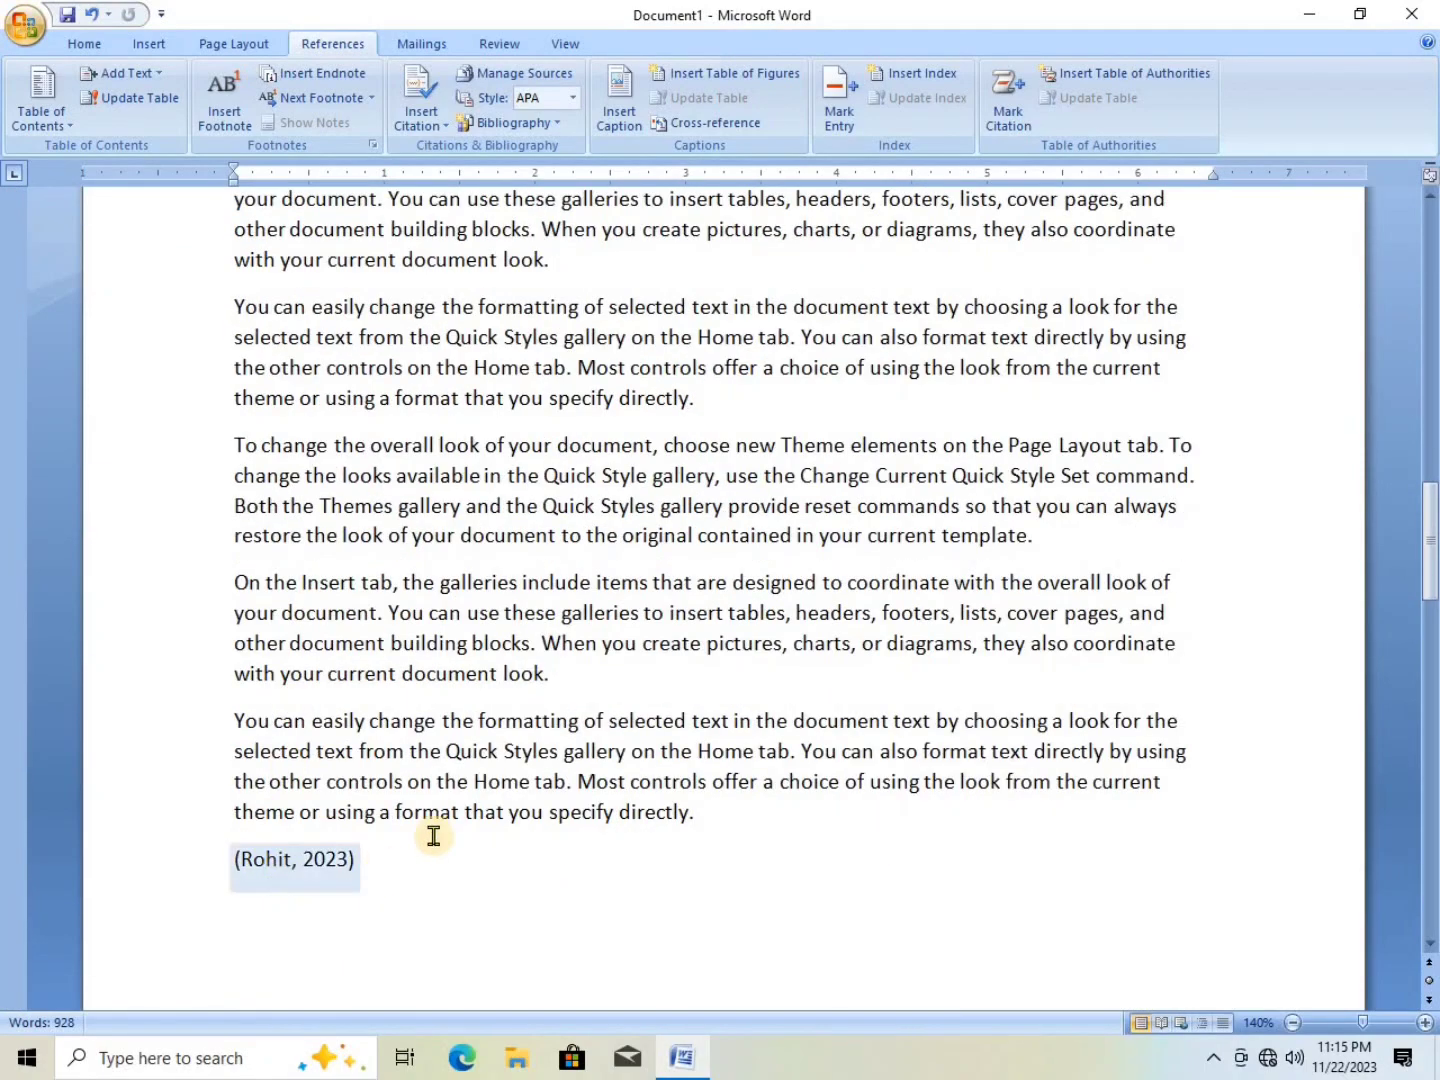
{"action": "scroll", "coordinate": [363, 681], "scroll_direction": "down", "scroll_amount": 18}
{"action": "scroll", "coordinate": [363, 680], "scroll_direction": "up", "scroll_amount": 5}
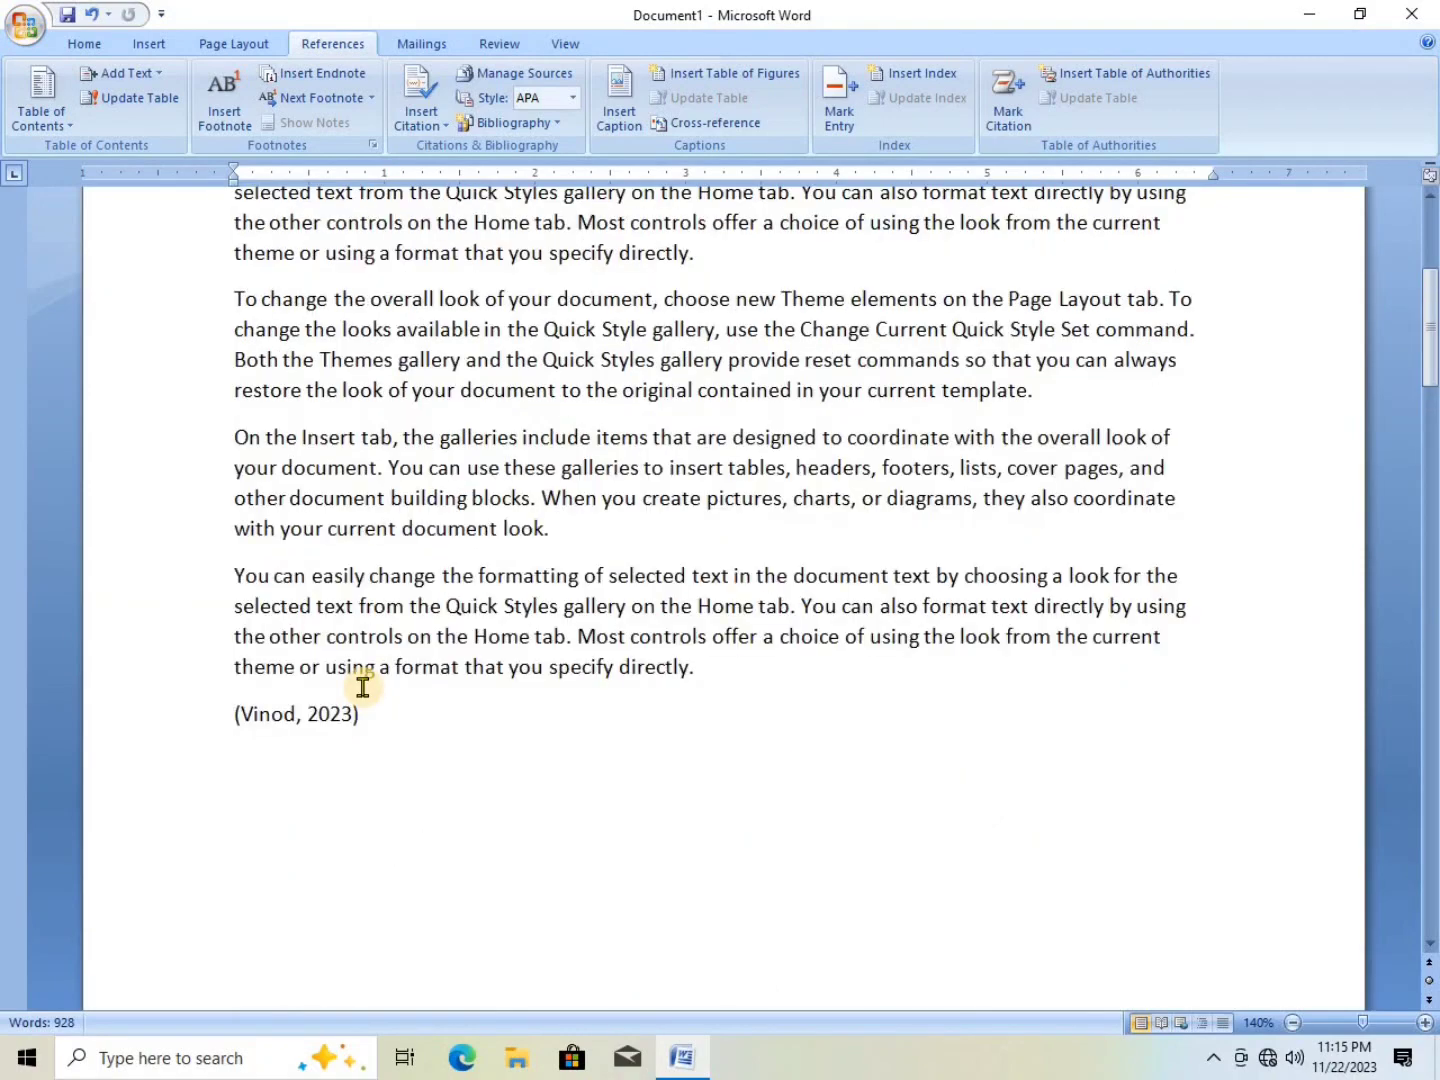
{"action": "scroll", "coordinate": [364, 687], "scroll_direction": "up", "scroll_amount": 2}
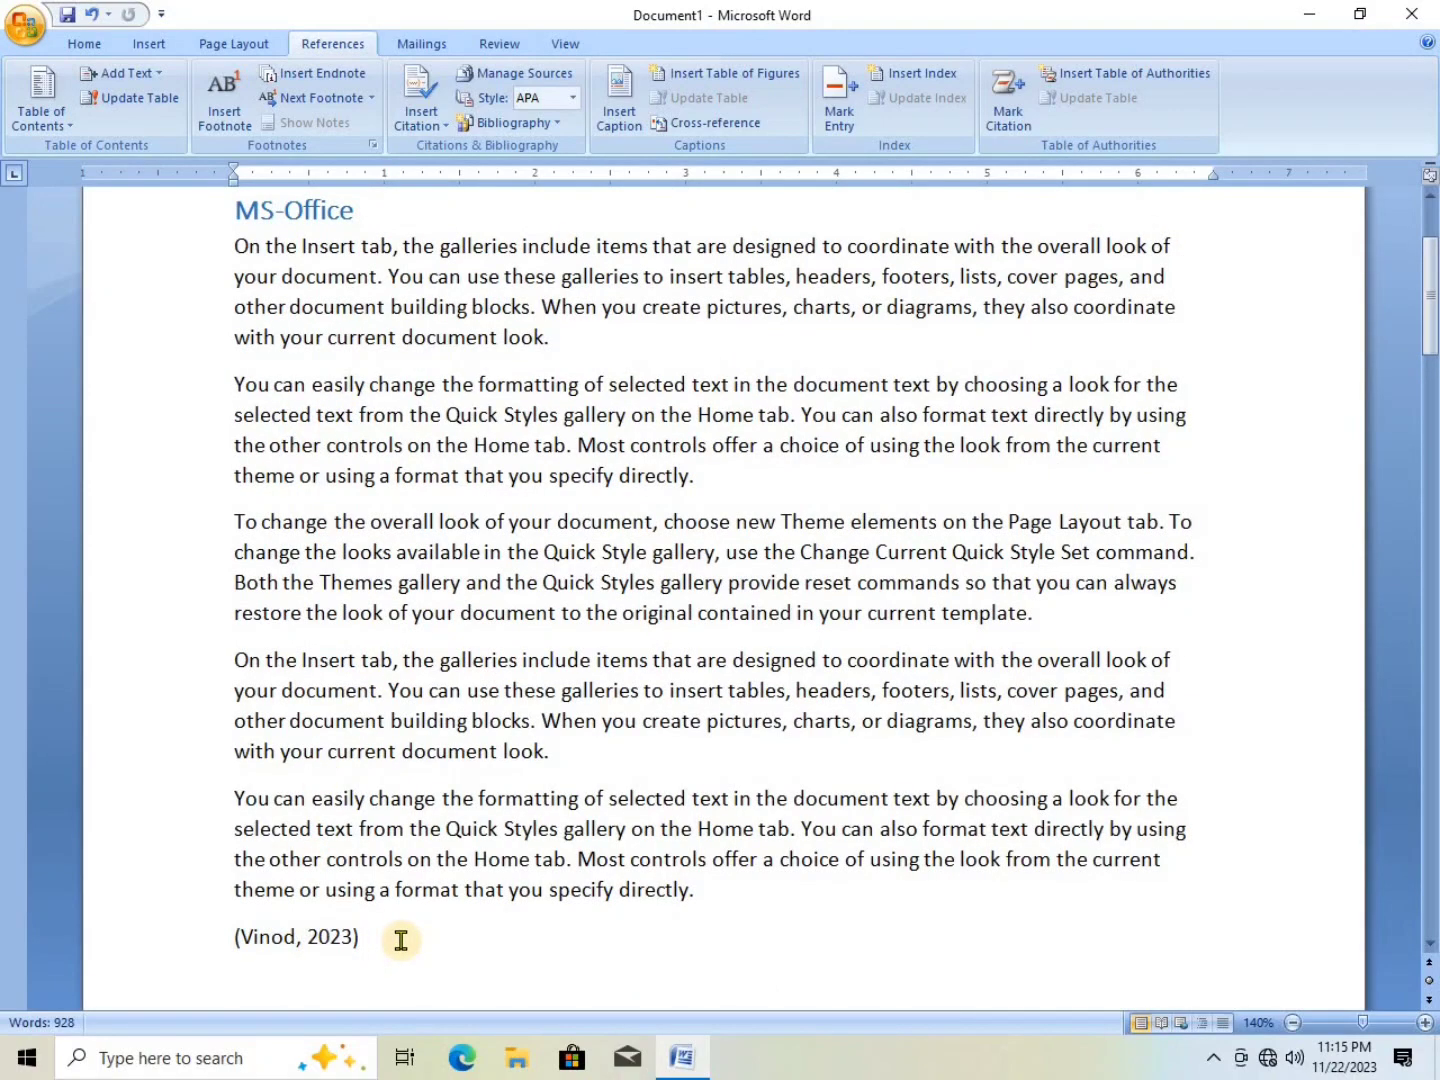
{"action": "left_click", "coordinate": [437, 135]}
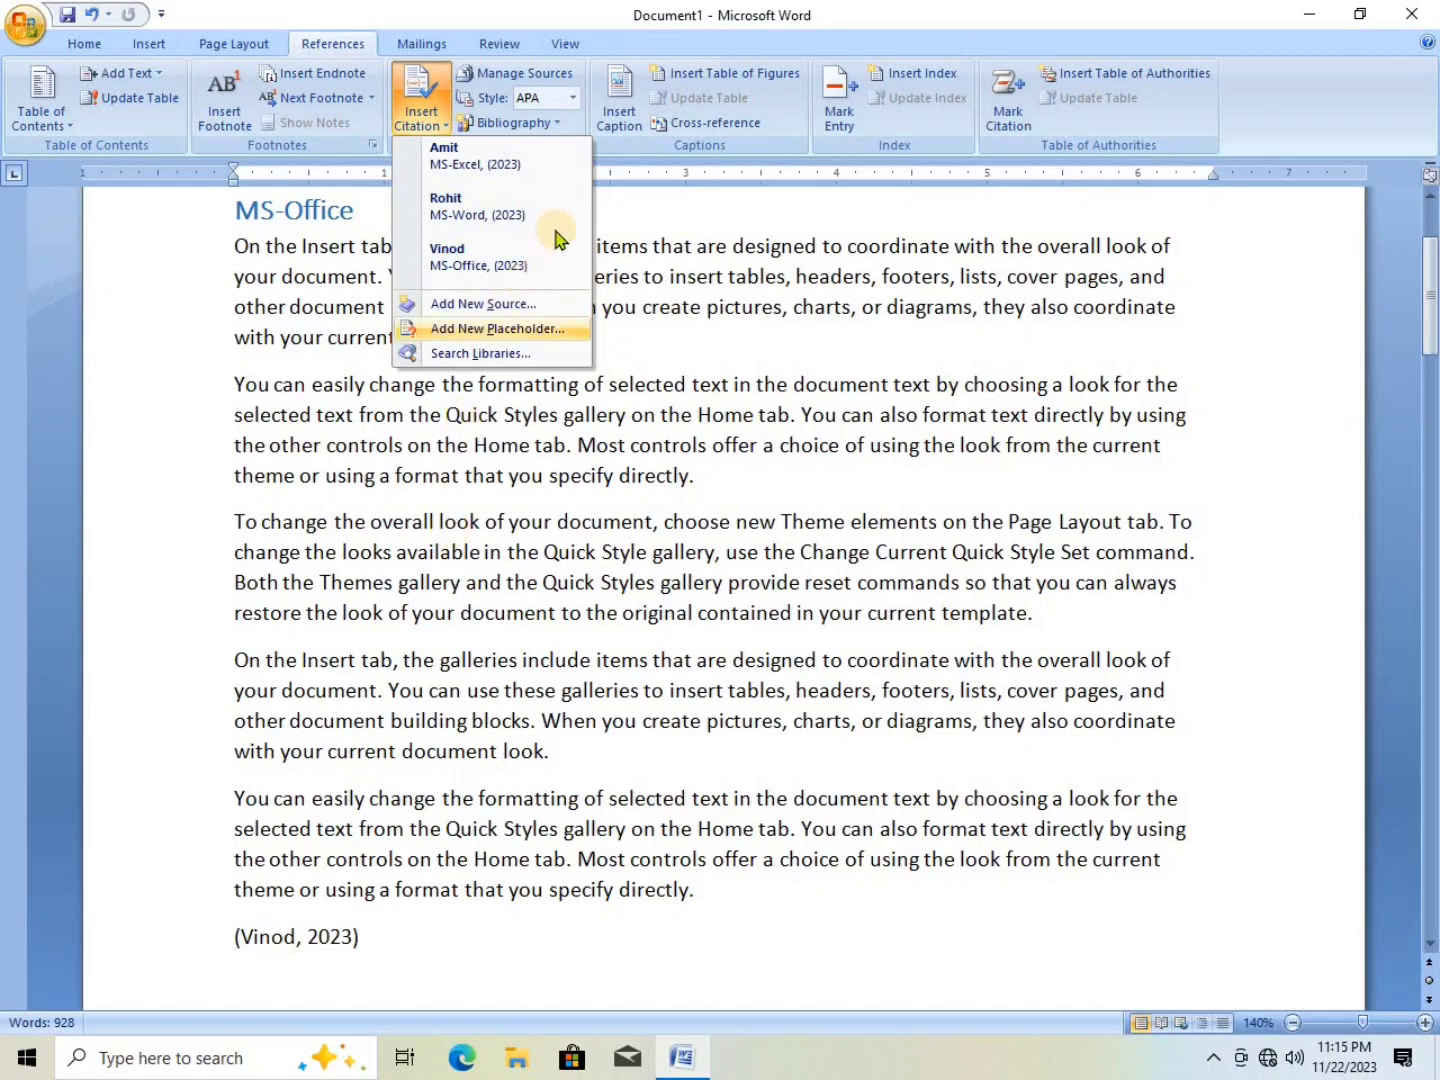
{"action": "left_click", "coordinate": [329, 935]}
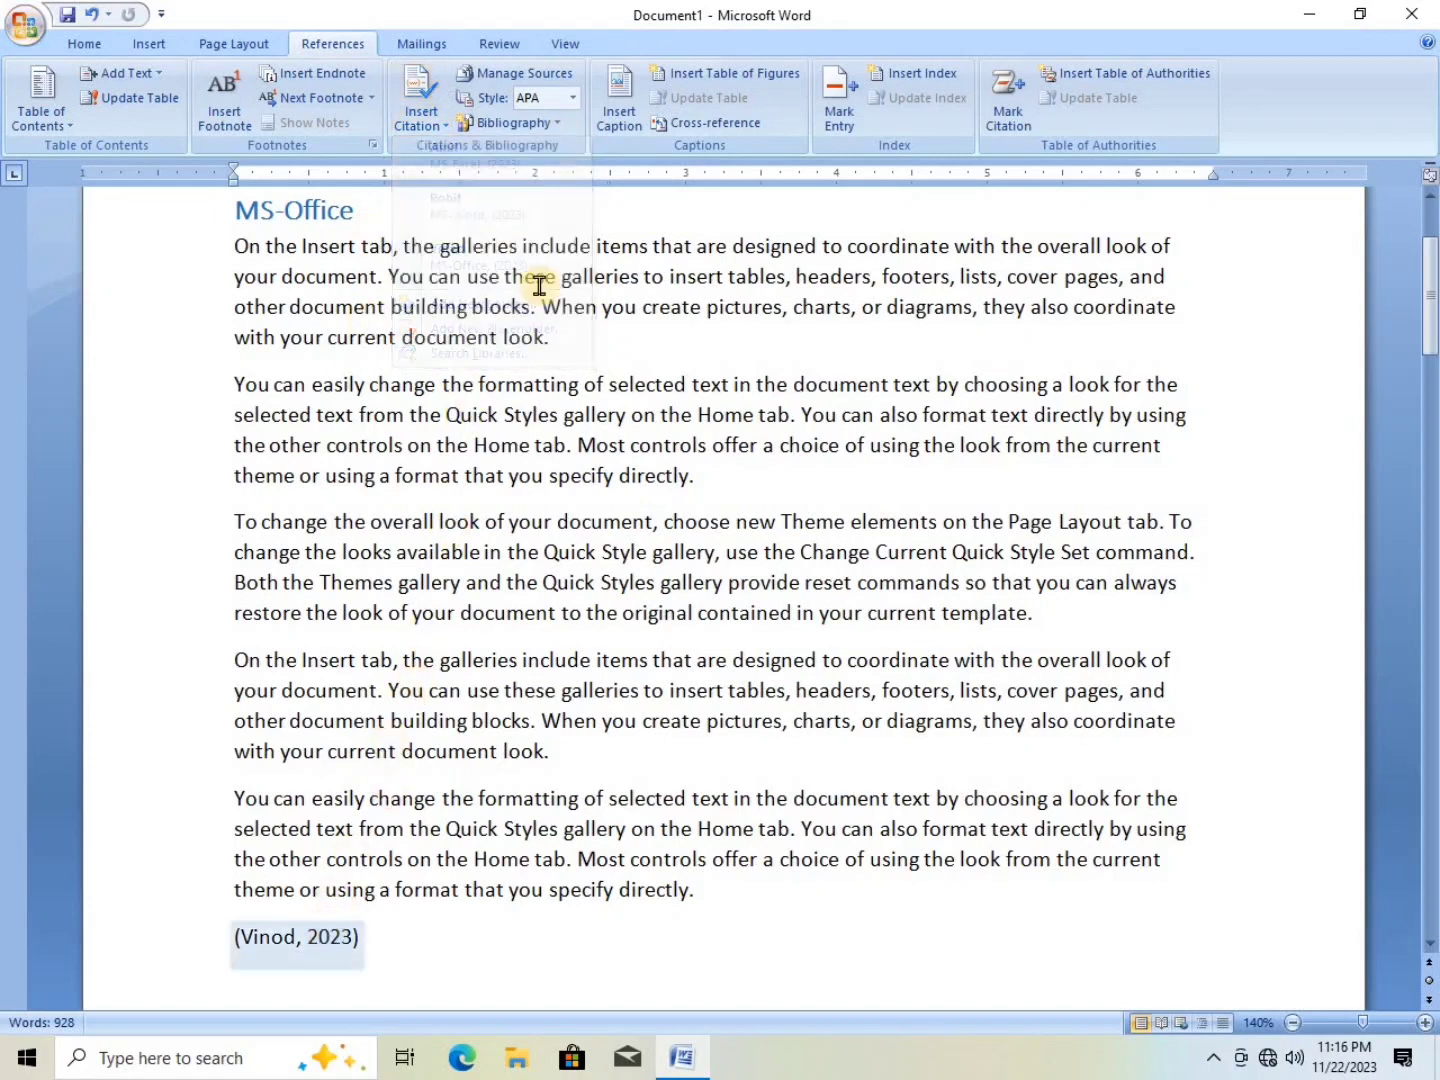
- Try the Chicago citation style on the document, and return to the APA style
{"action": "left_click", "coordinate": [572, 97]}
{"action": "left_click", "coordinate": [562, 145]}
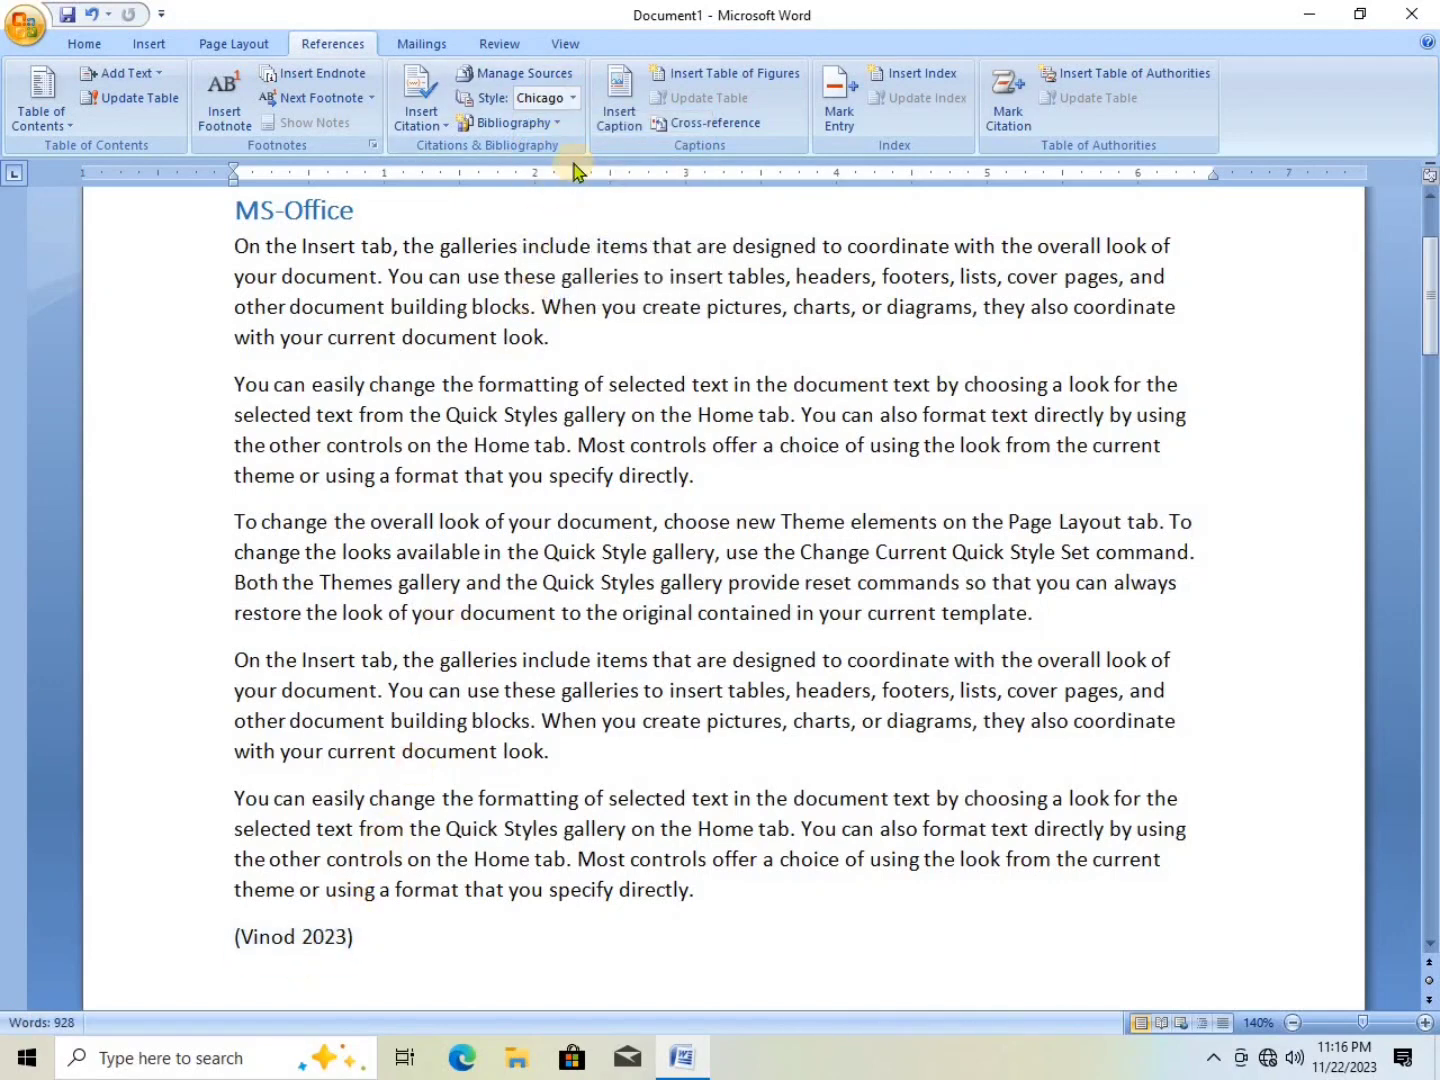
{"action": "left_click", "coordinate": [573, 97]}
{"action": "left_click", "coordinate": [566, 125]}
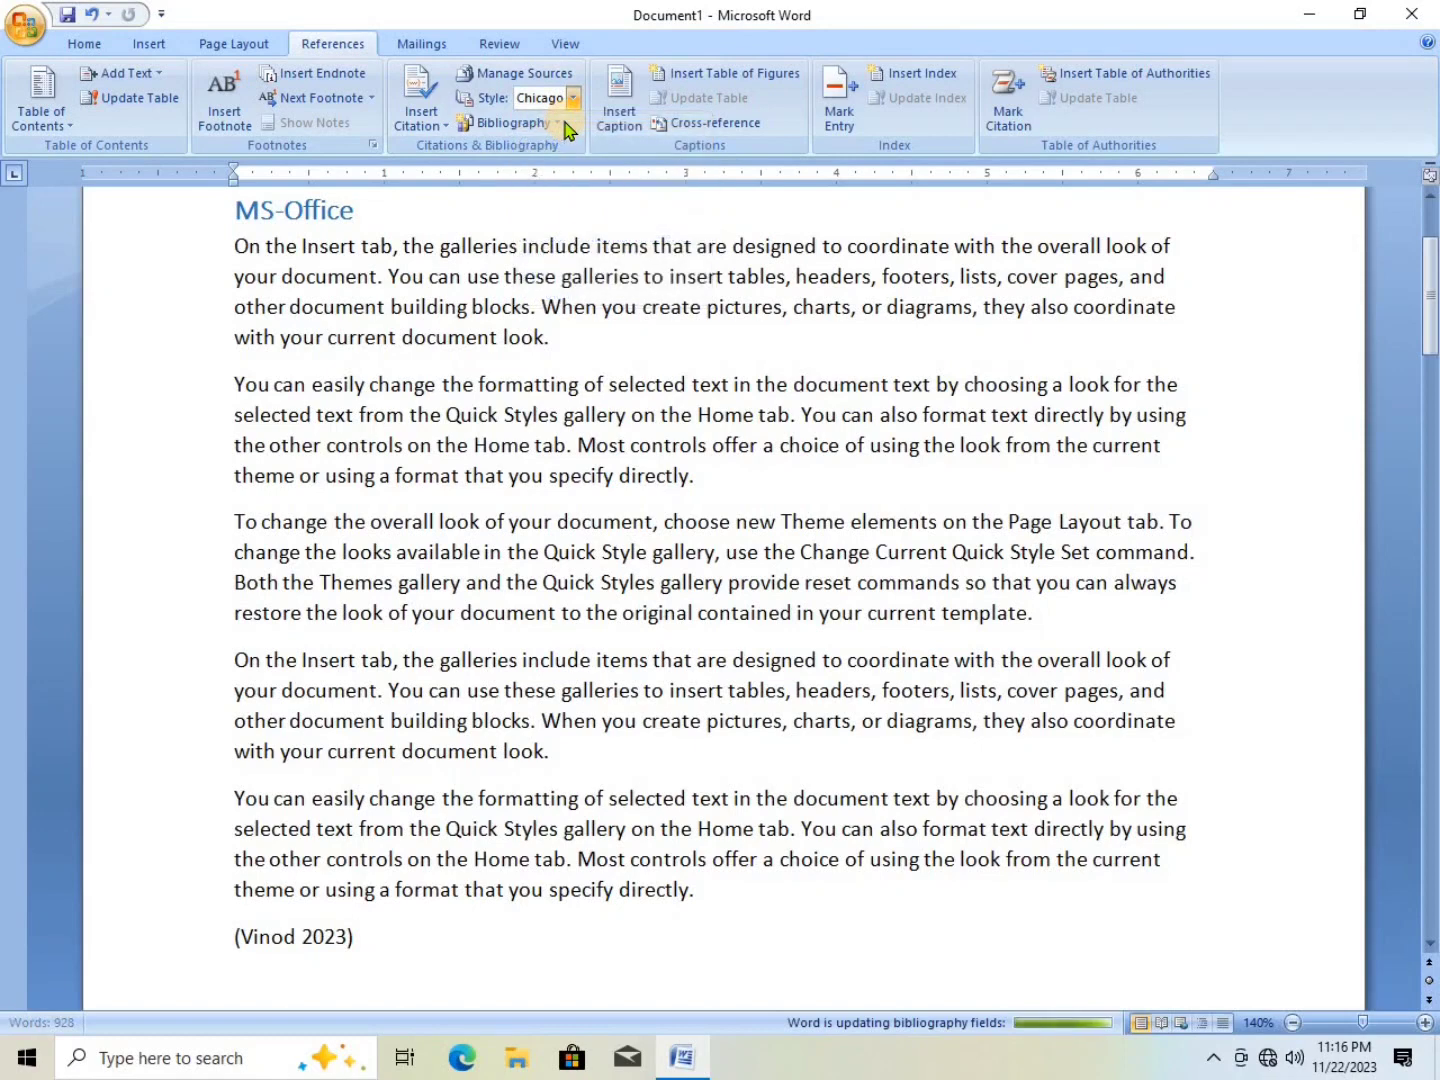
- Set the document's citation style to GOST - Name Sort
{"action": "left_click", "coordinate": [573, 97]}
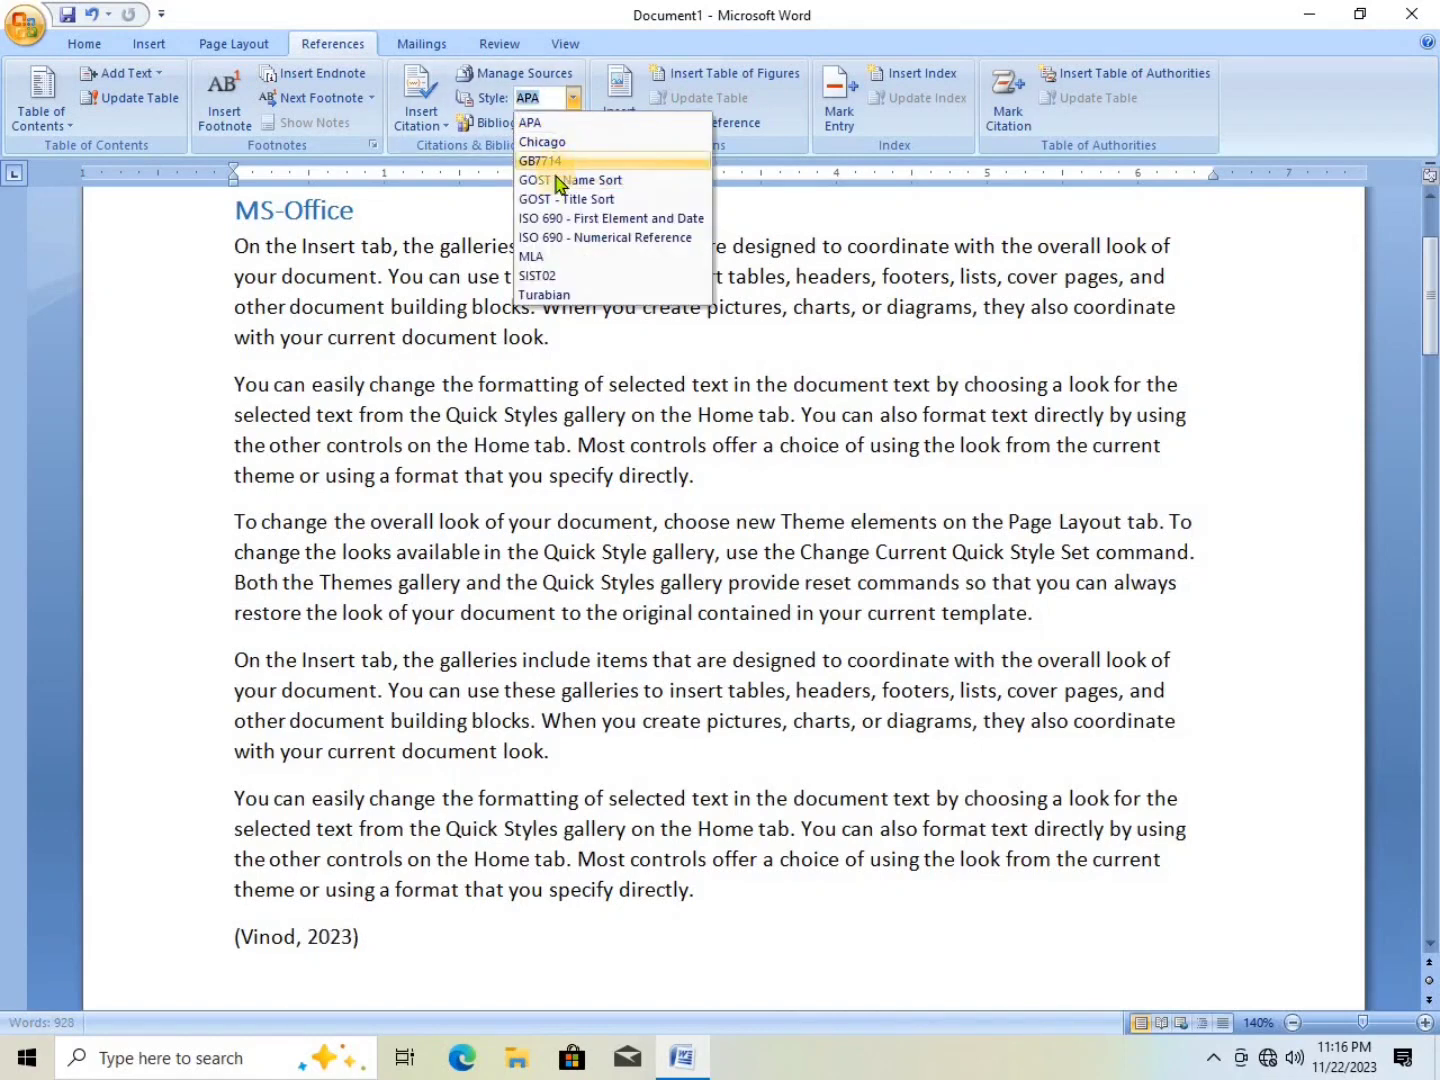
{"action": "left_click", "coordinate": [556, 180]}
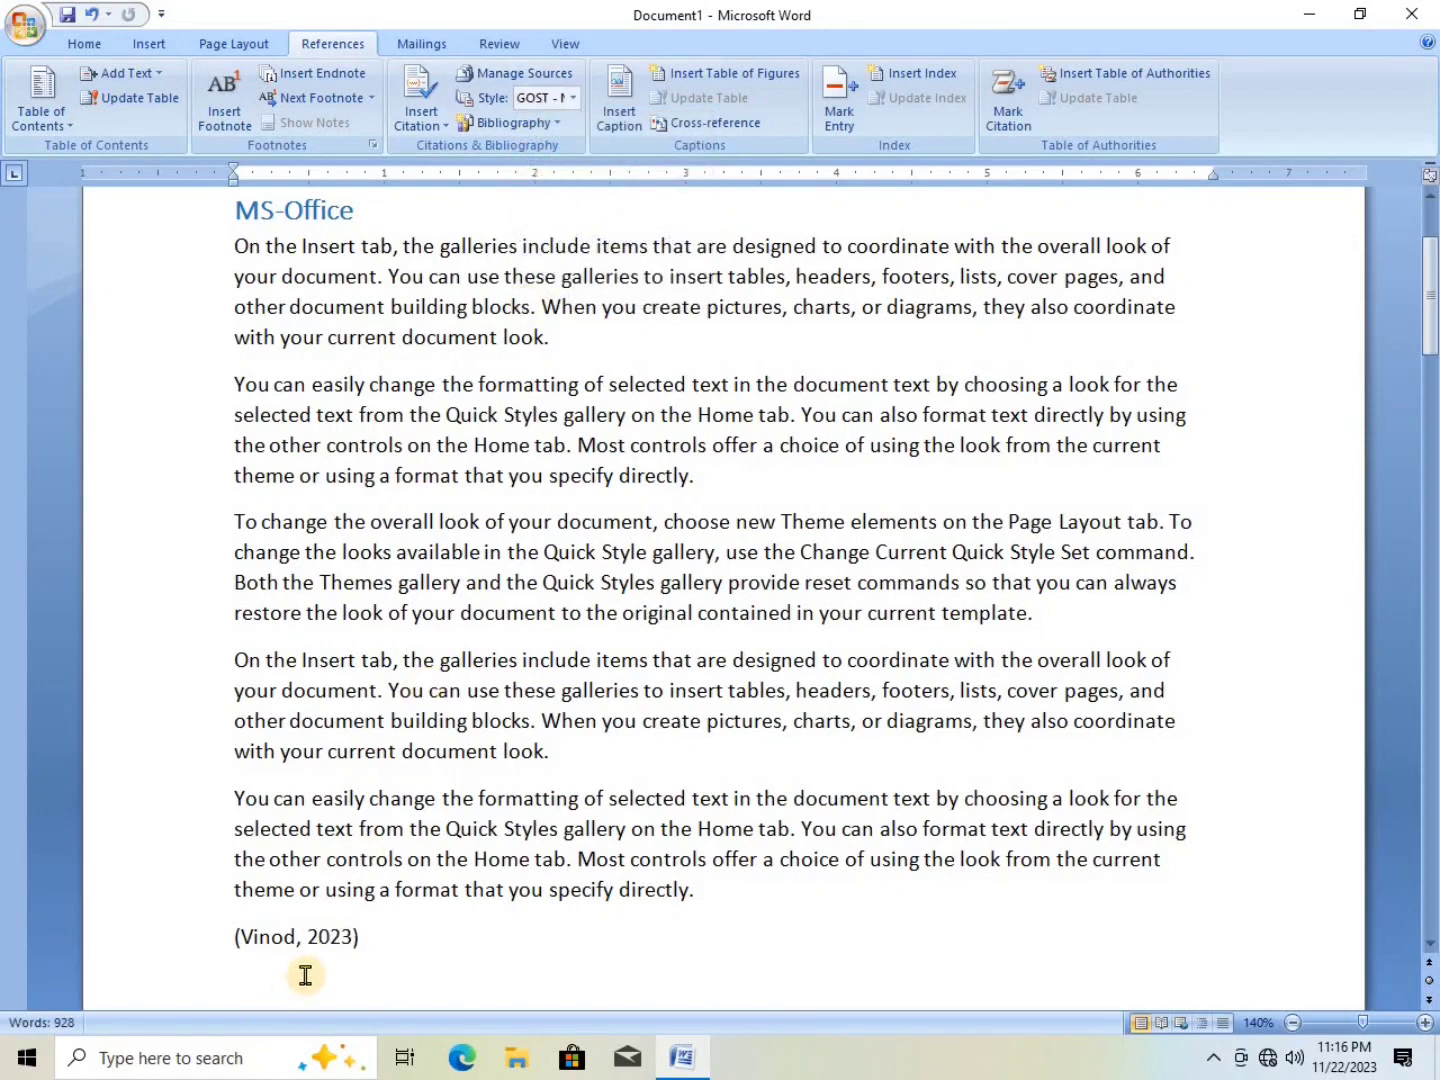
- Set the document's citation style to APA and check the list of sources available for citing
{"action": "left_click", "coordinate": [573, 96]}
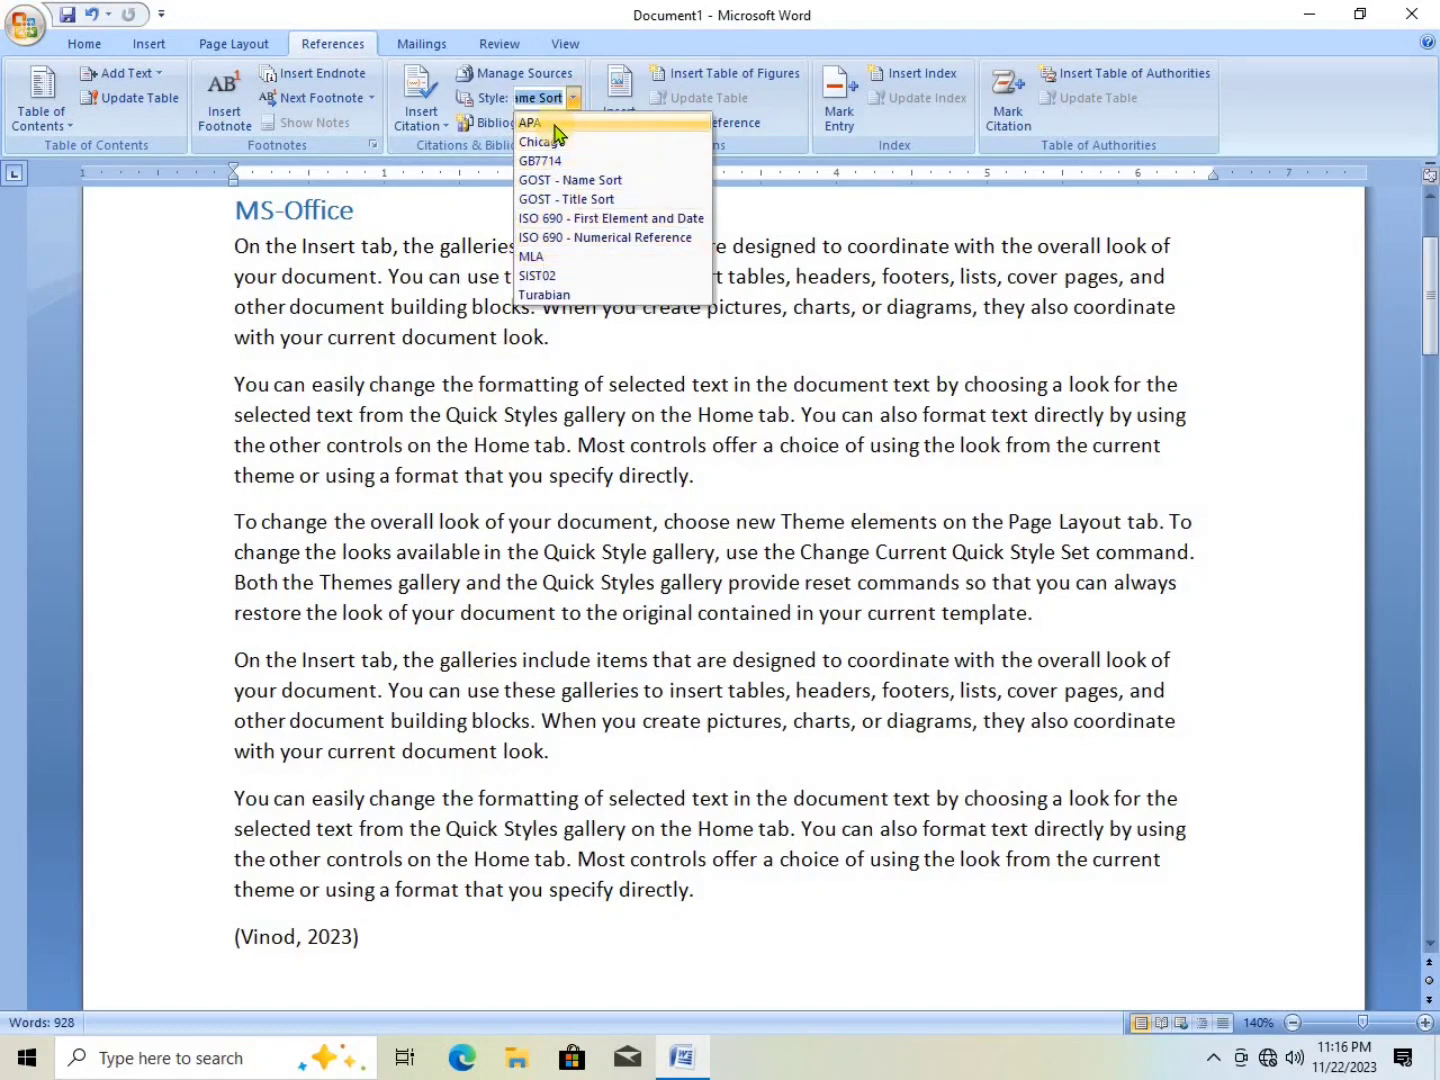
{"action": "left_click", "coordinate": [553, 123]}
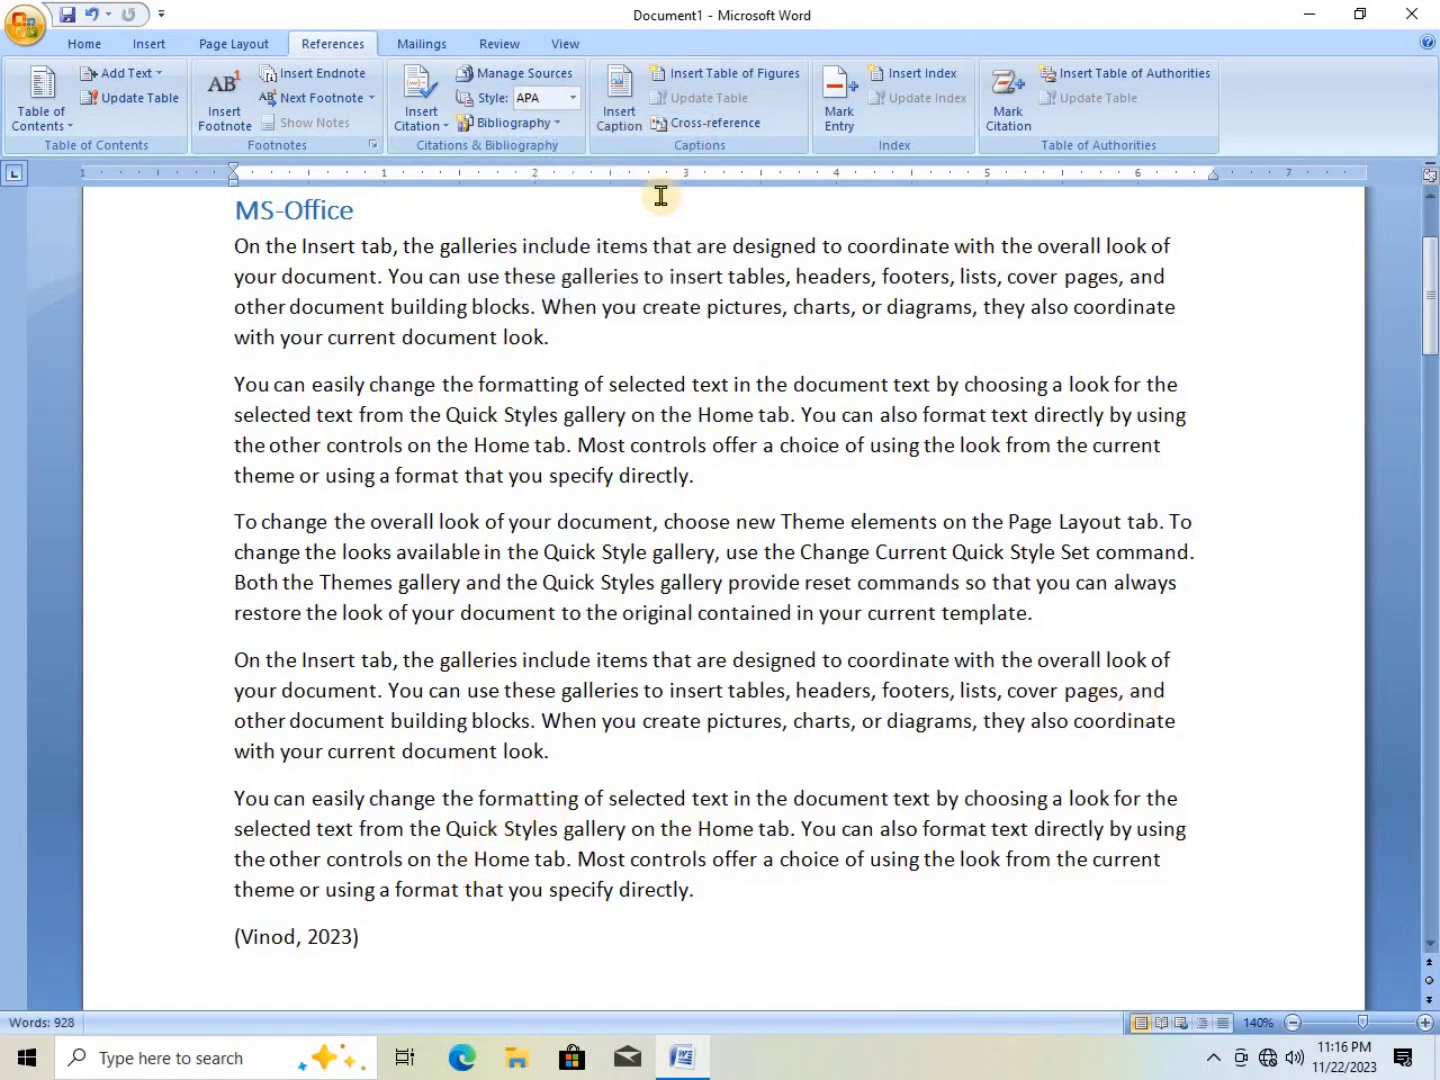
{"action": "left_click", "coordinate": [436, 121]}
{"action": "left_click", "coordinate": [672, 270]}
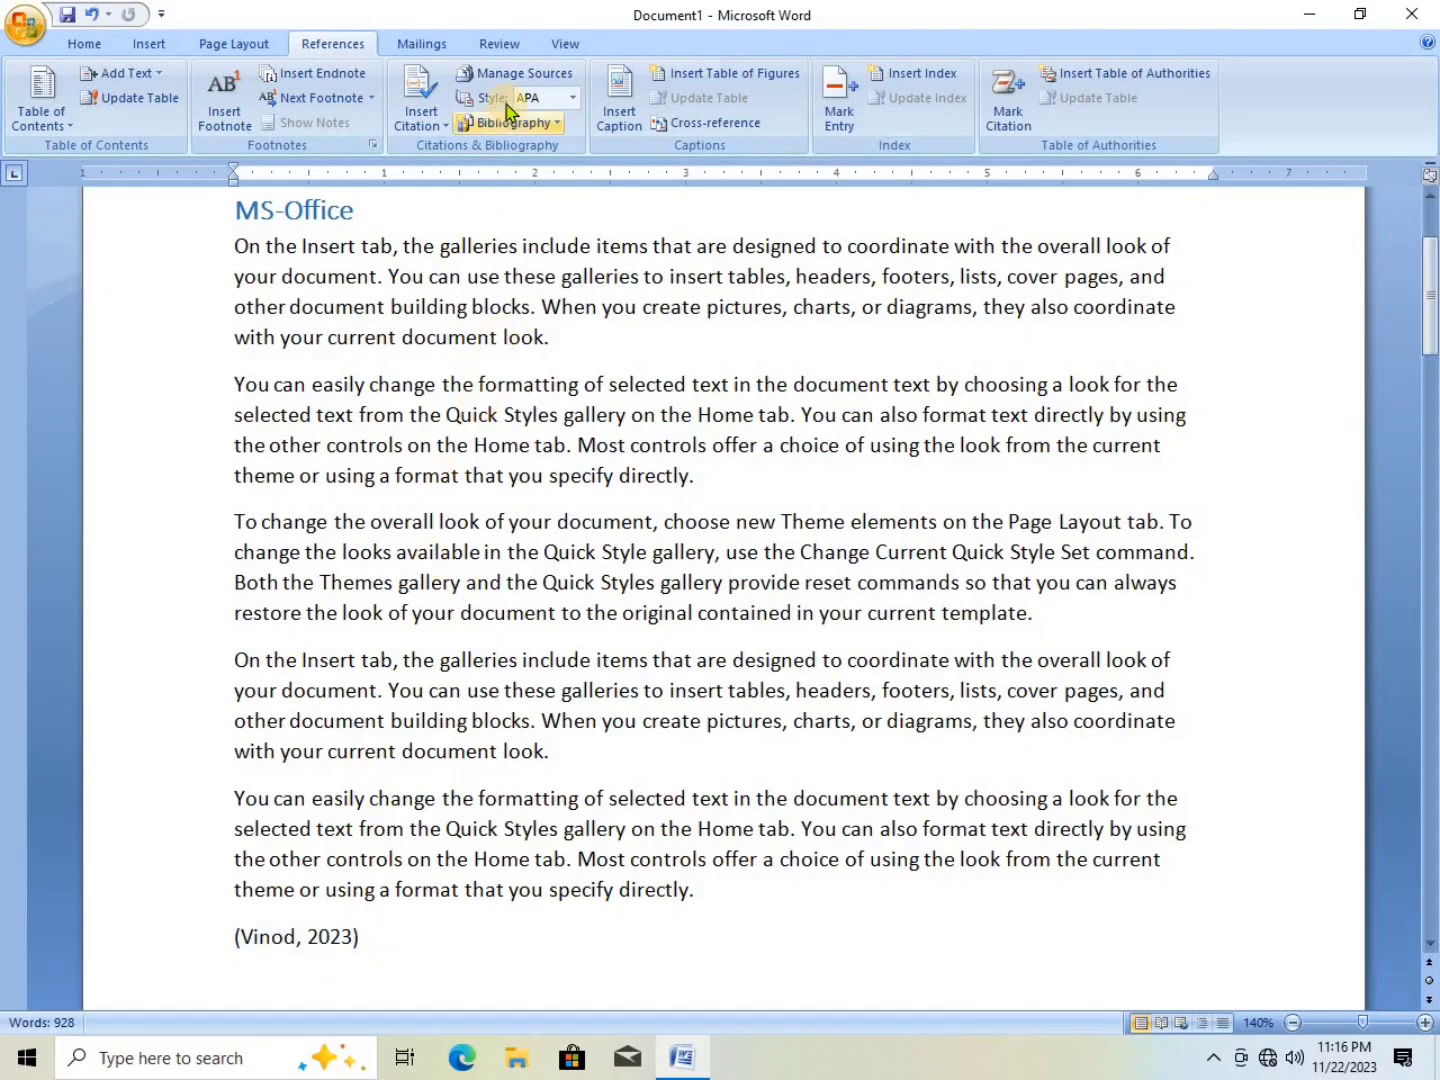
{"action": "left_click", "coordinate": [431, 122]}
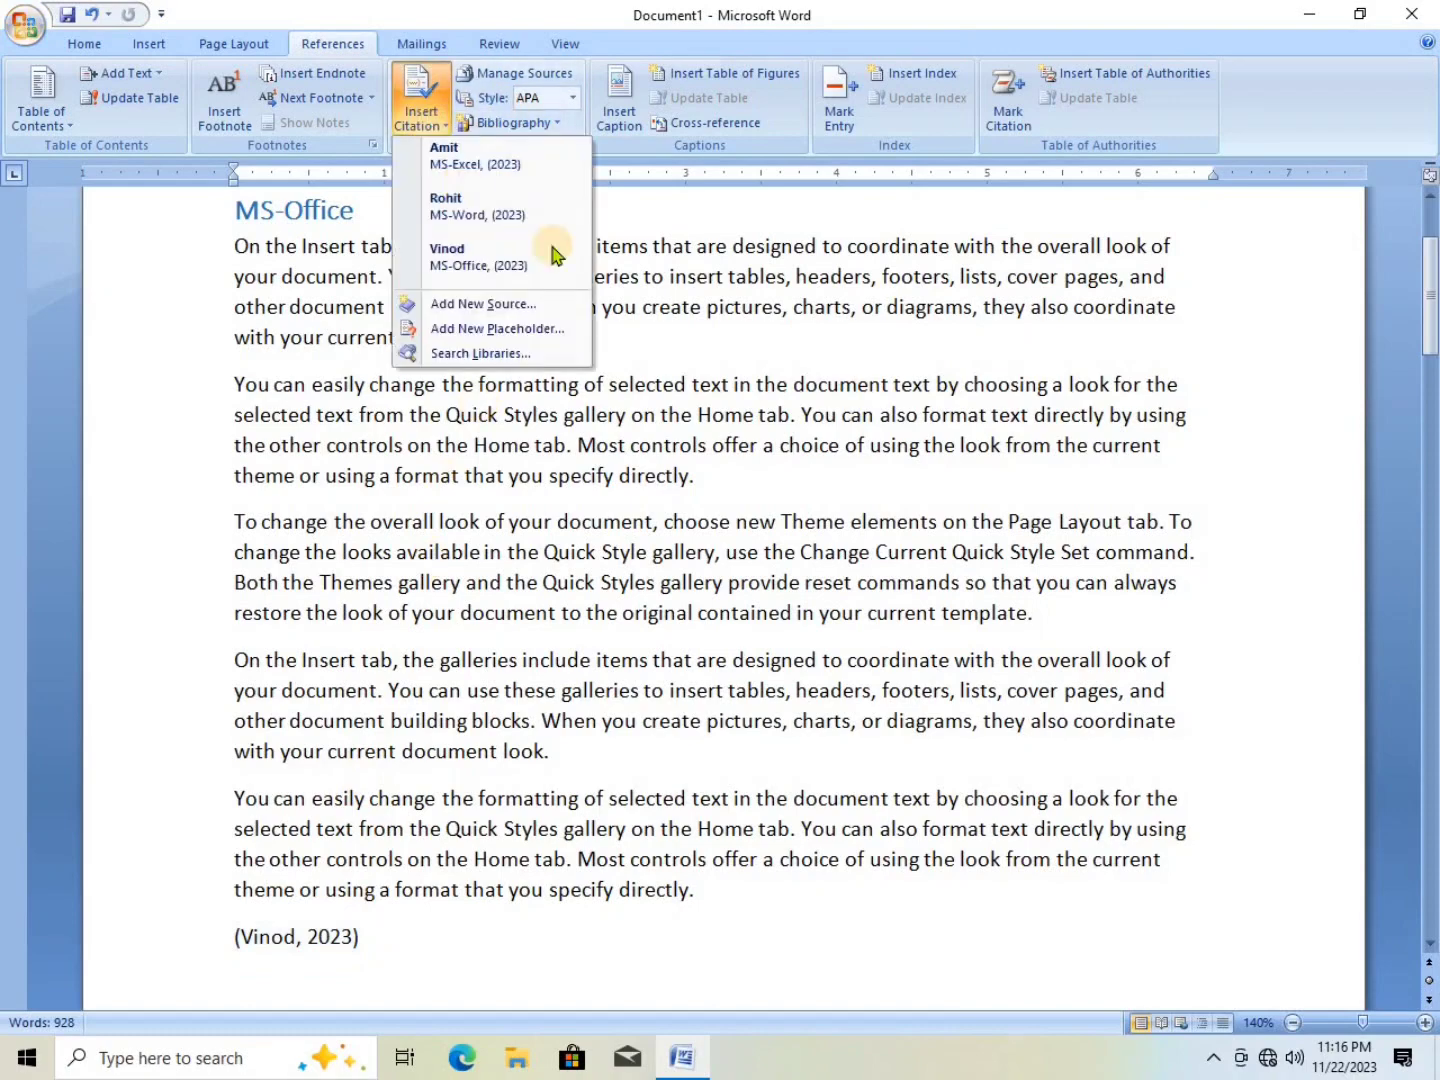
{"action": "left_click", "coordinate": [673, 268]}
- Review the sources in the Source Manager's master list and current list, including each current source's citation and bibliography preview
{"action": "left_click", "coordinate": [516, 77]}
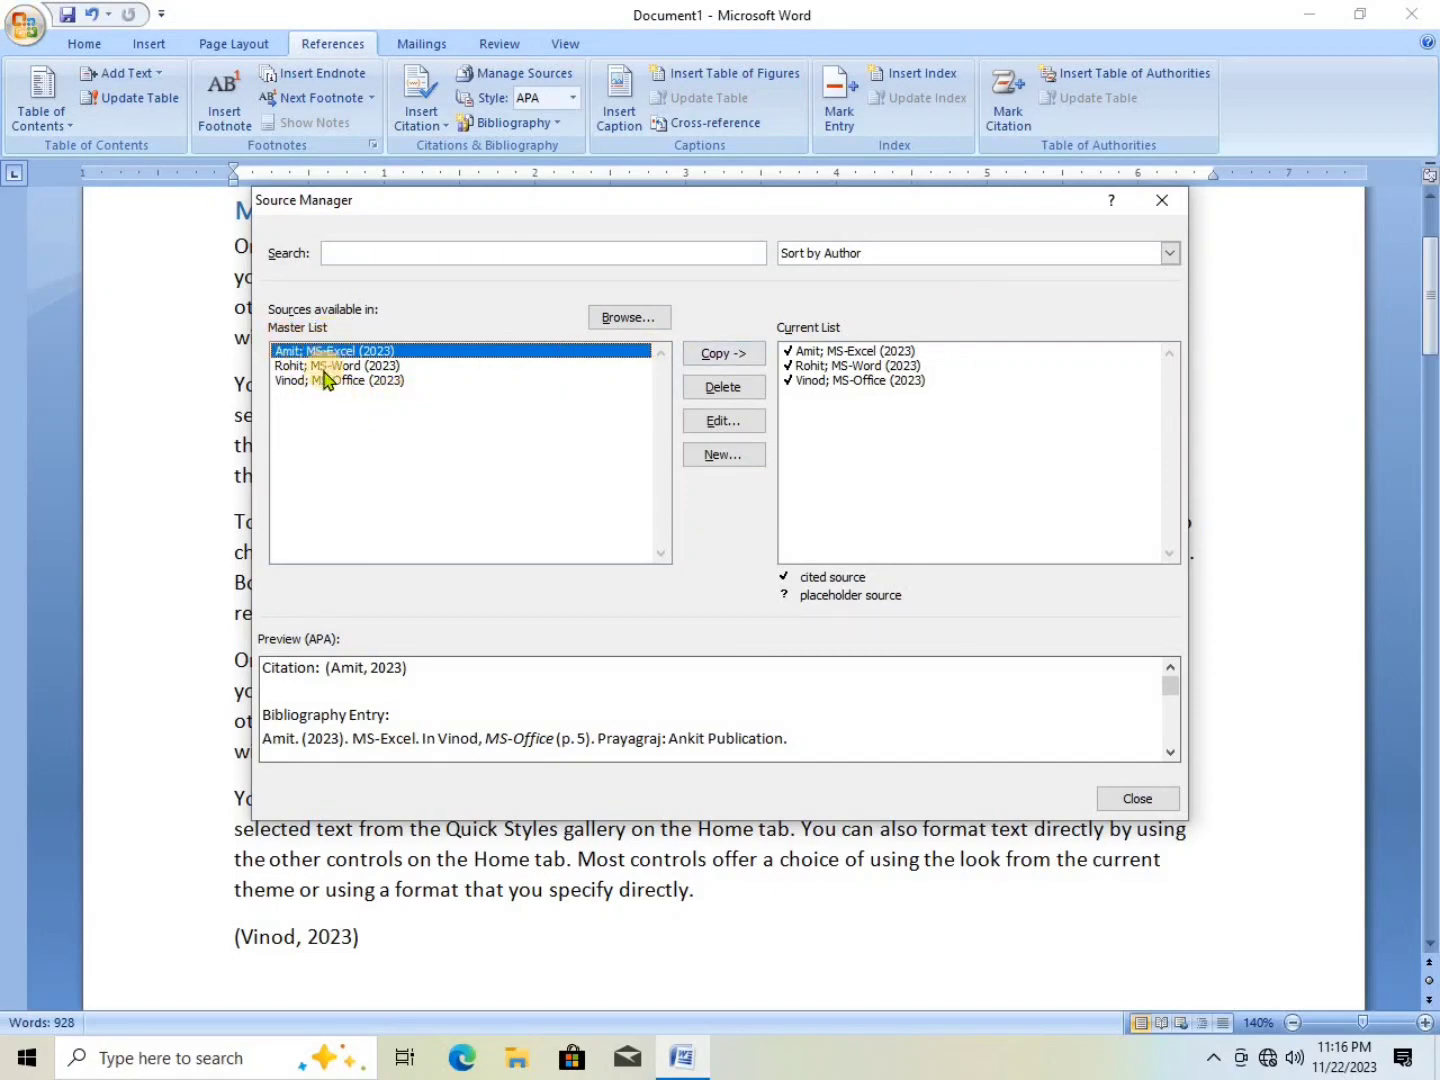
{"action": "left_click", "coordinate": [723, 354]}
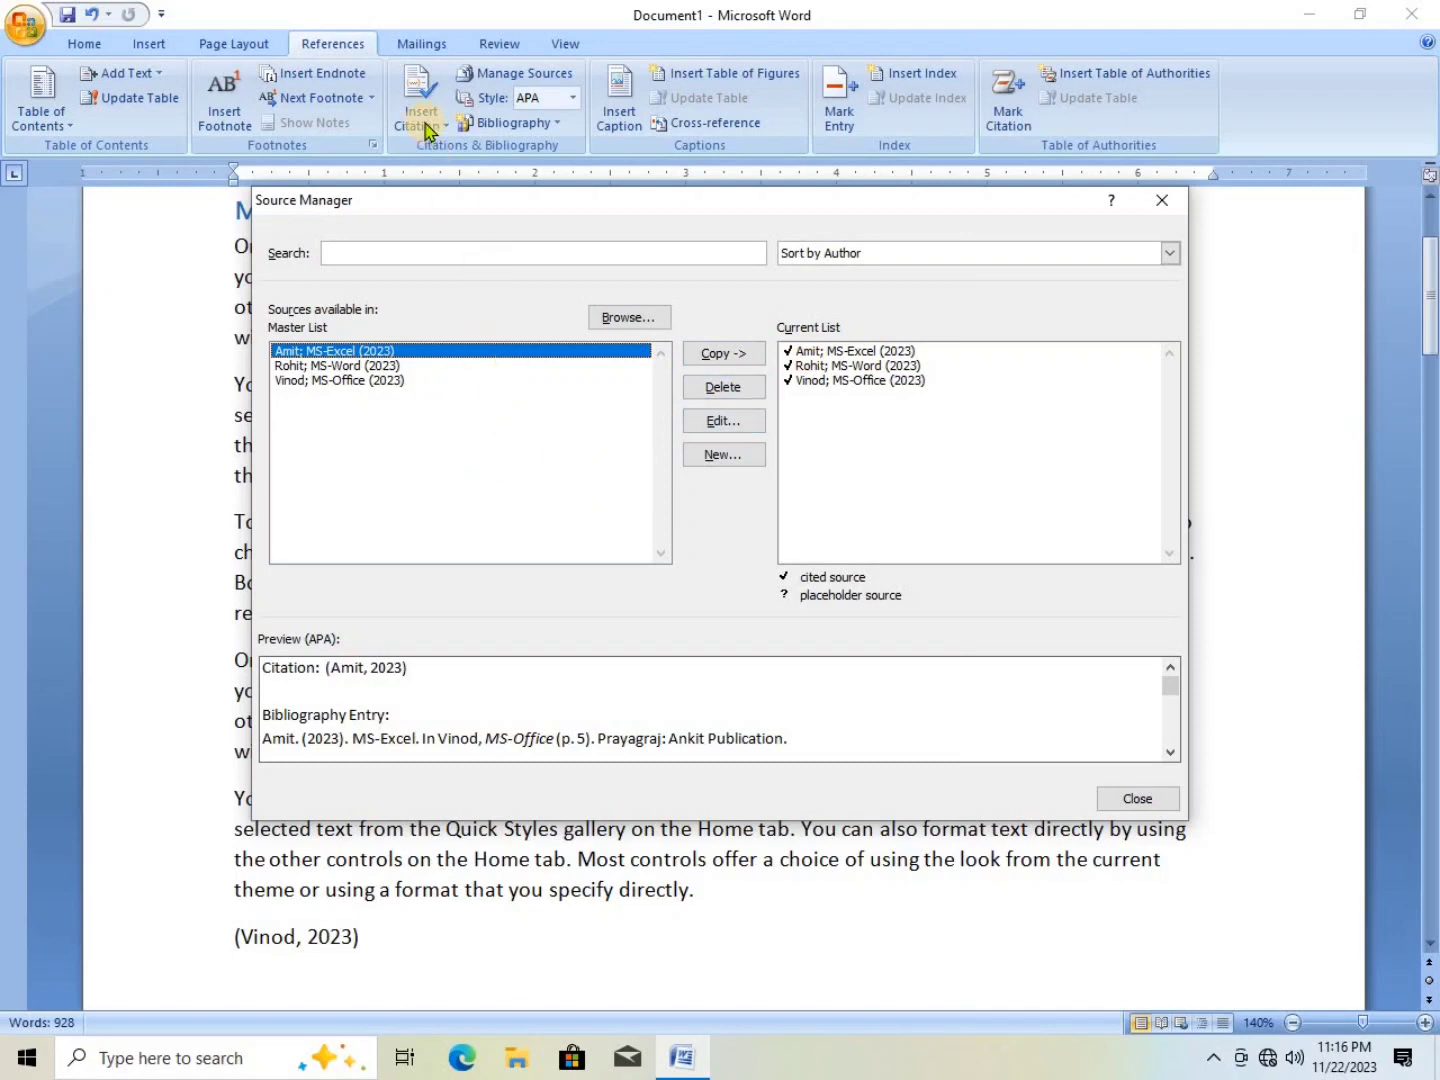
{"action": "left_click", "coordinate": [832, 352]}
{"action": "key", "text": "Down"}
{"action": "key", "text": "Down"}
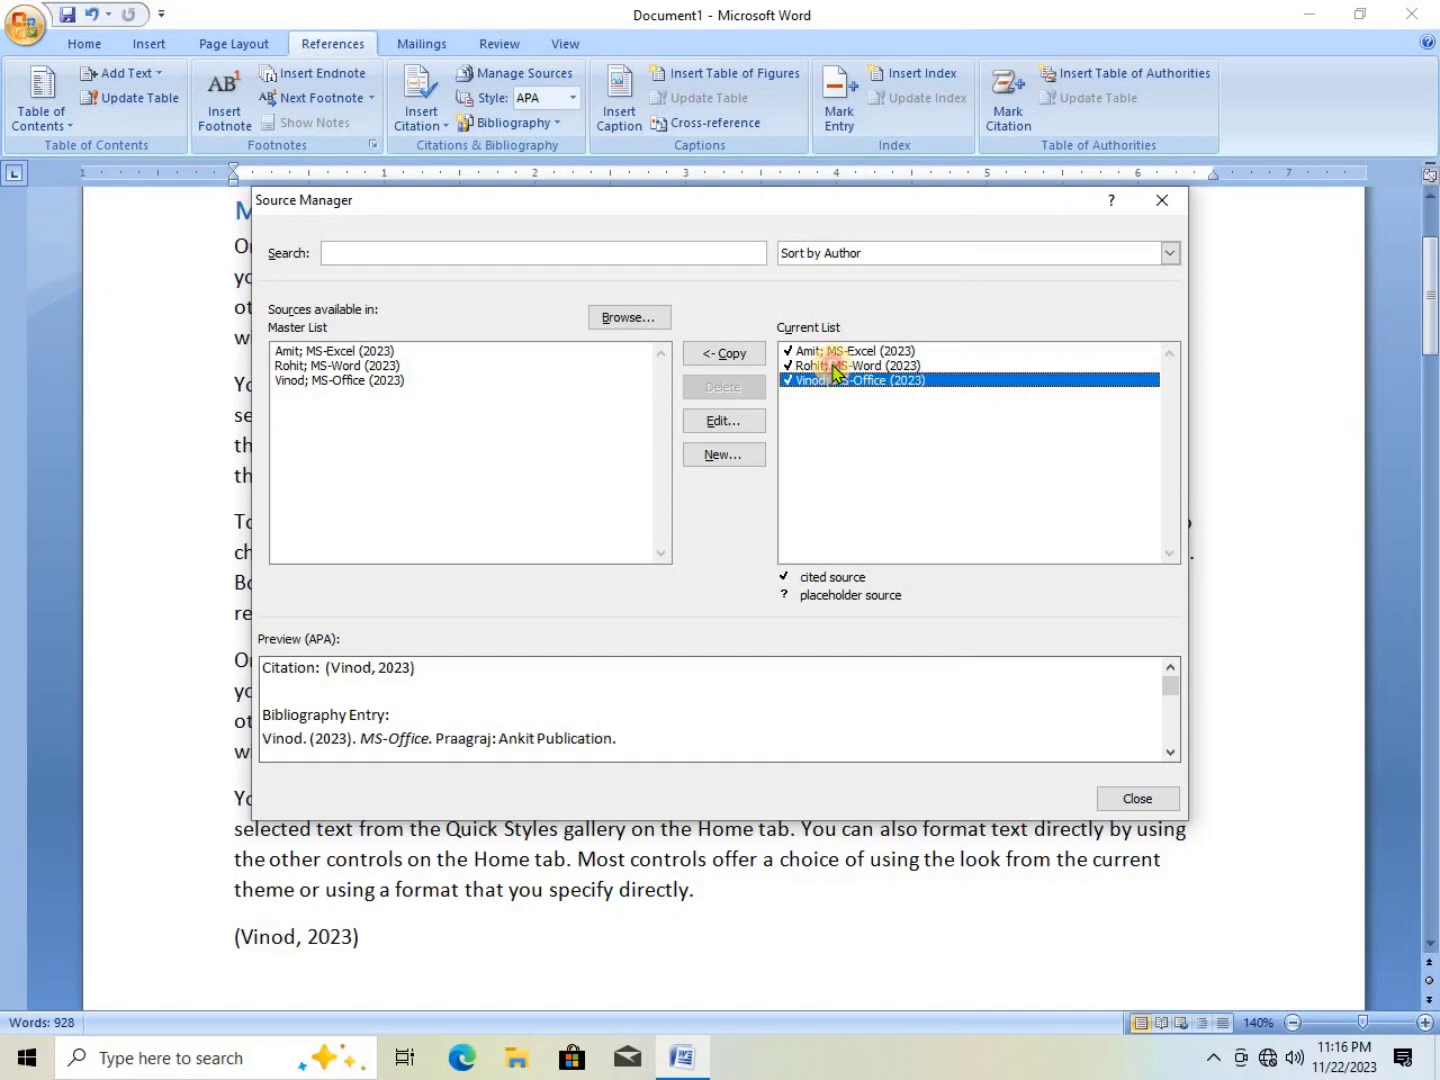
{"action": "key", "text": "Up"}
{"action": "key", "text": "Up"}
{"action": "key", "text": "Down"}
{"action": "key", "text": "Down"}
{"action": "left_click", "coordinate": [833, 352]}
{"action": "key", "text": "Down"}
{"action": "key", "text": "Down"}
{"action": "left_click", "coordinate": [810, 352]}
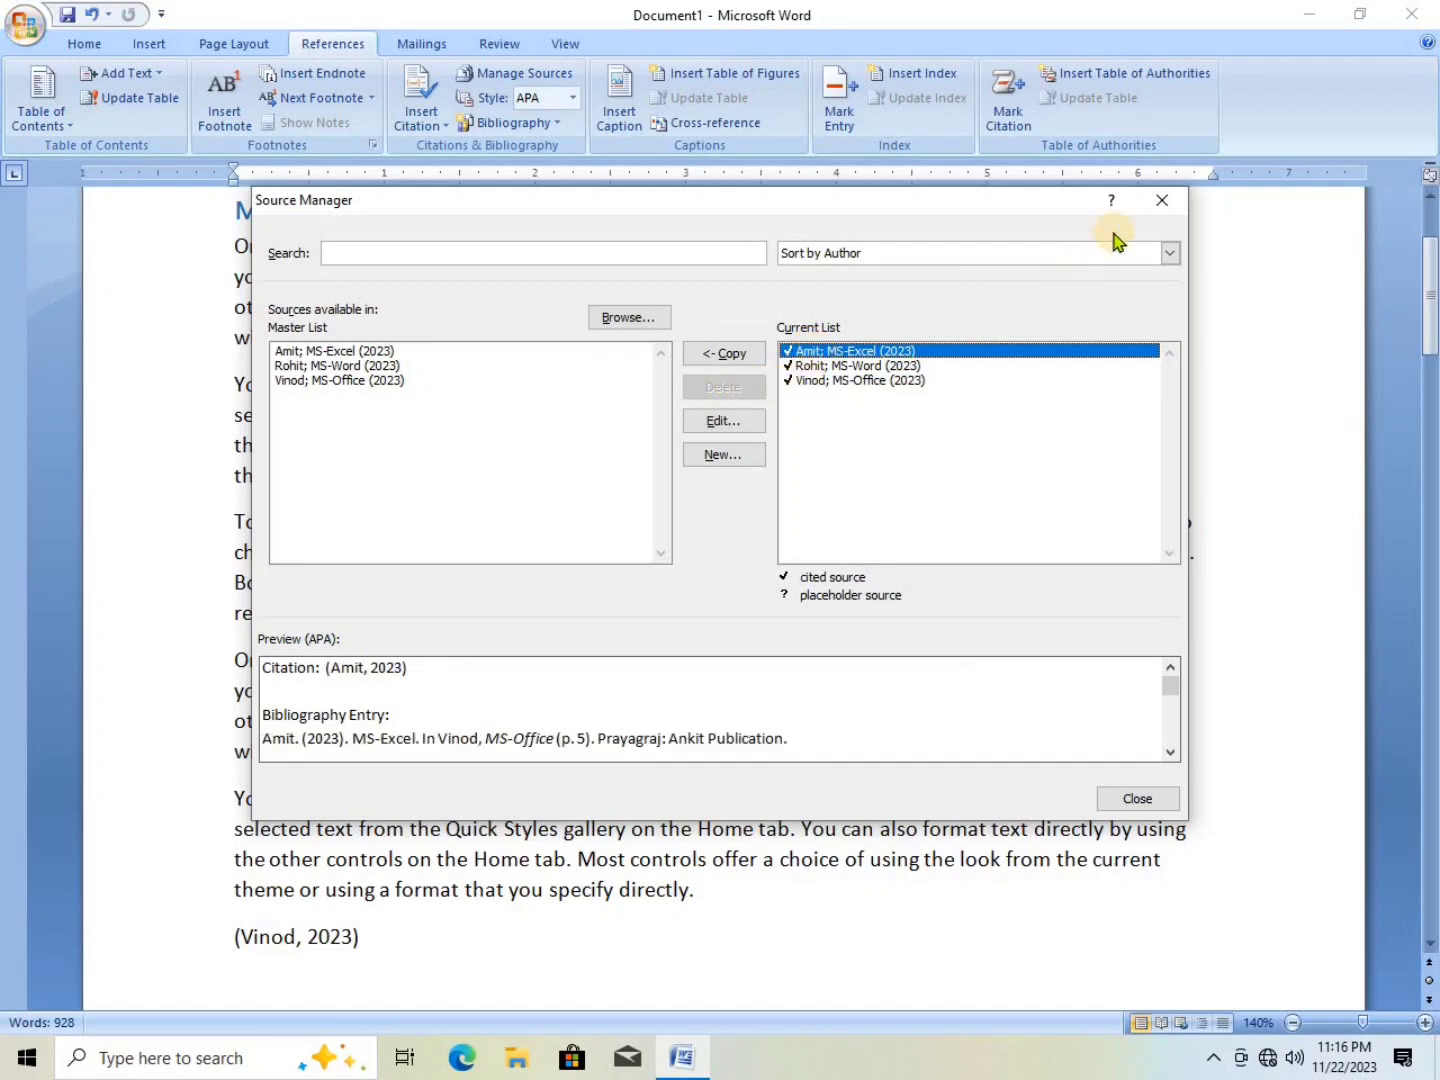
{"action": "left_click", "coordinate": [1161, 201]}
- Delete the citation below the last paragraph of the MS-Excel page
{"action": "scroll", "coordinate": [423, 440], "scroll_direction": "down", "scroll_amount": 10}
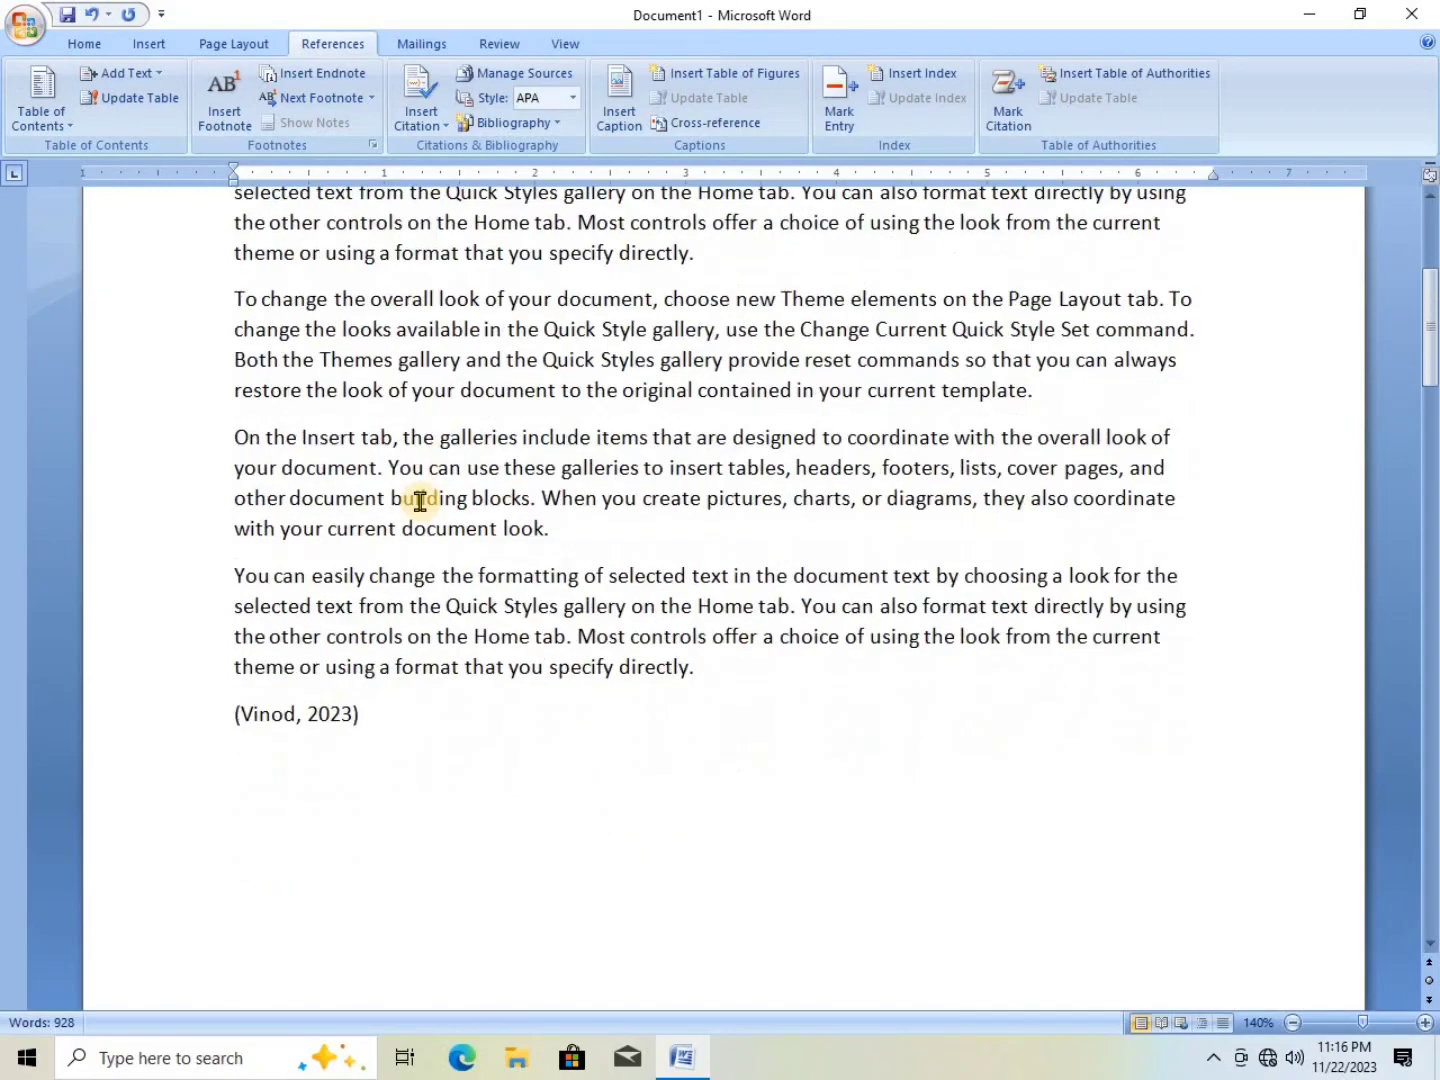
{"action": "scroll", "coordinate": [383, 584], "scroll_direction": "down", "scroll_amount": 12}
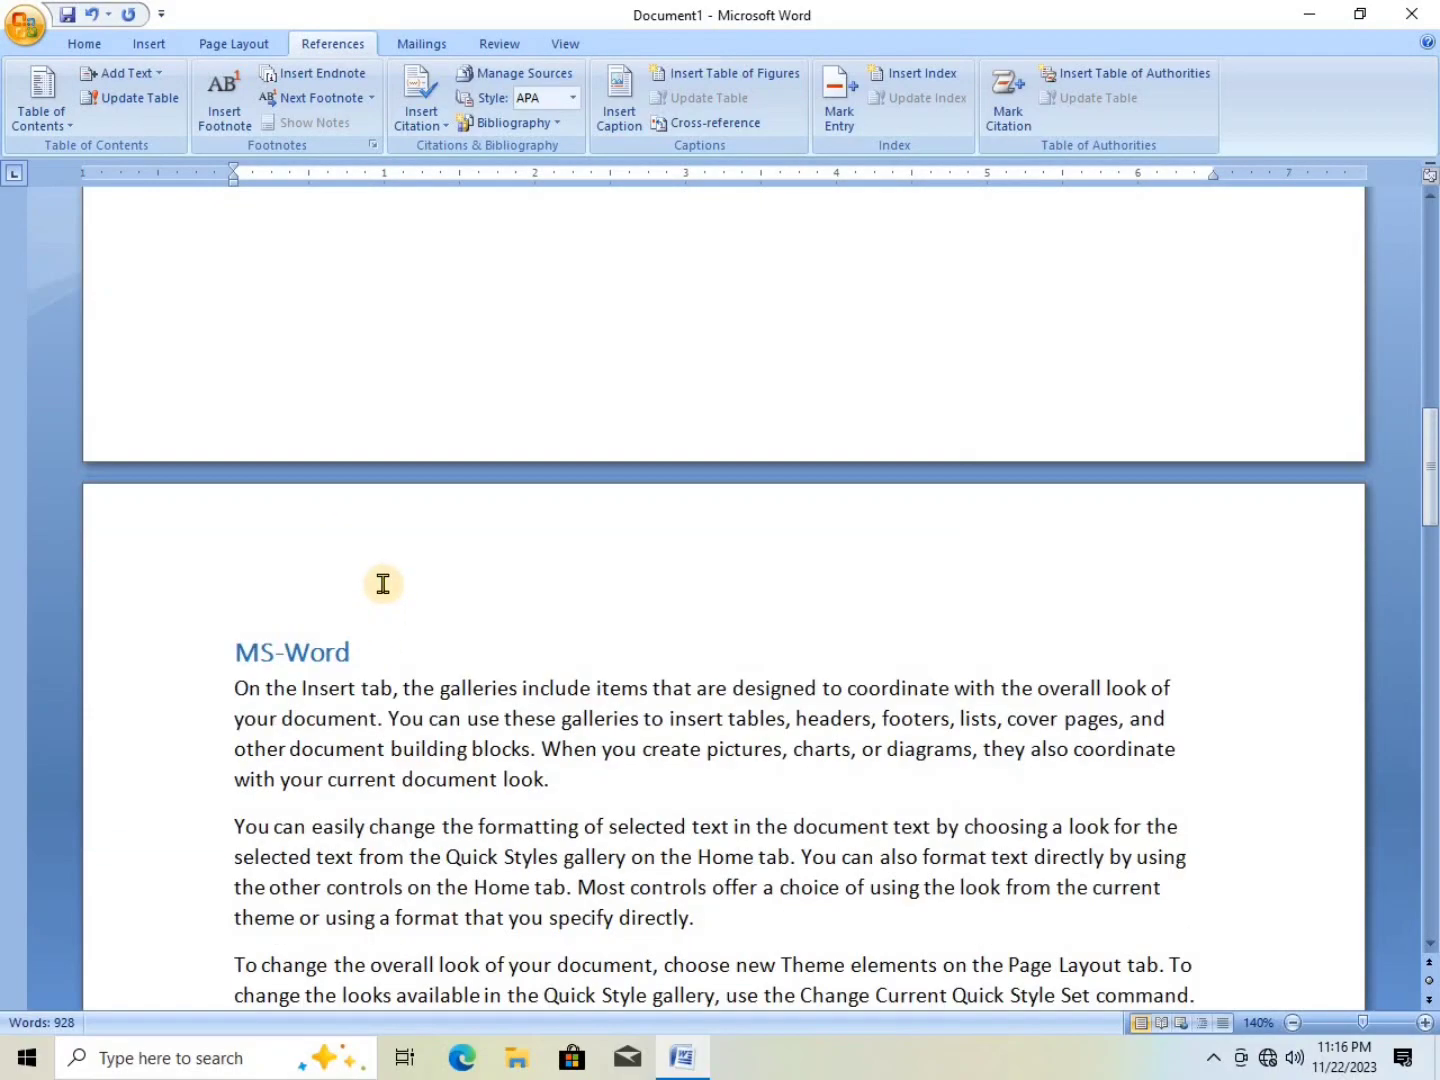
{"action": "scroll", "coordinate": [418, 340], "scroll_direction": "down", "scroll_amount": 12}
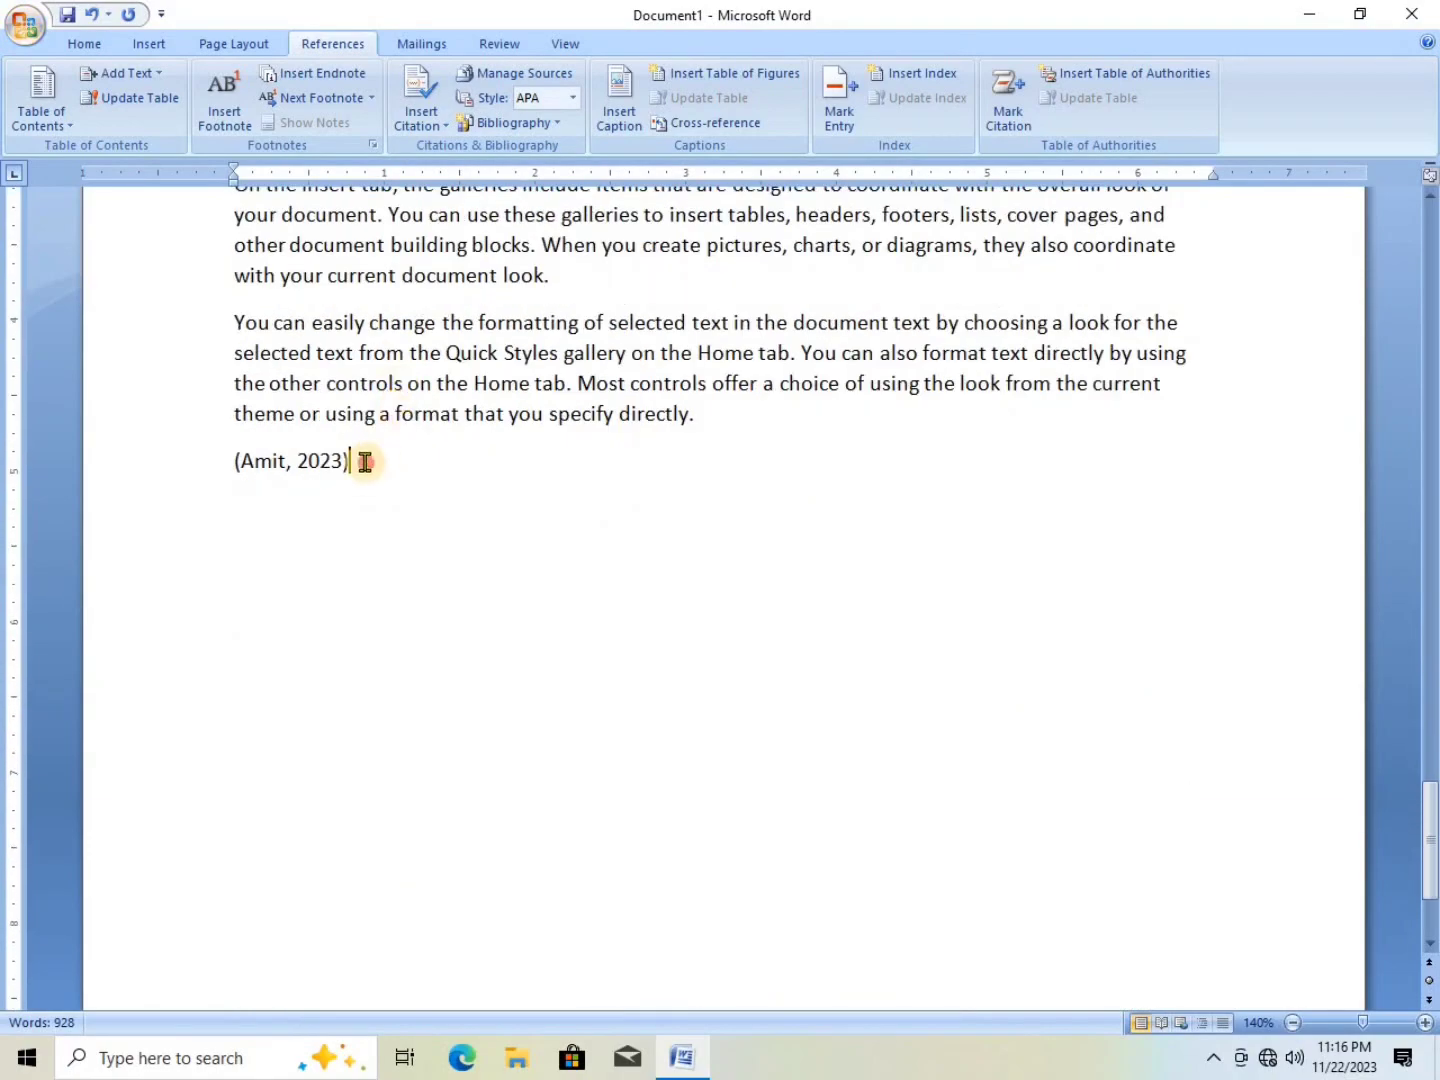
{"action": "left_click_drag", "start_coordinate": [364, 460], "coordinate": [229, 490]}
{"action": "key", "text": "Delete"}
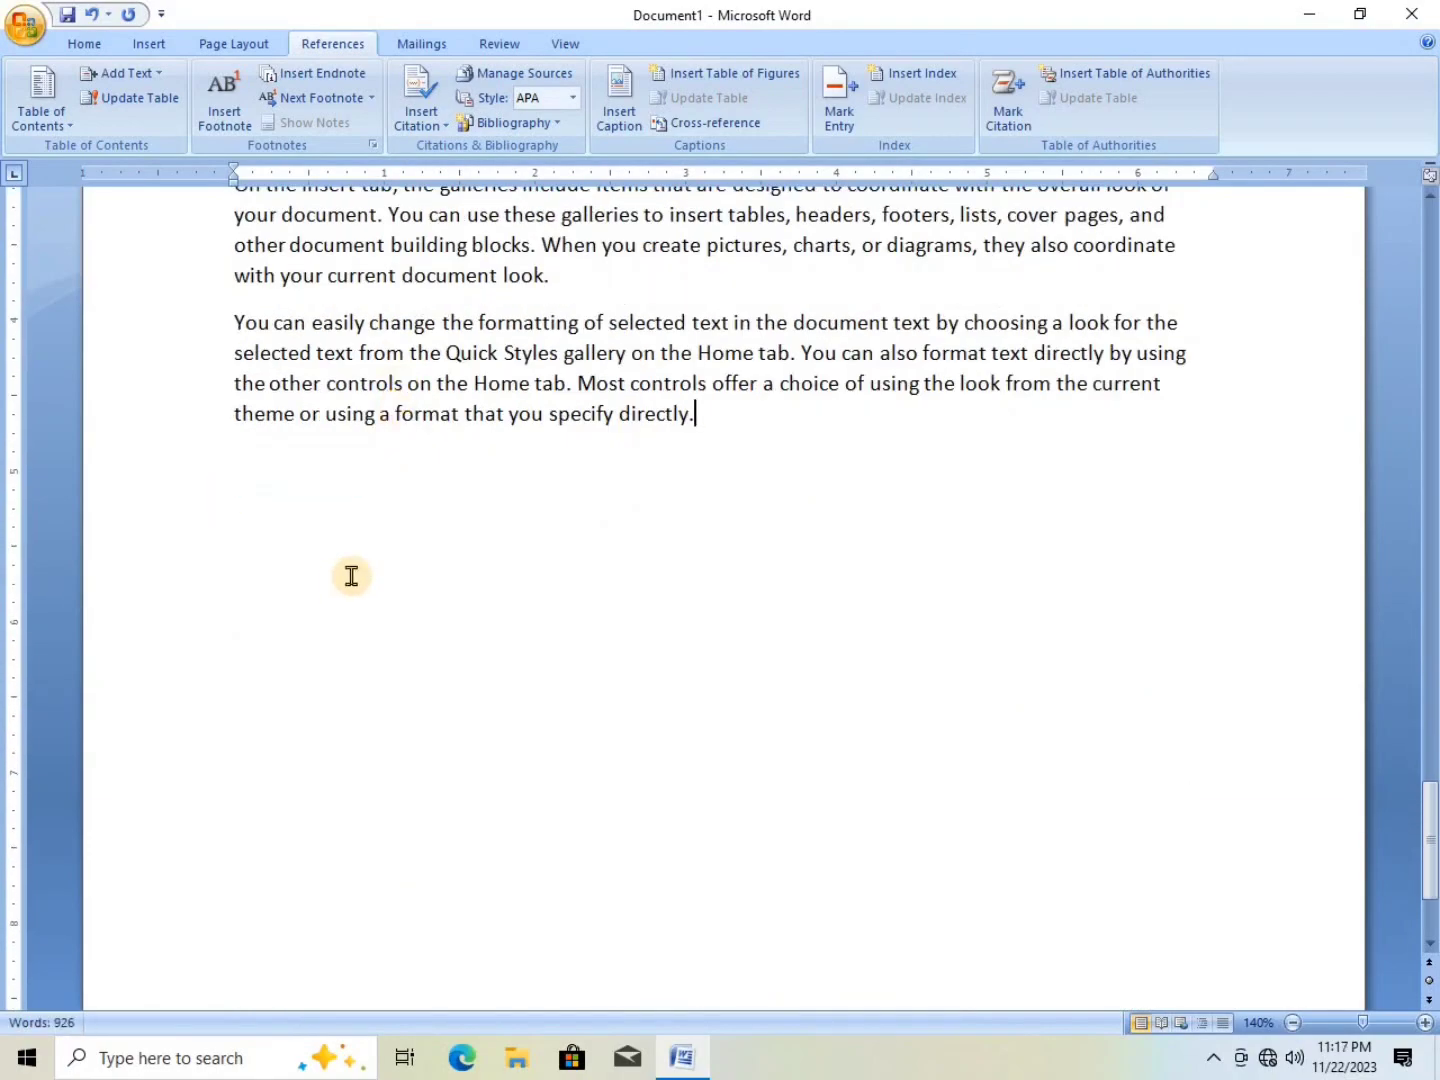
- Delete the citation below the last paragraph of the MS-Word page
{"action": "scroll", "coordinate": [350, 576], "scroll_direction": "up", "scroll_amount": 10}
{"action": "scroll", "coordinate": [352, 576], "scroll_direction": "up", "scroll_amount": 3}
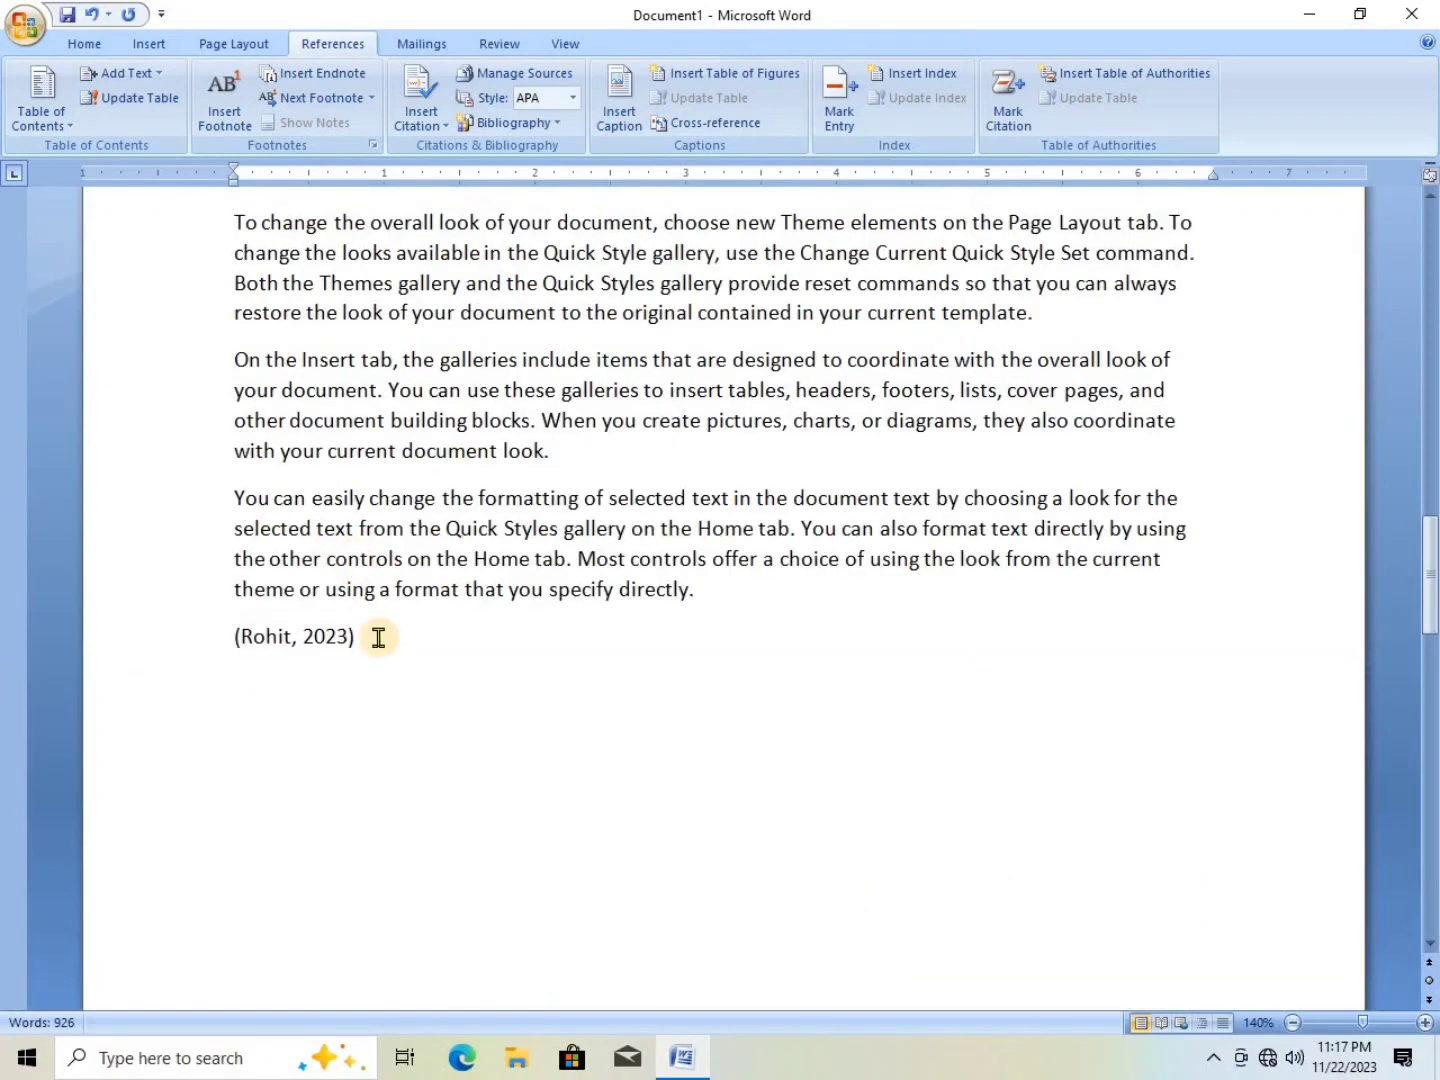
{"action": "left_click_drag", "start_coordinate": [379, 633], "coordinate": [246, 636]}
{"action": "key", "text": "Delete"}
- Delete the citation below the last paragraph of the MS-Office page
{"action": "scroll", "coordinate": [404, 640], "scroll_direction": "up", "scroll_amount": 2}
{"action": "scroll", "coordinate": [403, 616], "scroll_direction": "down", "scroll_amount": 15}
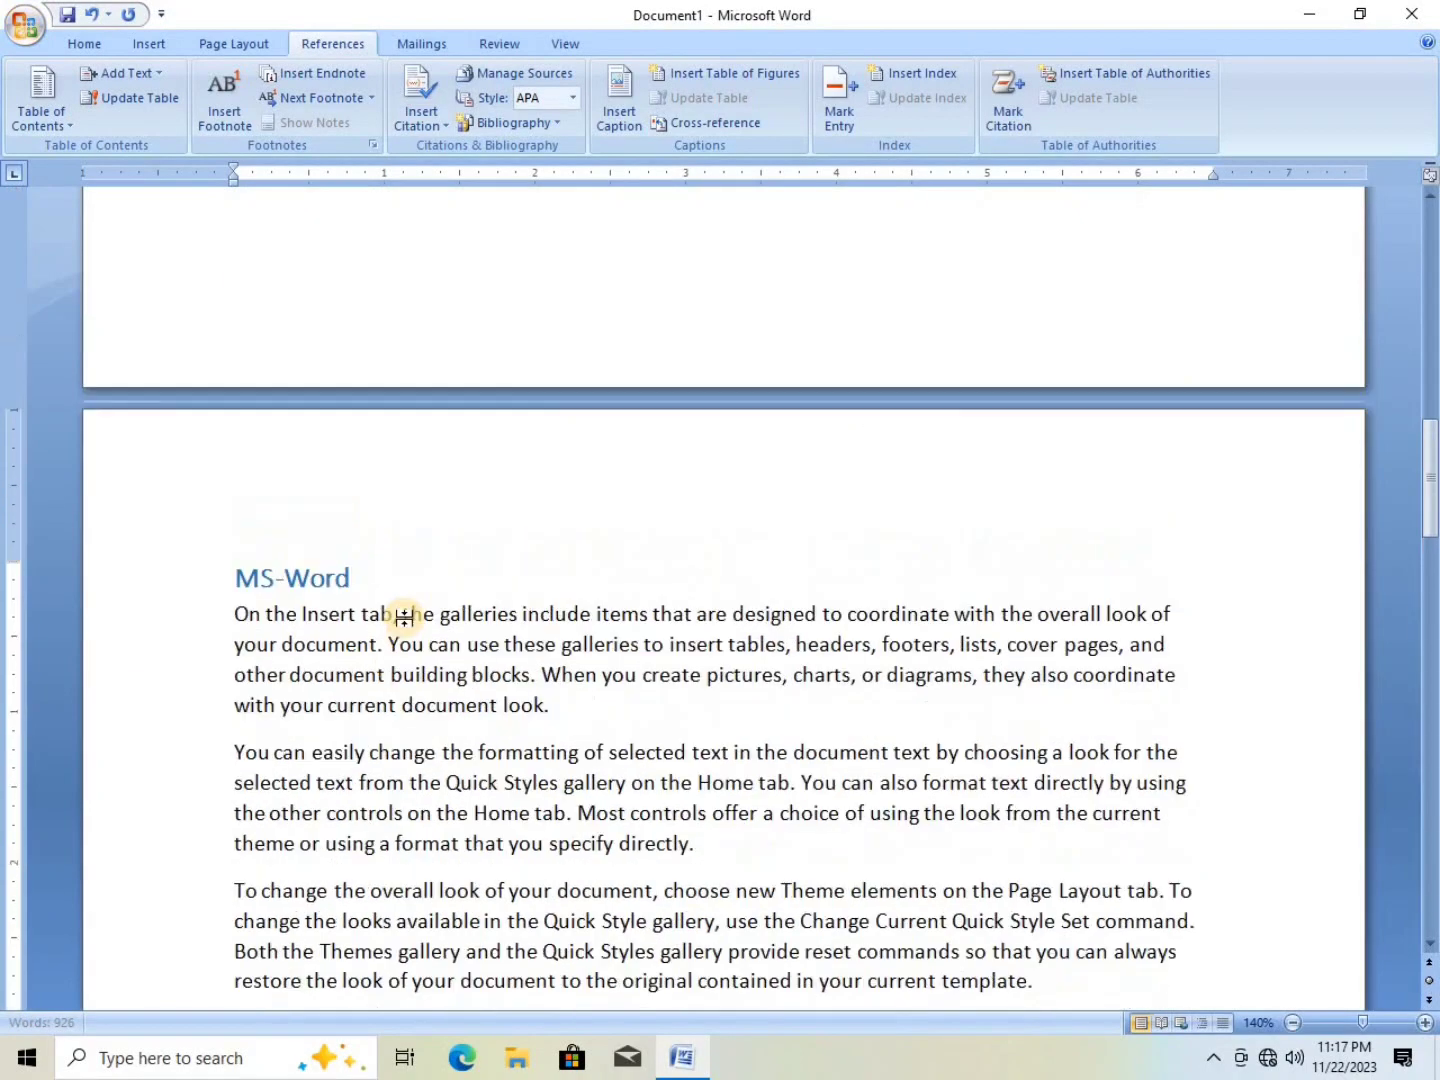
{"action": "left_click_drag", "start_coordinate": [391, 434], "coordinate": [248, 424]}
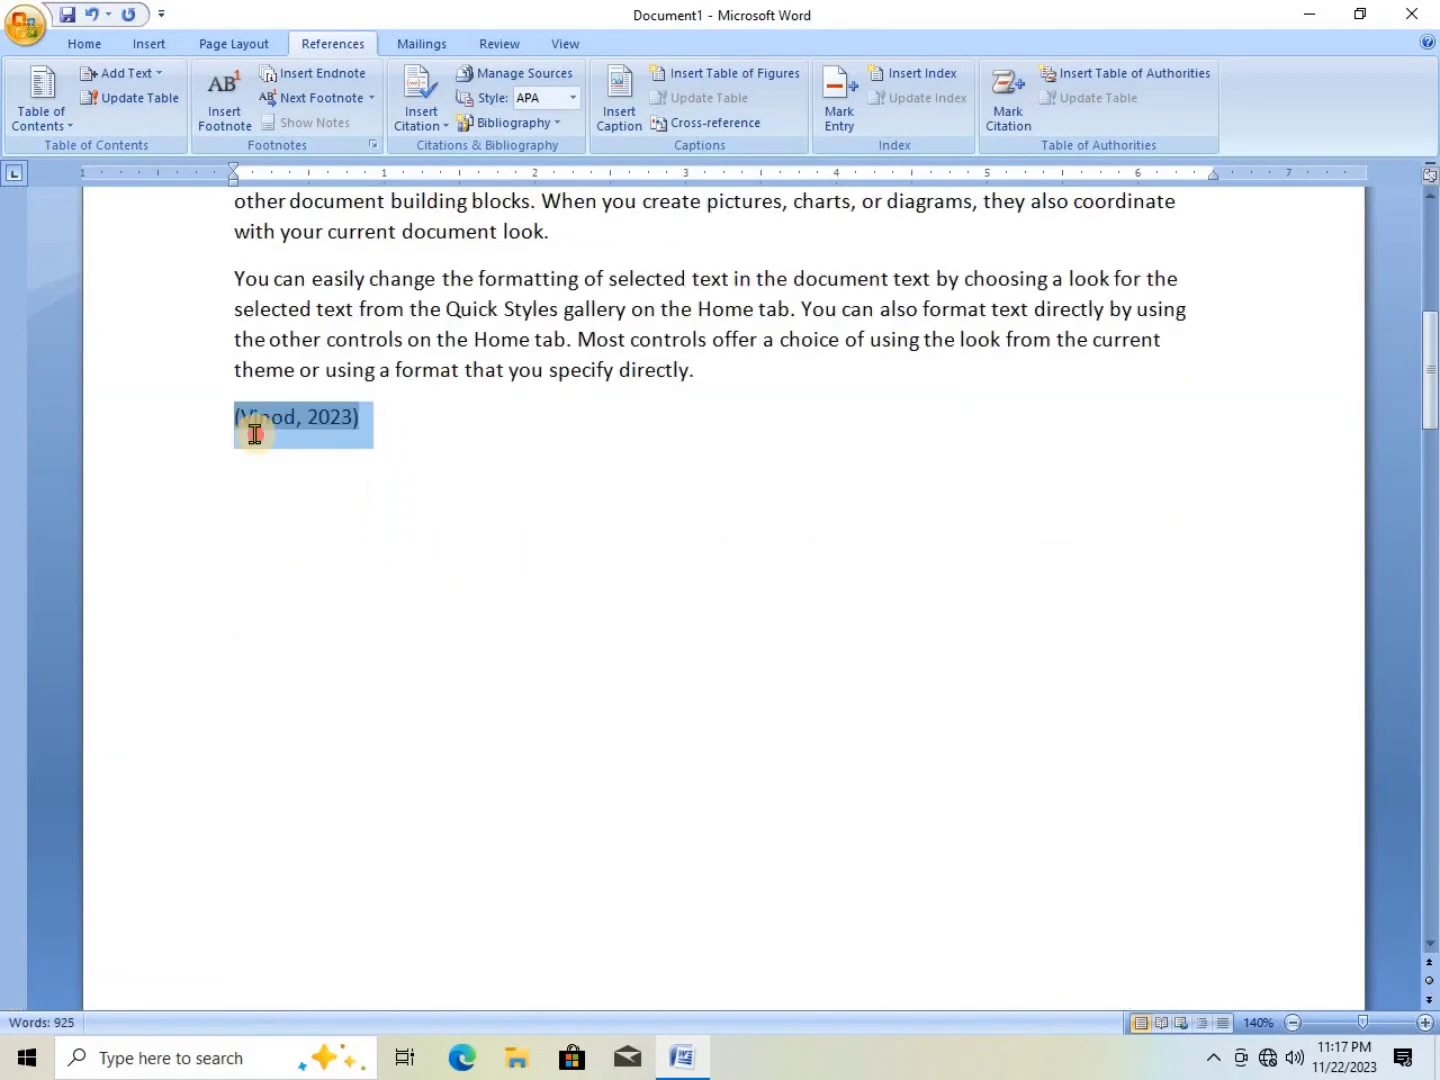
{"action": "key", "text": "Delete"}
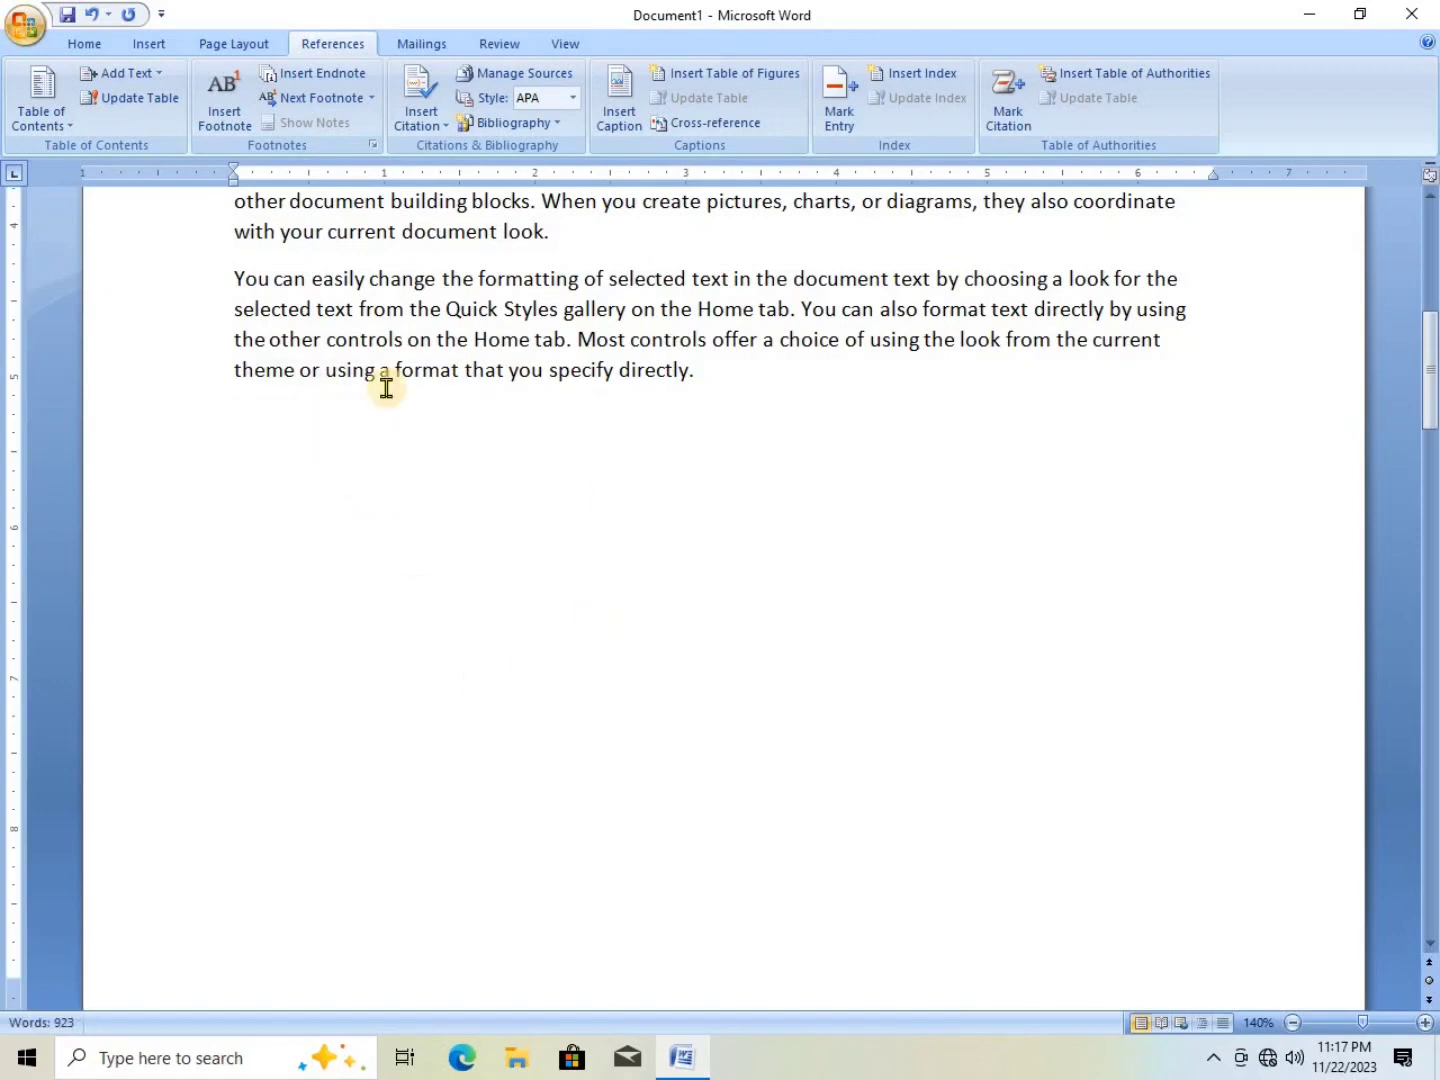
- Check in the Source Manager which sources of the current list are still marked as cited
{"action": "left_click", "coordinate": [514, 73]}
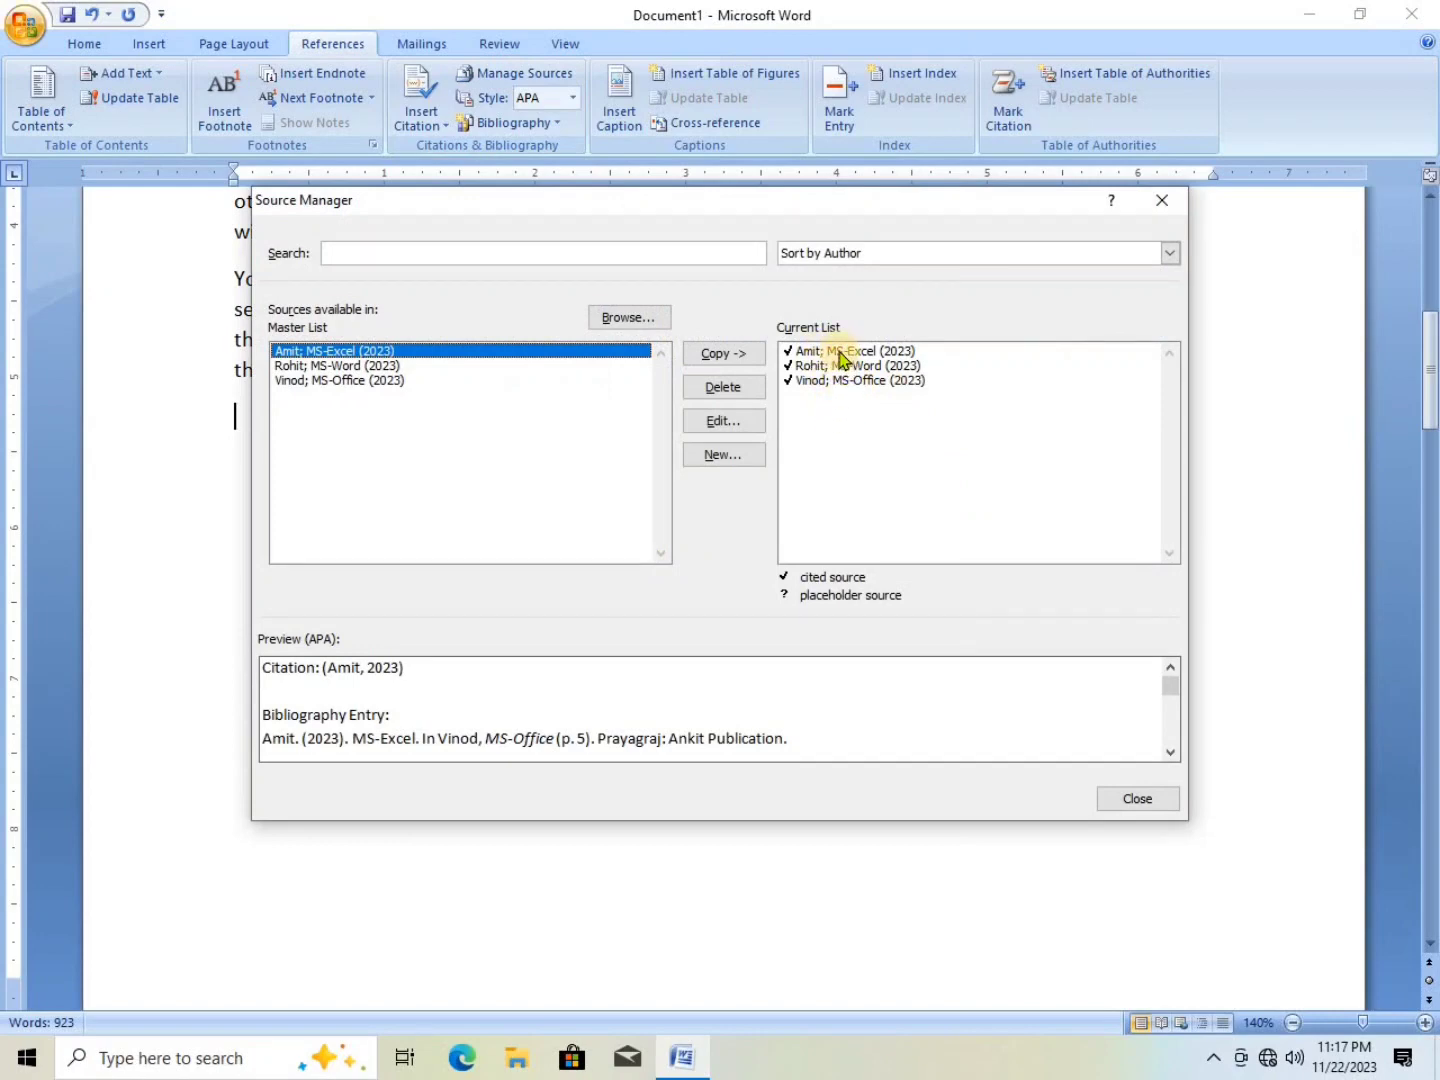
{"action": "left_click", "coordinate": [839, 353]}
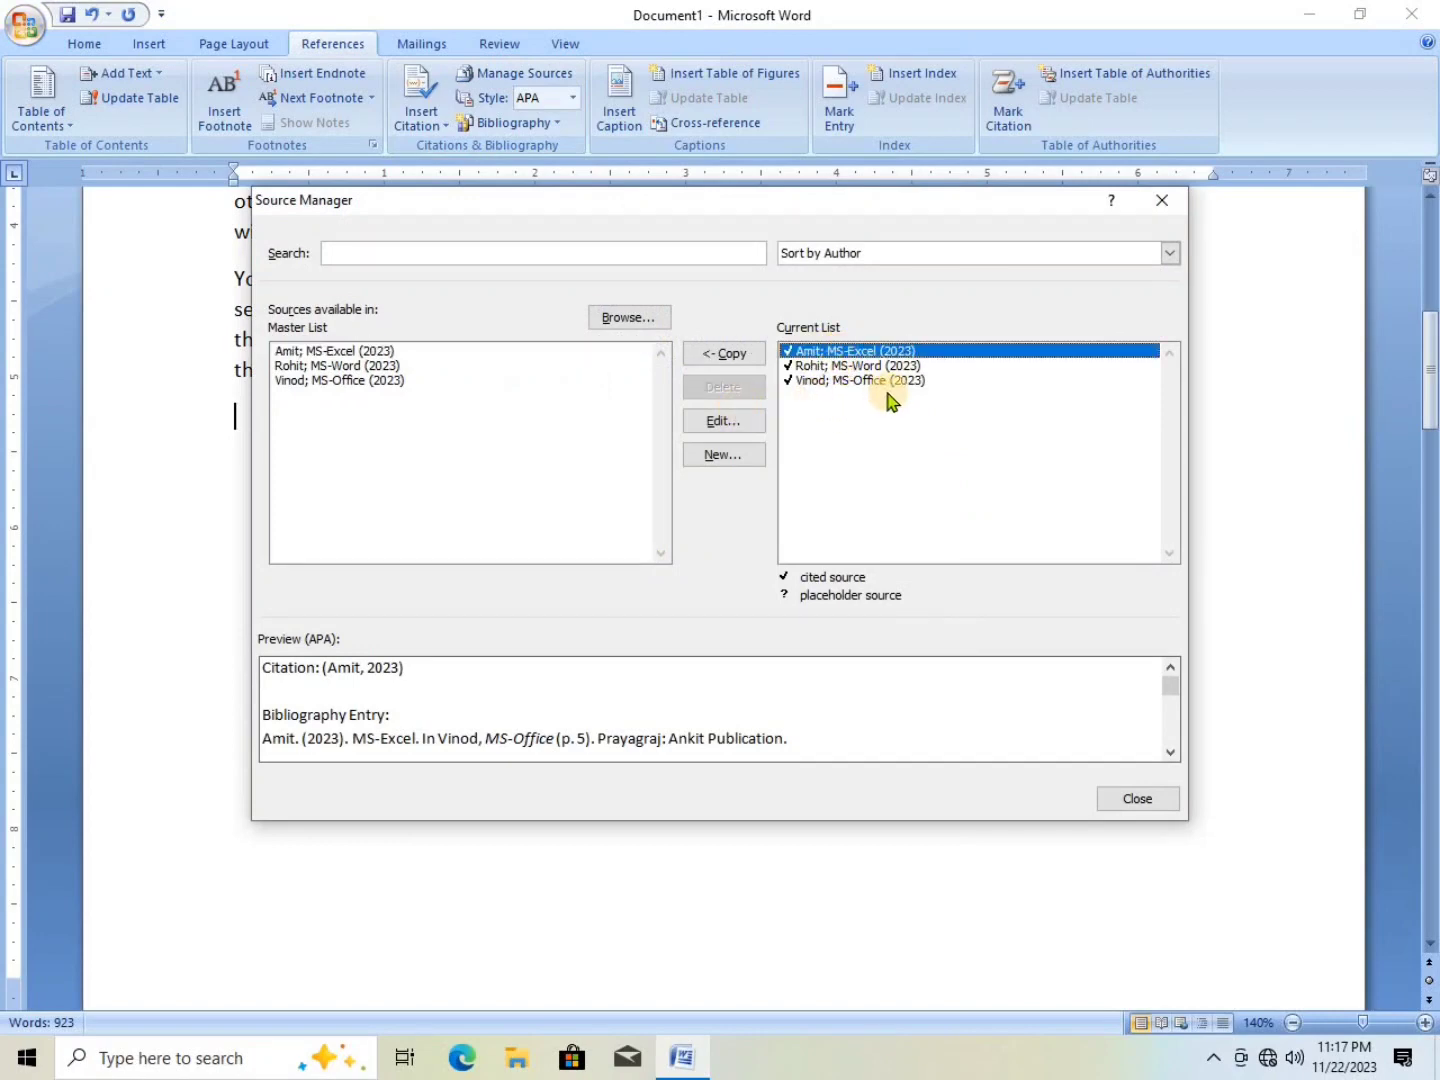
{"action": "left_click", "coordinate": [1138, 212]}
- Delete the three citations that follow the MS-Excel heading, keeping only the heading text
{"action": "scroll", "coordinate": [461, 611], "scroll_direction": "up", "scroll_amount": 6}
{"action": "scroll", "coordinate": [455, 611], "scroll_direction": "down", "scroll_amount": 4}
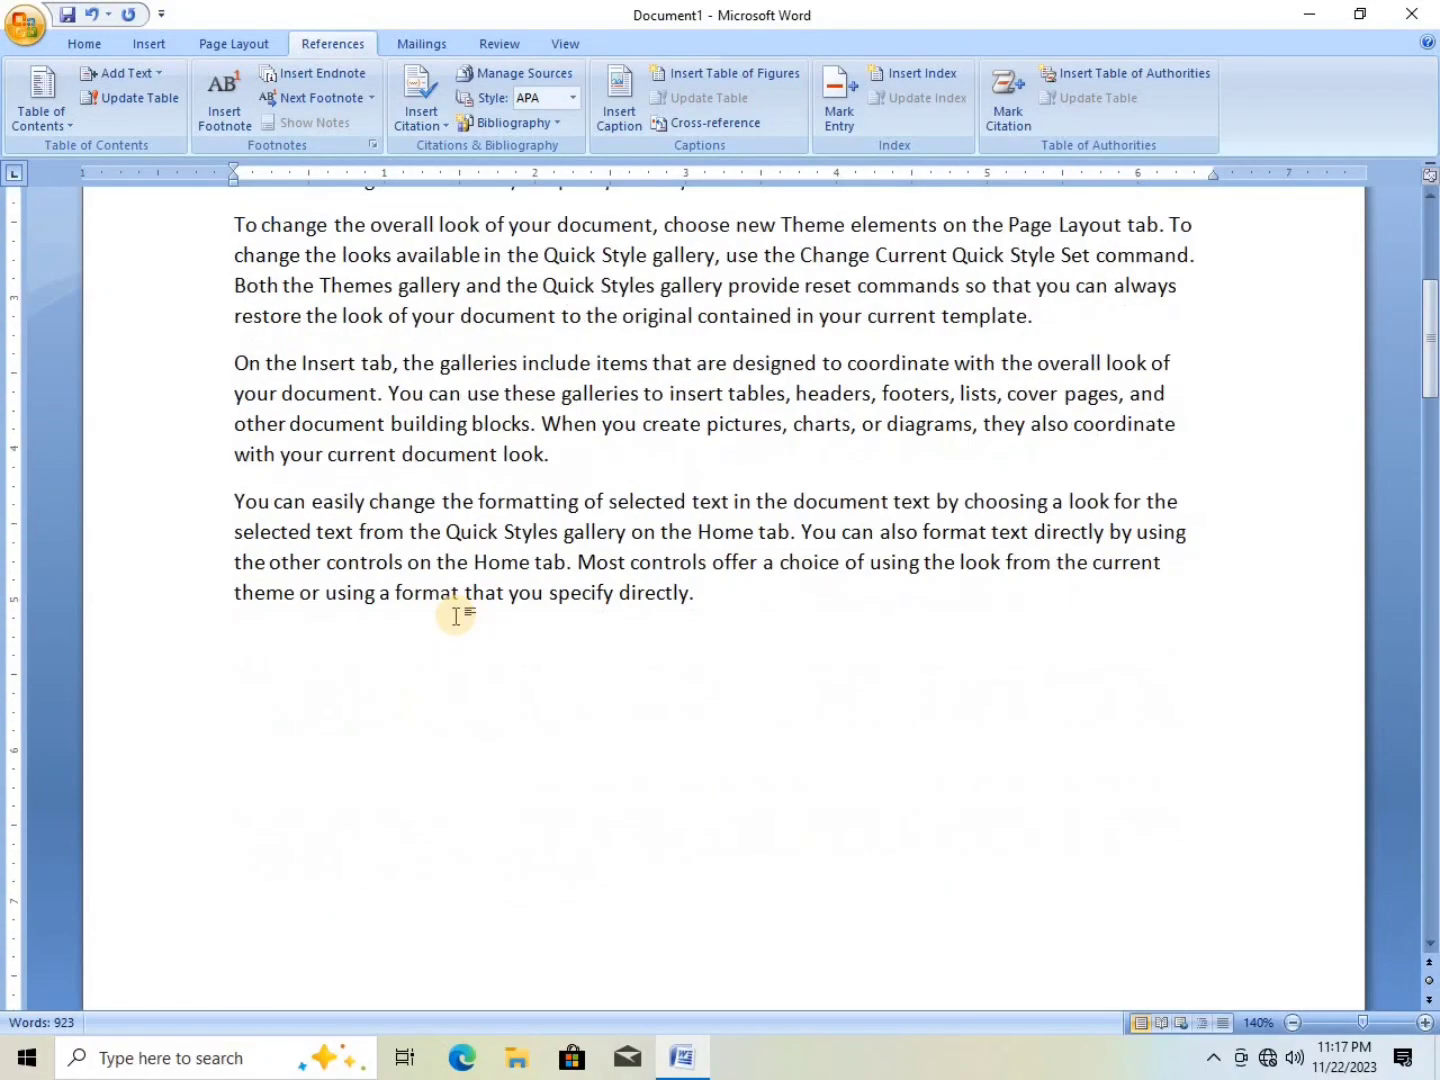
{"action": "scroll", "coordinate": [456, 616], "scroll_direction": "down", "scroll_amount": 20}
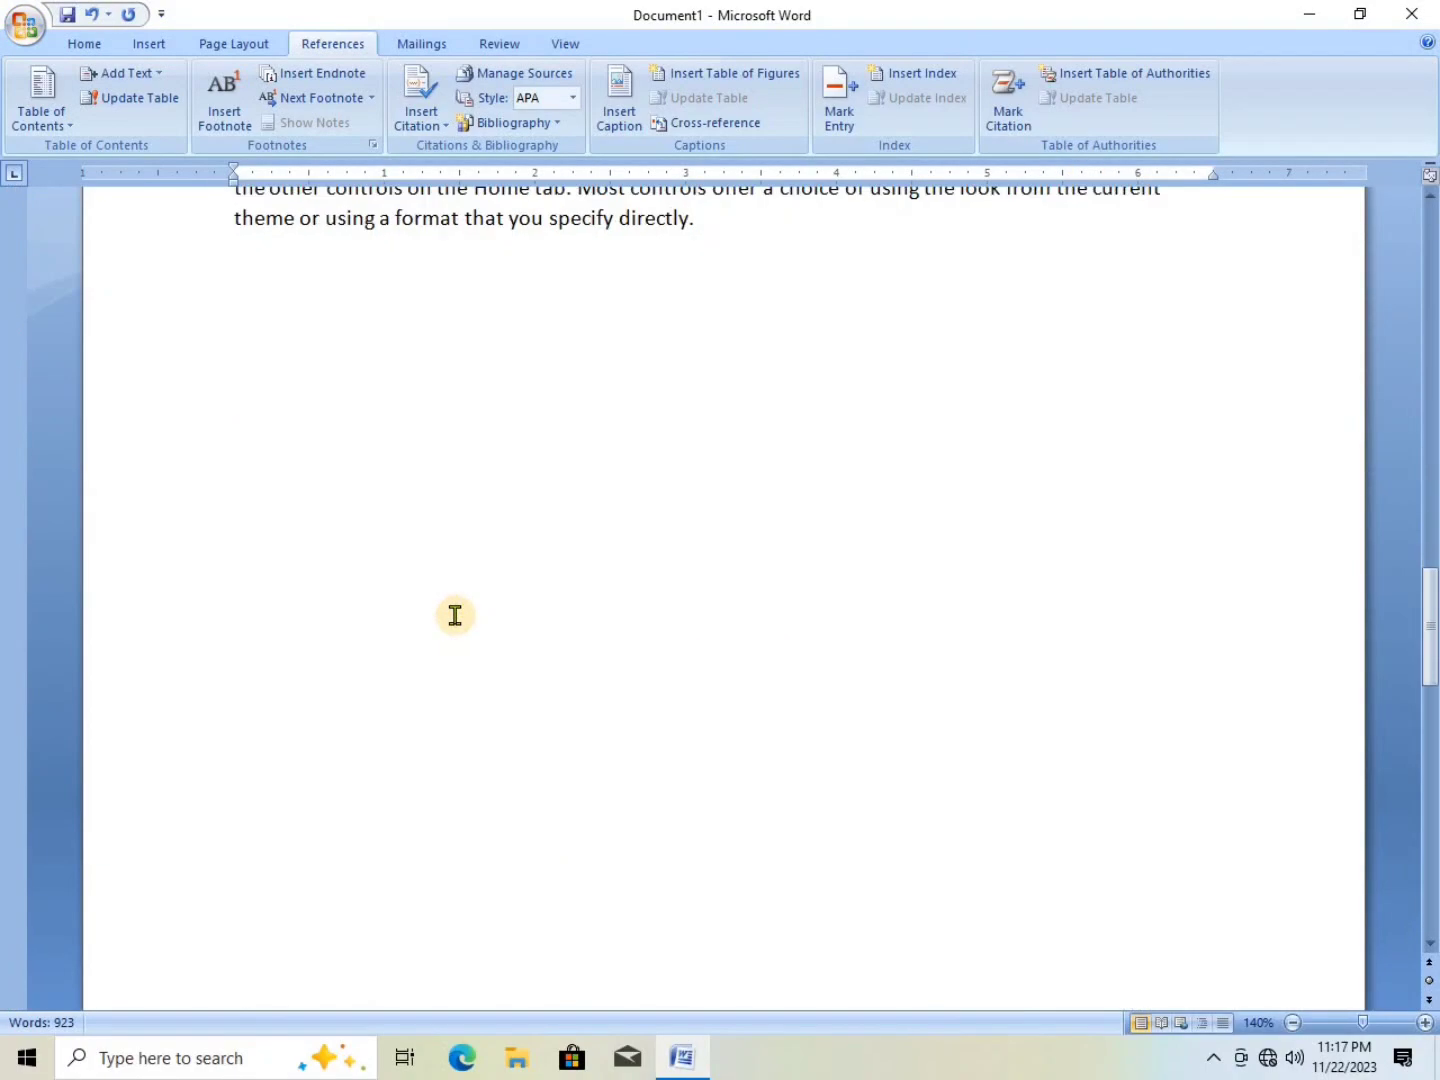
{"action": "scroll", "coordinate": [454, 615], "scroll_direction": "down", "scroll_amount": 8}
{"action": "left_click_drag", "start_coordinate": [345, 769], "coordinate": [800, 741]}
{"action": "key", "text": "Delete"}
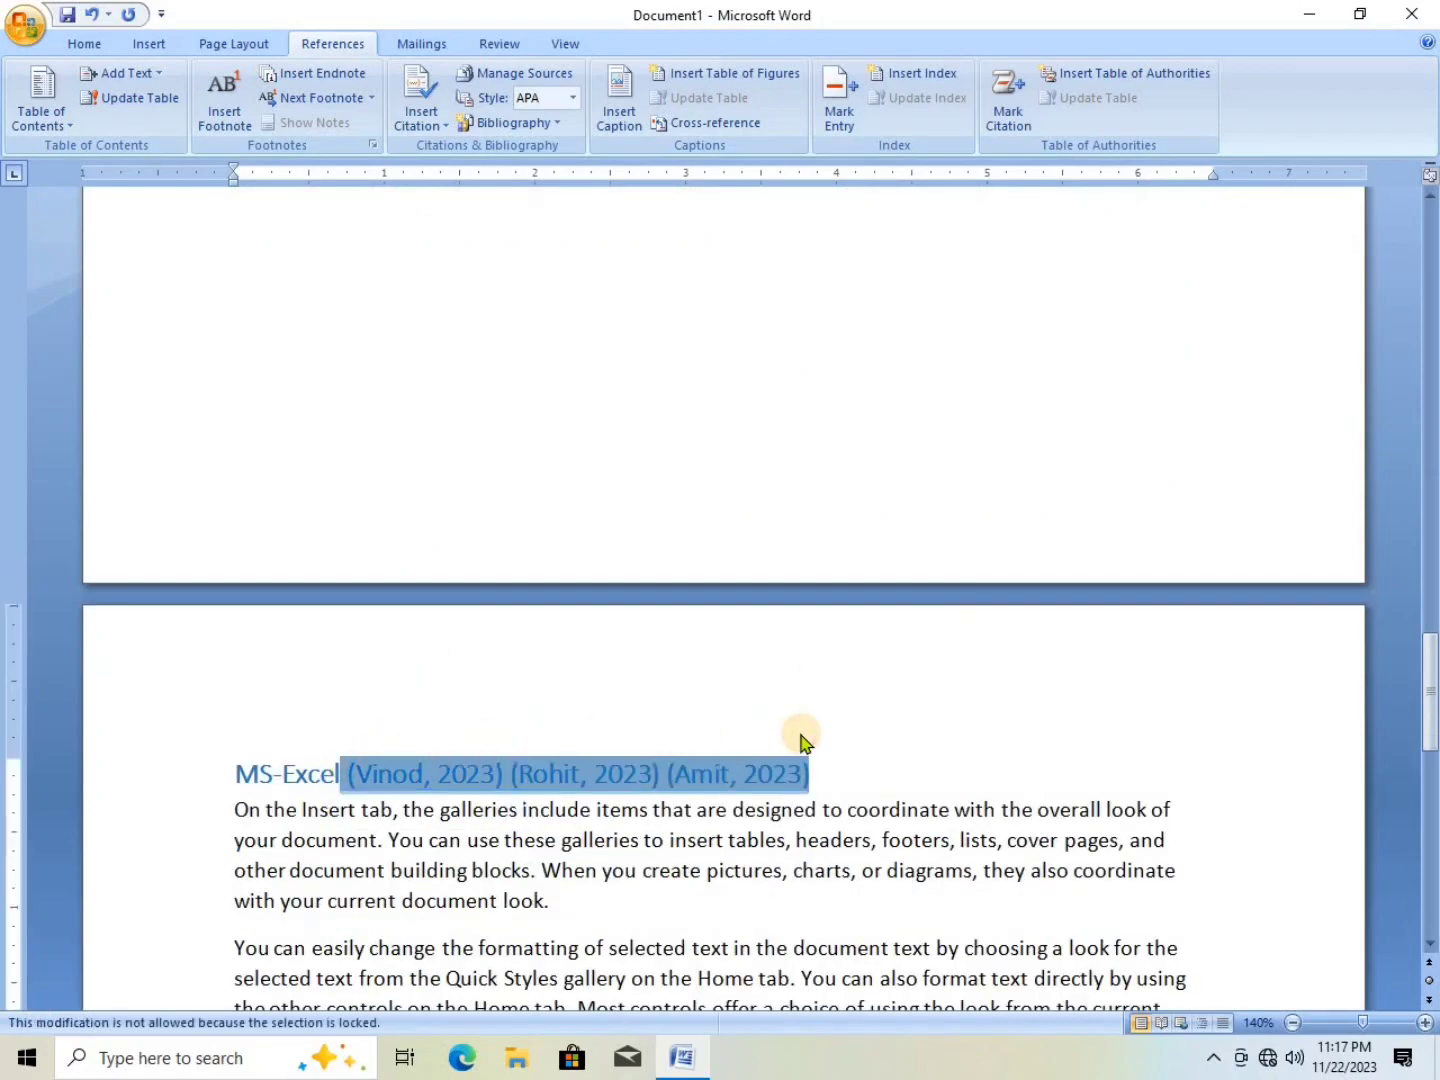
{"action": "left_click", "coordinate": [841, 779]}
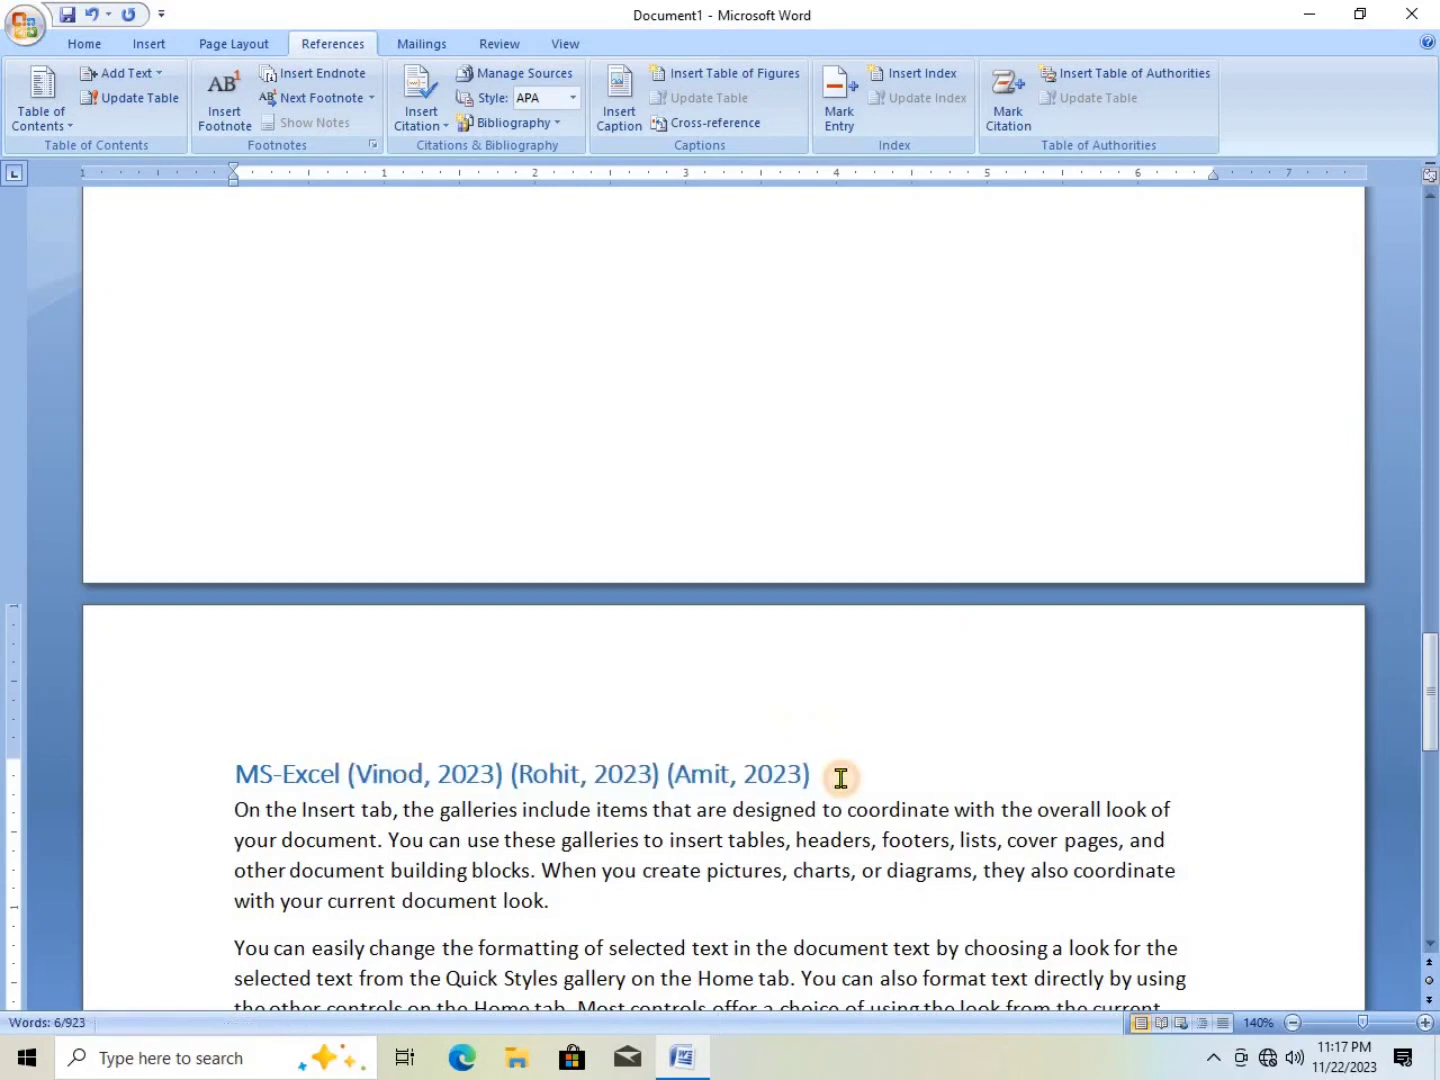
{"action": "key", "text": "BackSpace"}
{"action": "key", "text": "BackSpace"}
{"action": "key", "text": "BackSpace"}
{"action": "key", "text": "BackSpace"}
{"action": "key", "text": "BackSpace"}
{"action": "key", "text": "BackSpace"}
{"action": "key", "text": "BackSpace"}
{"action": "key", "text": "BackSpace"}
{"action": "key", "text": "BackSpace"}
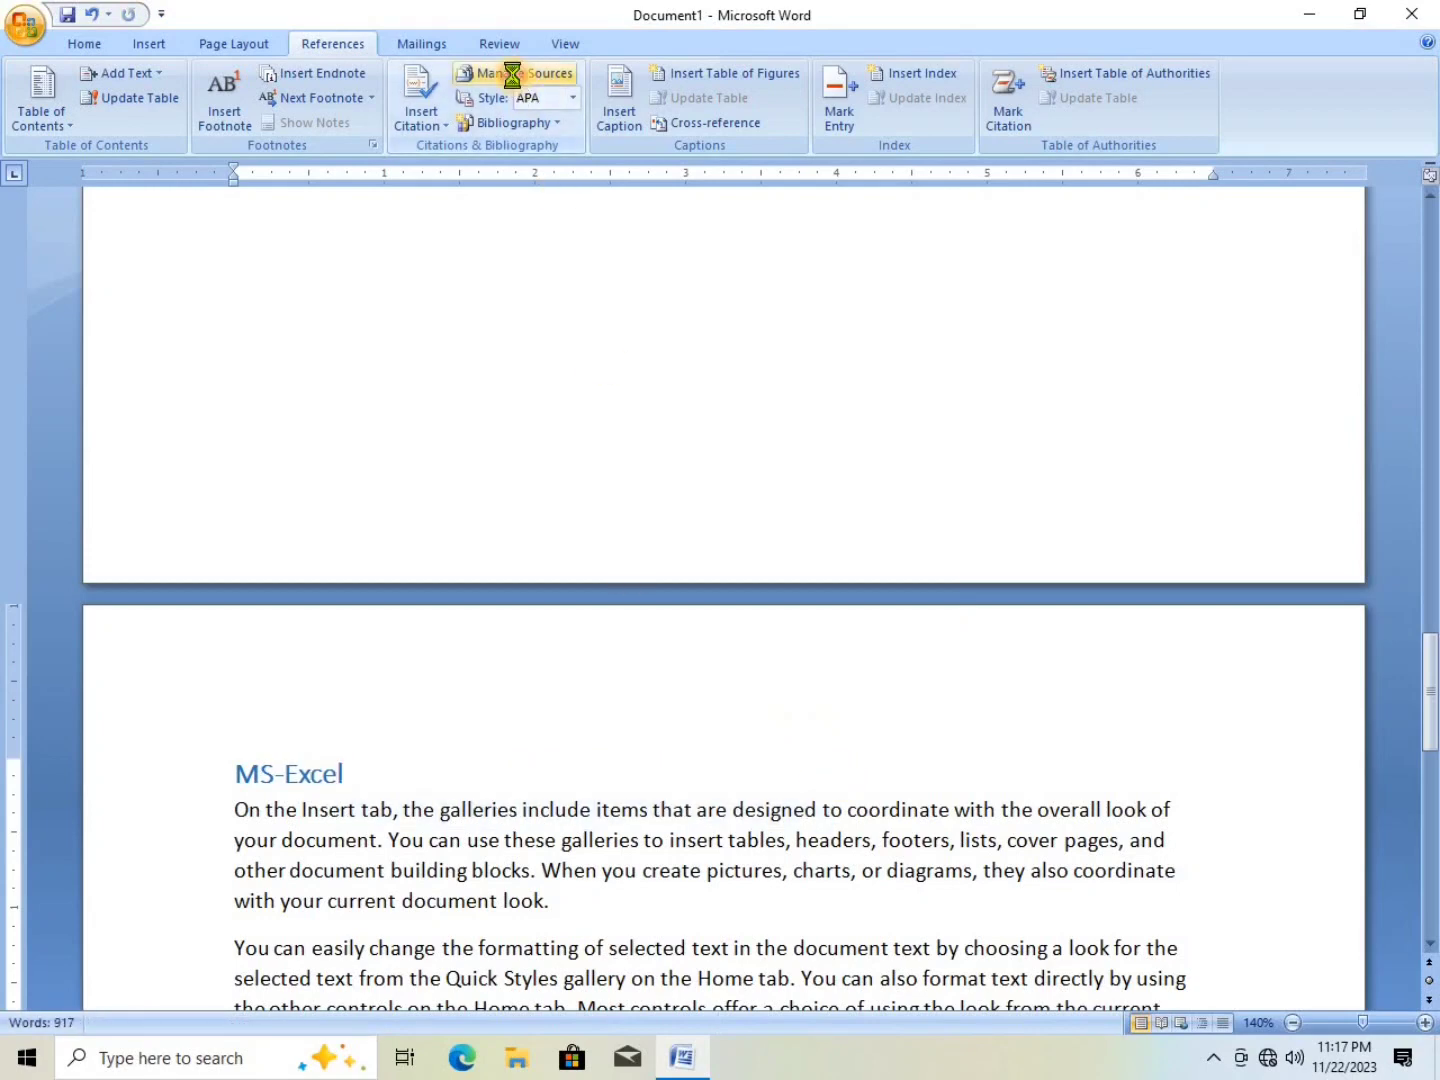
- Remove the MS-Excel and MS-Word sources from the document's current source list in the Source Manager
{"action": "left_click", "coordinate": [843, 352]}
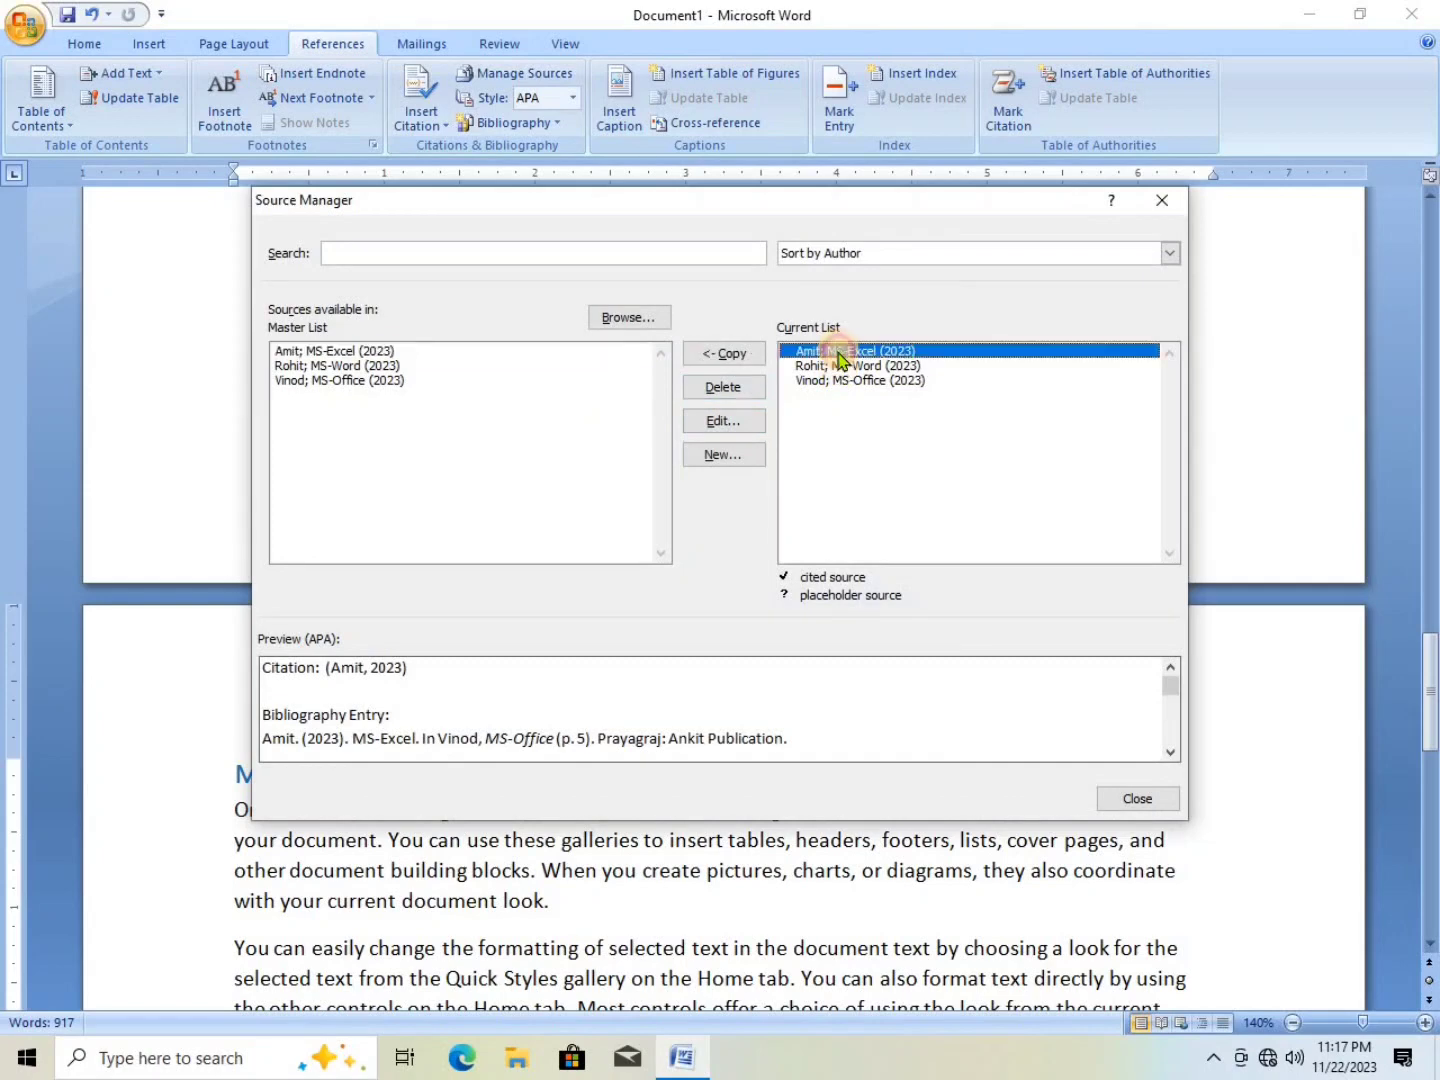
{"action": "left_click", "coordinate": [715, 392]}
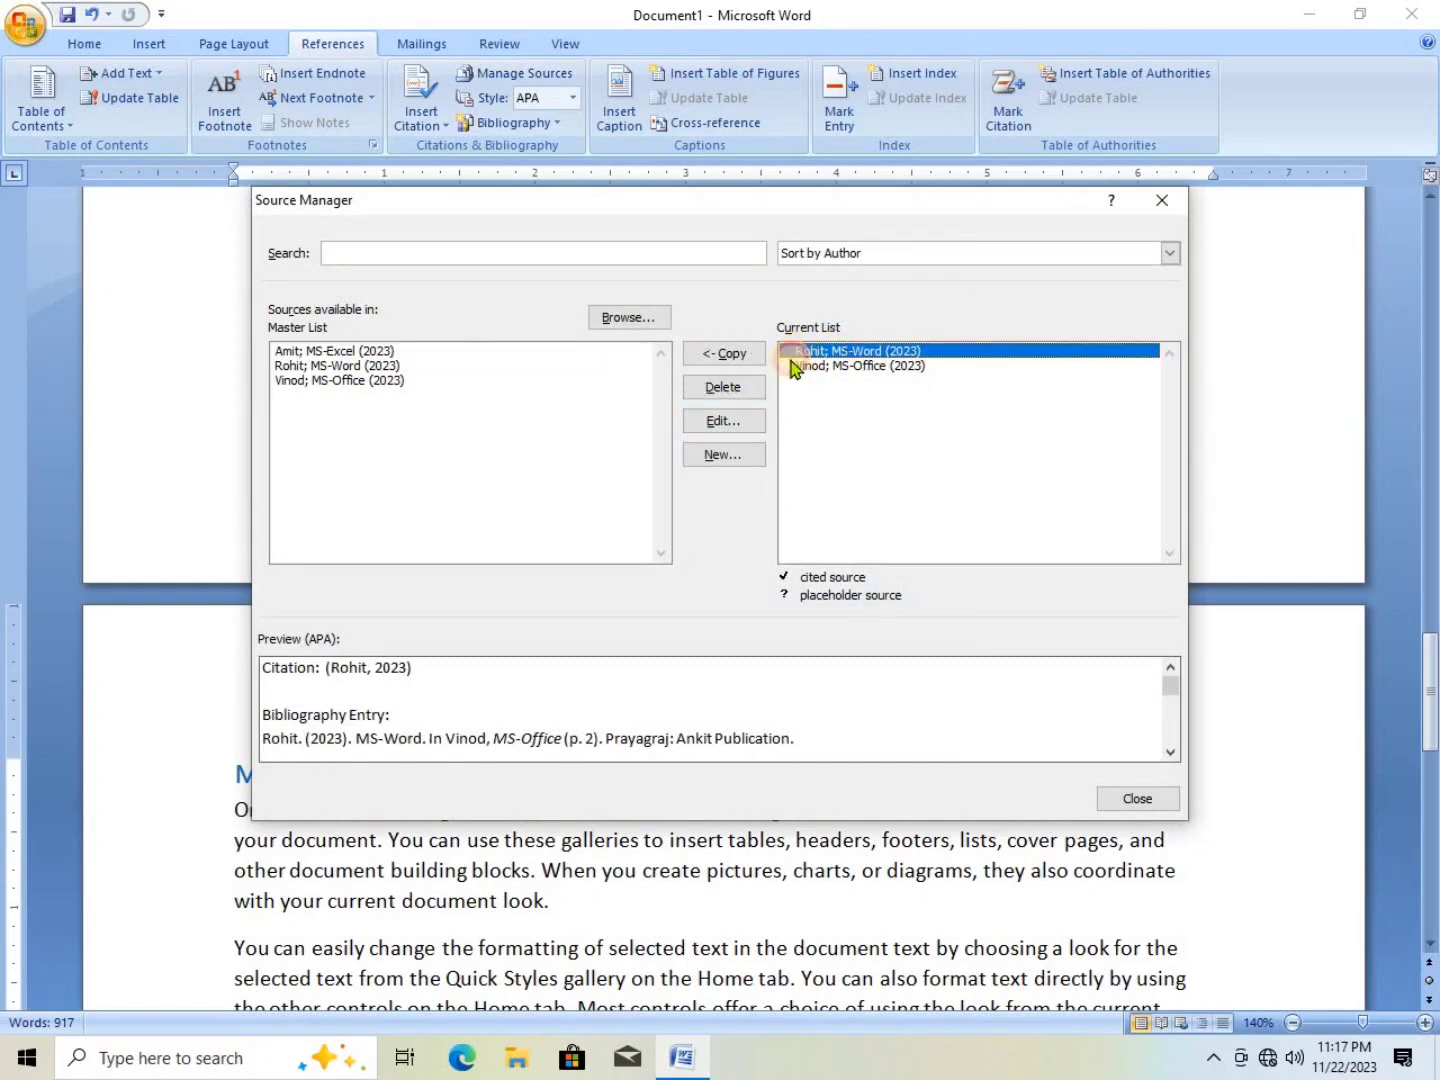
{"action": "left_click", "coordinate": [722, 389]}
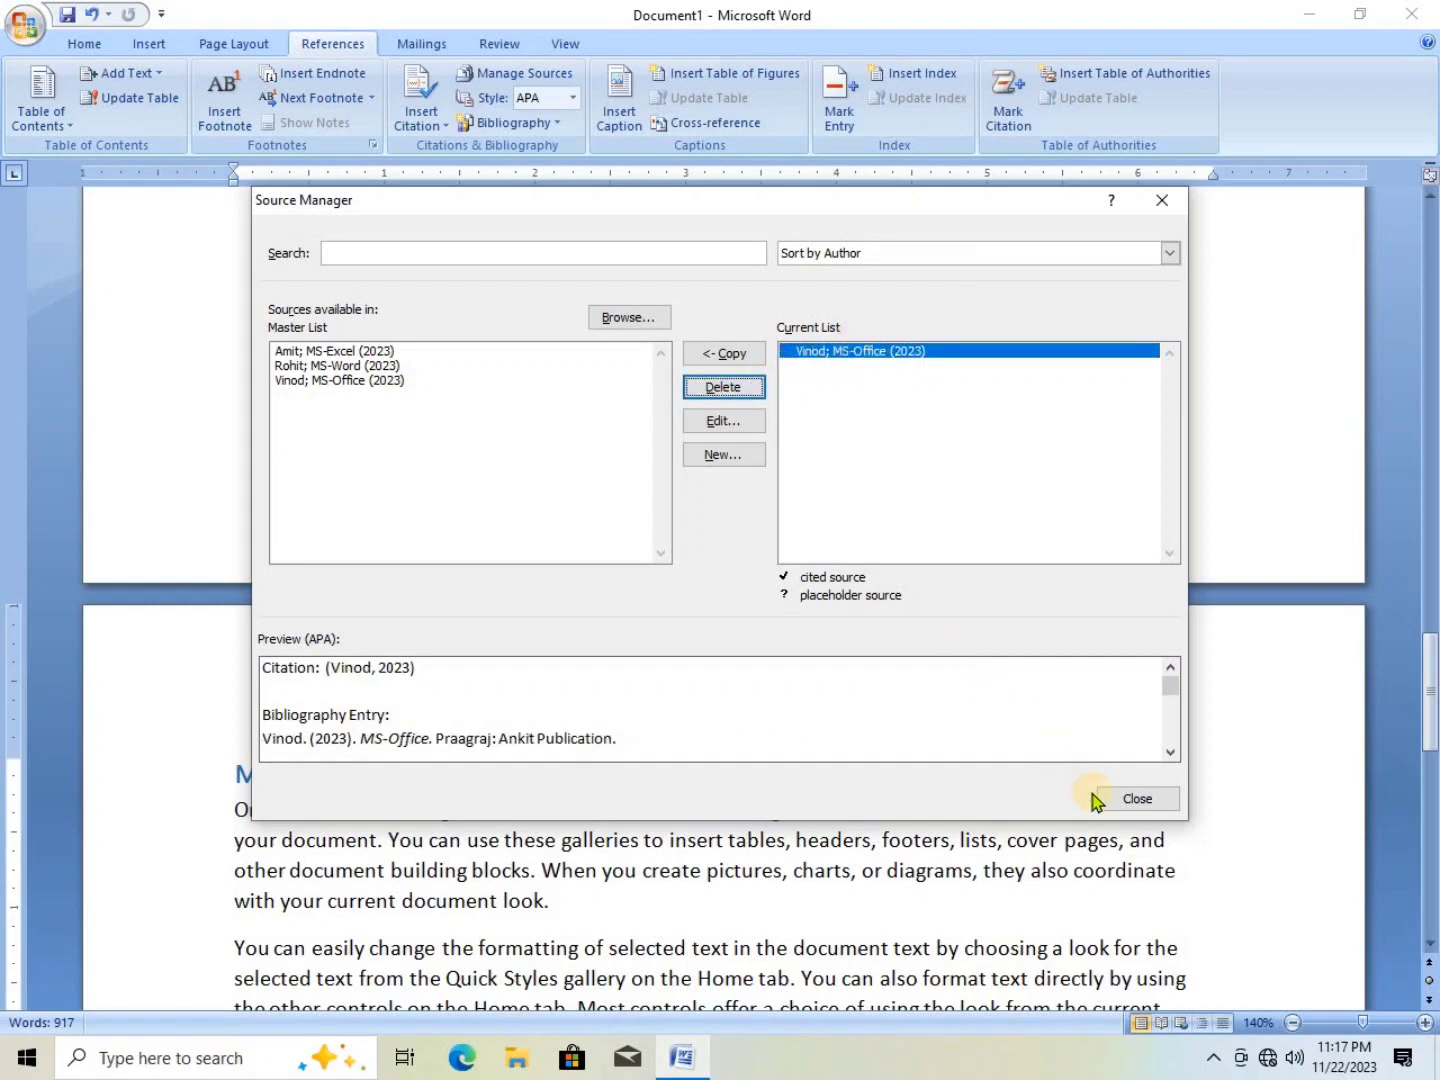
{"action": "left_click", "coordinate": [1120, 806]}
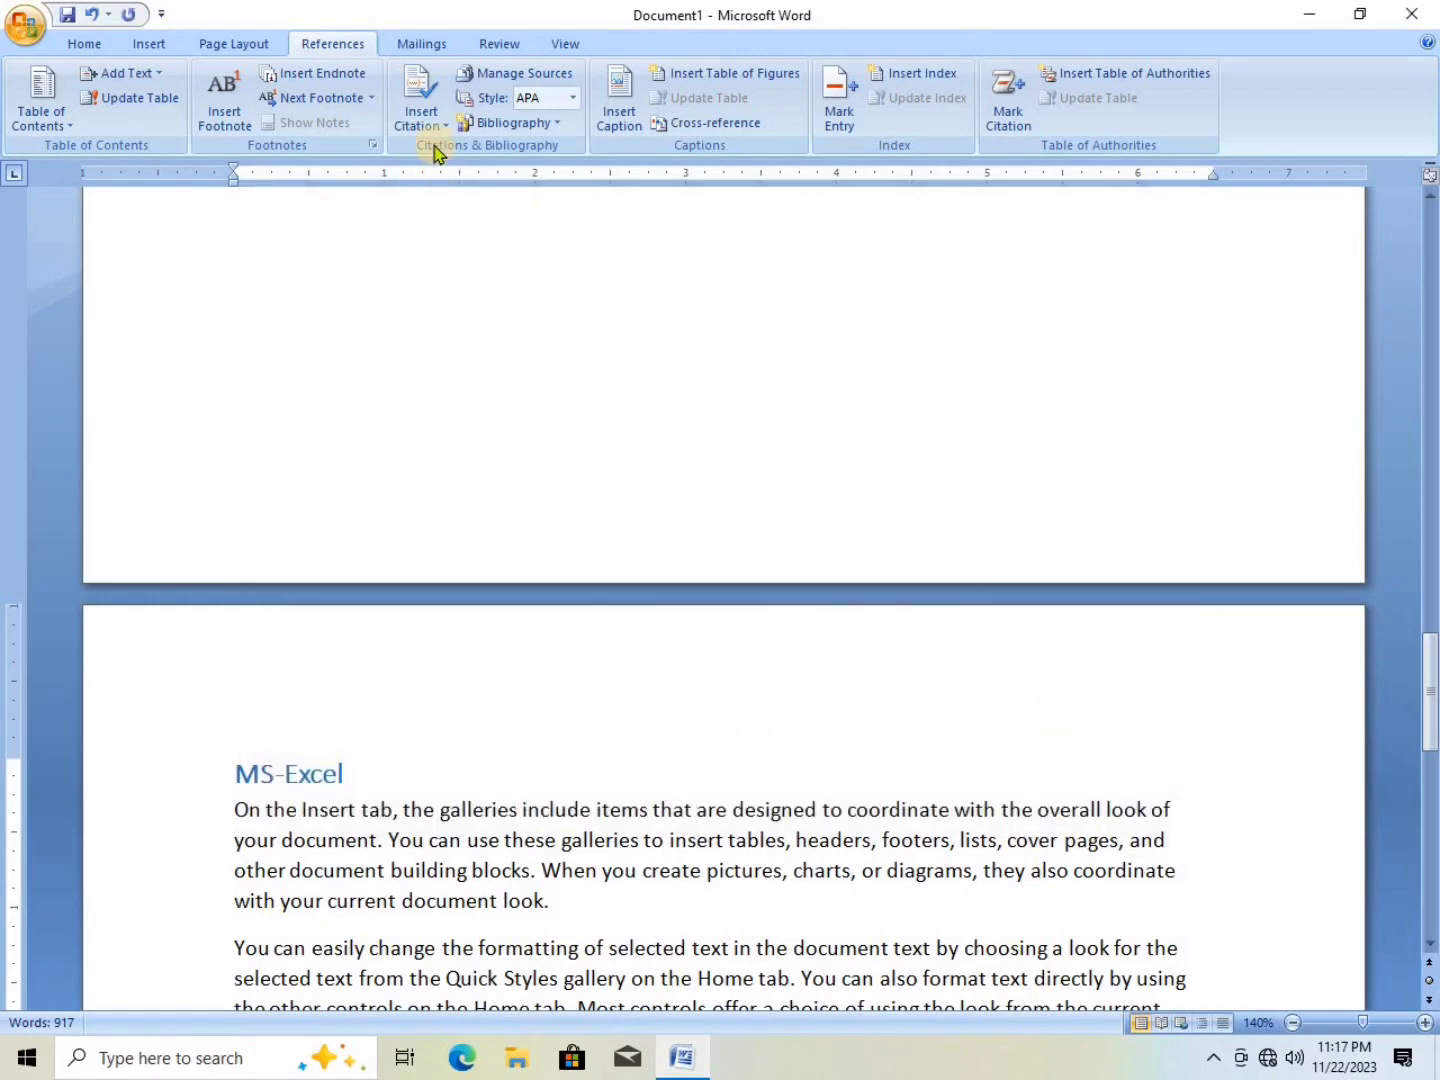
- Copy the MS-Excel and MS-Word sources from the master list to the document's current list in the Source Manager
{"action": "left_click", "coordinate": [428, 125]}
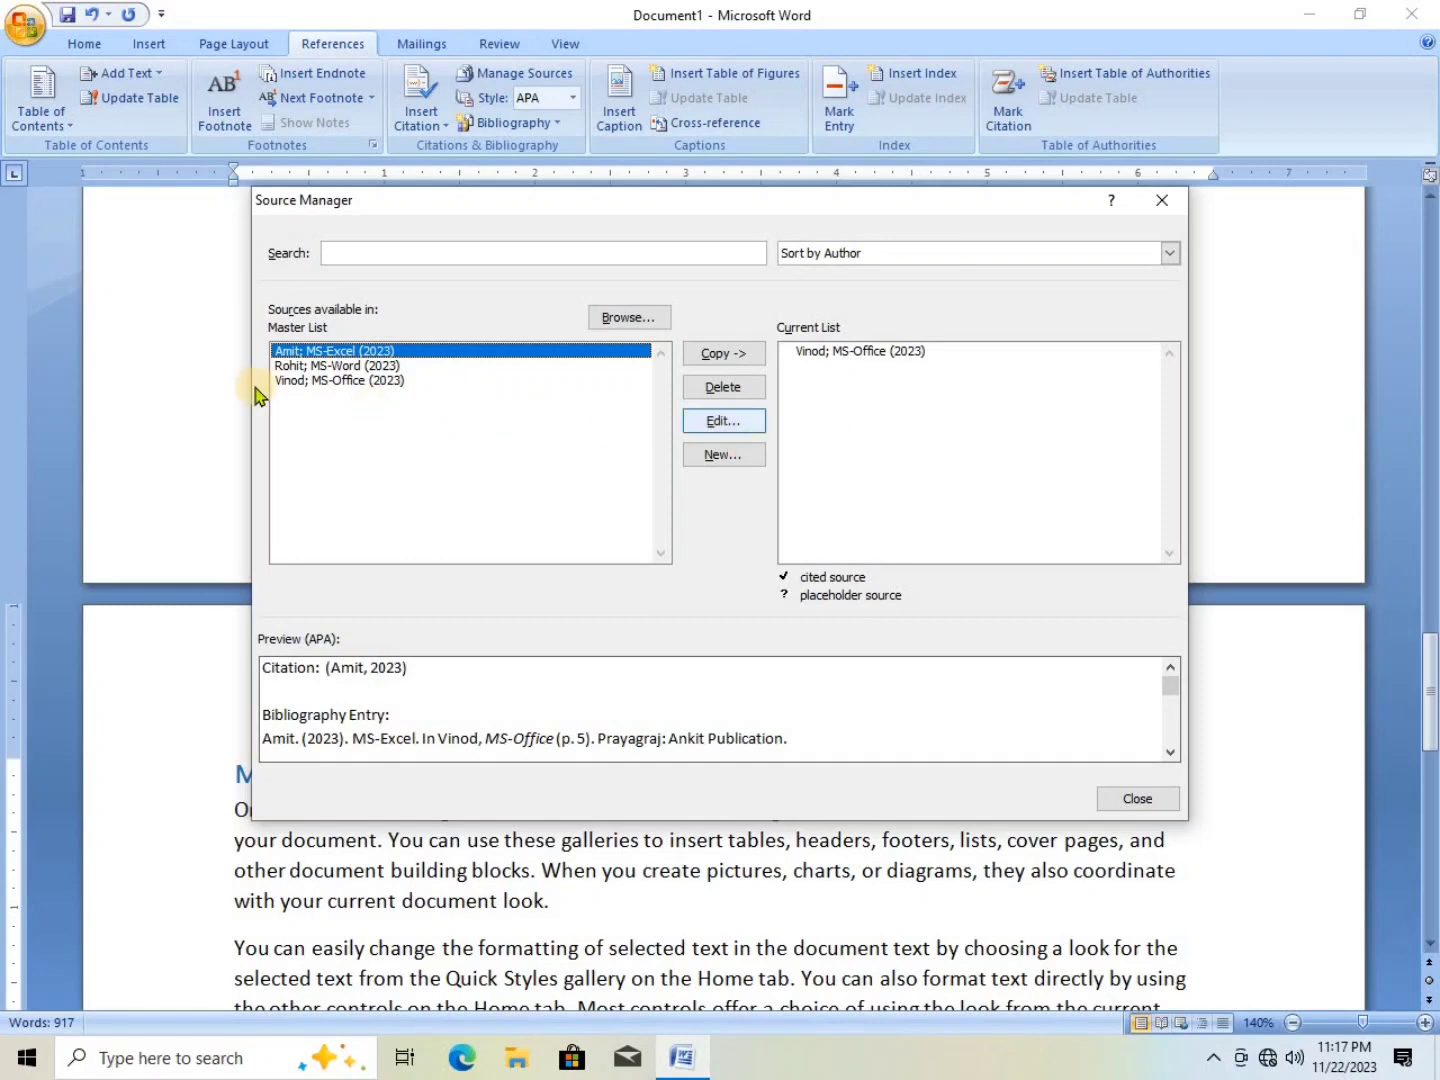
{"action": "left_click", "coordinate": [720, 356]}
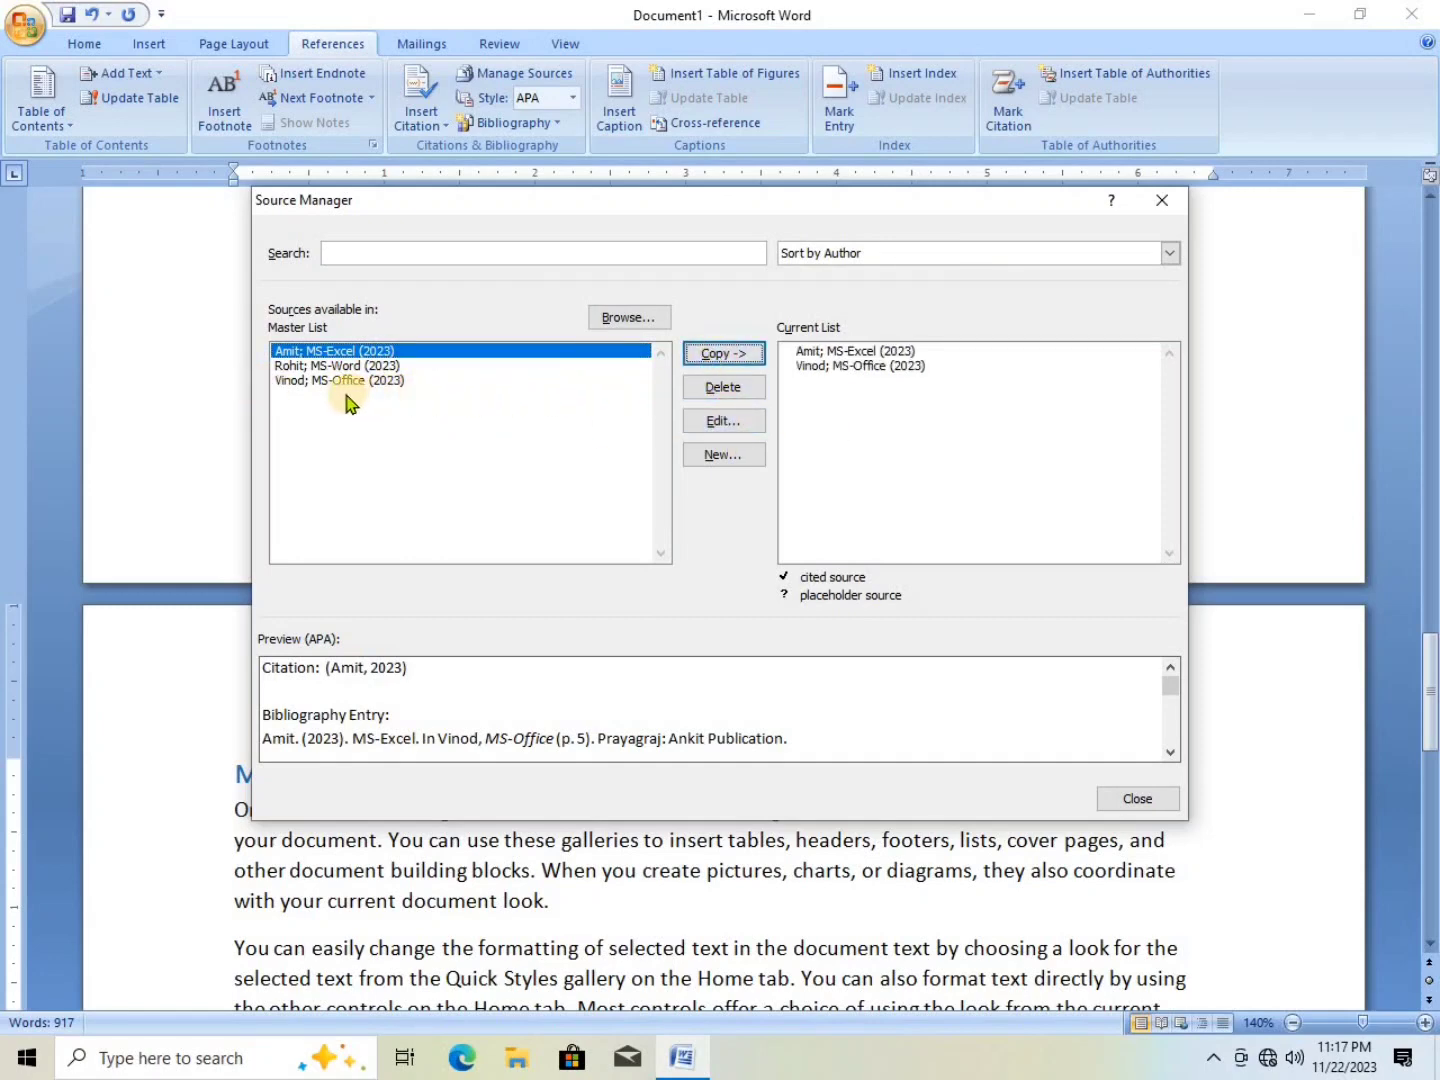
{"action": "left_click", "coordinate": [360, 365]}
{"action": "left_click", "coordinate": [723, 356]}
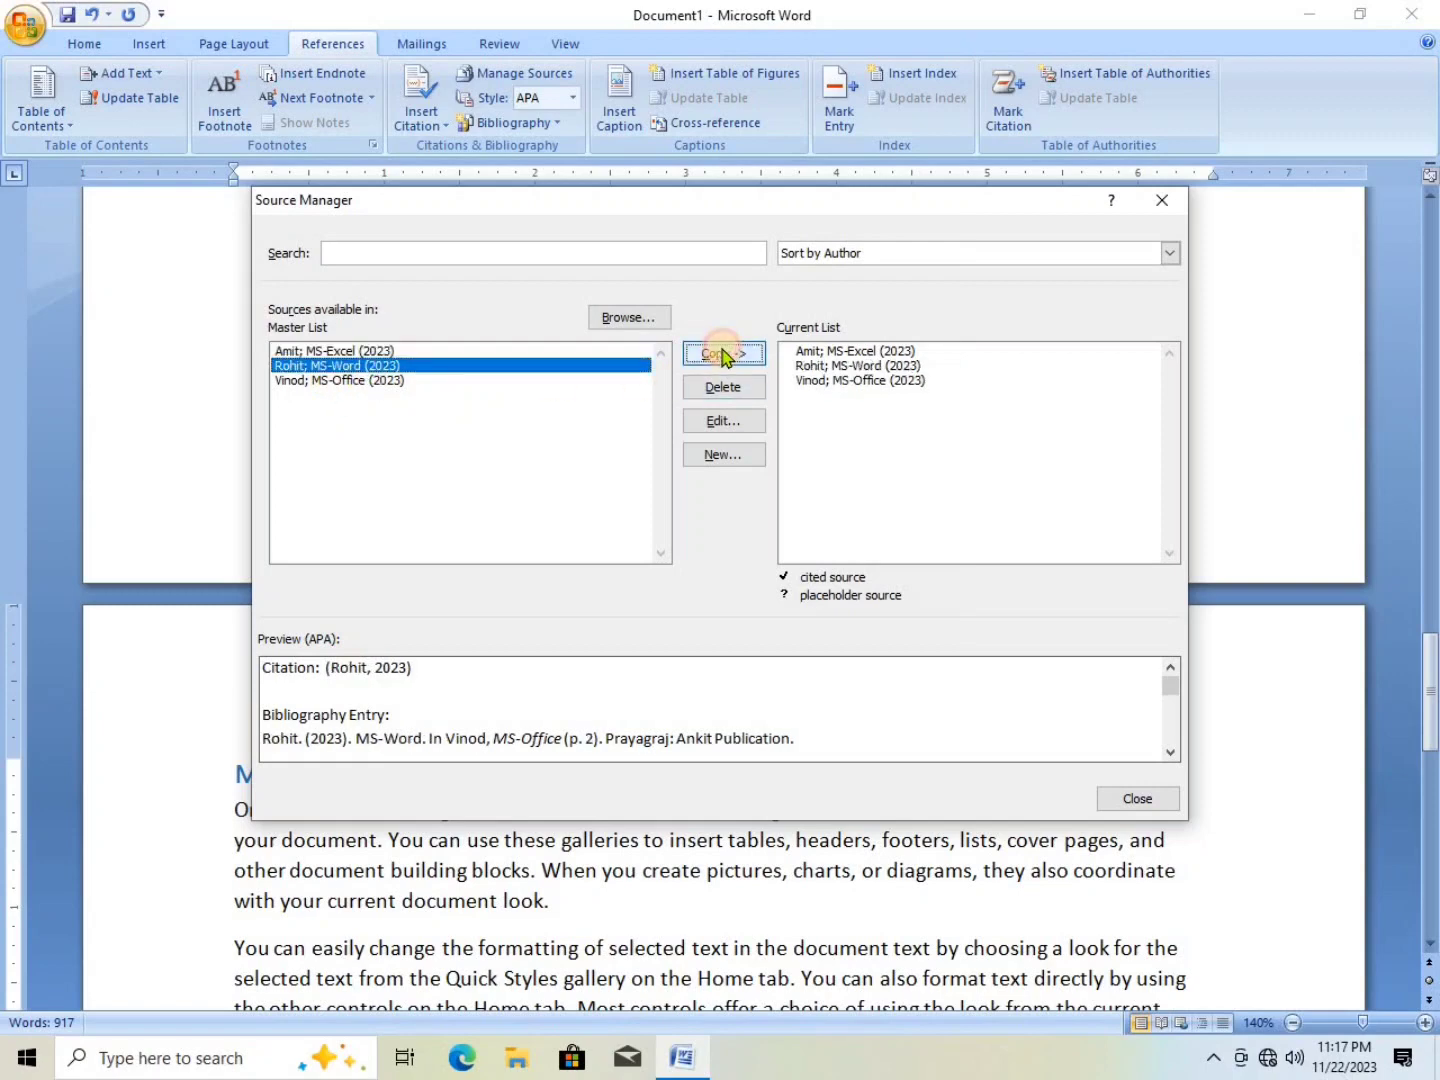
{"action": "left_click", "coordinate": [1122, 801]}
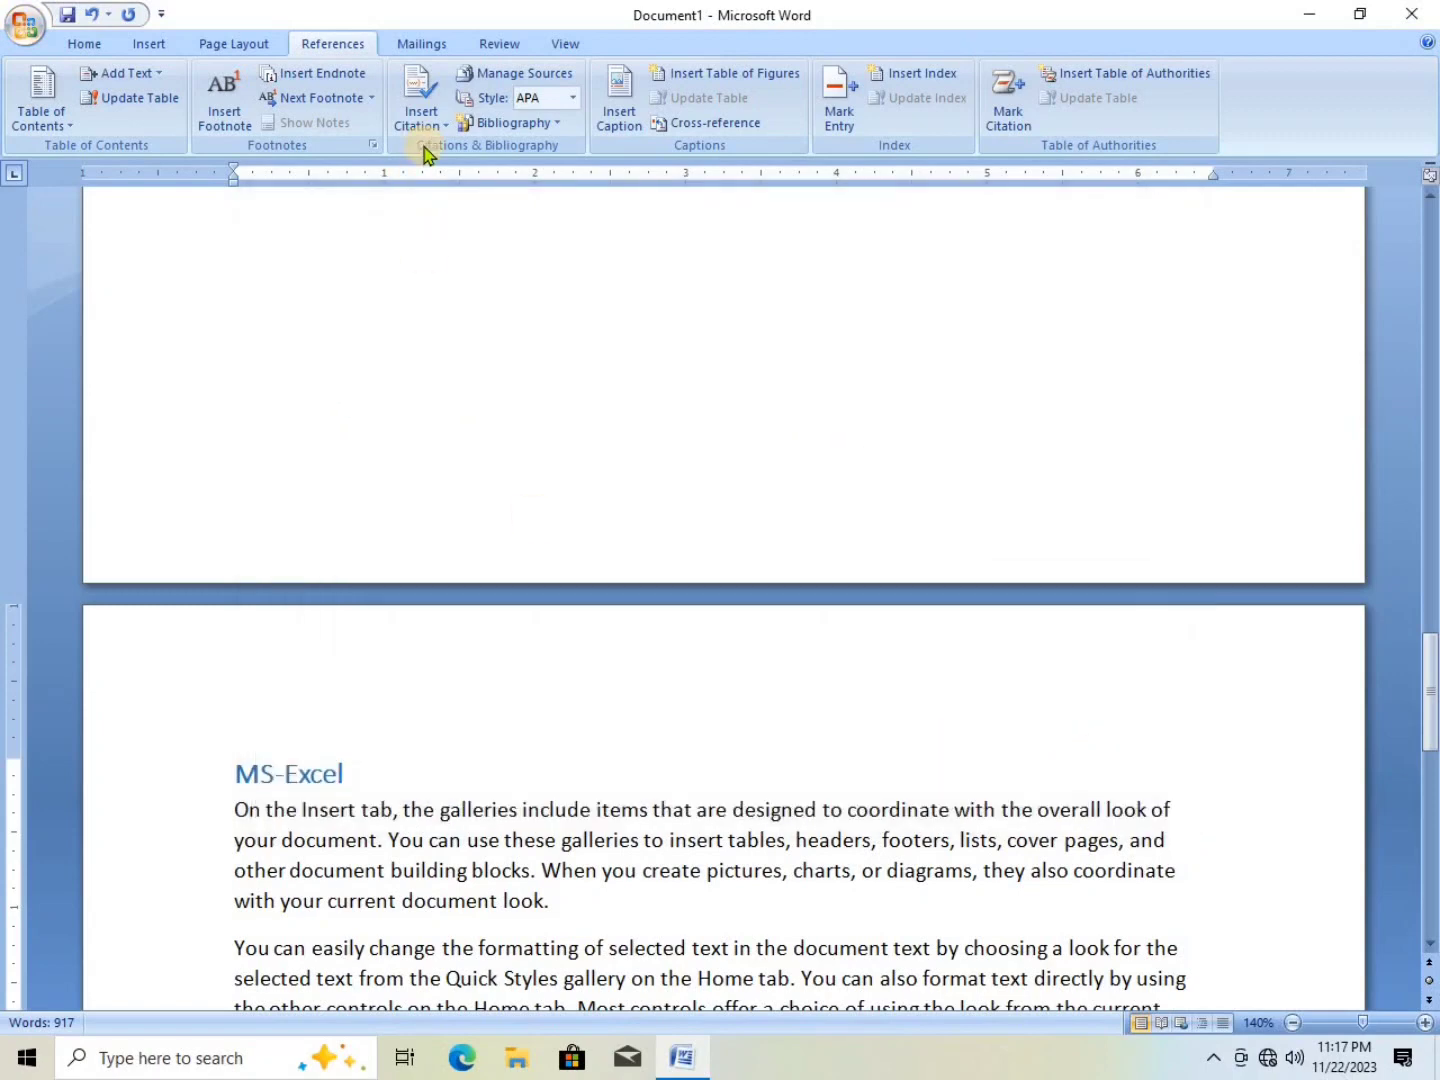
- Check the sources available for citing and compare them with the Source Manager's master and current lists
{"action": "left_click", "coordinate": [428, 133]}
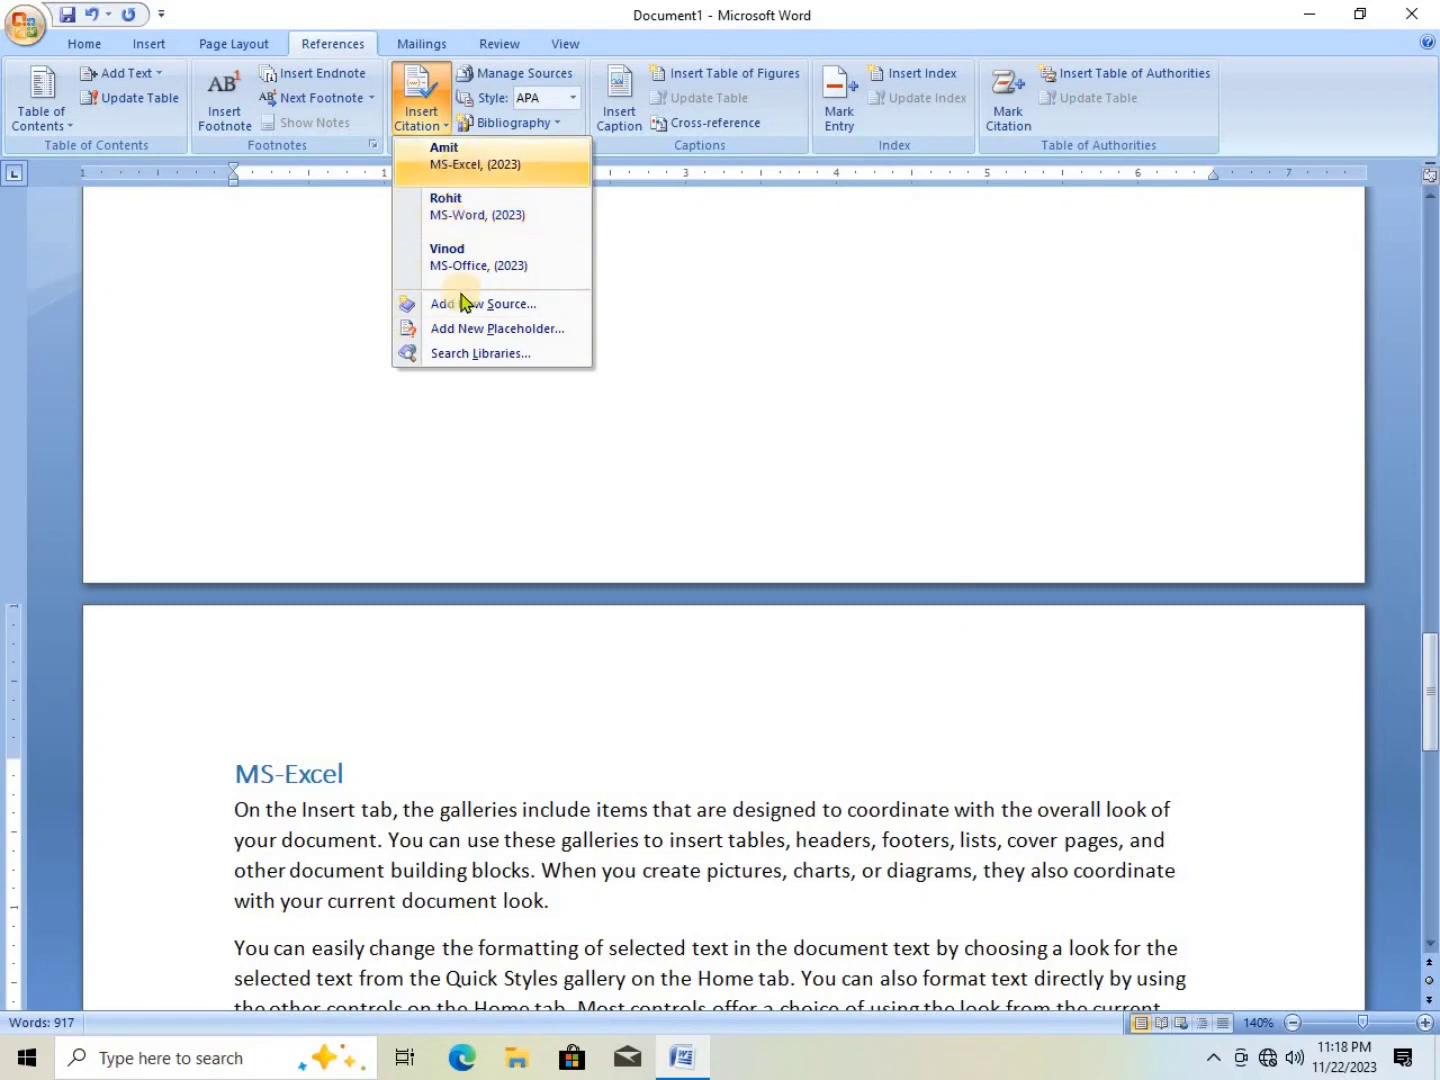
{"action": "left_click", "coordinate": [723, 305]}
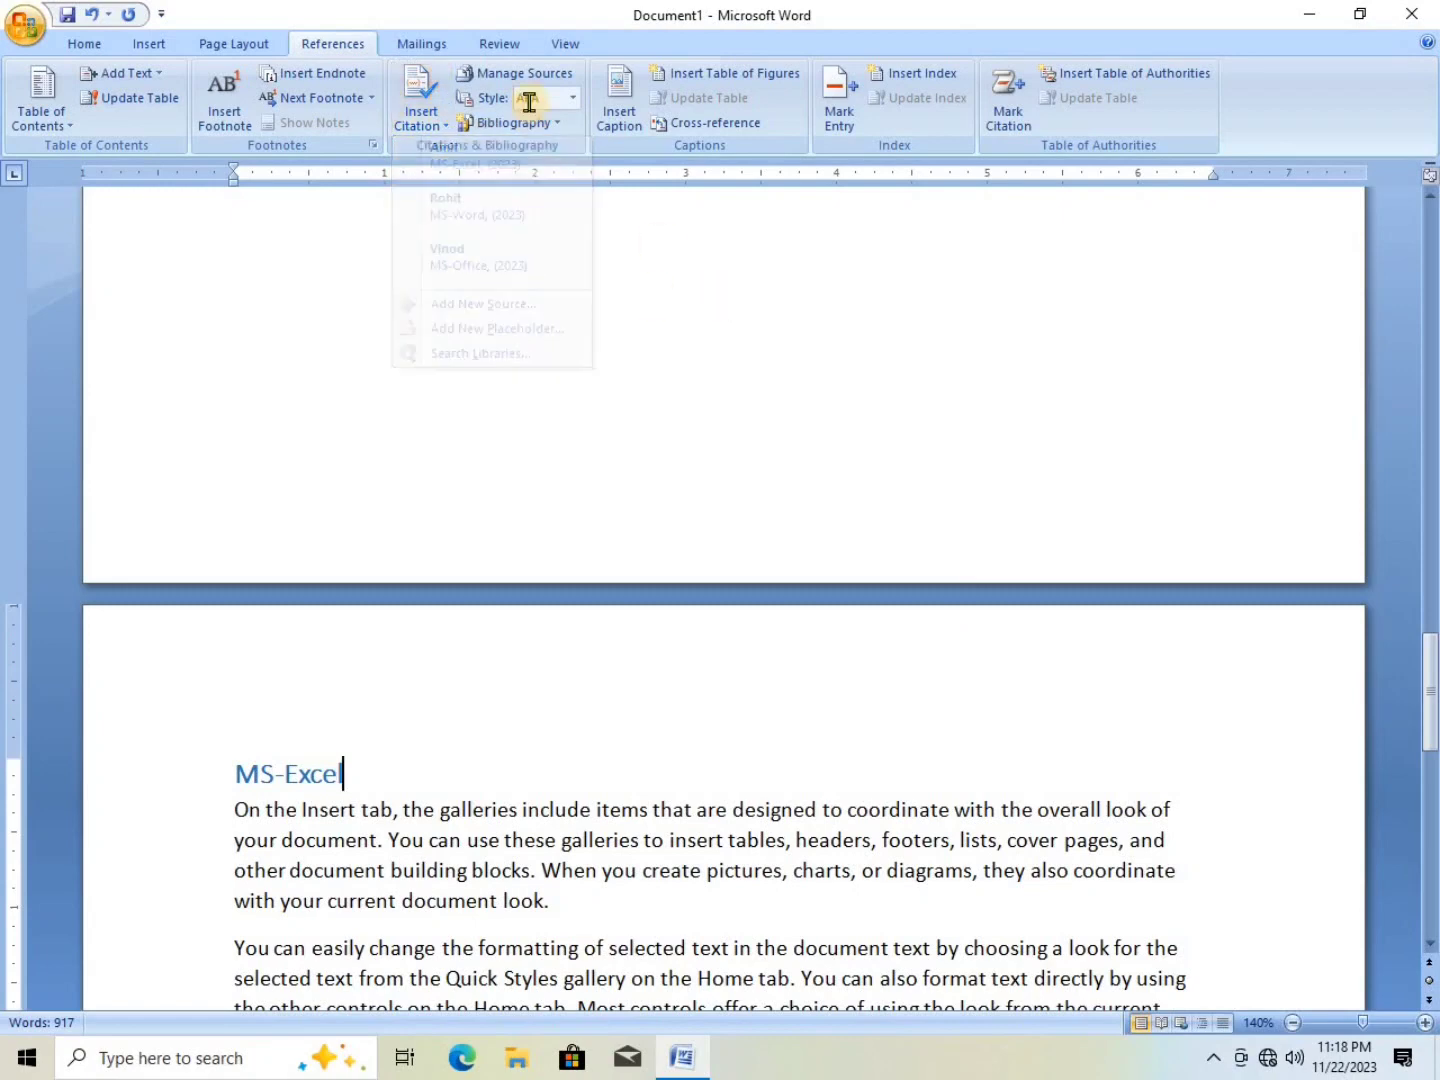
{"action": "left_click", "coordinate": [516, 74]}
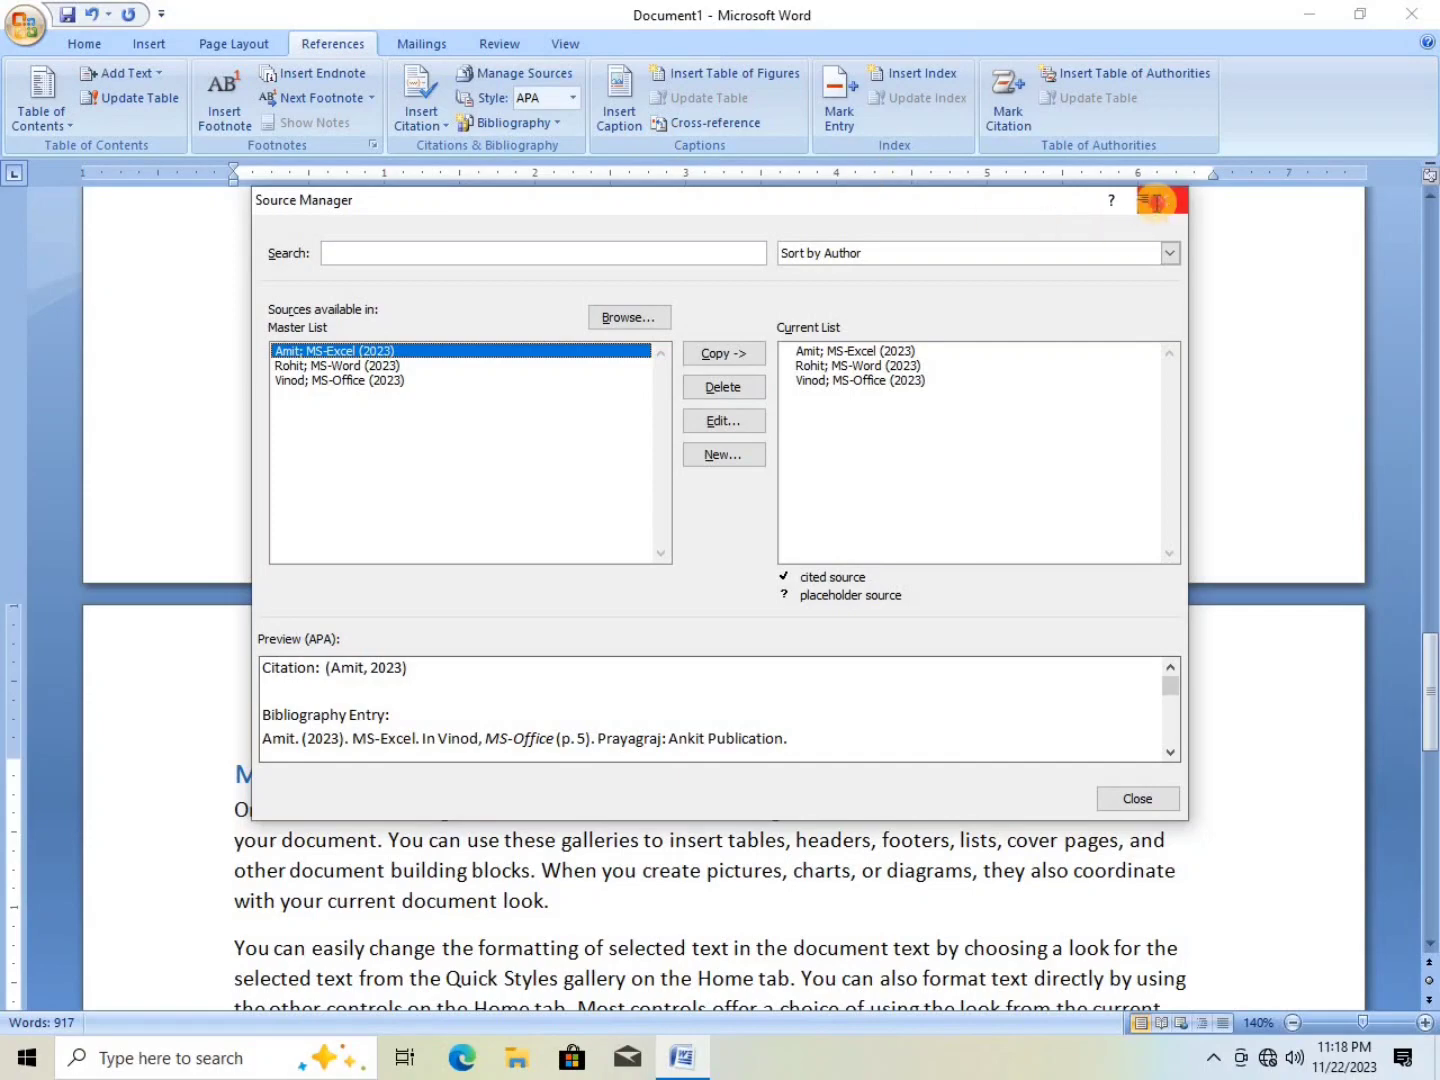
{"action": "left_click", "coordinate": [1162, 201]}
{"action": "scroll", "coordinate": [508, 591], "scroll_direction": "down", "scroll_amount": 6}
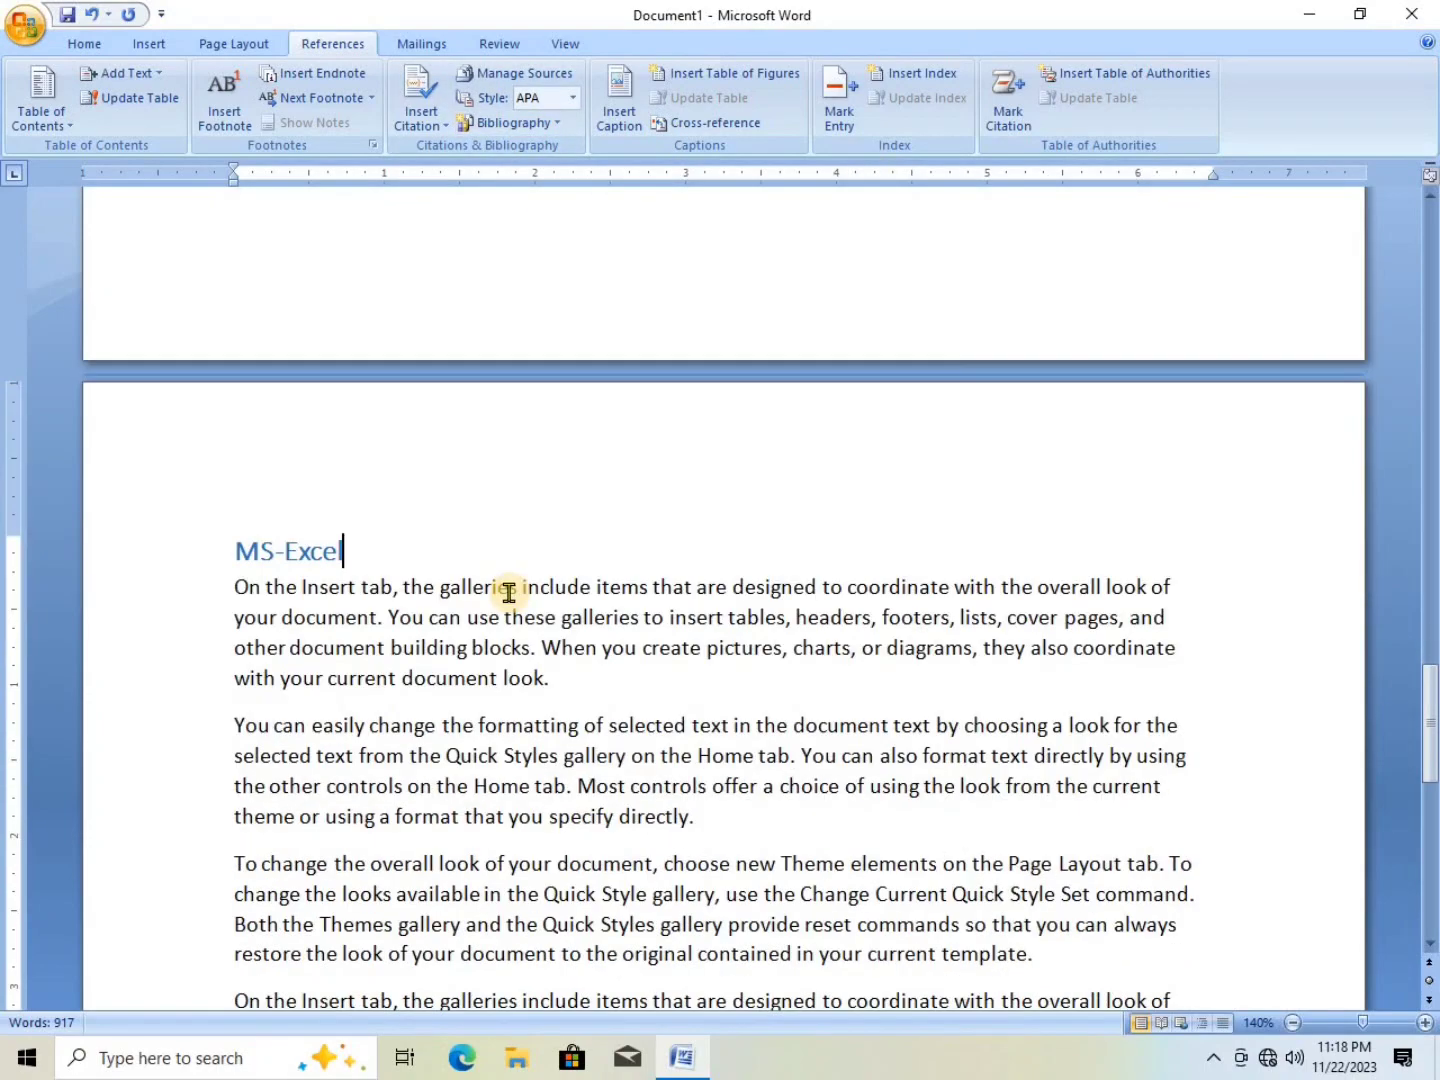
{"action": "scroll", "coordinate": [508, 590], "scroll_direction": "down", "scroll_amount": 5}
{"action": "scroll", "coordinate": [509, 590], "scroll_direction": "up", "scroll_amount": 5}
{"action": "scroll", "coordinate": [509, 591], "scroll_direction": "up", "scroll_amount": 6}
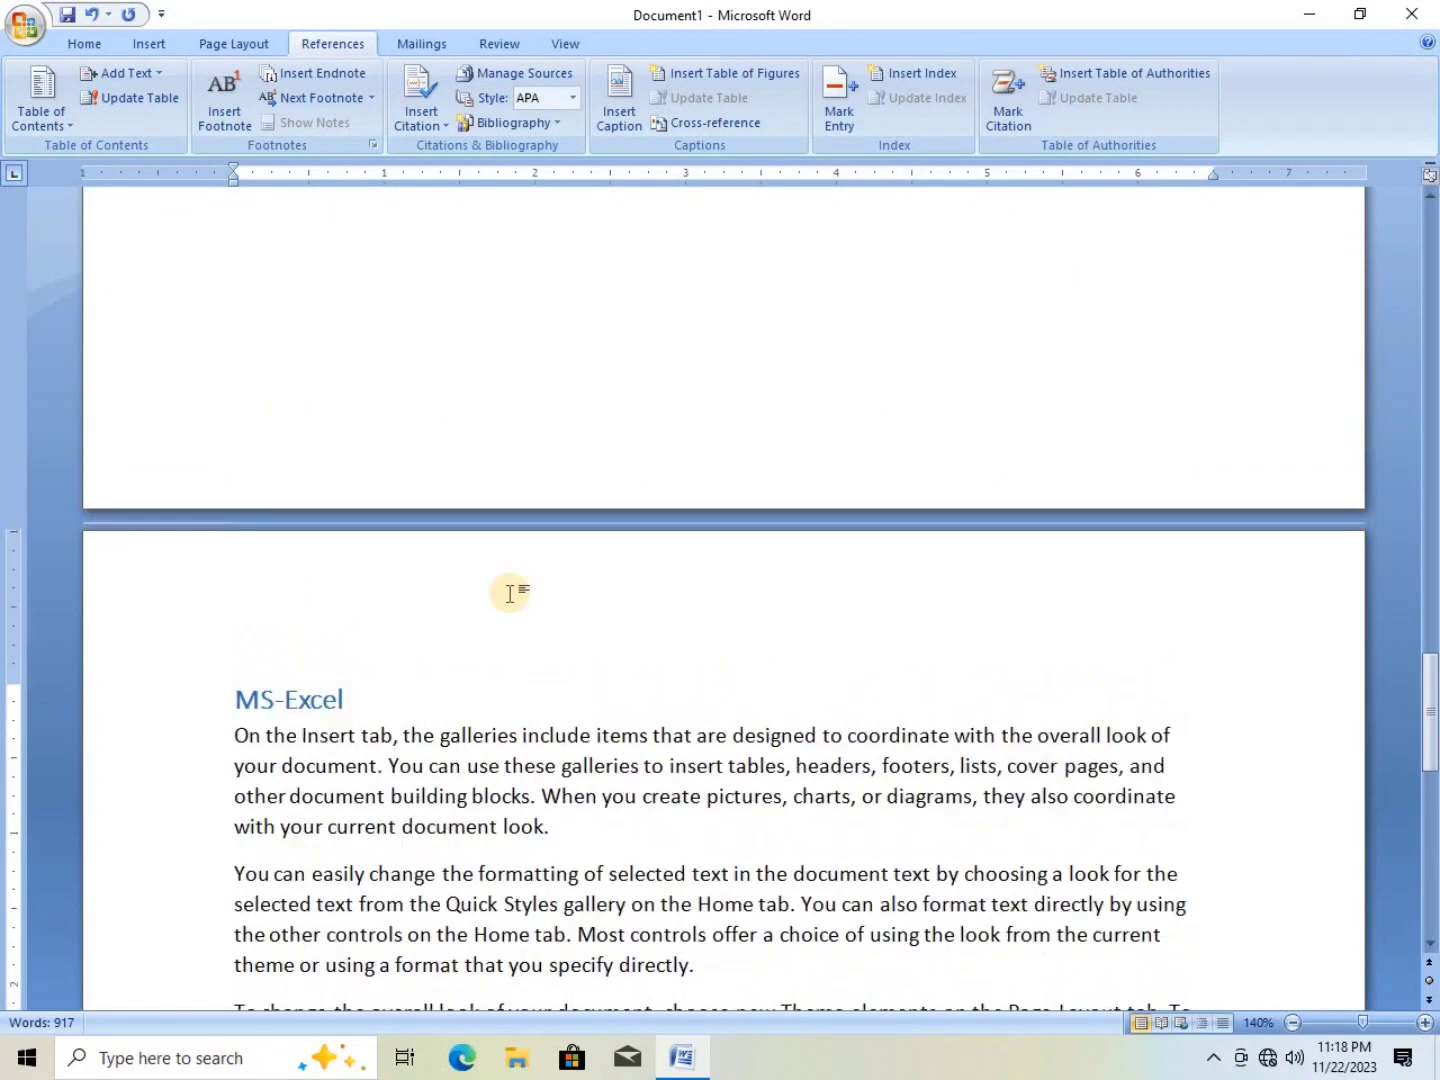
{"action": "scroll", "coordinate": [509, 591], "scroll_direction": "down", "scroll_amount": 6}
{"action": "scroll", "coordinate": [509, 593], "scroll_direction": "up", "scroll_amount": 6}
{"action": "scroll", "coordinate": [509, 593], "scroll_direction": "down", "scroll_amount": 17}
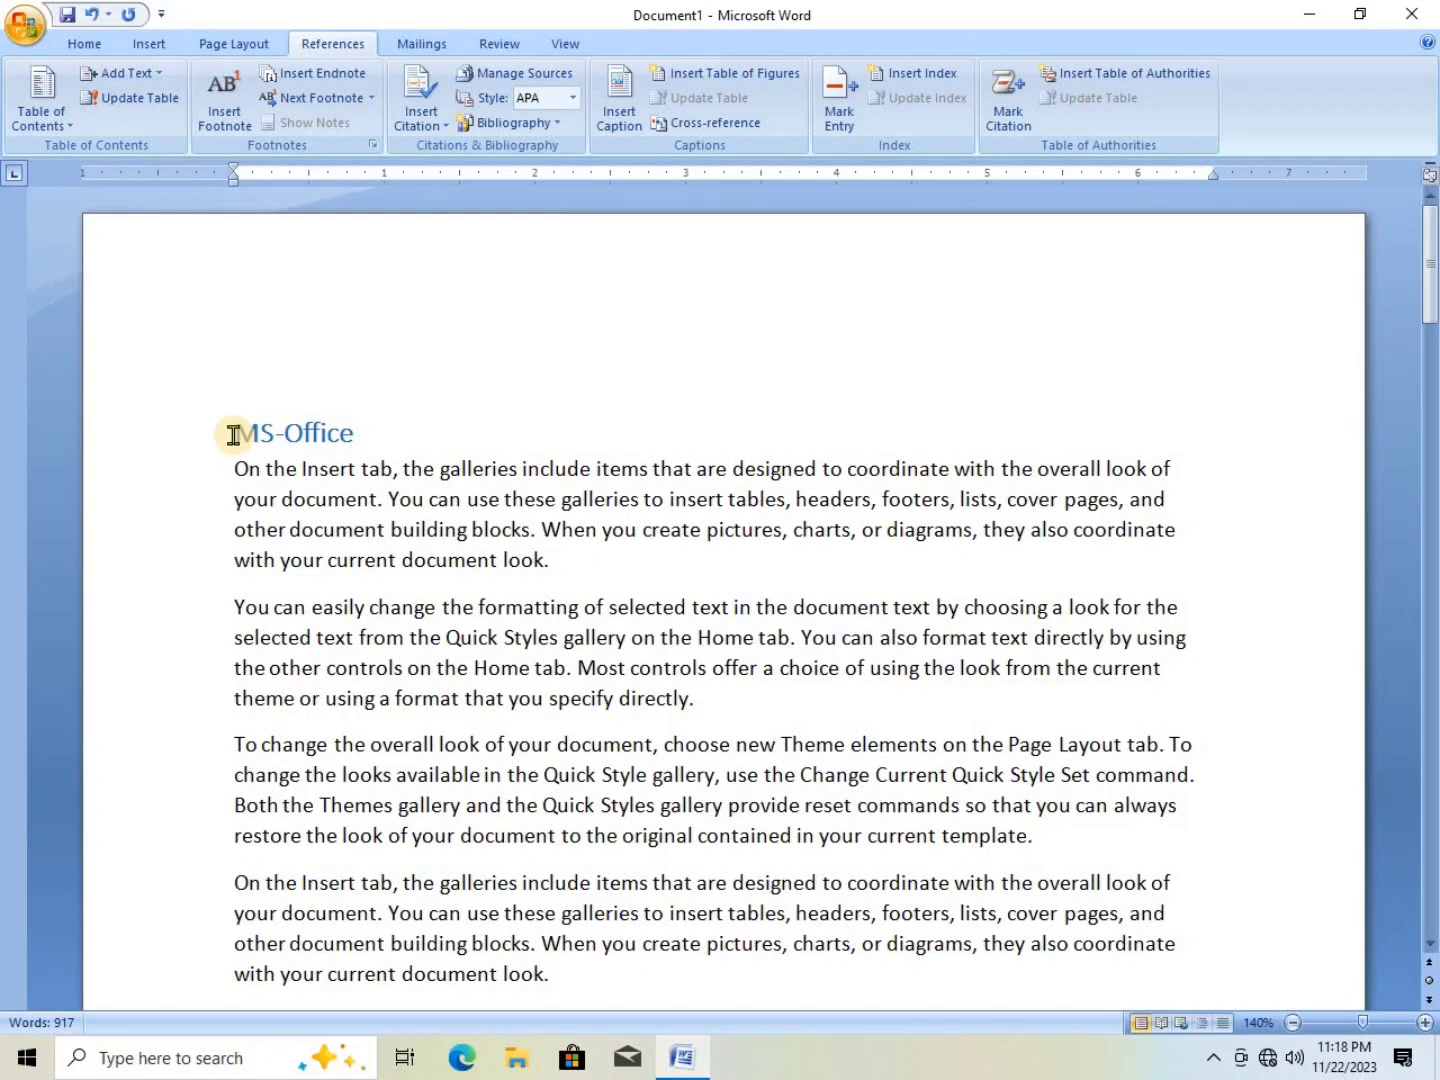
- Insert the built-in Bibliography after the document's last paragraph and the built-in Works Cited list below it
{"action": "left_click", "coordinate": [556, 120]}
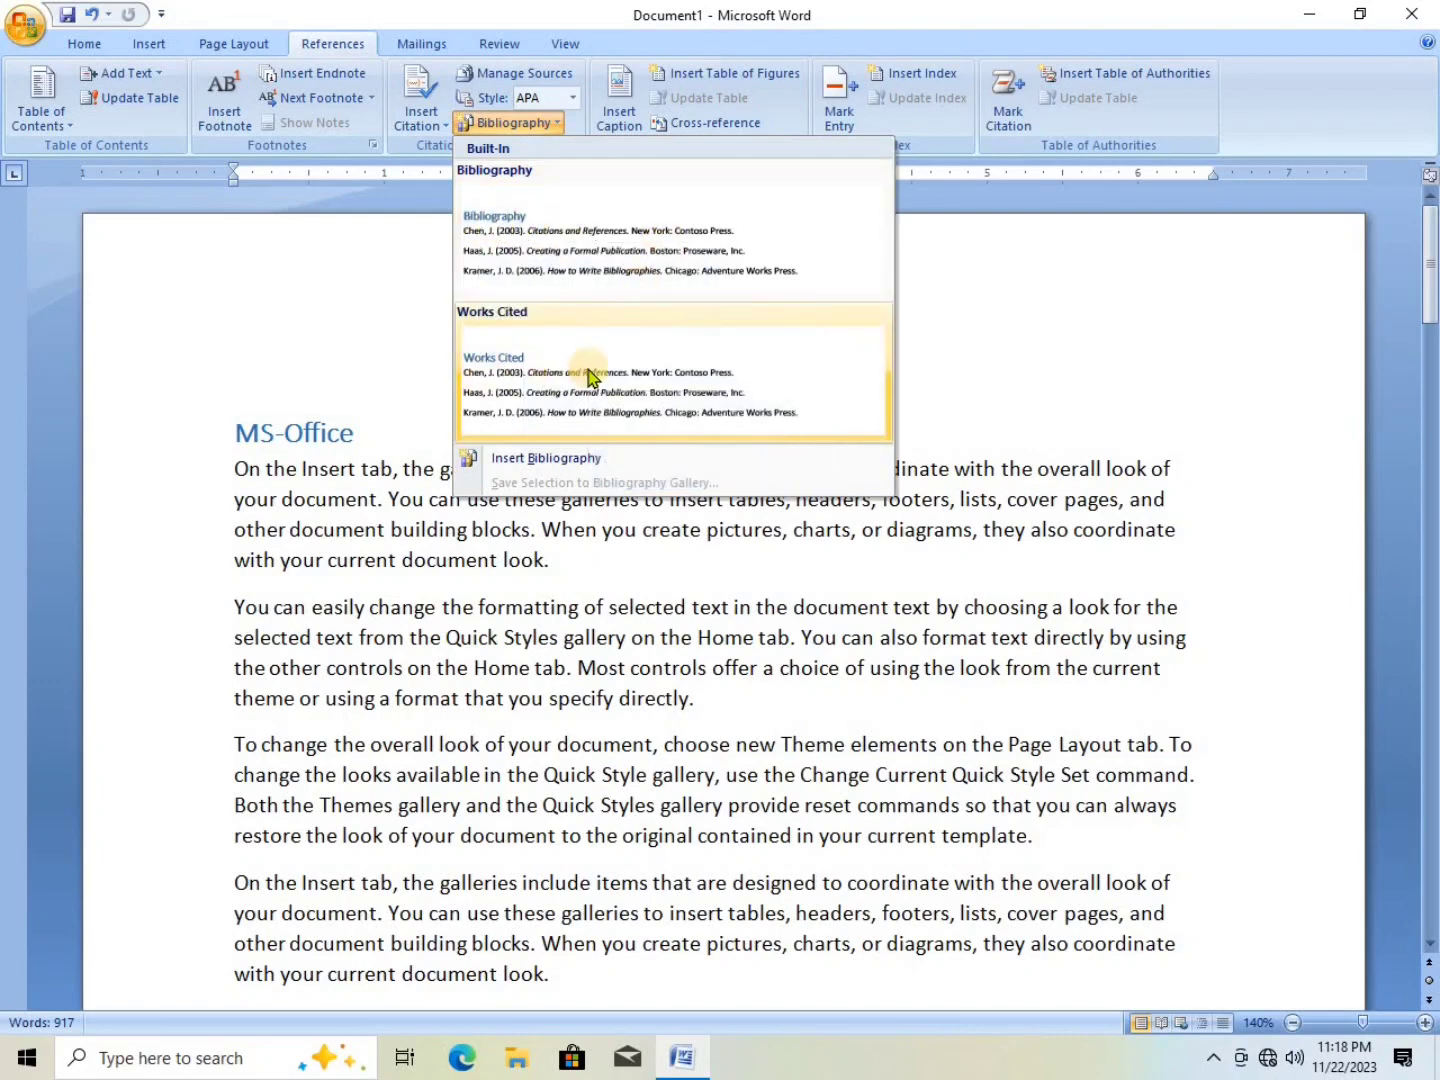
{"action": "scroll", "coordinate": [485, 596], "scroll_direction": "down", "scroll_amount": 6}
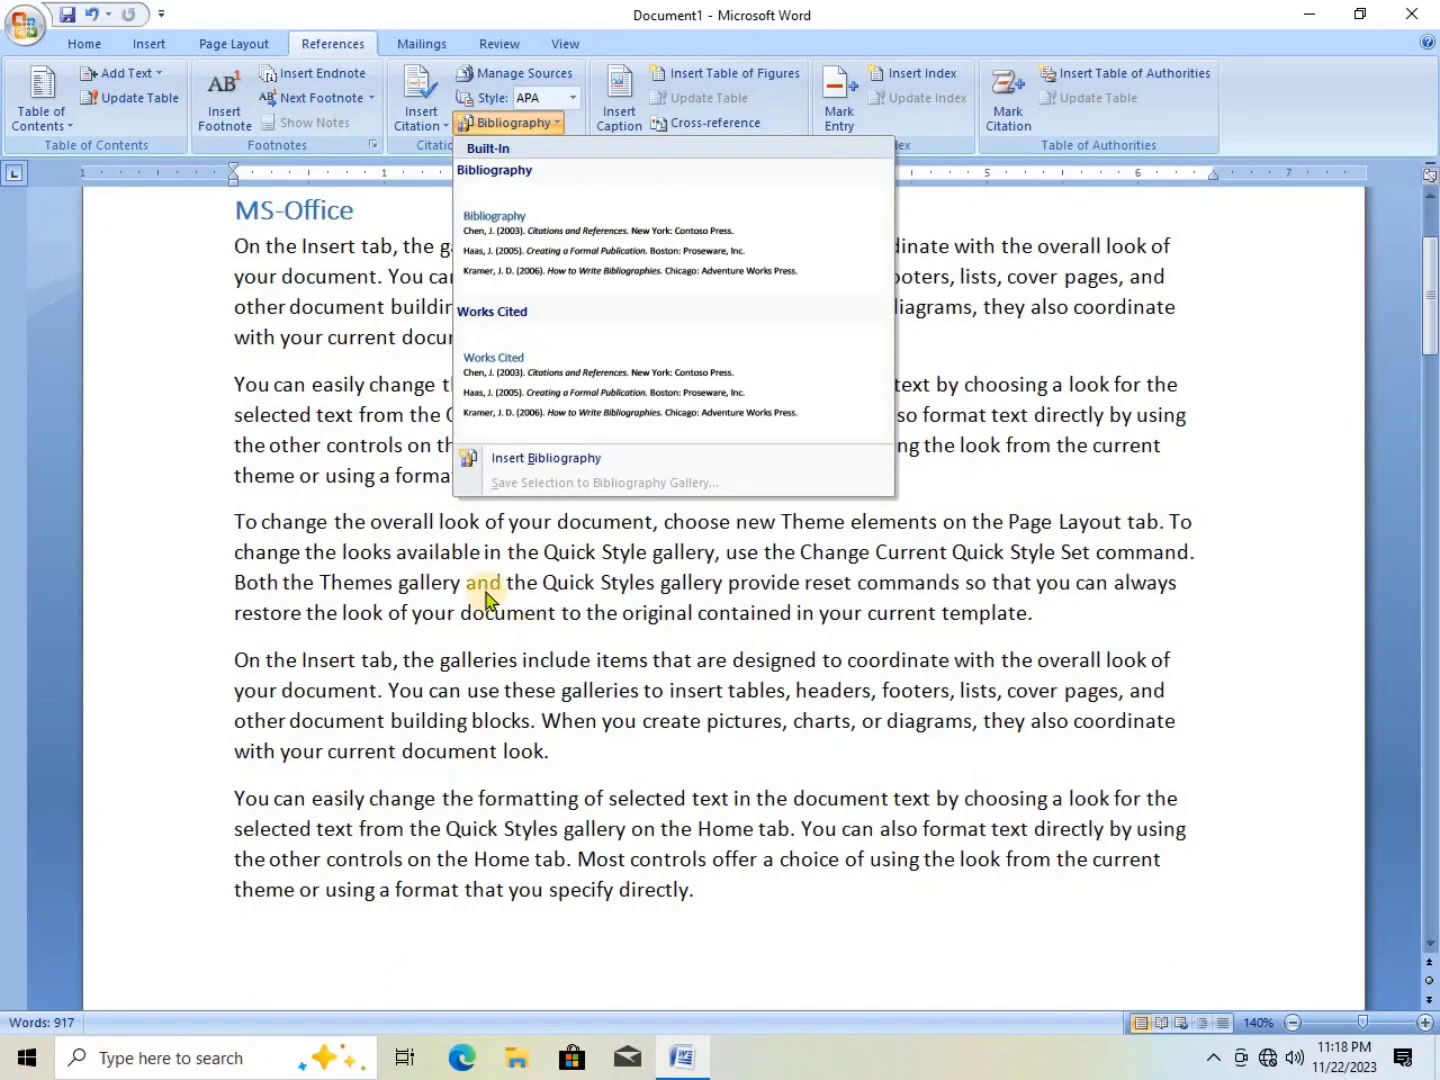
{"action": "scroll", "coordinate": [485, 589], "scroll_direction": "down", "scroll_amount": 10}
{"action": "scroll", "coordinate": [485, 590], "scroll_direction": "up", "scroll_amount": 3}
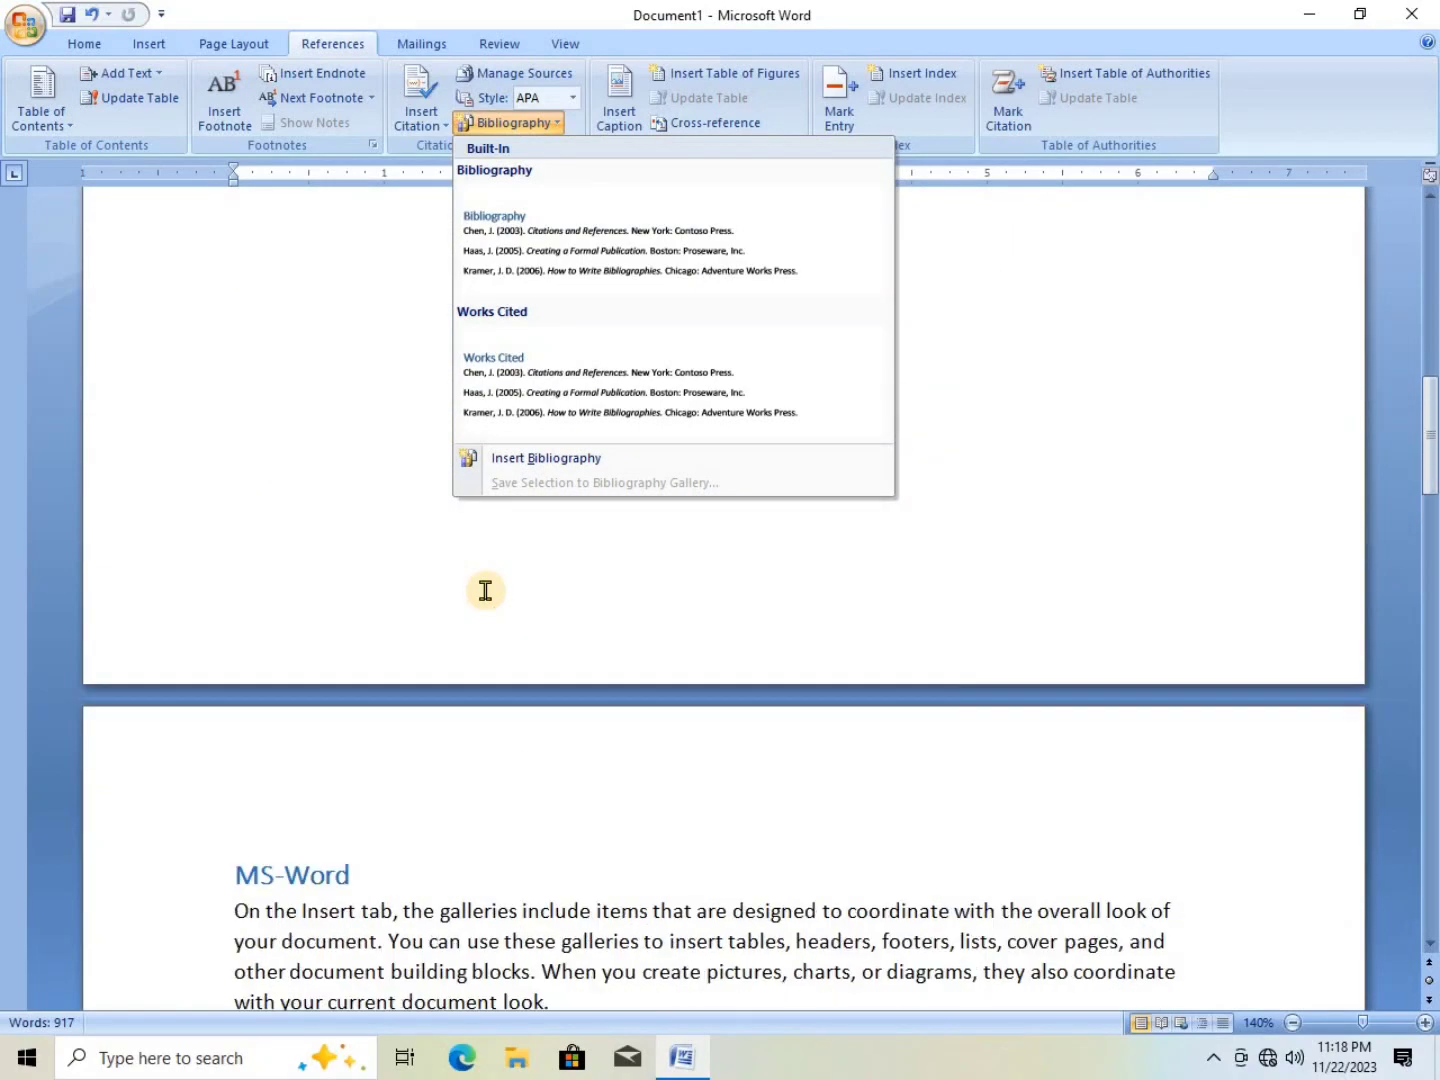
{"action": "scroll", "coordinate": [487, 592], "scroll_direction": "down", "scroll_amount": 6}
{"action": "scroll", "coordinate": [487, 592], "scroll_direction": "down", "scroll_amount": 20}
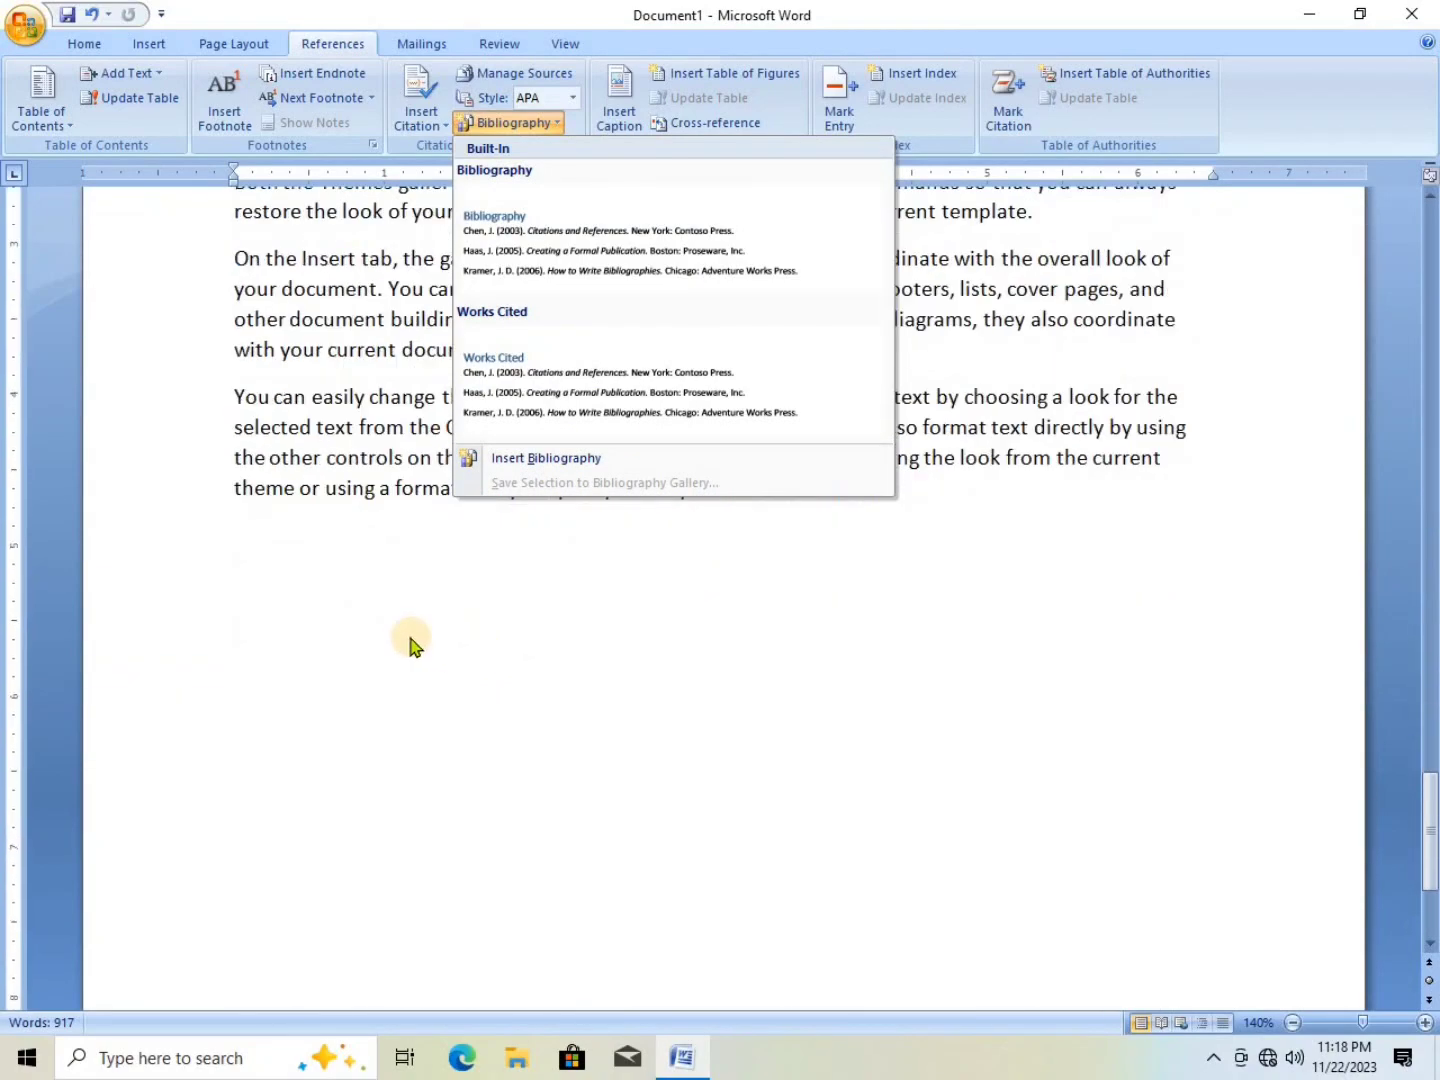
{"action": "left_click", "coordinate": [319, 609]}
{"action": "left_click", "coordinate": [820, 528]}
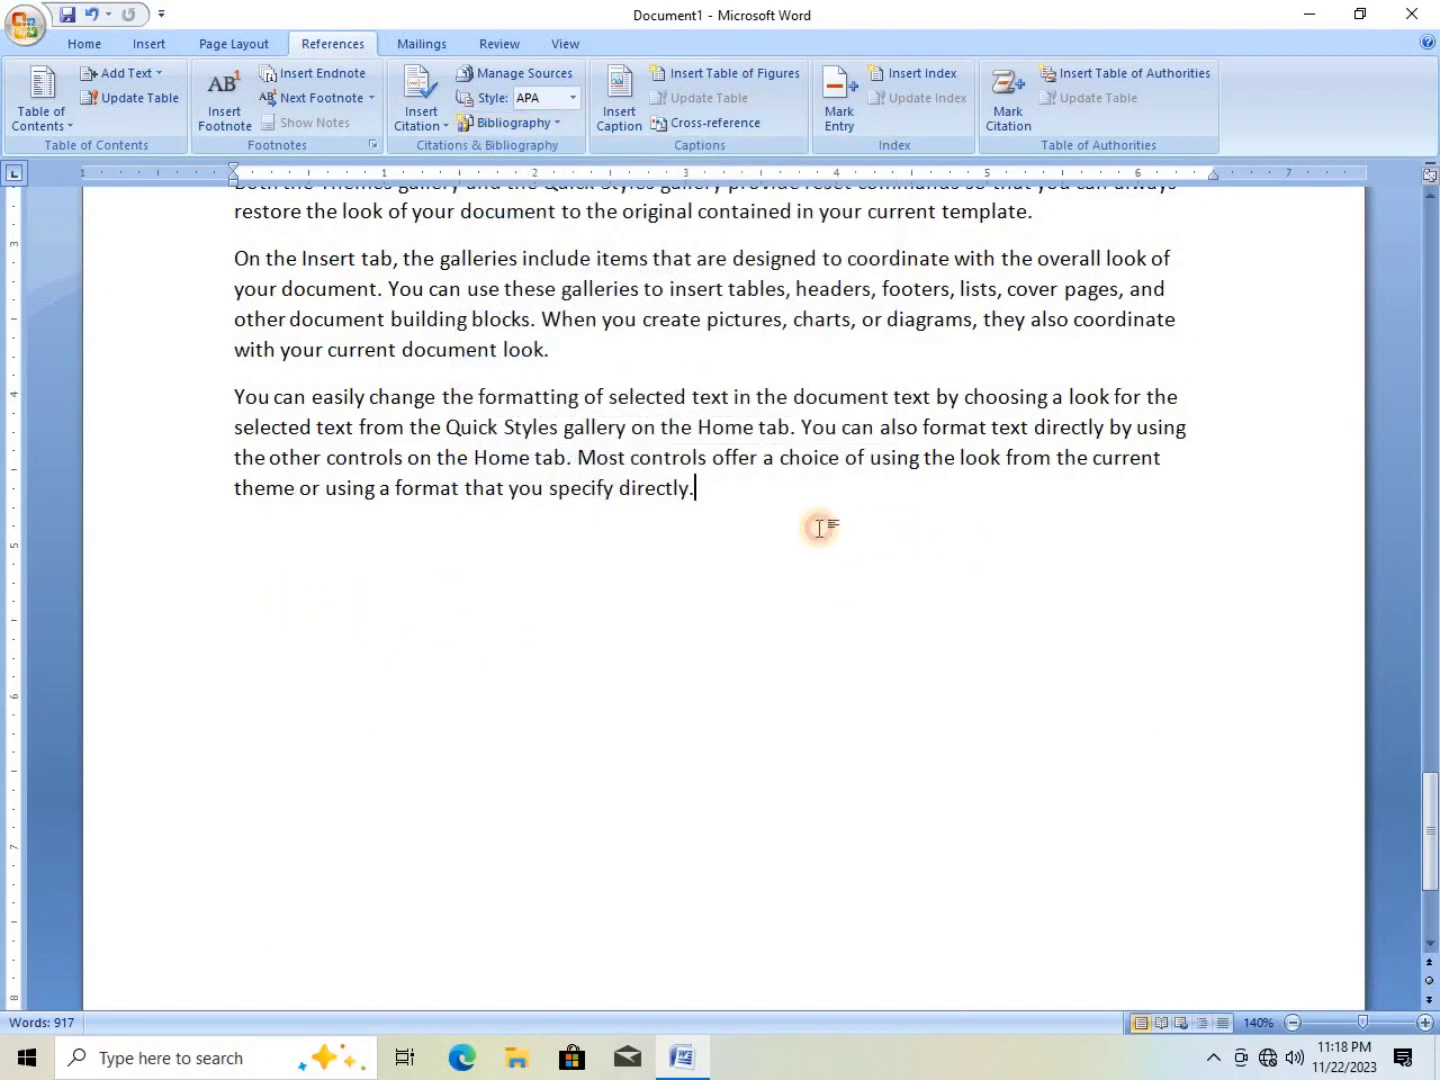
{"action": "left_click", "coordinate": [555, 123]}
{"action": "left_click", "coordinate": [525, 236]}
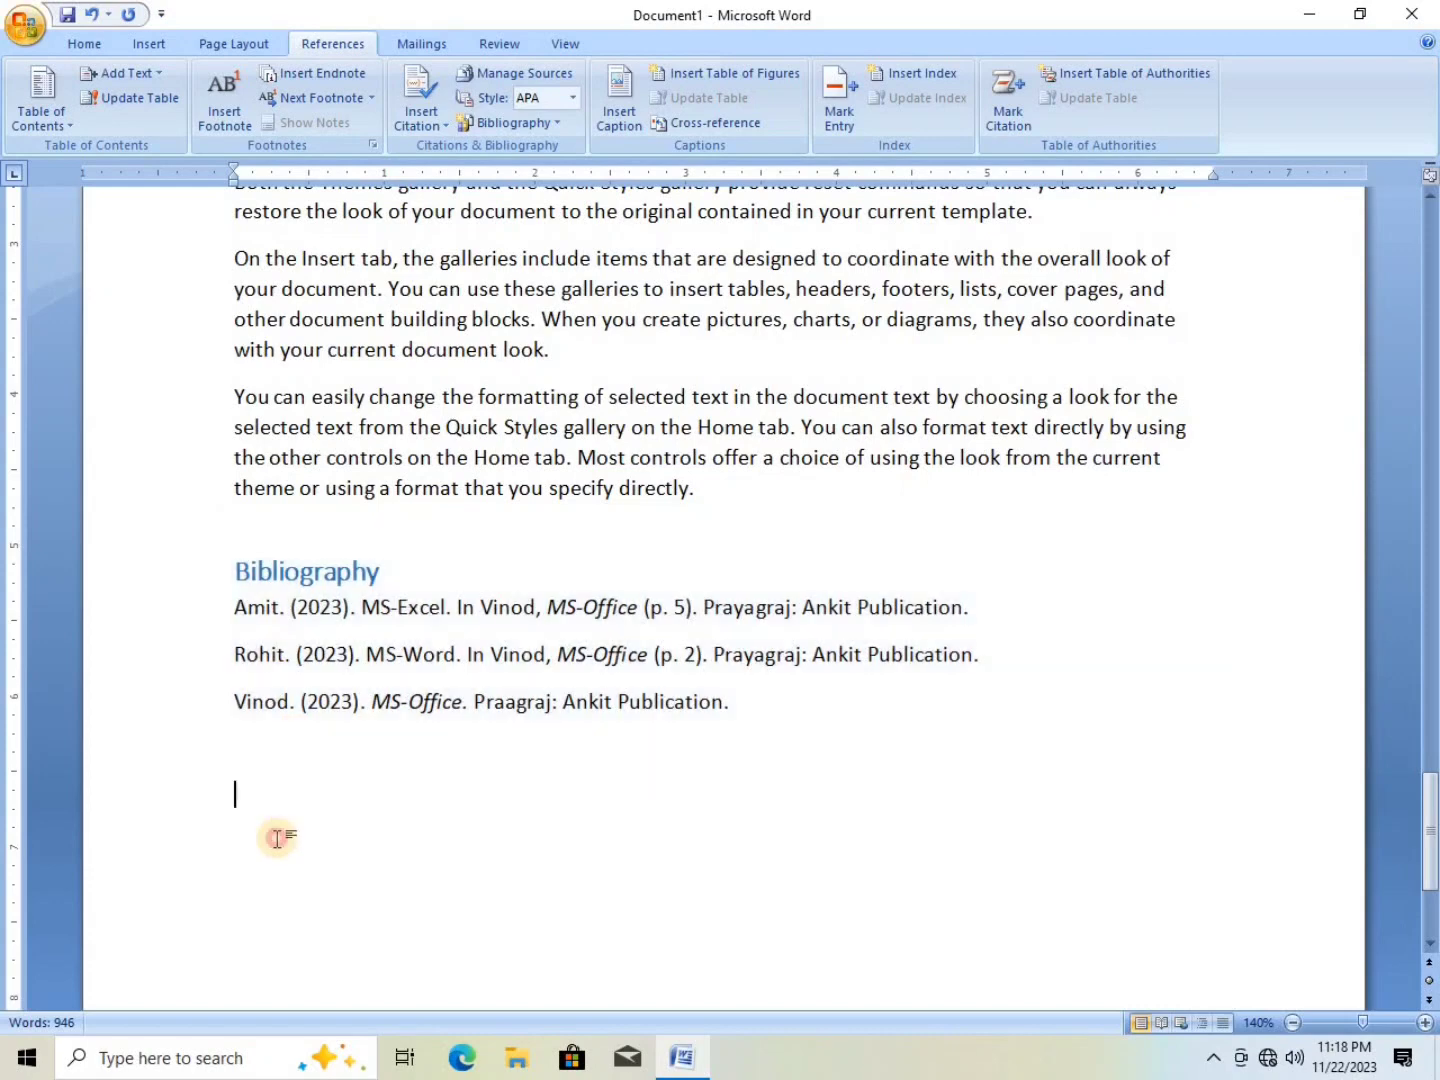
{"action": "left_click", "coordinate": [553, 123]}
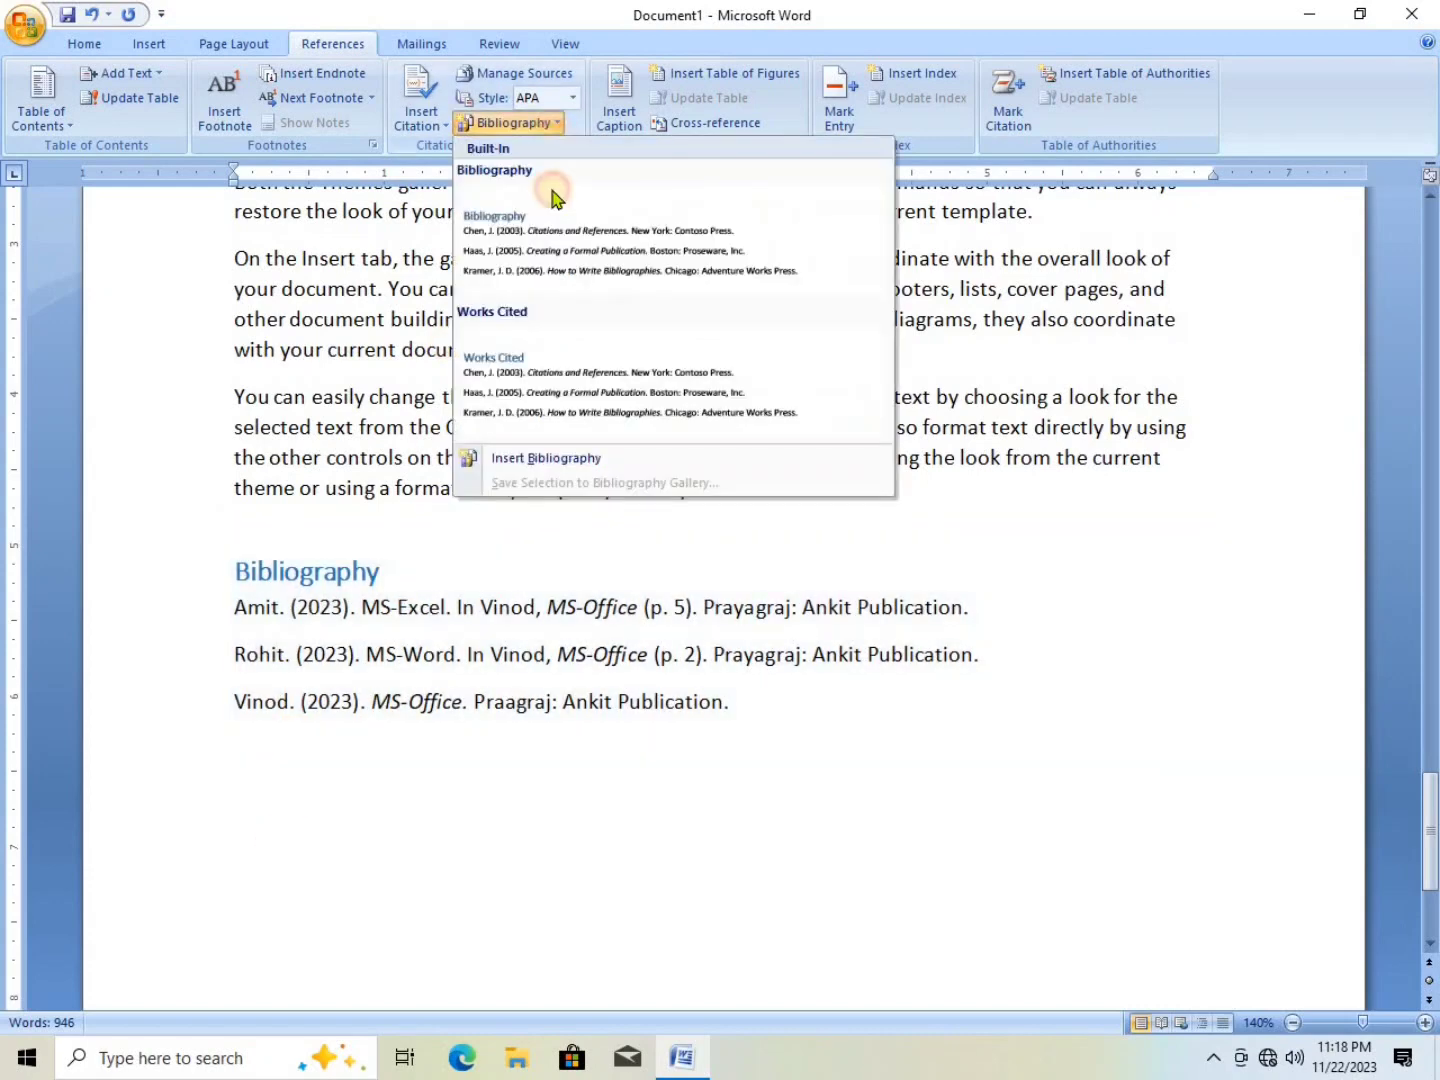
{"action": "left_click", "coordinate": [530, 400]}
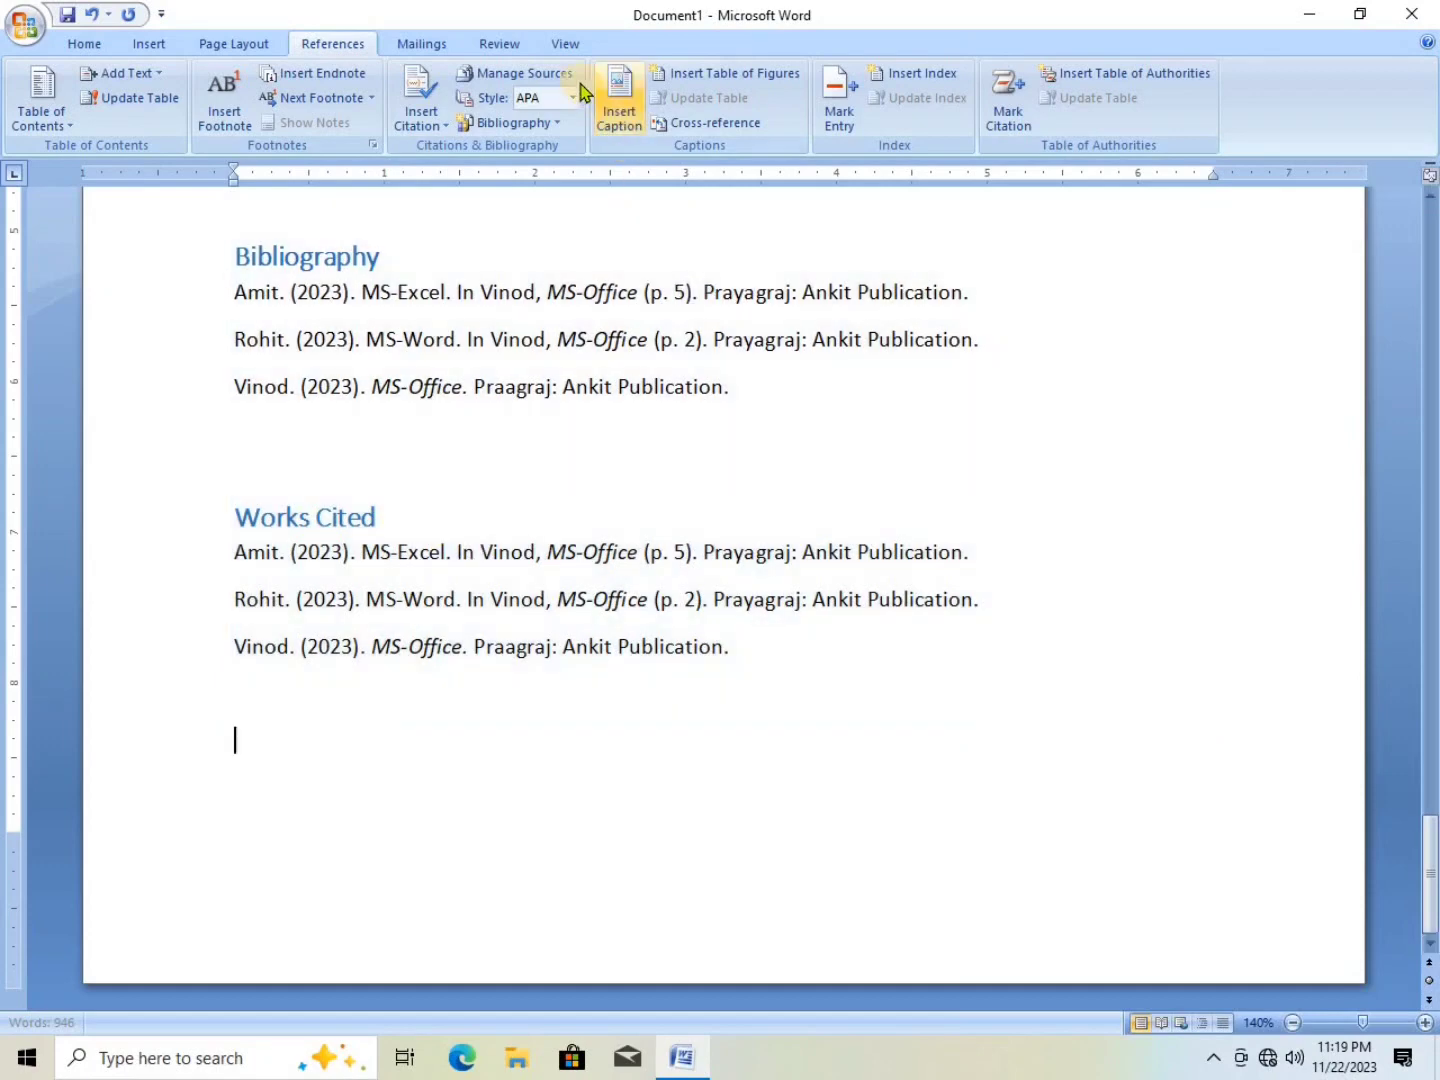
- Change the citation style to Chicago, GB7714, GOST - Name Sort and finally GOST - Title Sort
{"action": "left_click", "coordinate": [574, 101]}
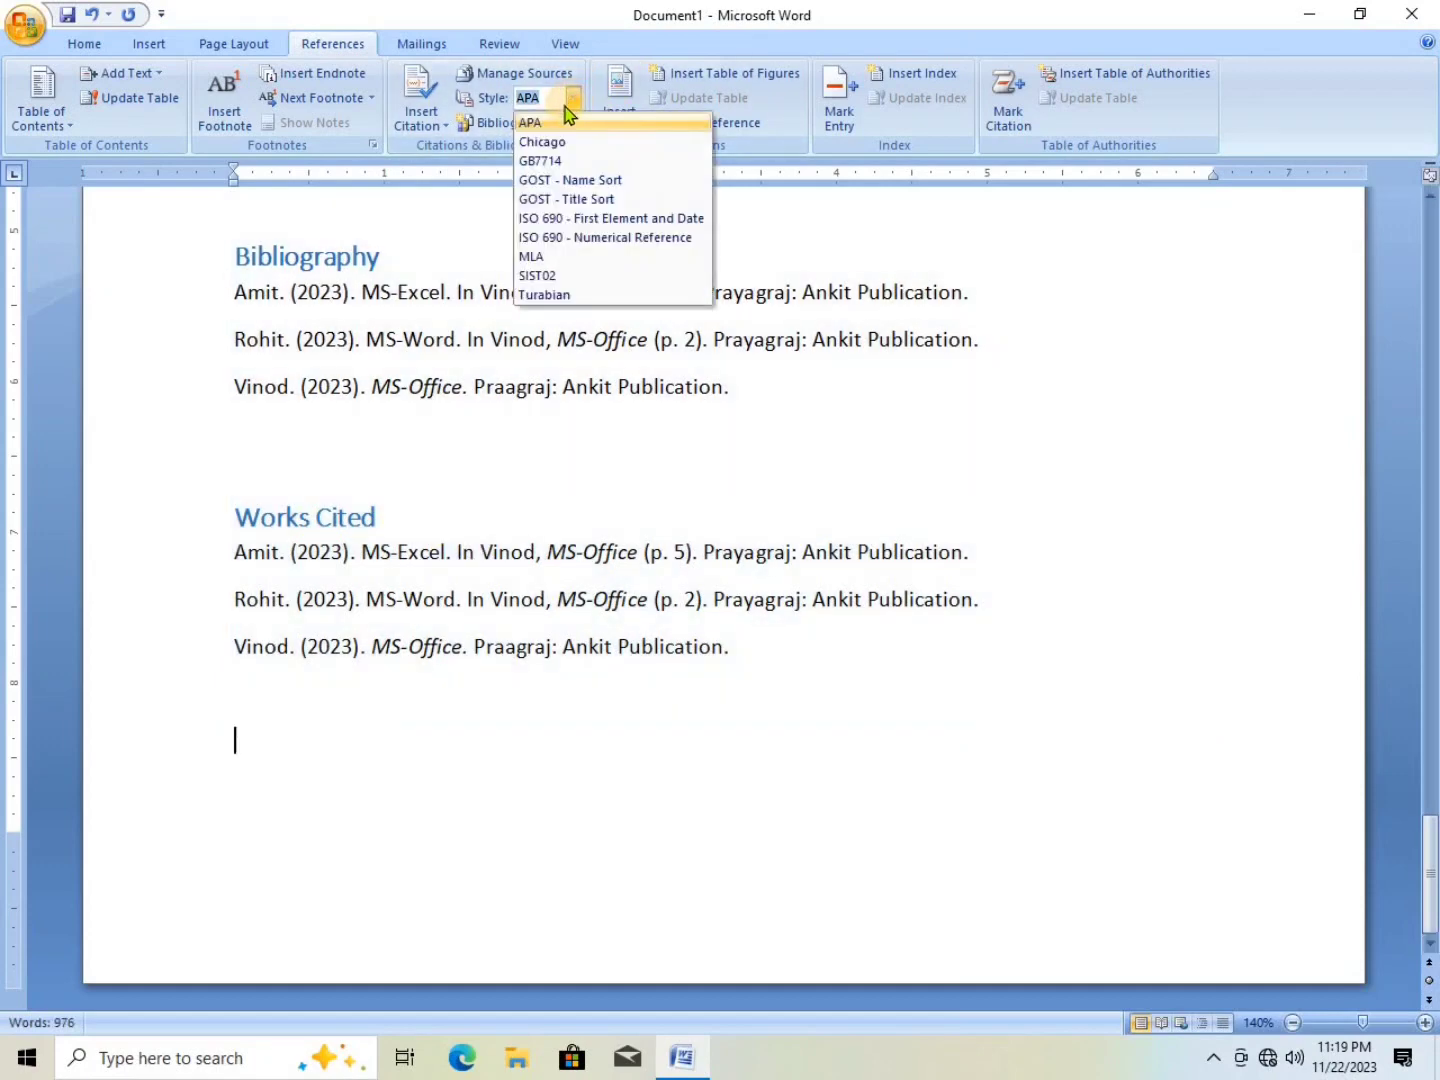
{"action": "left_click", "coordinate": [548, 142]}
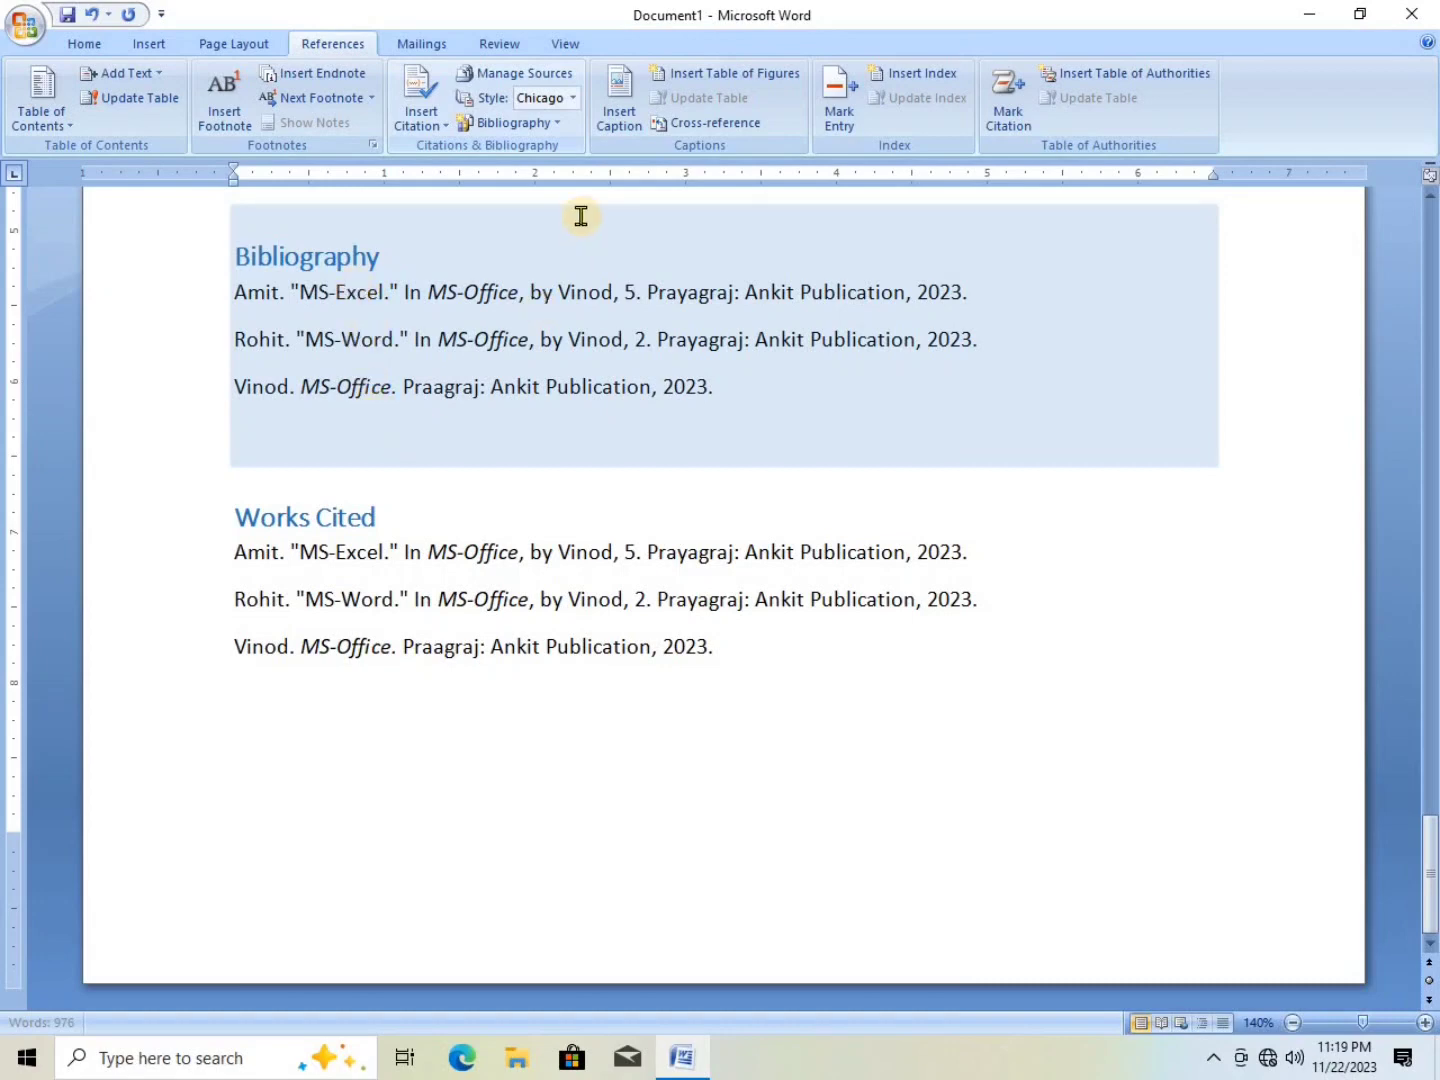
{"action": "left_click", "coordinate": [573, 97]}
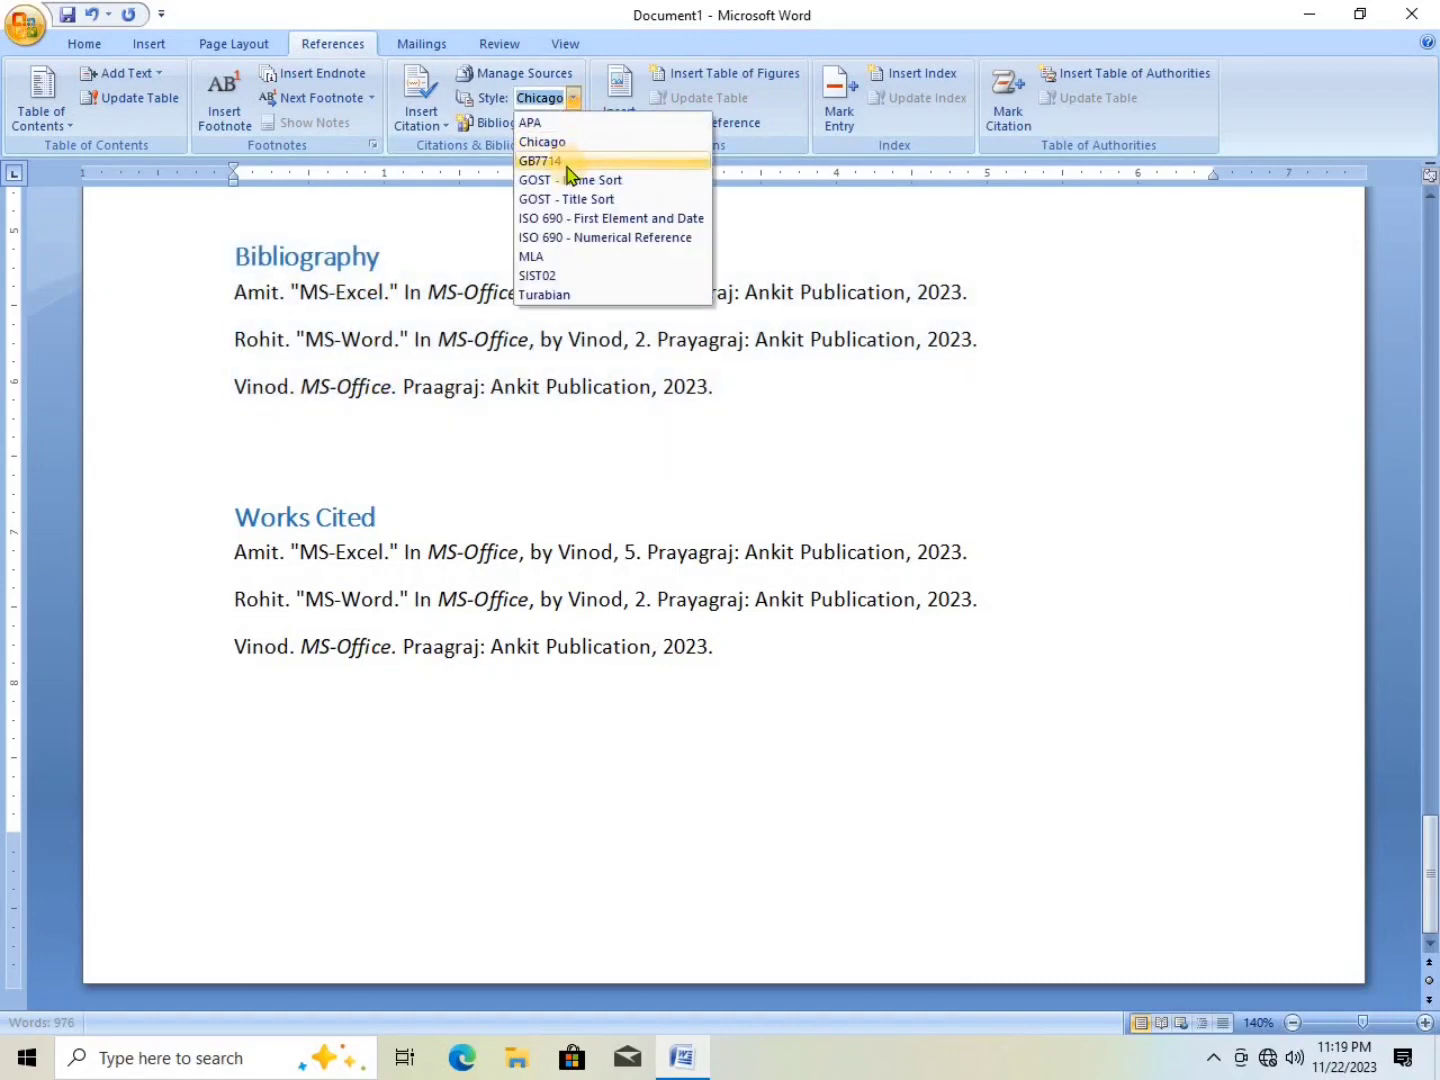
{"action": "left_click", "coordinate": [565, 163]}
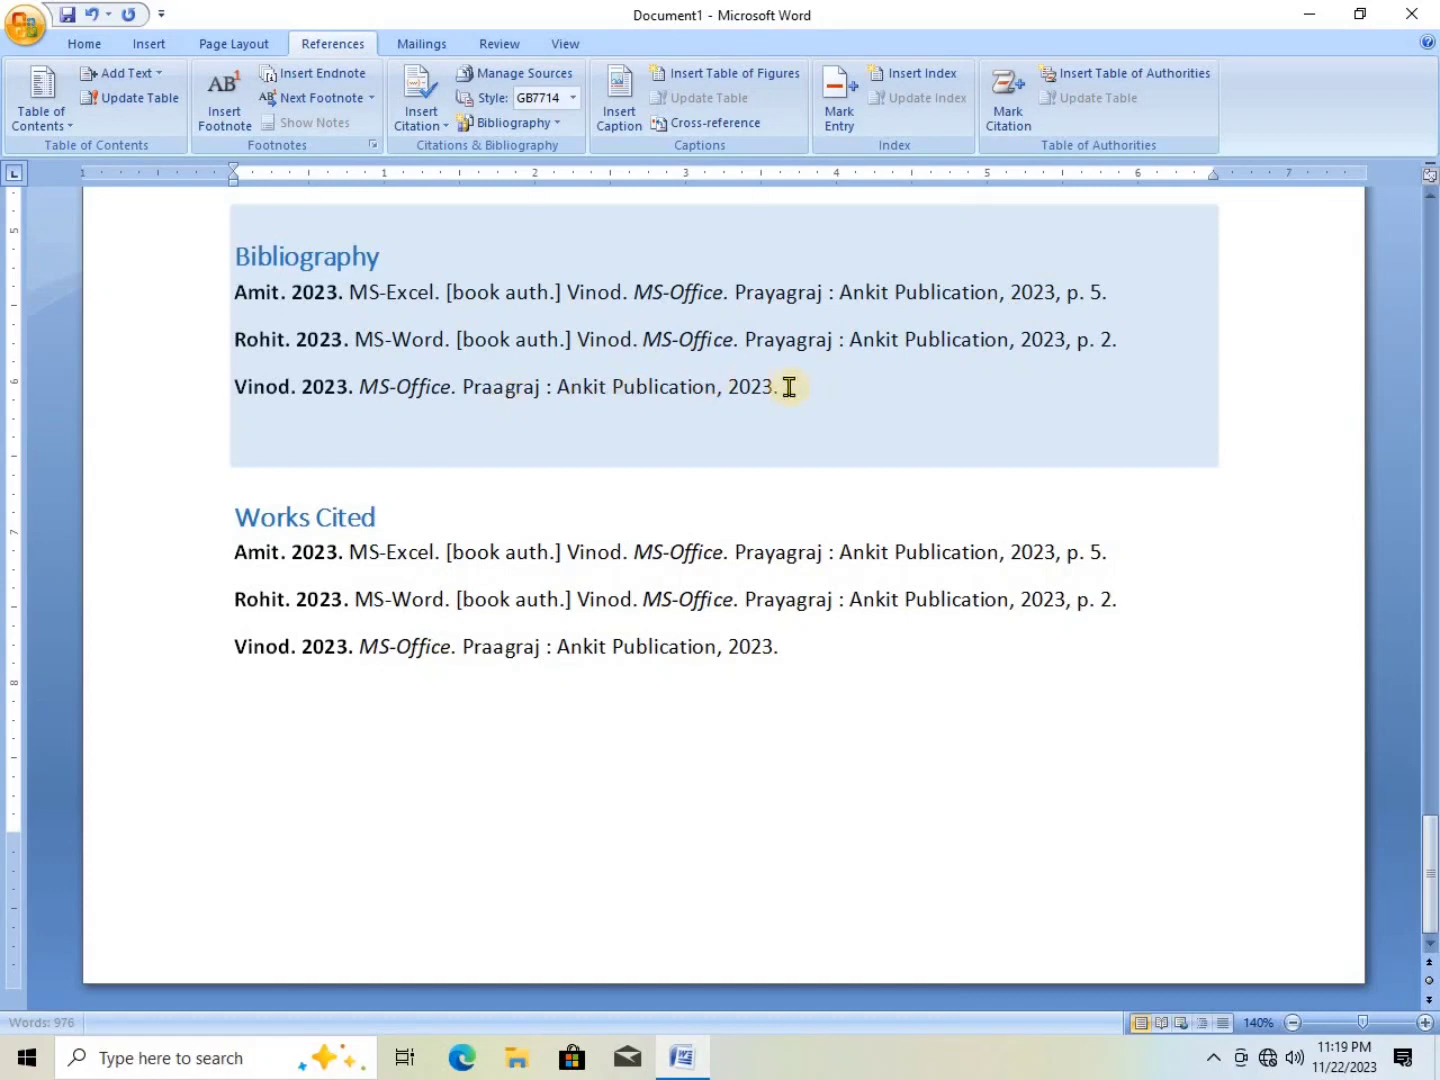
{"action": "left_click", "coordinate": [572, 96]}
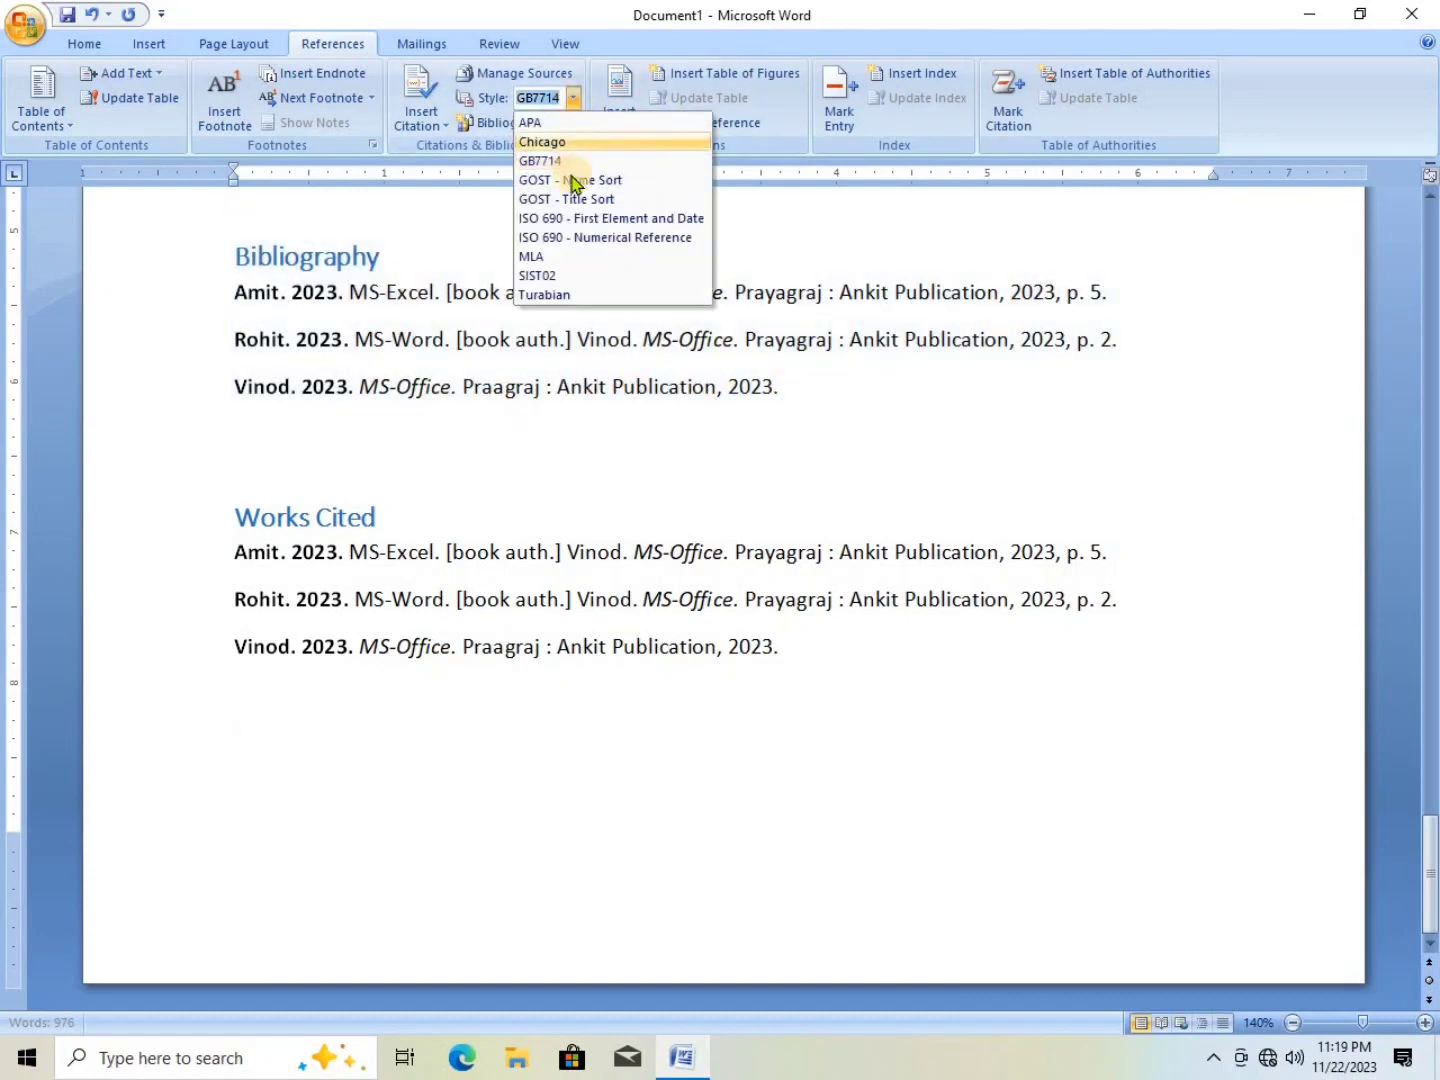
{"action": "left_click", "coordinate": [574, 182]}
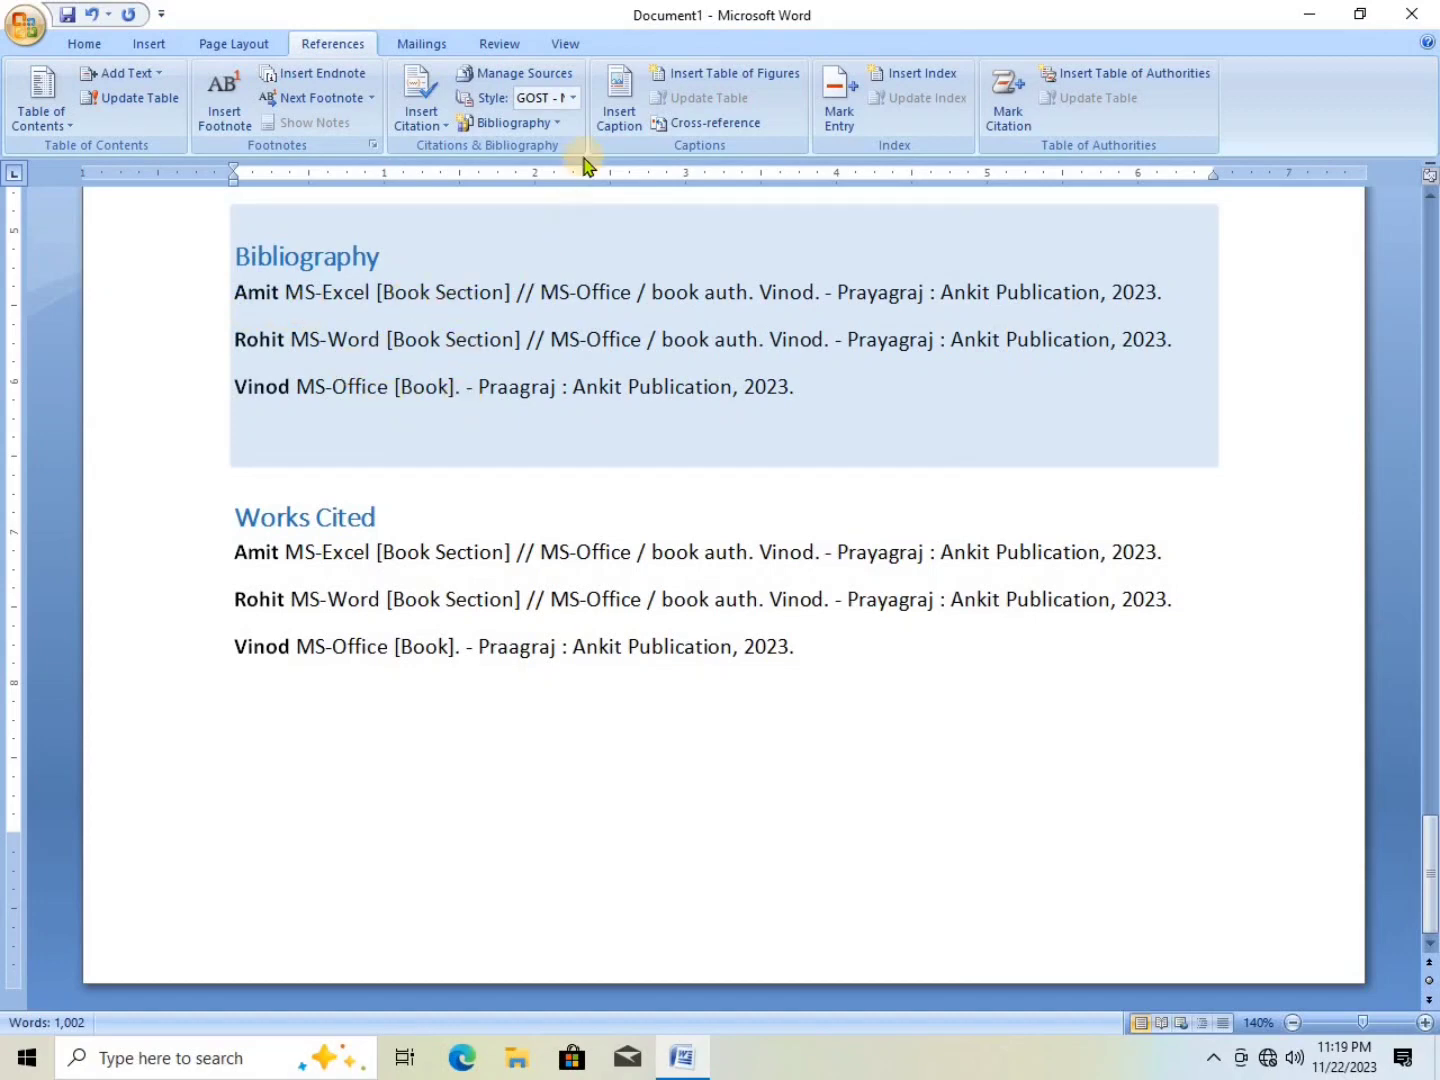
{"action": "left_click", "coordinate": [573, 96]}
{"action": "left_click", "coordinate": [565, 198]}
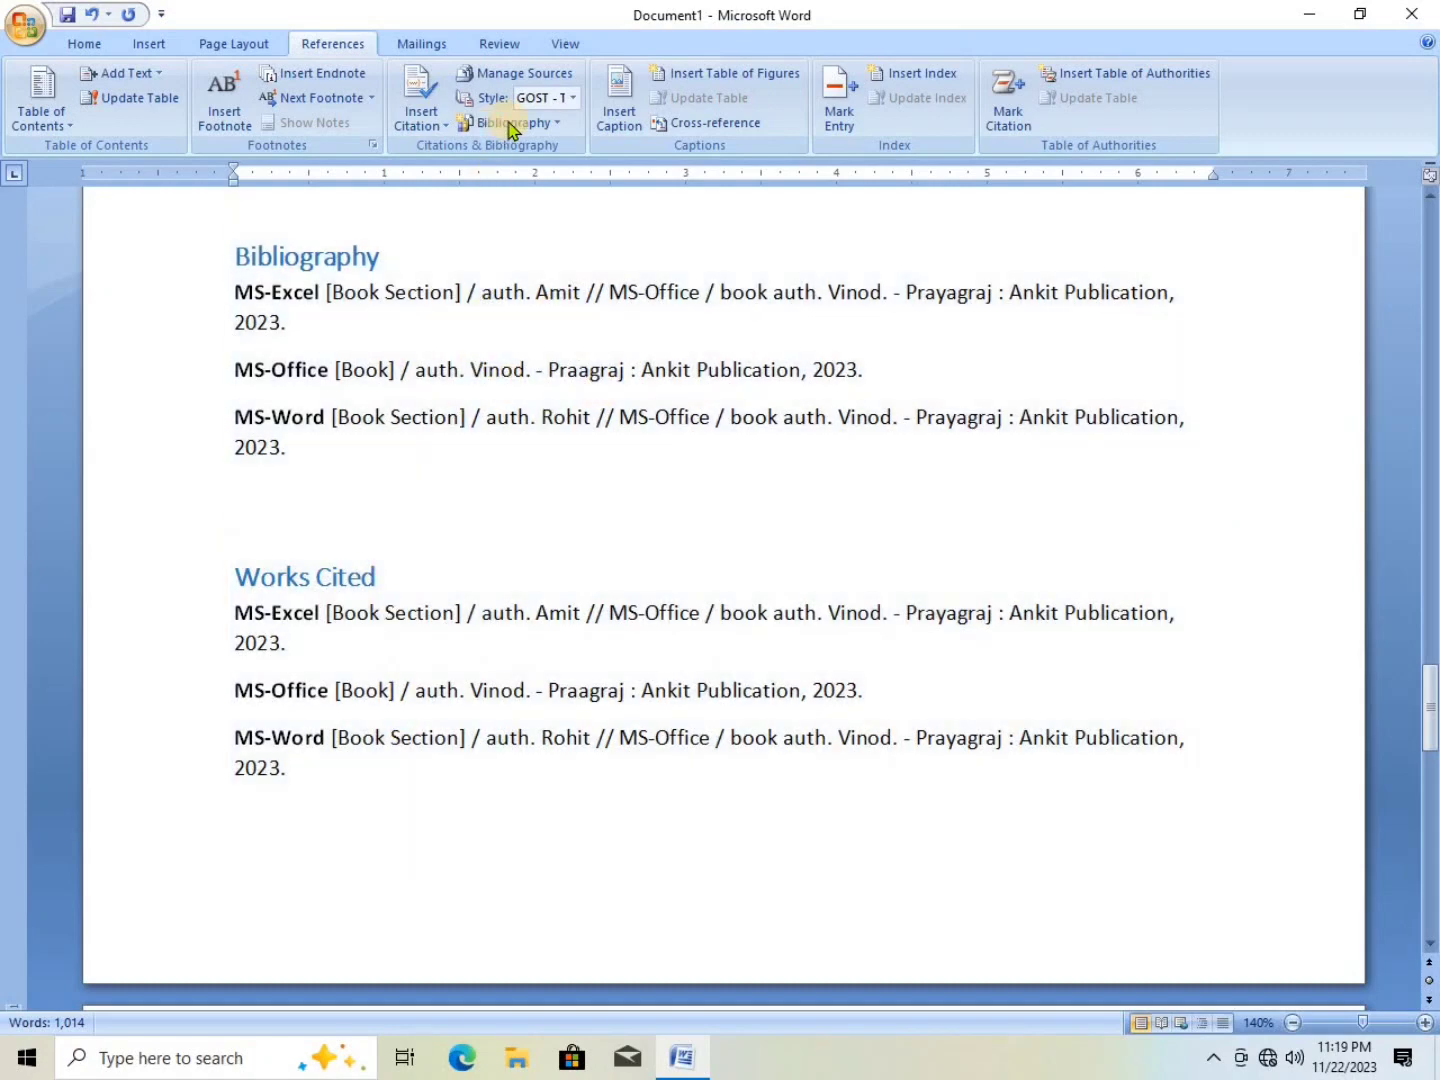
- Review the available citation styles, the built-in bibliography layouts and the sources listed in the Source Manager
{"action": "left_click", "coordinate": [573, 98]}
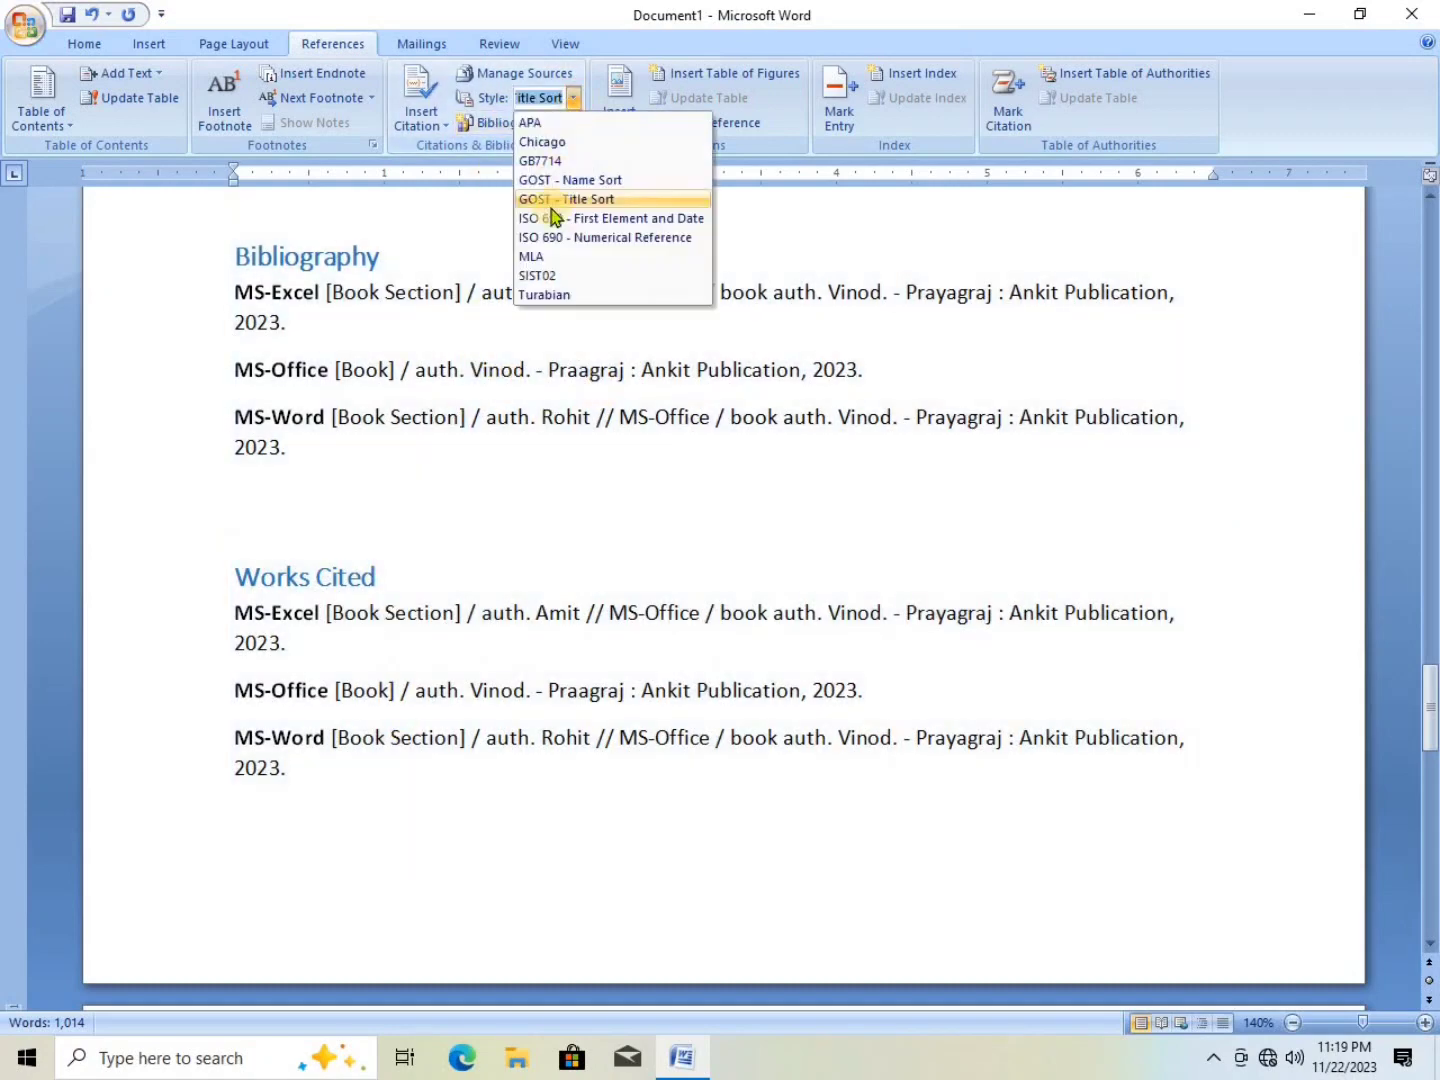
{"action": "left_click", "coordinate": [531, 446]}
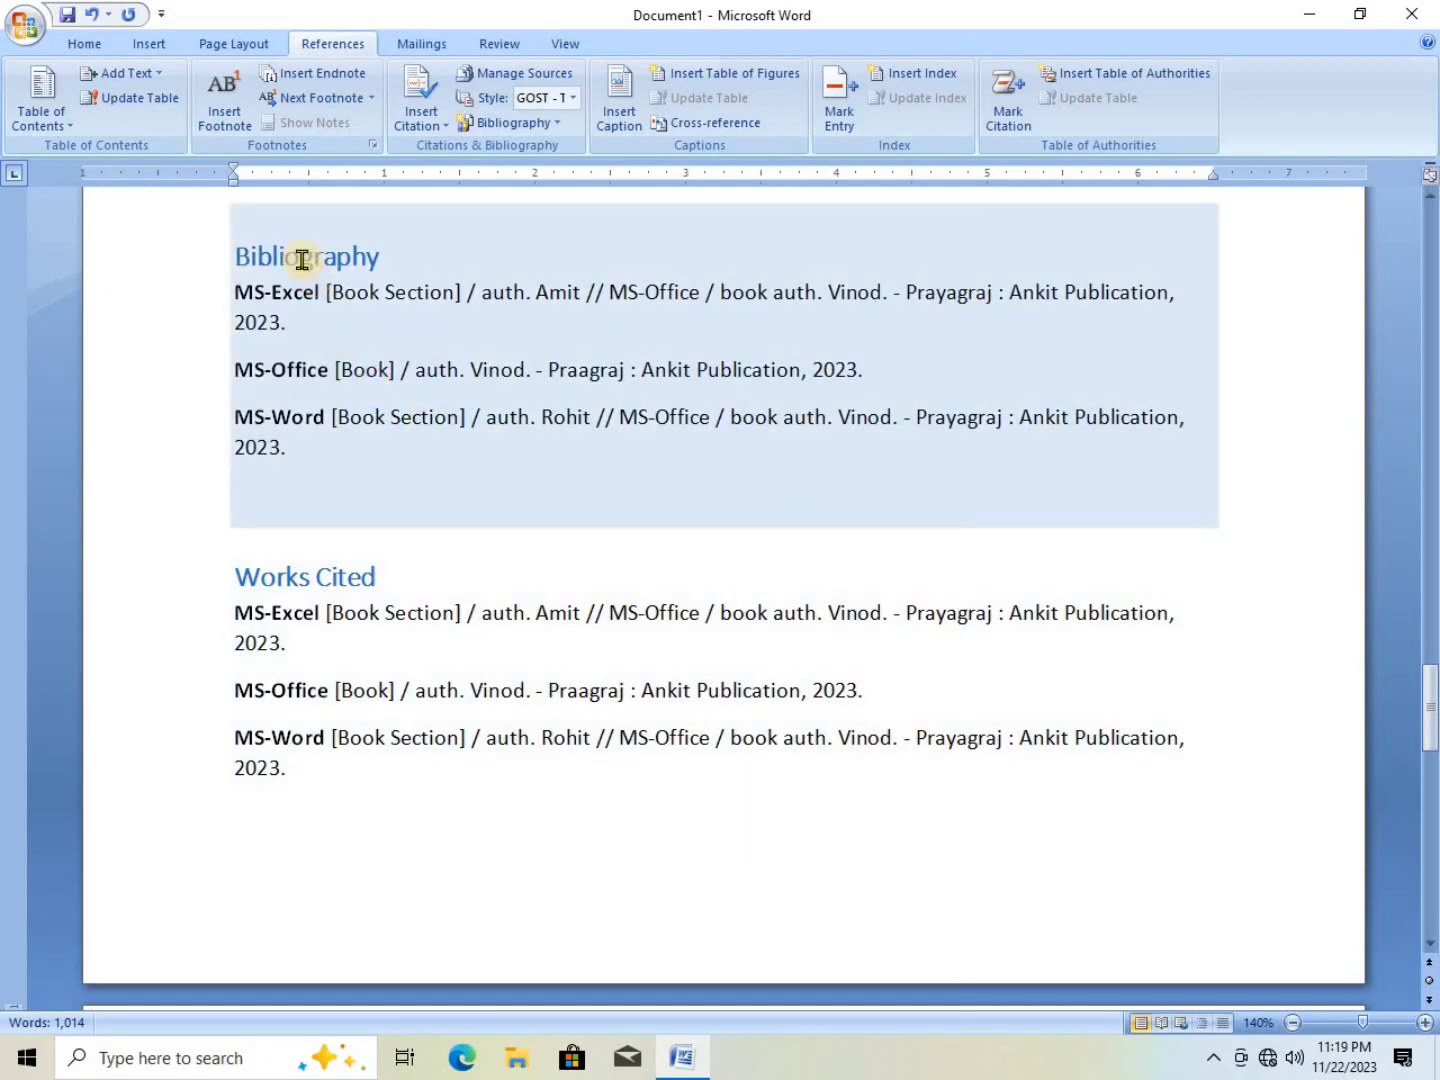
{"action": "left_click", "coordinate": [548, 123]}
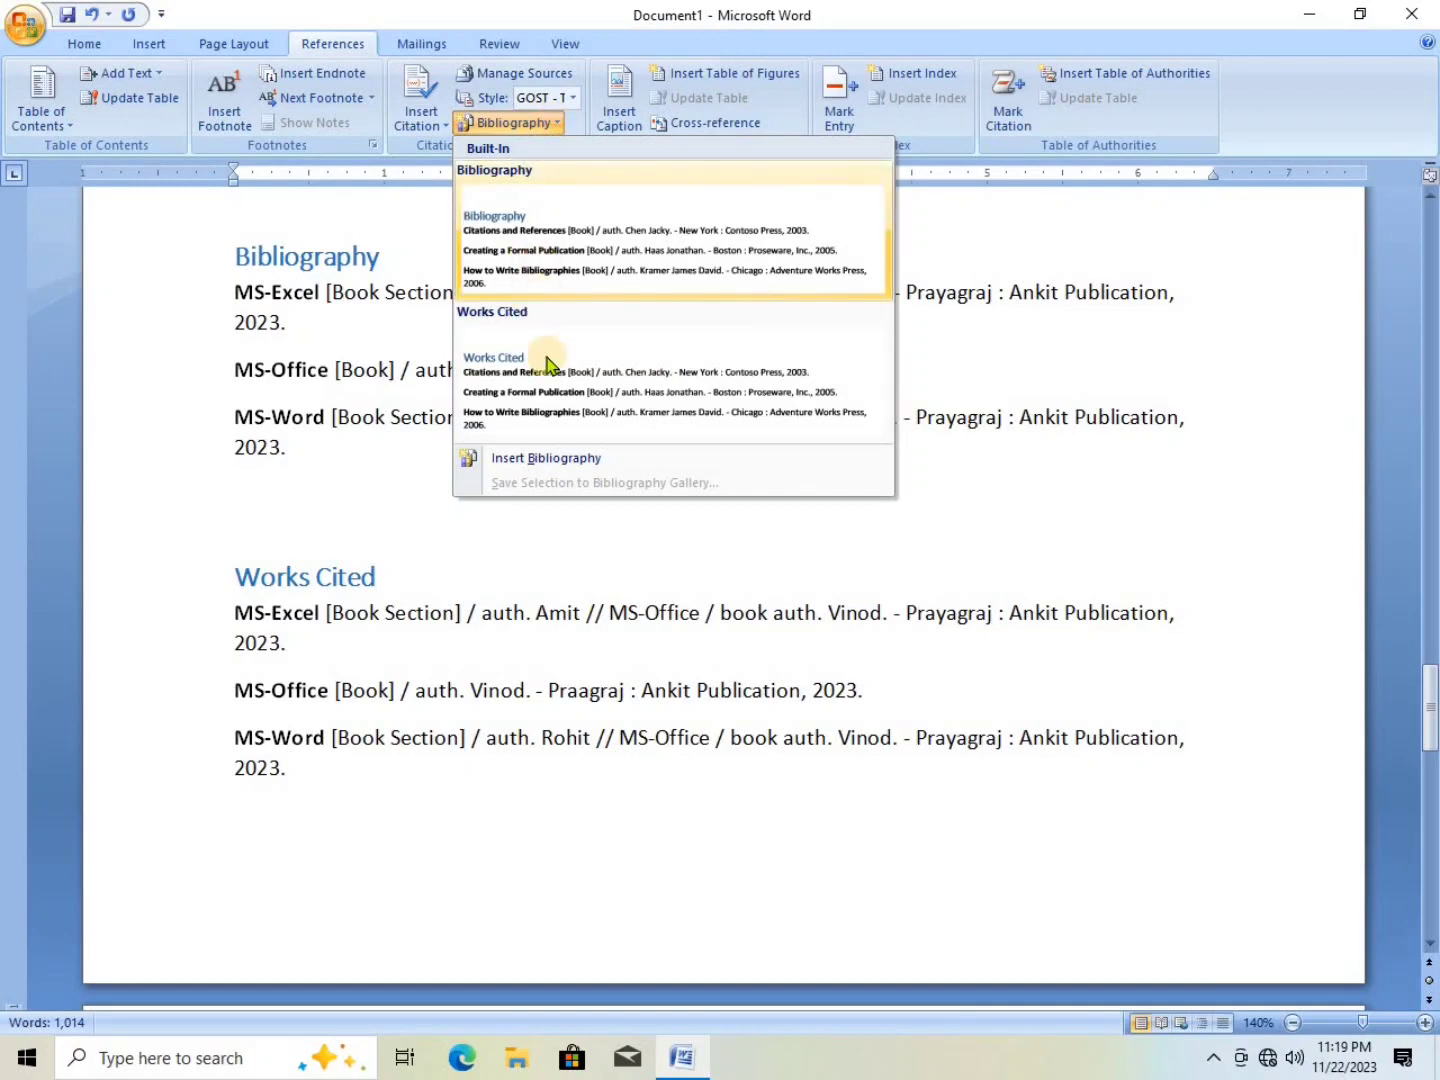
{"action": "left_click", "coordinate": [556, 97]}
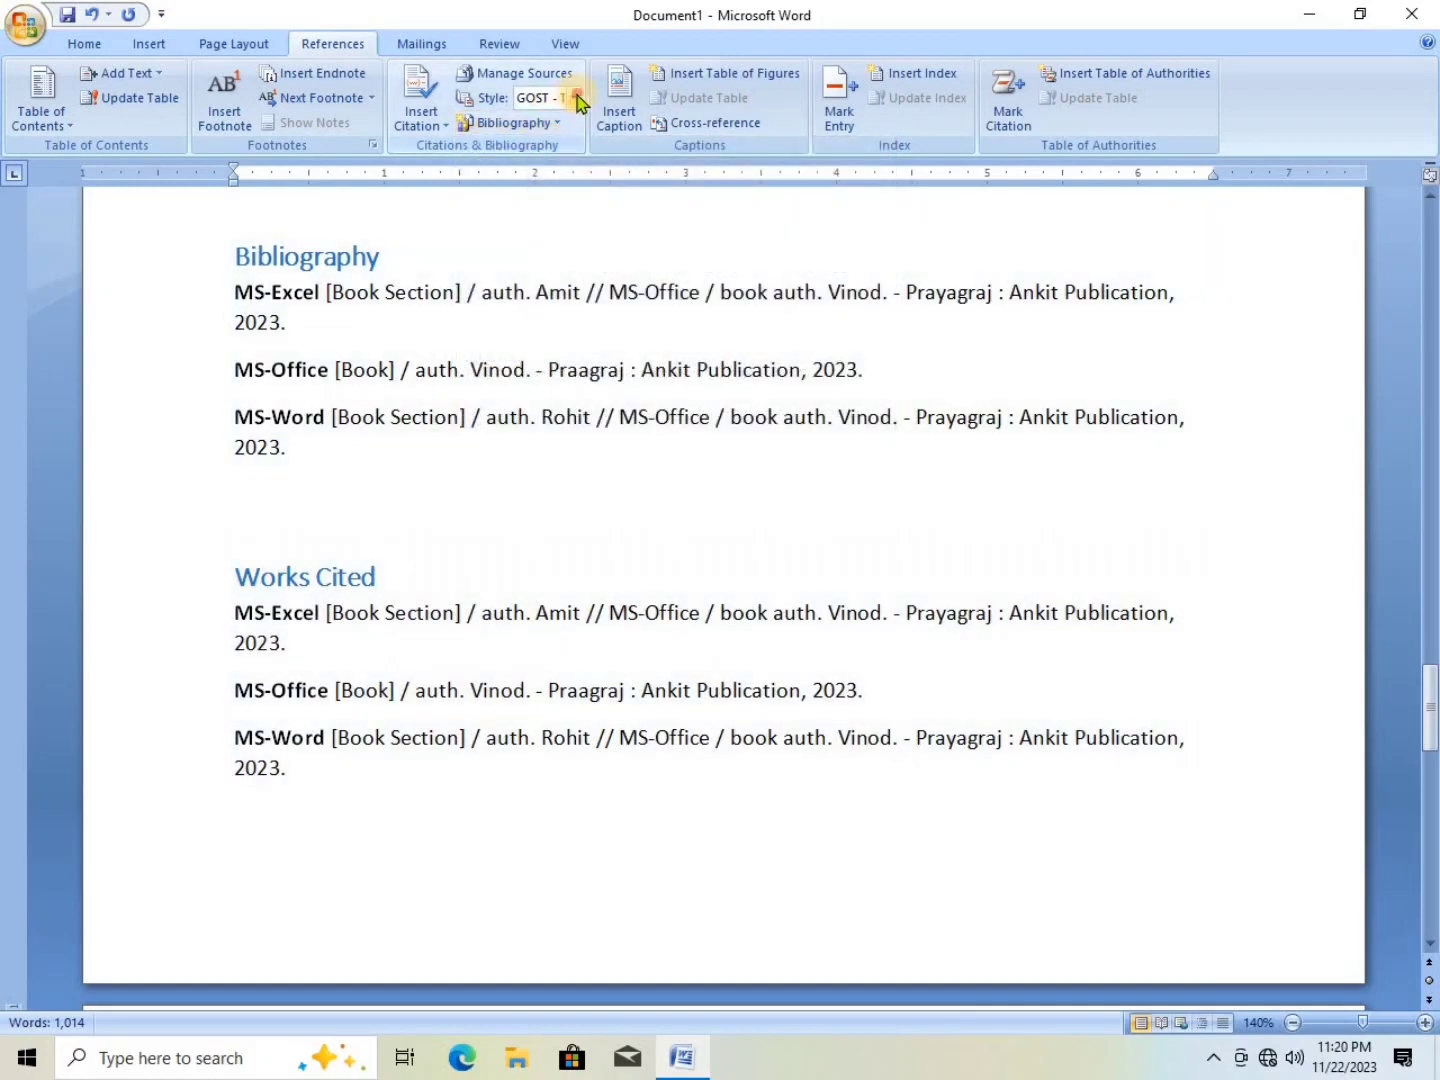
{"action": "left_click", "coordinate": [574, 98]}
{"action": "left_click", "coordinate": [540, 199]}
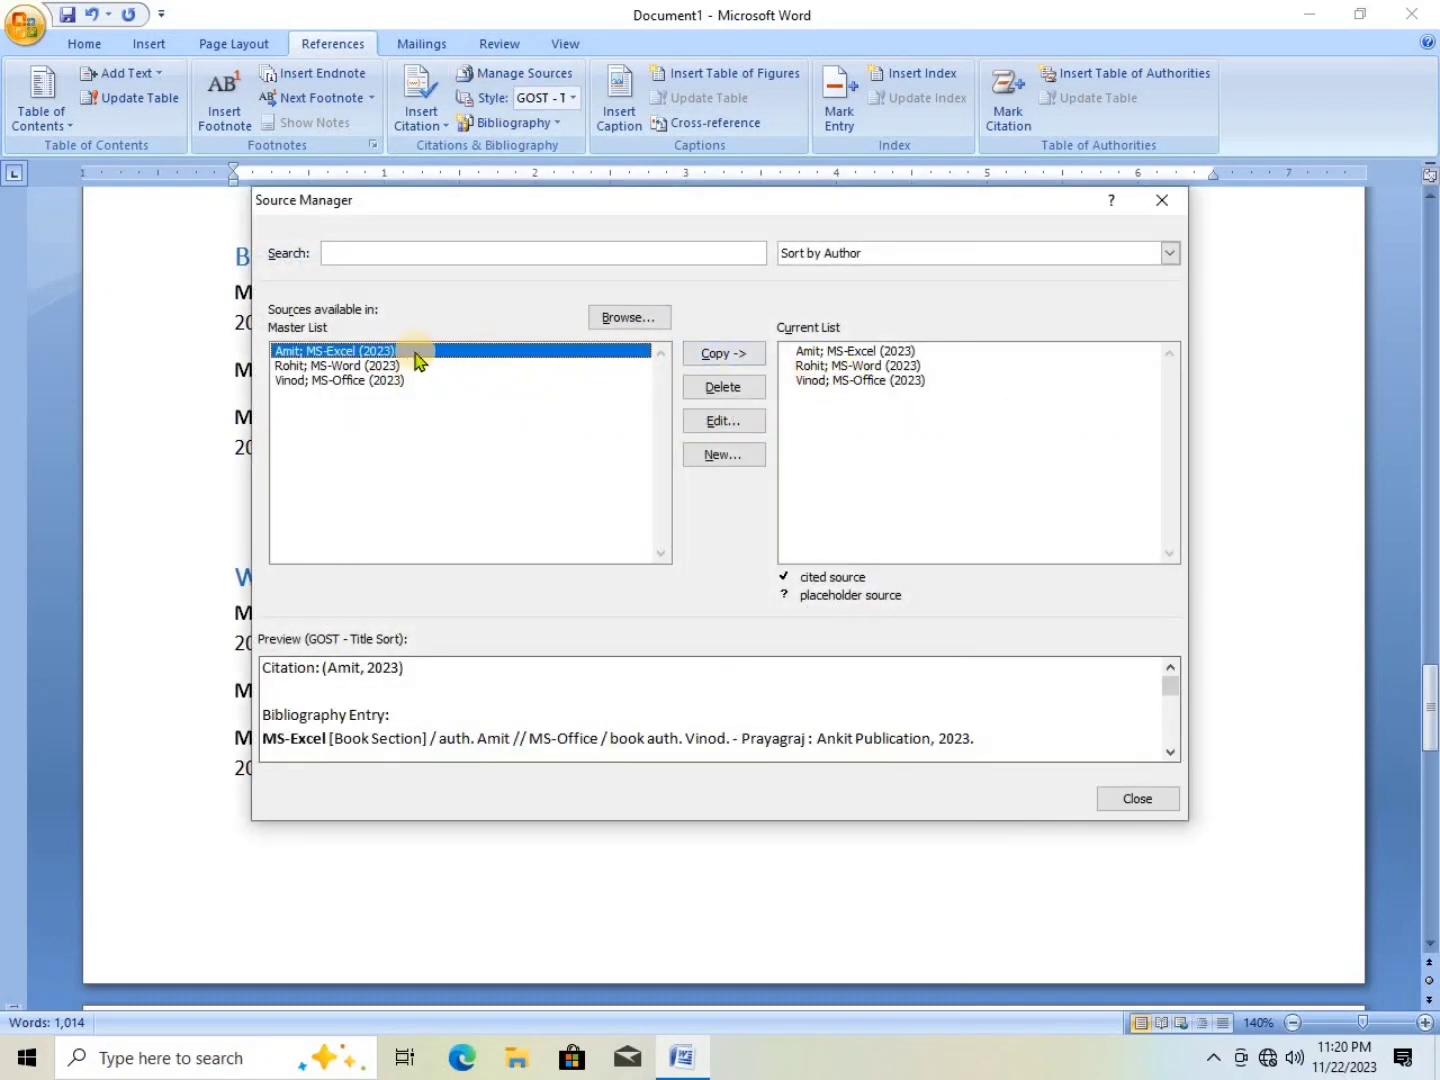
{"action": "left_click", "coordinate": [1161, 201]}
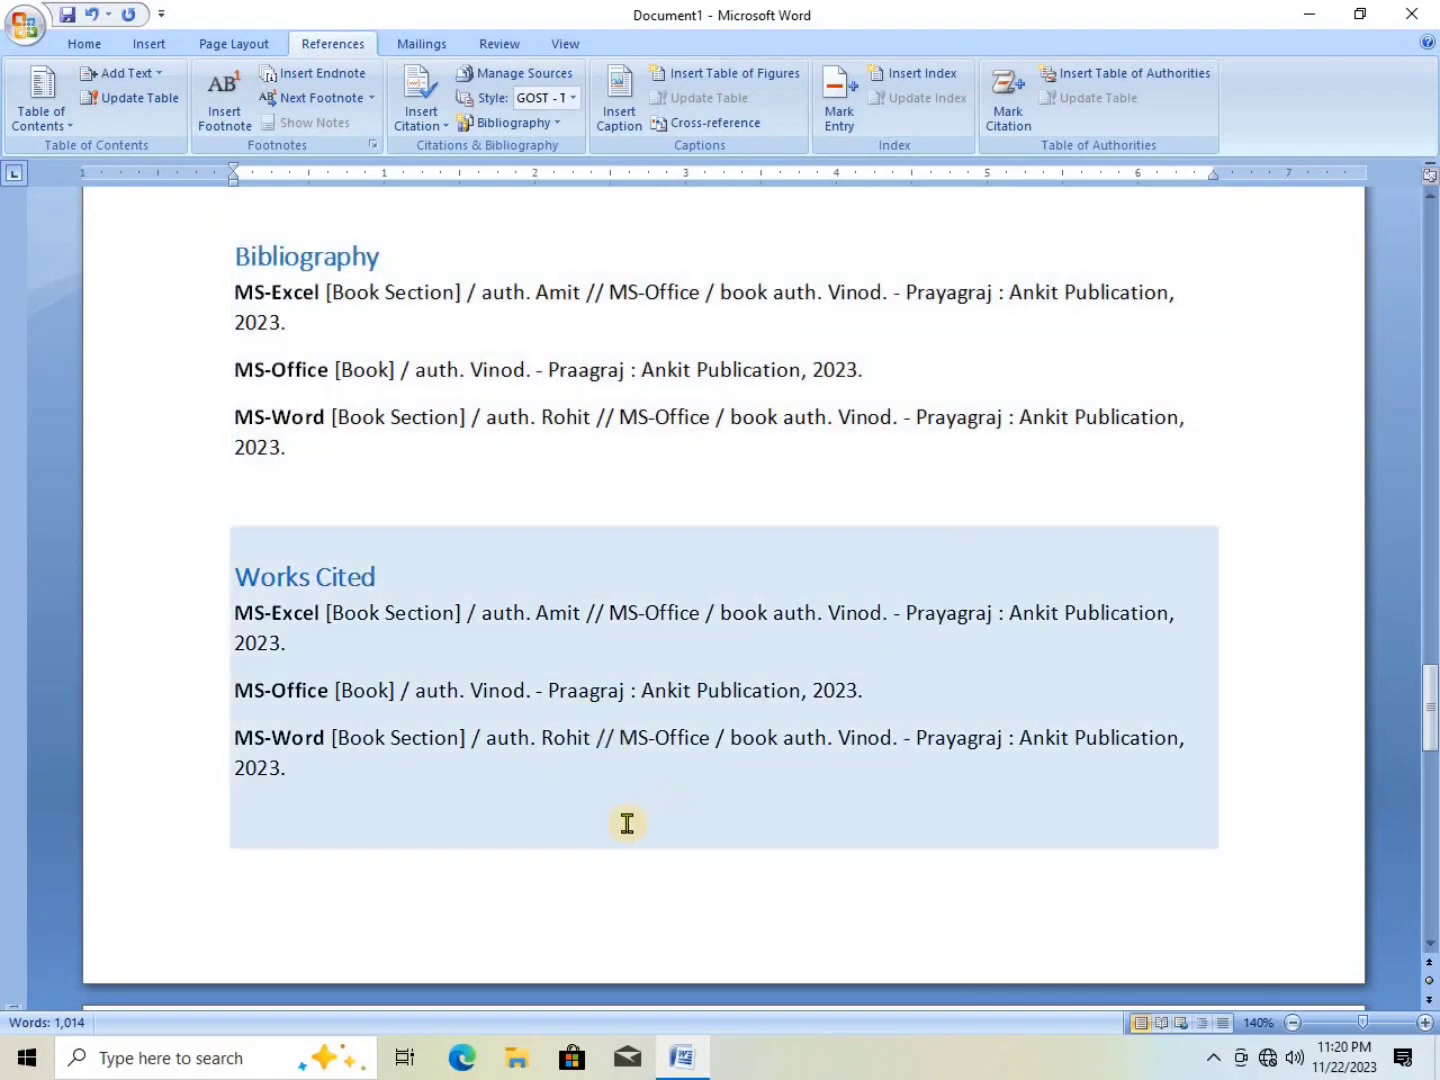
- Delete both the Bibliography and the Works Cited list from the end of the document
{"action": "left_click_drag", "start_coordinate": [205, 257], "coordinate": [400, 780]}
{"action": "key", "text": "Delete"}
- Remove the MS-Office, MS-Word and MS-Excel sources from the document's current list in the Source Manager
{"action": "scroll", "coordinate": [386, 579], "scroll_direction": "up", "scroll_amount": 10}
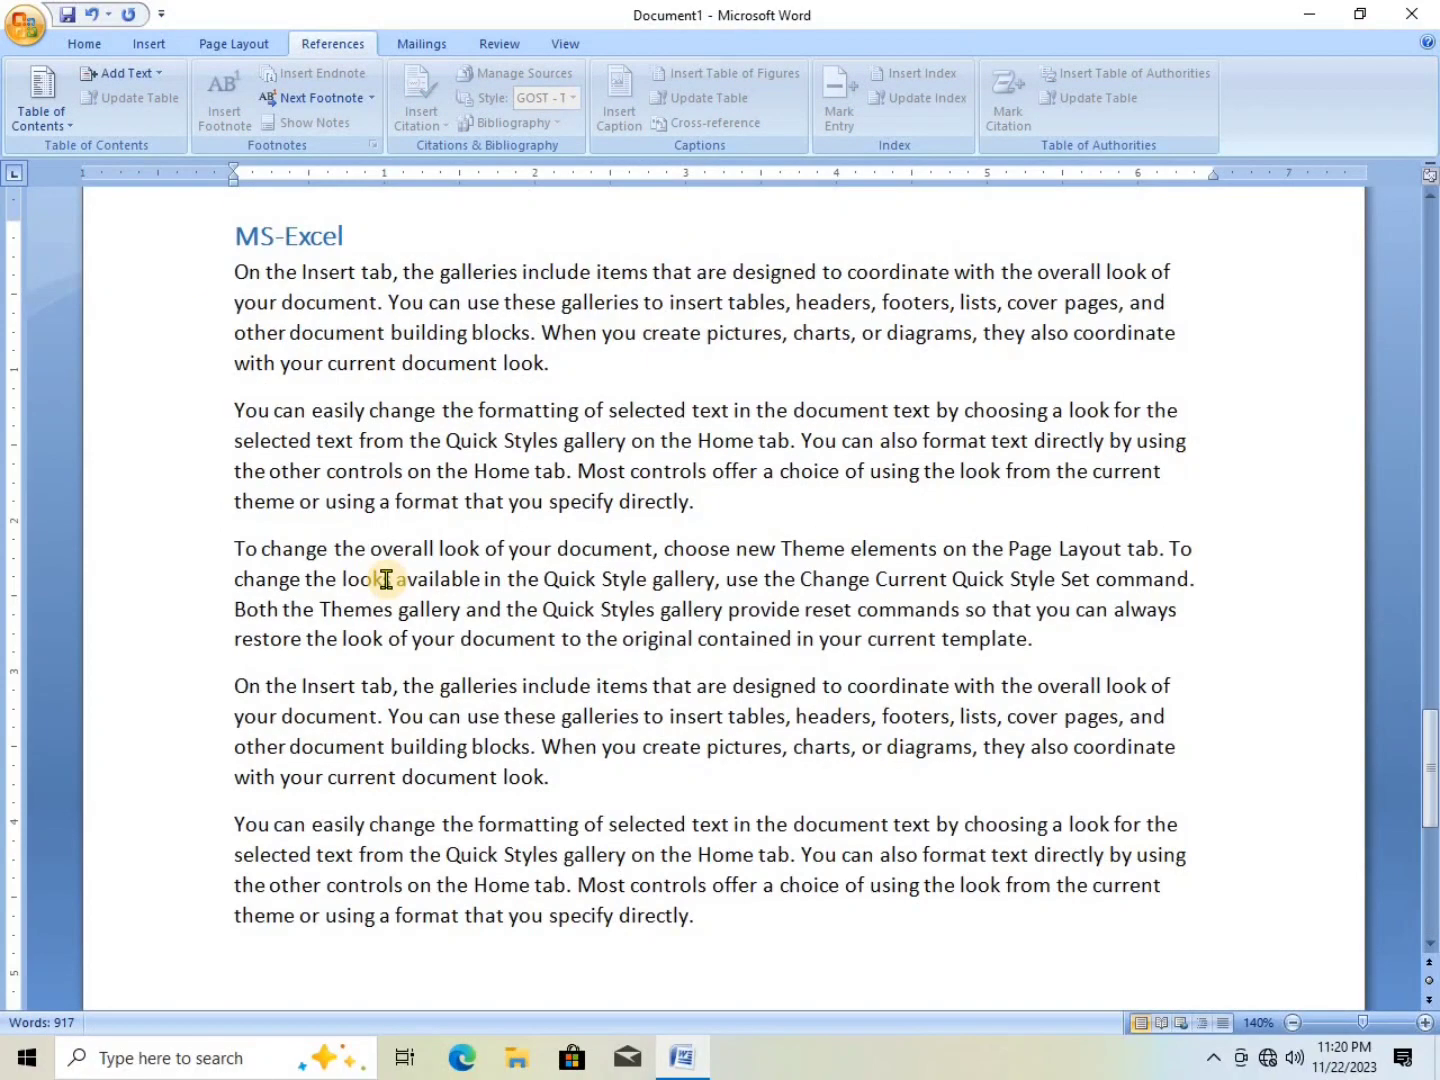
{"action": "scroll", "coordinate": [386, 579], "scroll_direction": "up", "scroll_amount": 20}
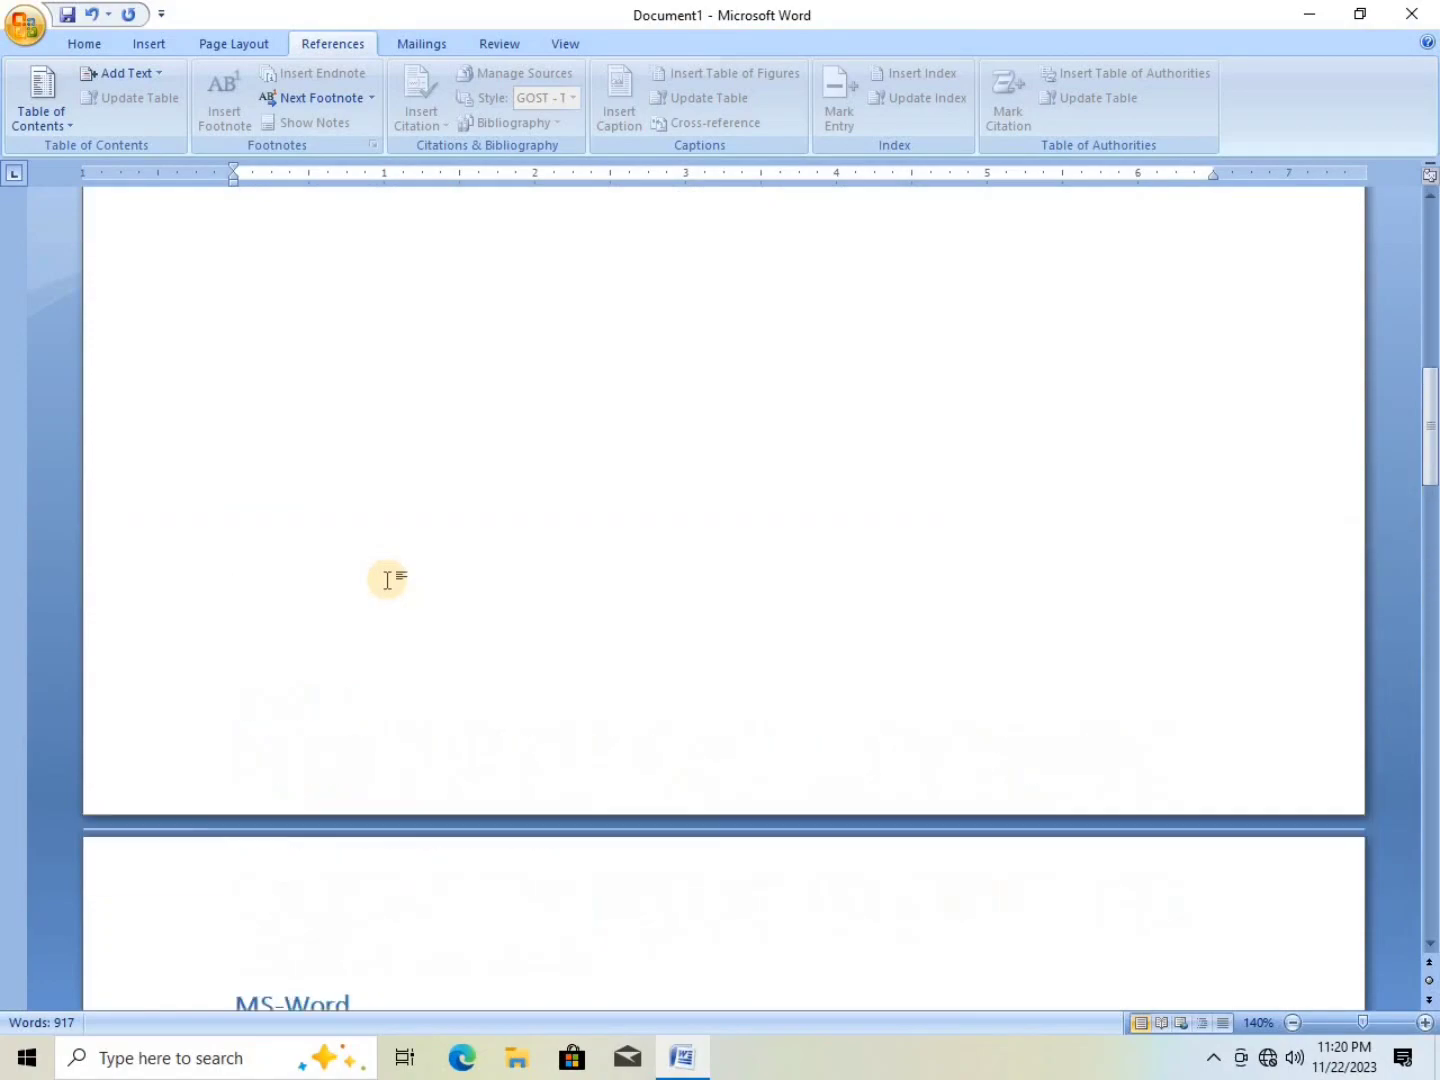
{"action": "scroll", "coordinate": [386, 579], "scroll_direction": "up", "scroll_amount": 3}
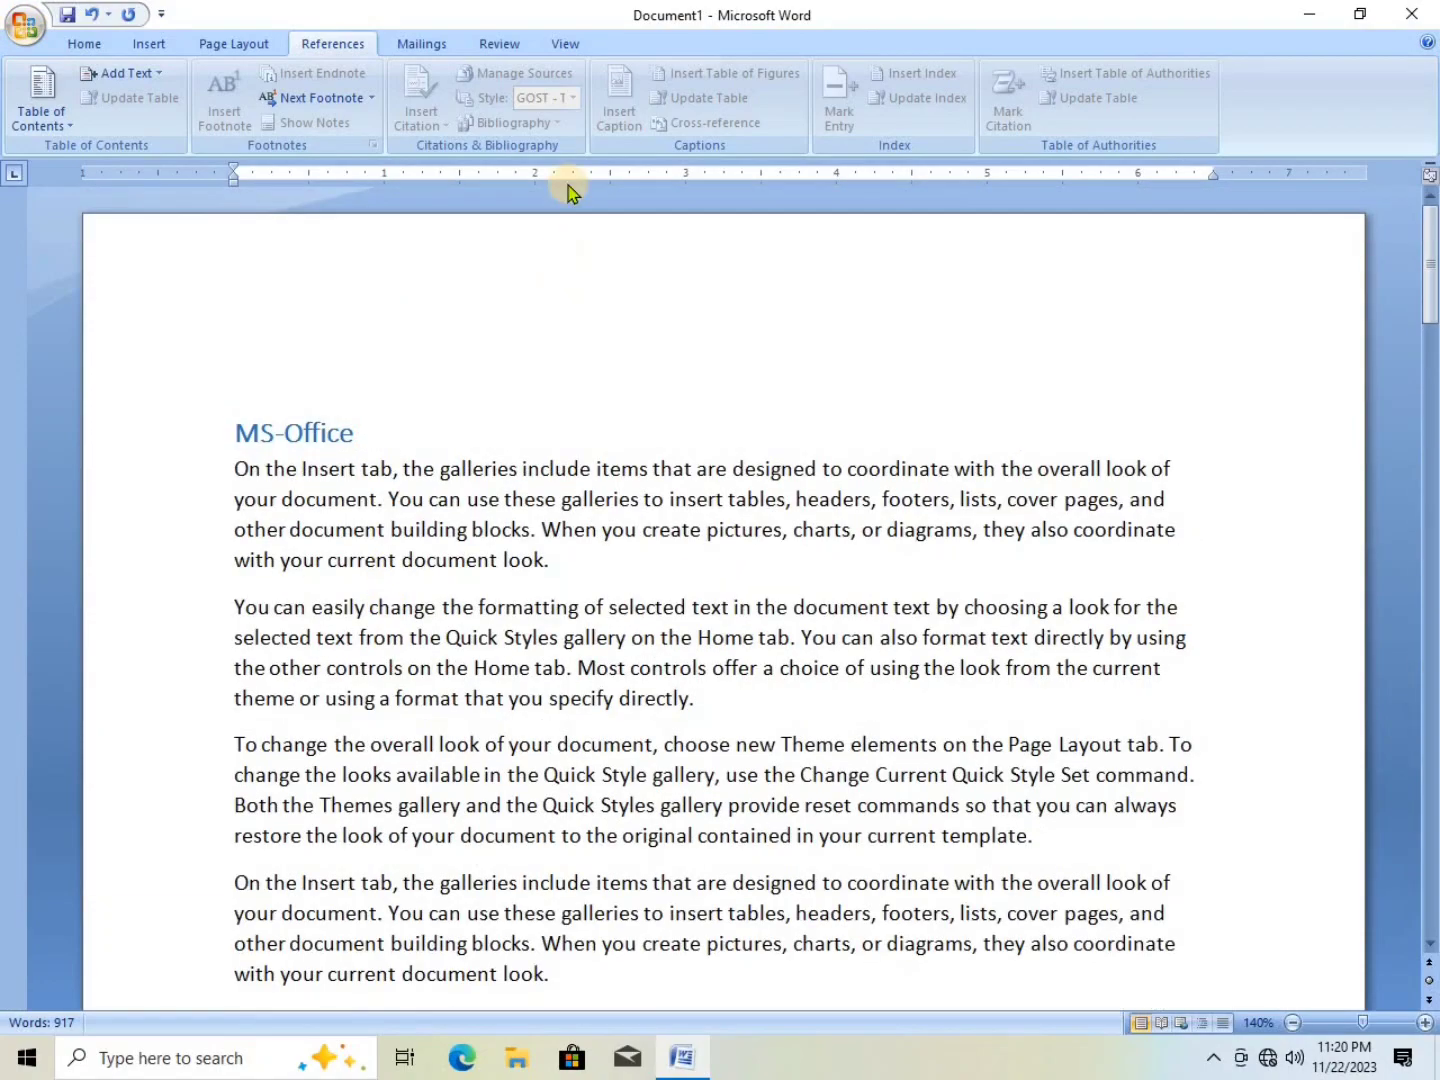
{"action": "left_click", "coordinate": [425, 500]}
{"action": "left_click", "coordinate": [508, 75]}
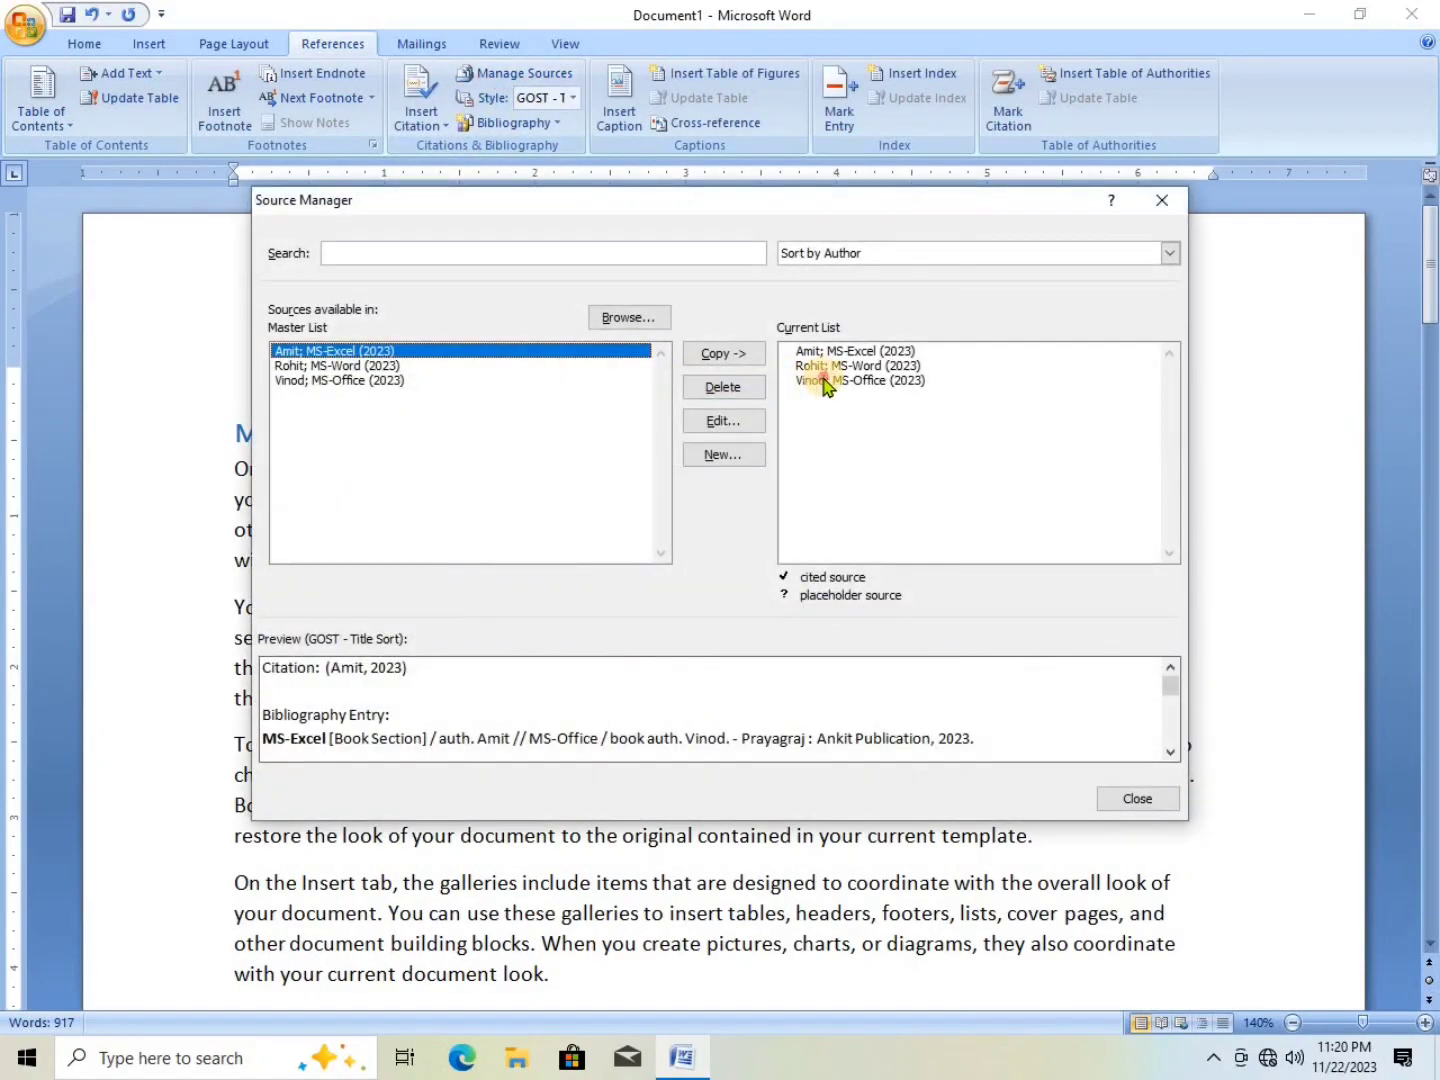
{"action": "left_click", "coordinate": [825, 381]}
{"action": "left_click", "coordinate": [735, 397]}
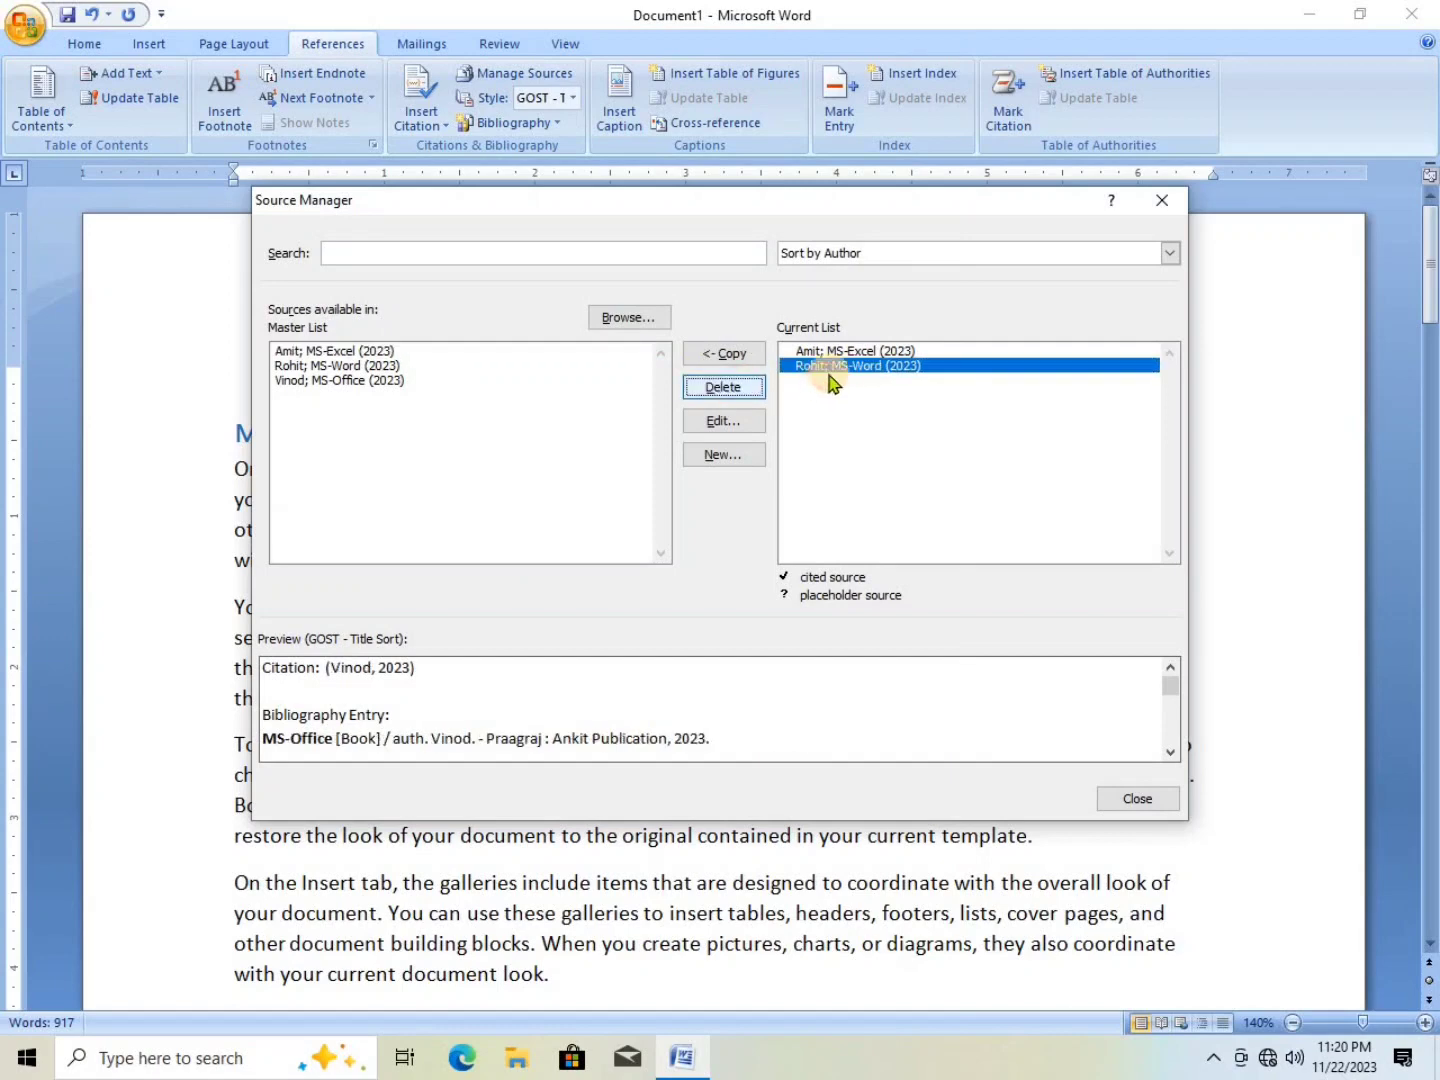
{"action": "left_click", "coordinate": [749, 387]}
{"action": "left_click", "coordinate": [749, 388]}
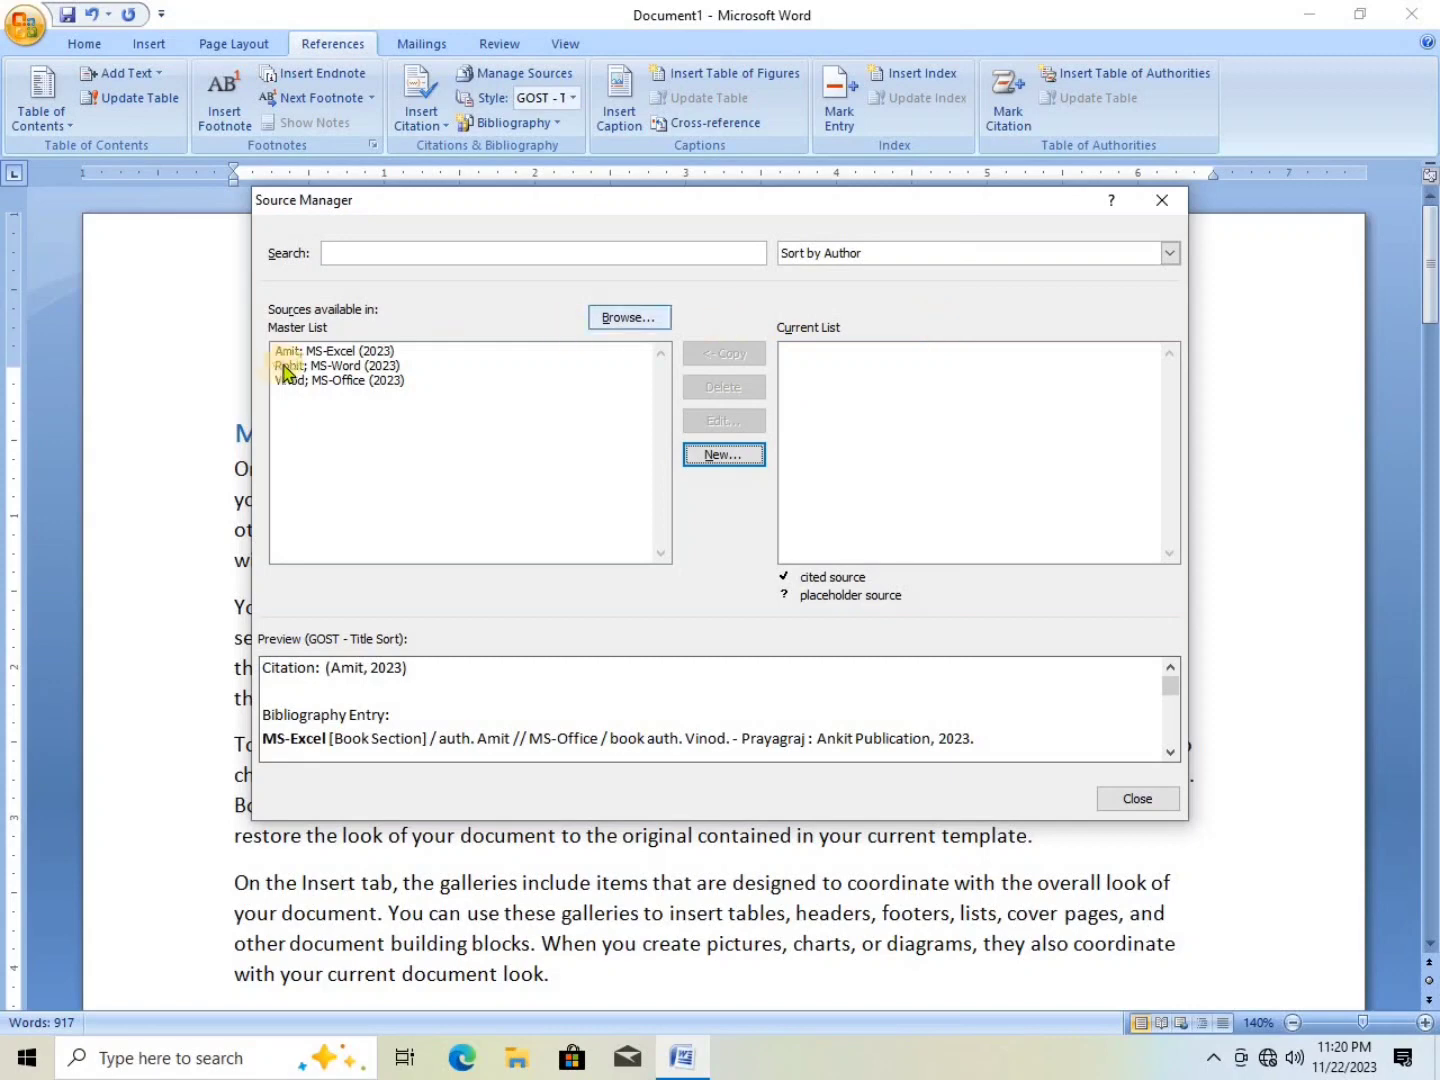
{"action": "left_click", "coordinate": [1162, 202]}
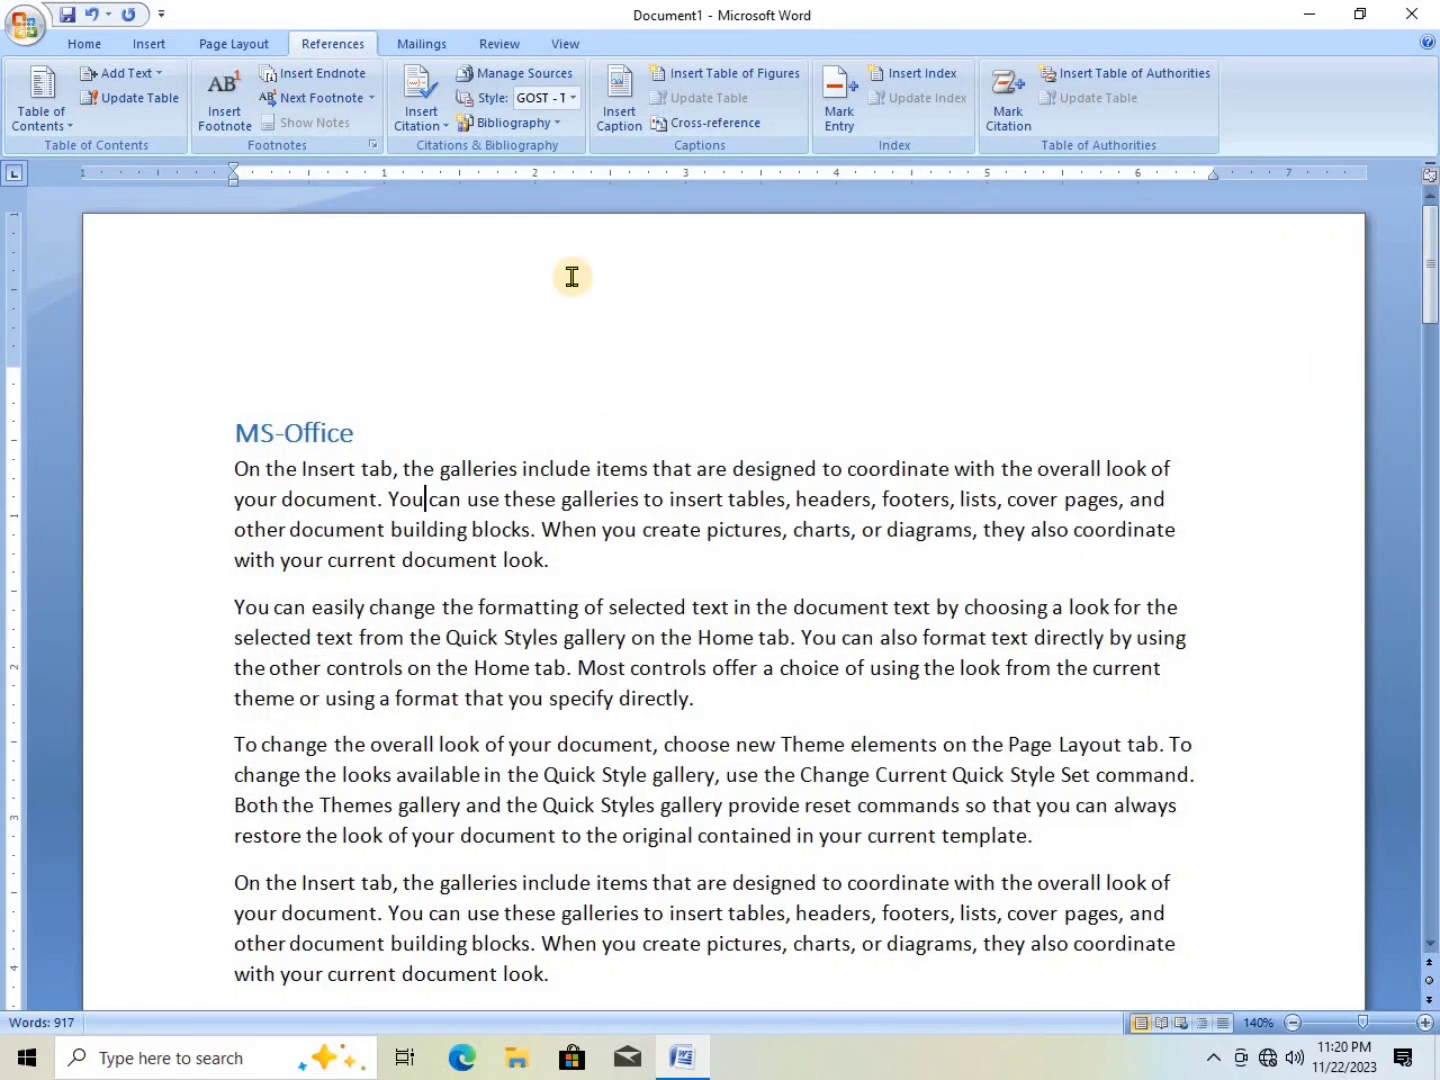
- Delete the MS-Office, MS-Word and MS-Excel sources from the Source Manager's master list
{"action": "left_click", "coordinate": [425, 118]}
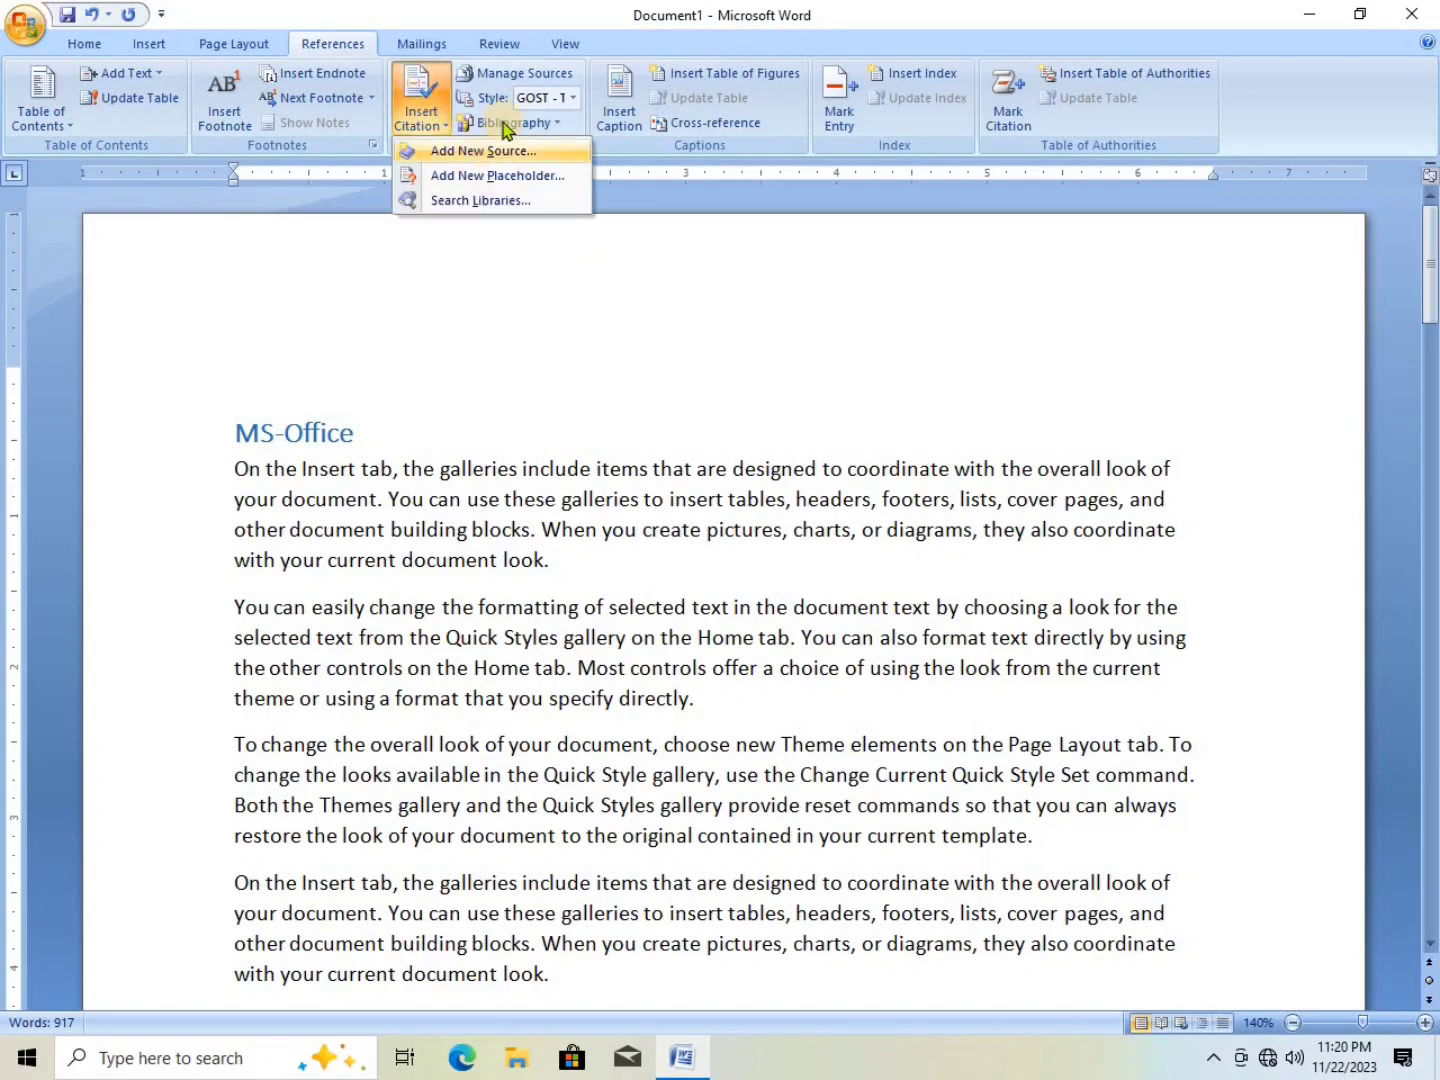
{"action": "left_click", "coordinate": [514, 73]}
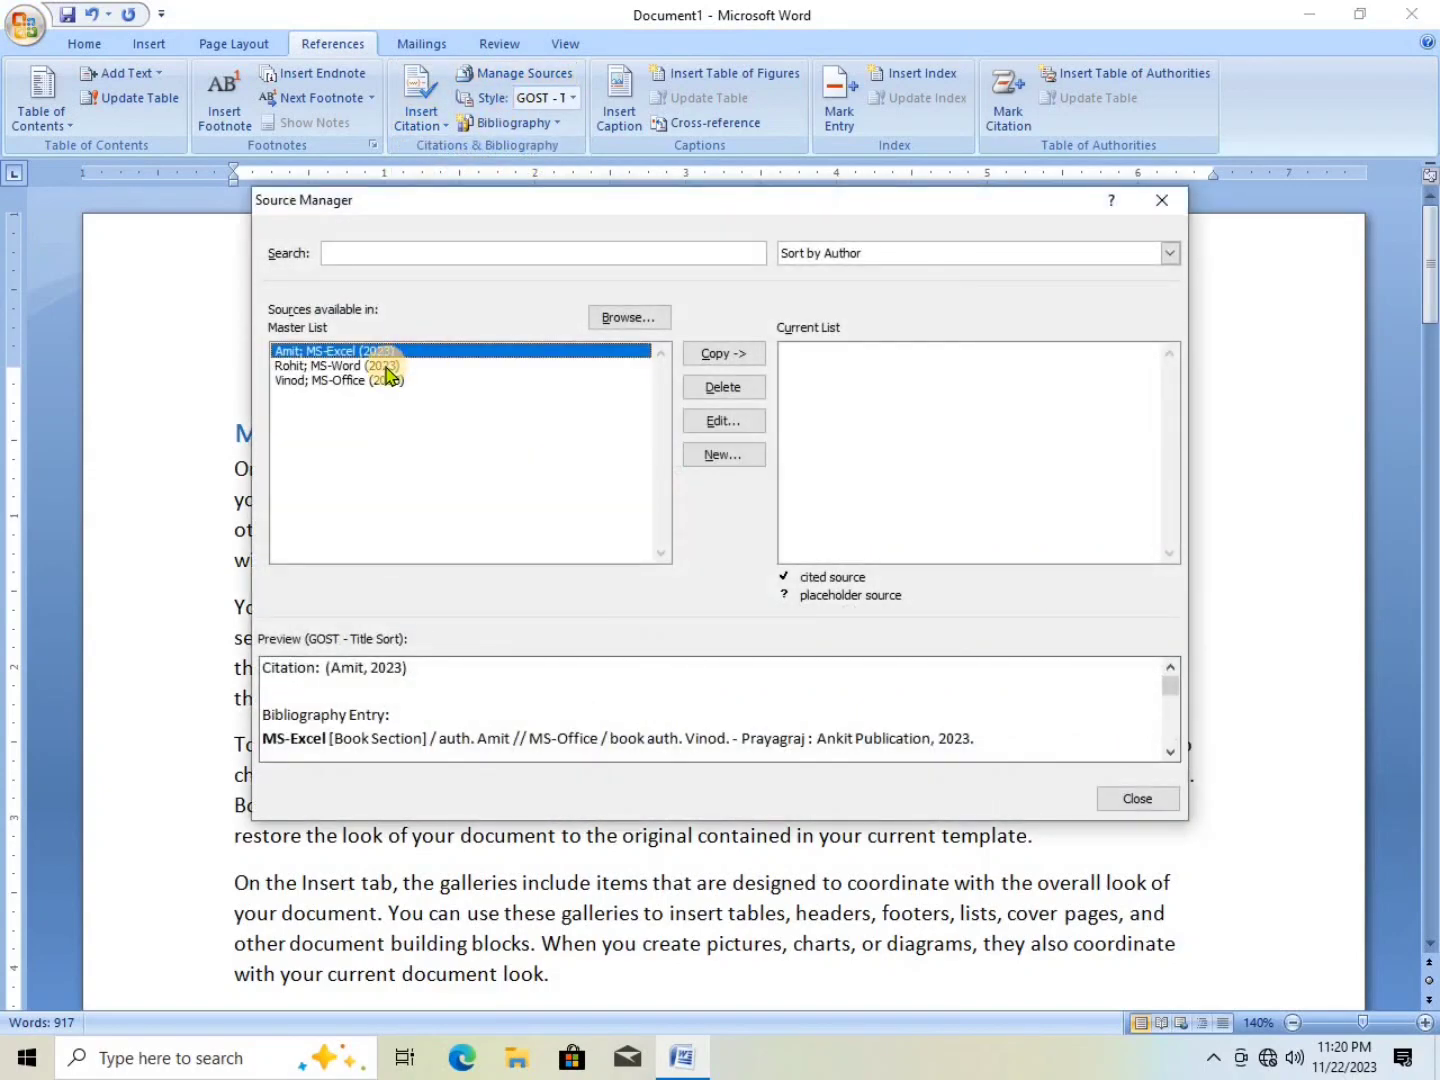
{"action": "left_click", "coordinate": [386, 366]}
{"action": "left_click", "coordinate": [386, 380]}
{"action": "left_click", "coordinate": [721, 389]}
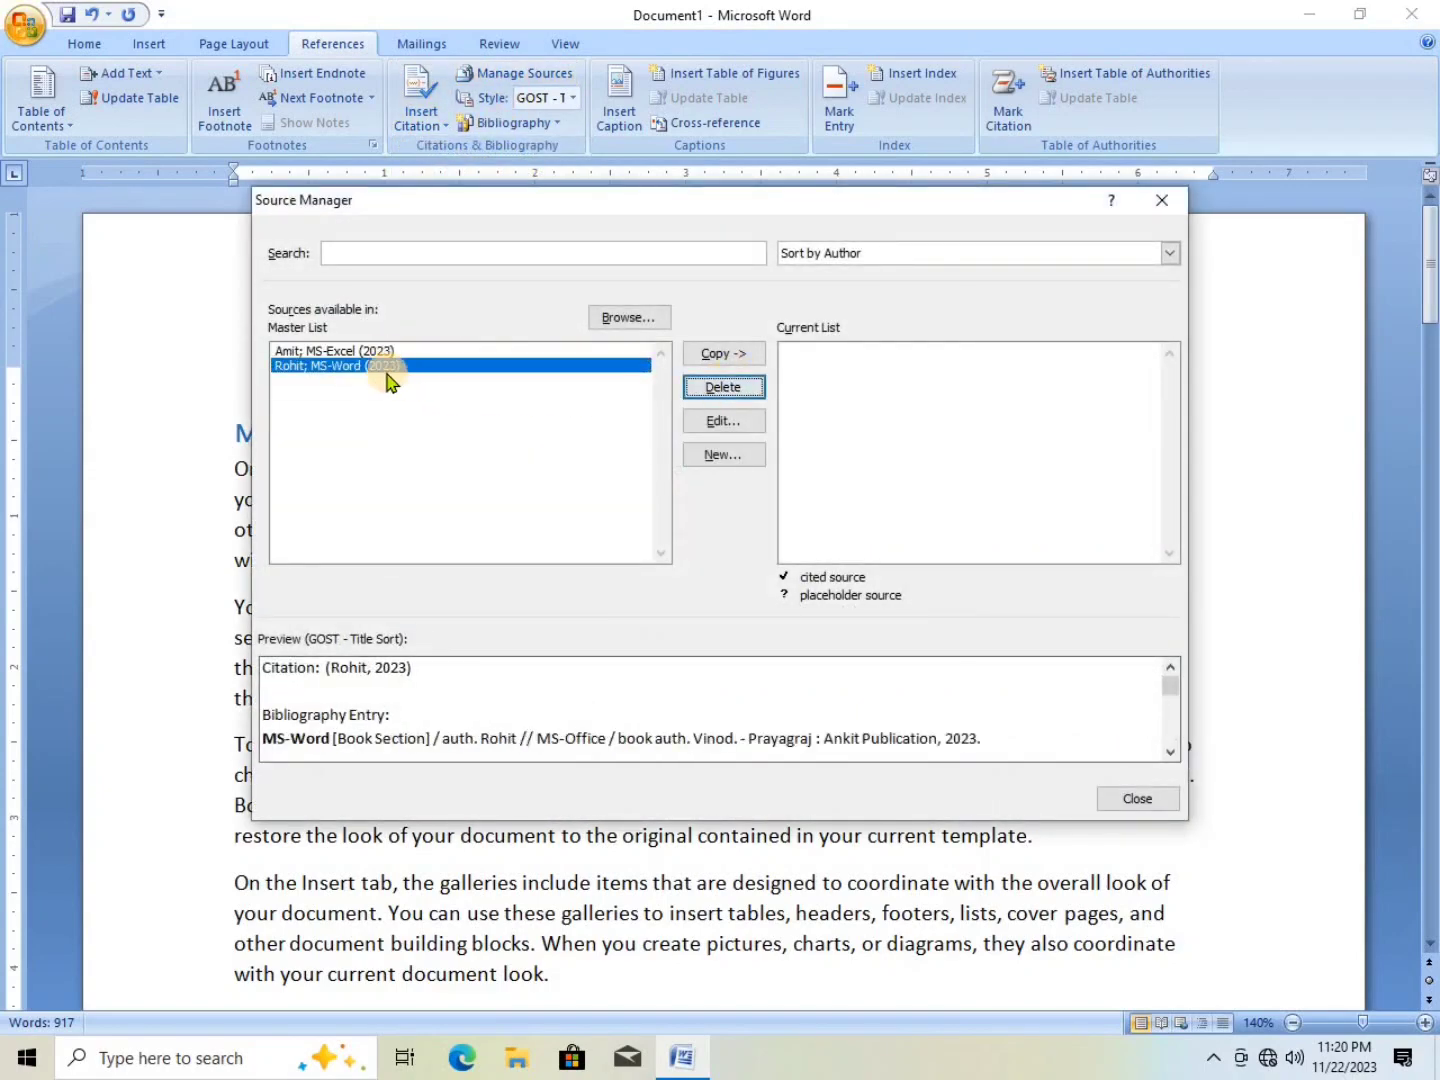
{"action": "left_click", "coordinate": [720, 387]}
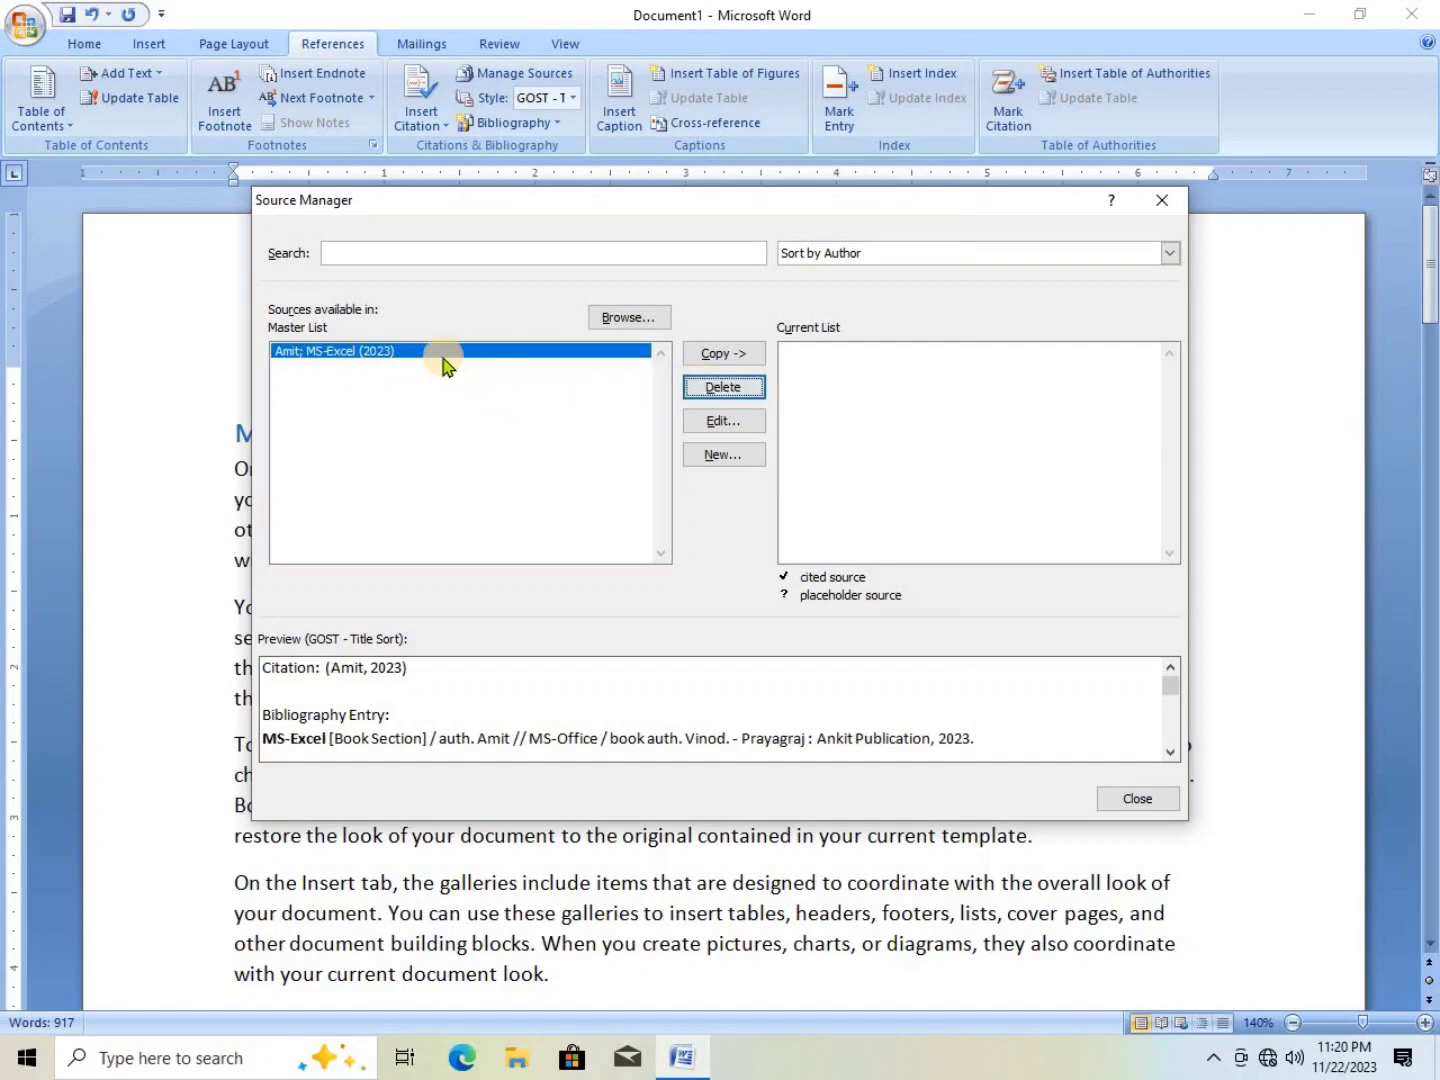
{"action": "left_click", "coordinate": [722, 387]}
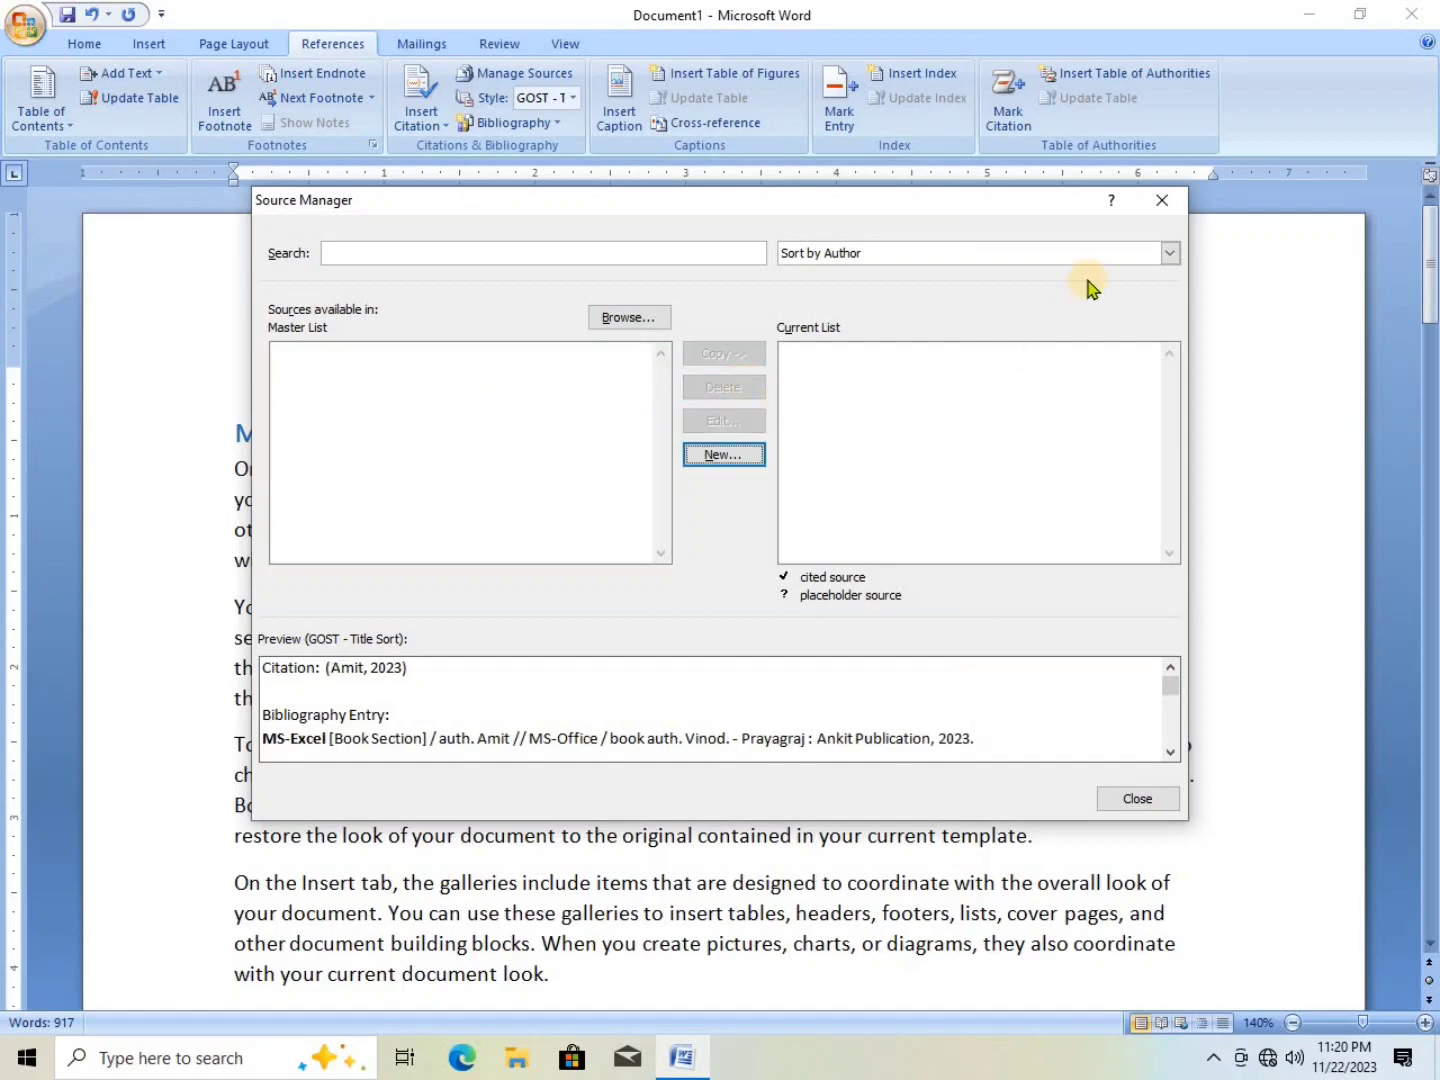
- Close the Source Manager, then check the Insert Citation list and the reopened Source Manager for remaining sources
{"action": "left_click", "coordinate": [1168, 202]}
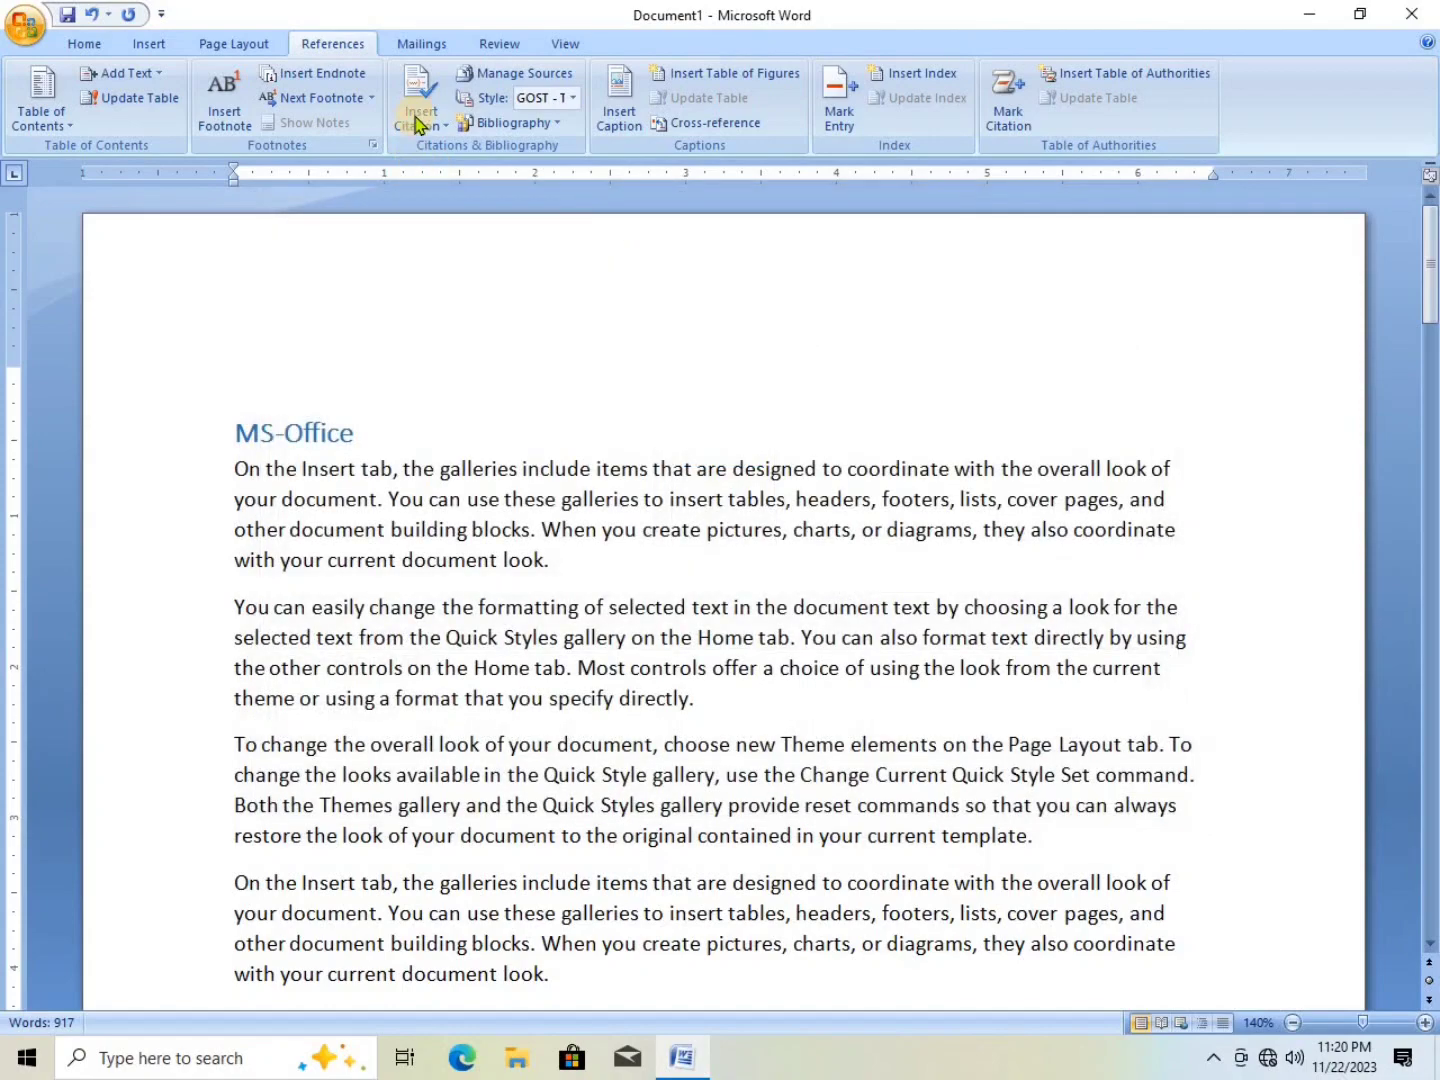
{"action": "left_click", "coordinate": [418, 122]}
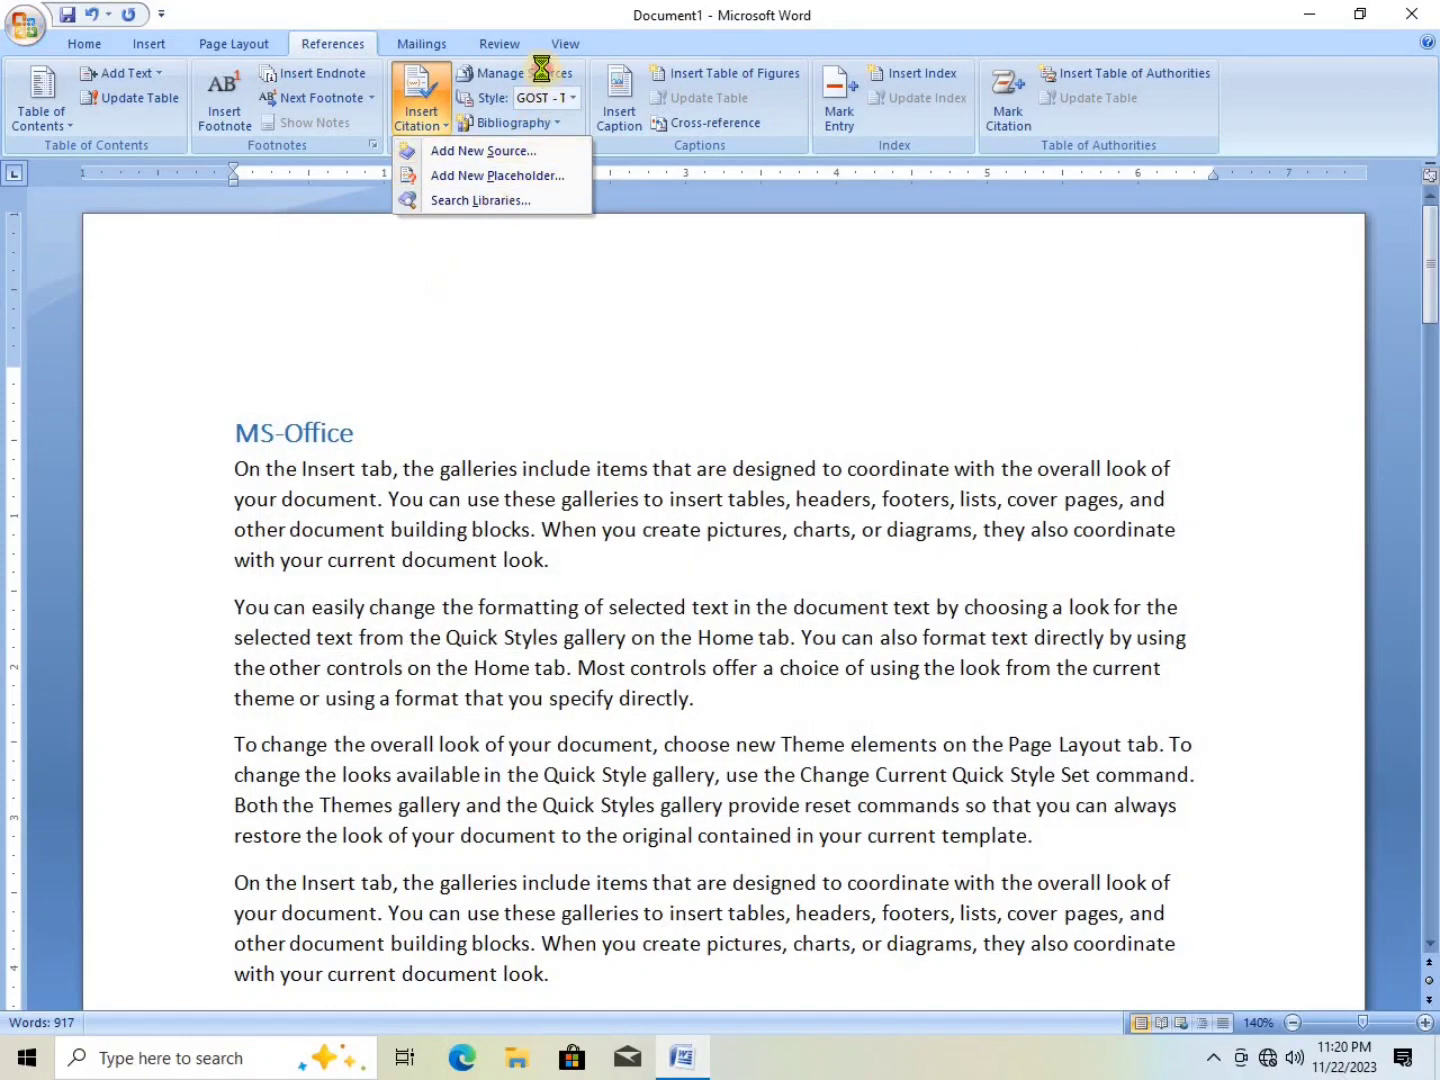
{"action": "left_click", "coordinate": [541, 72]}
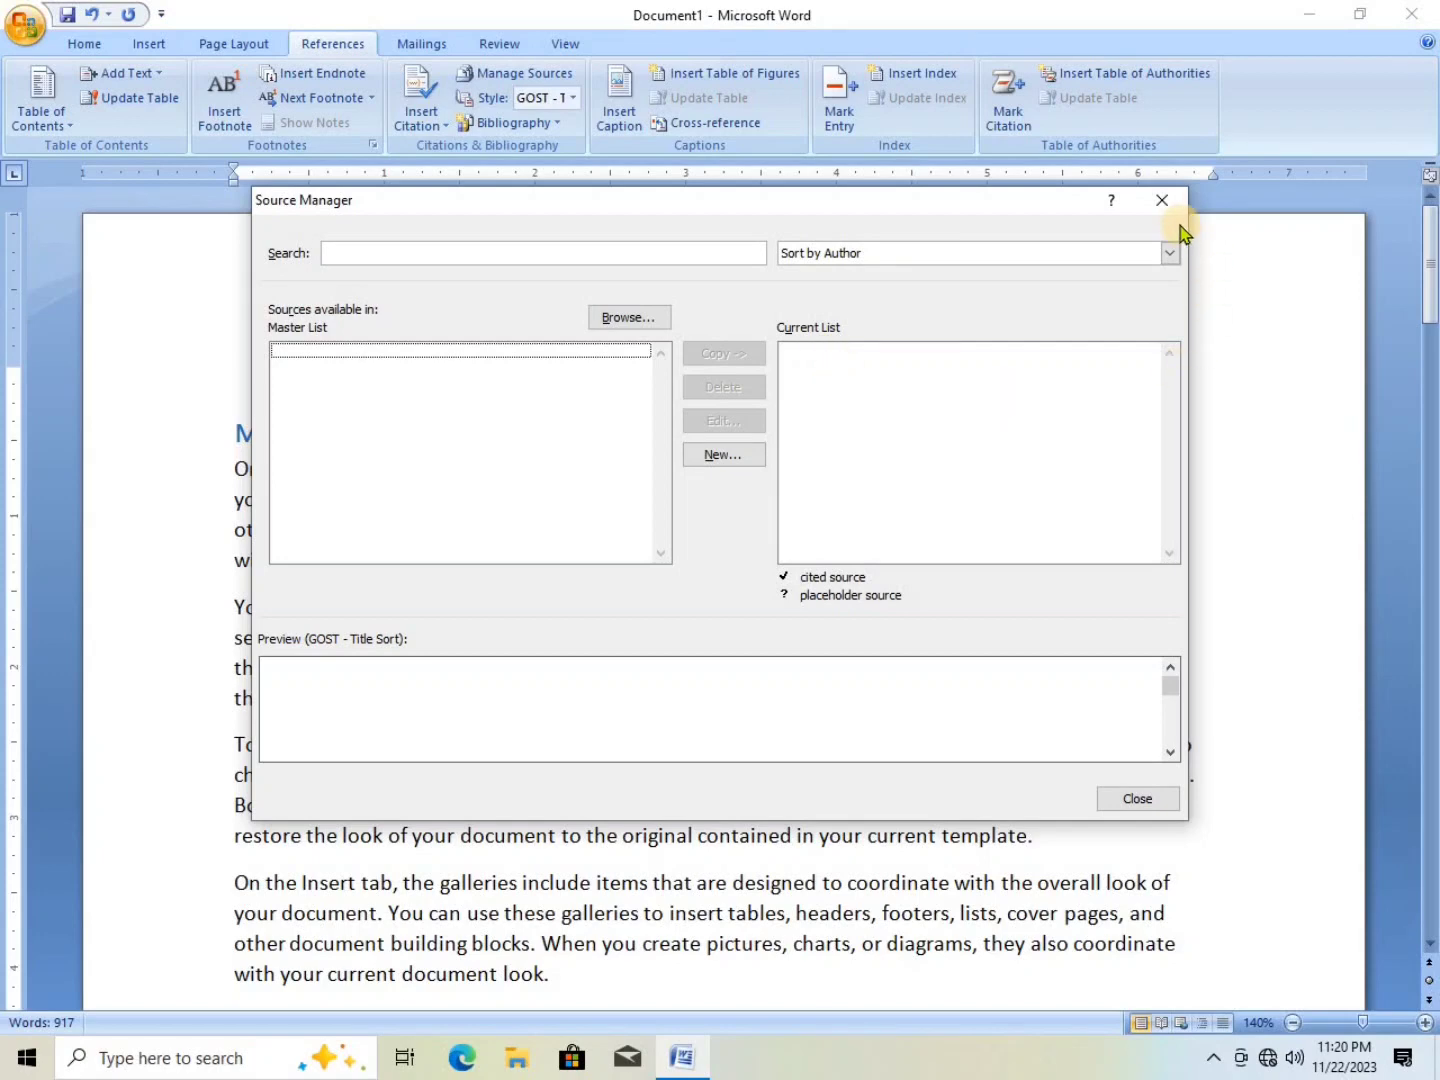
{"action": "left_click", "coordinate": [1163, 201]}
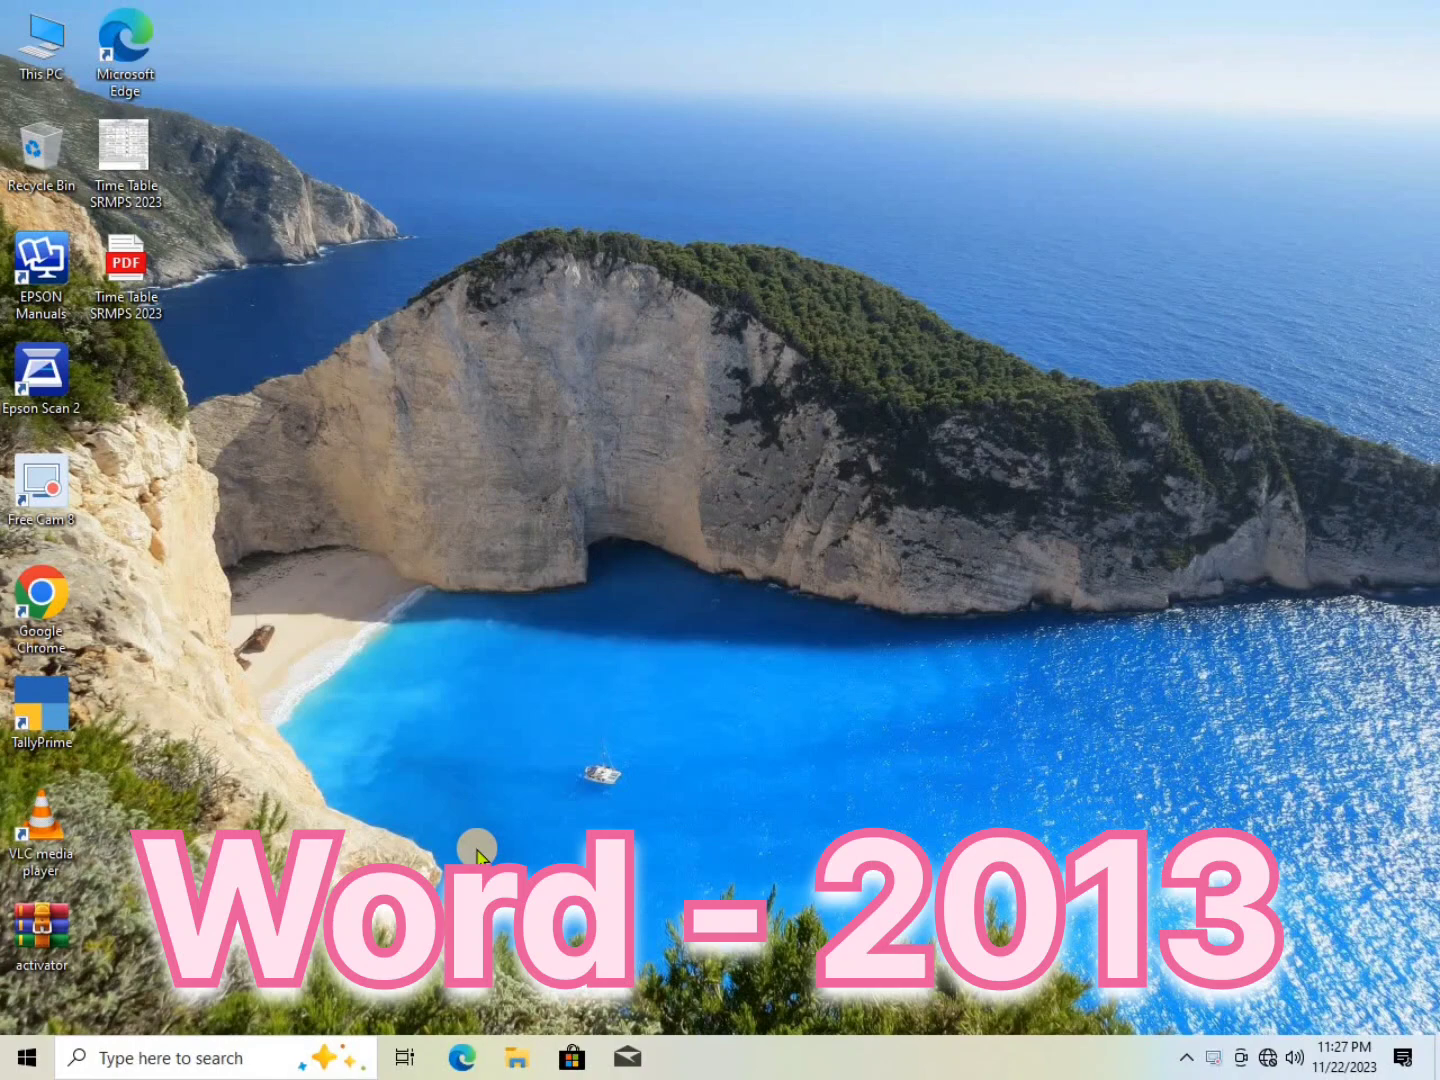
- Switch to Word 2013, maximize its window, create a blank document and show the reference tools
{"action": "key", "text": "super"}
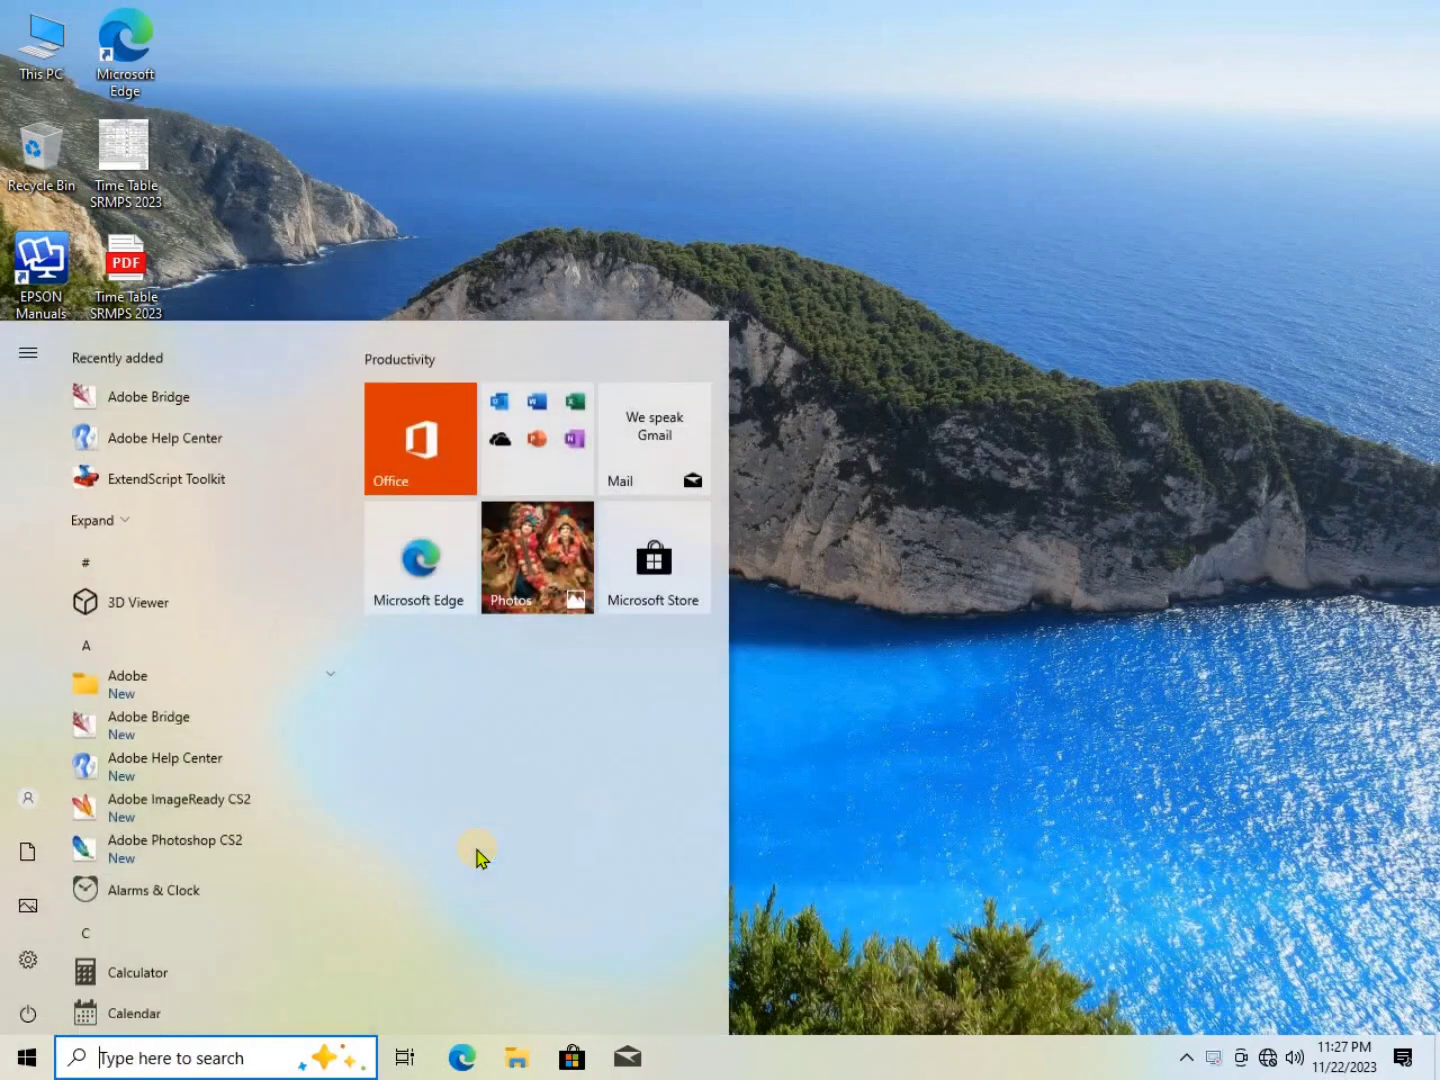
{"action": "type", "text": "wor"}
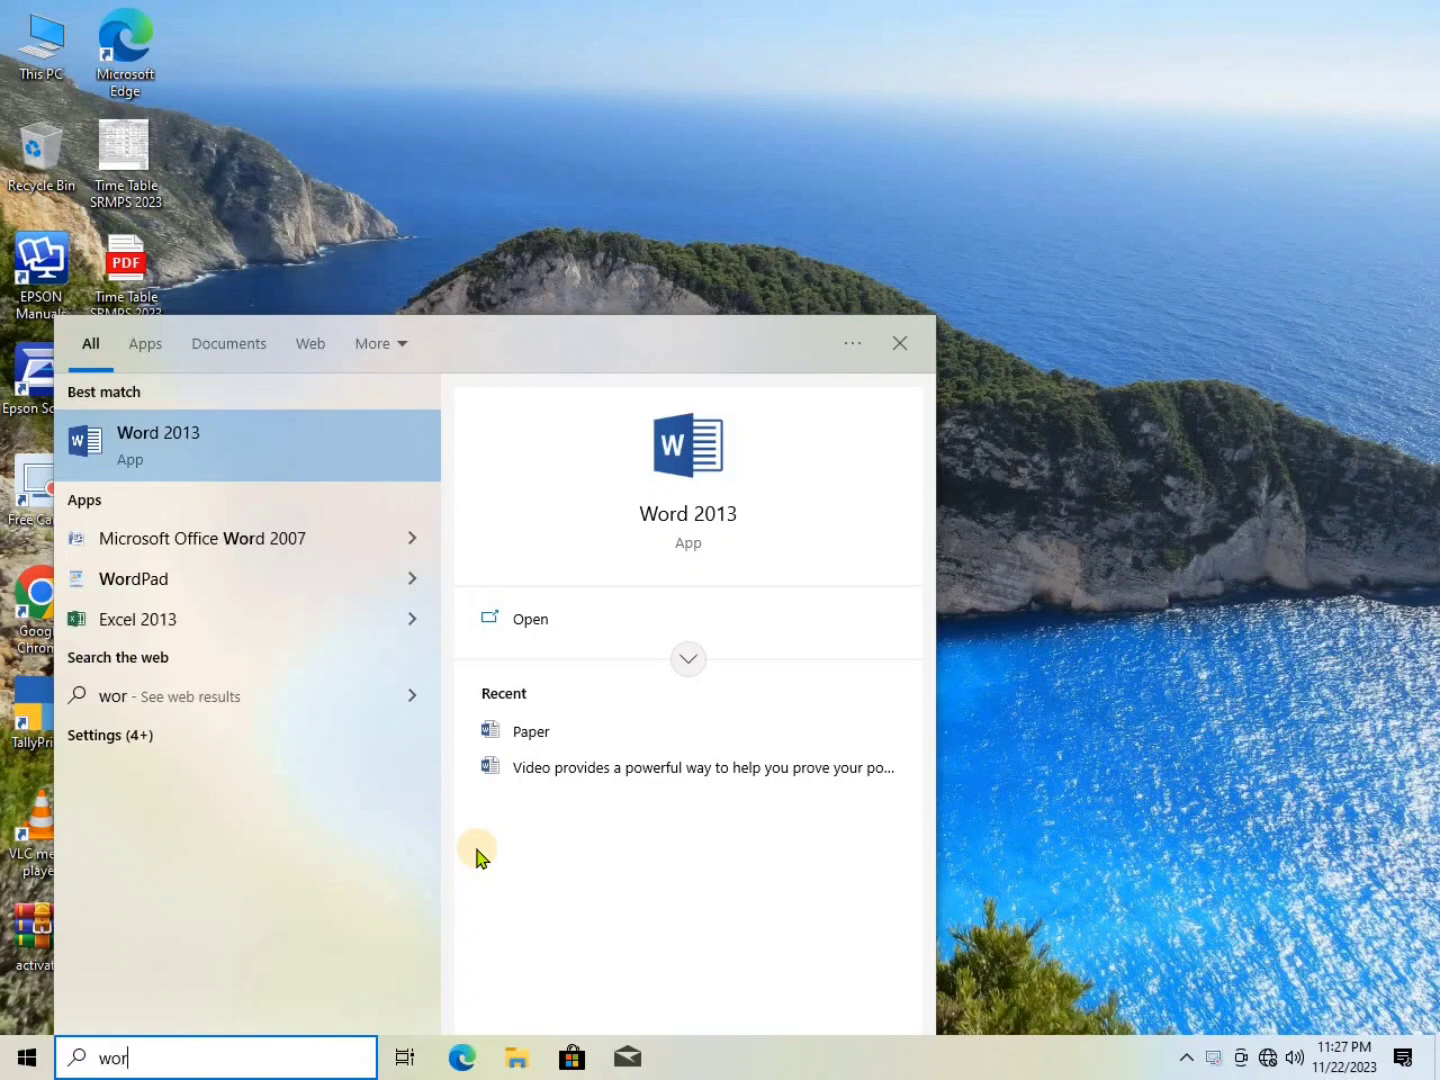
{"action": "left_click", "coordinate": [200, 432]}
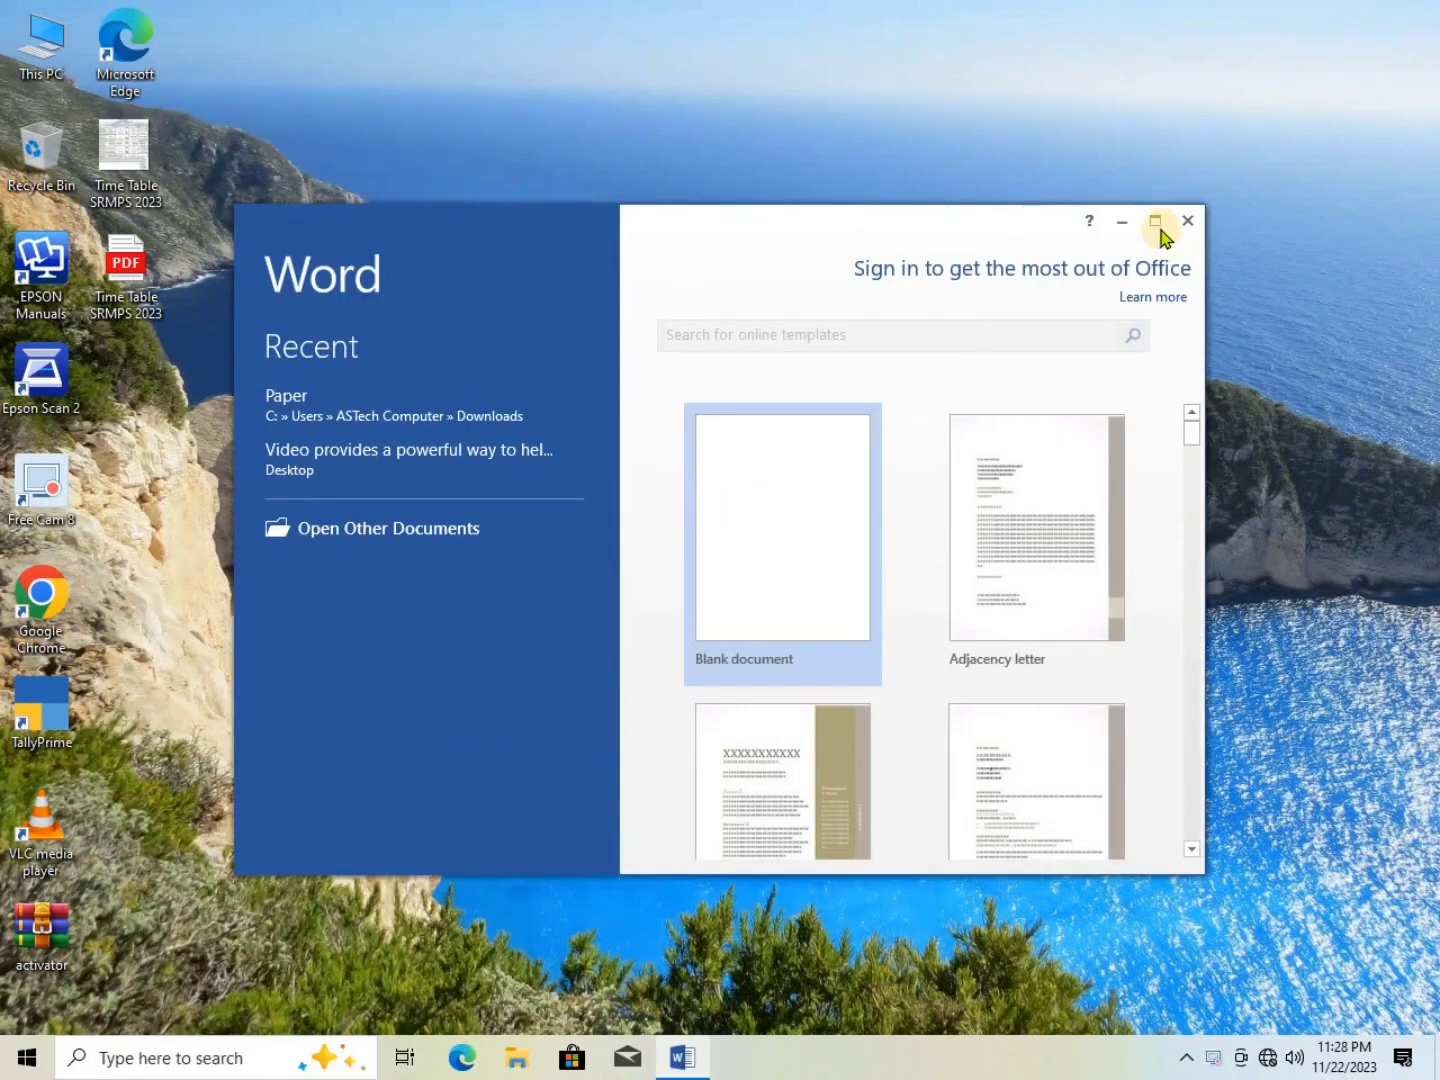
{"action": "left_click", "coordinate": [1156, 222]}
{"action": "left_click", "coordinate": [538, 260]}
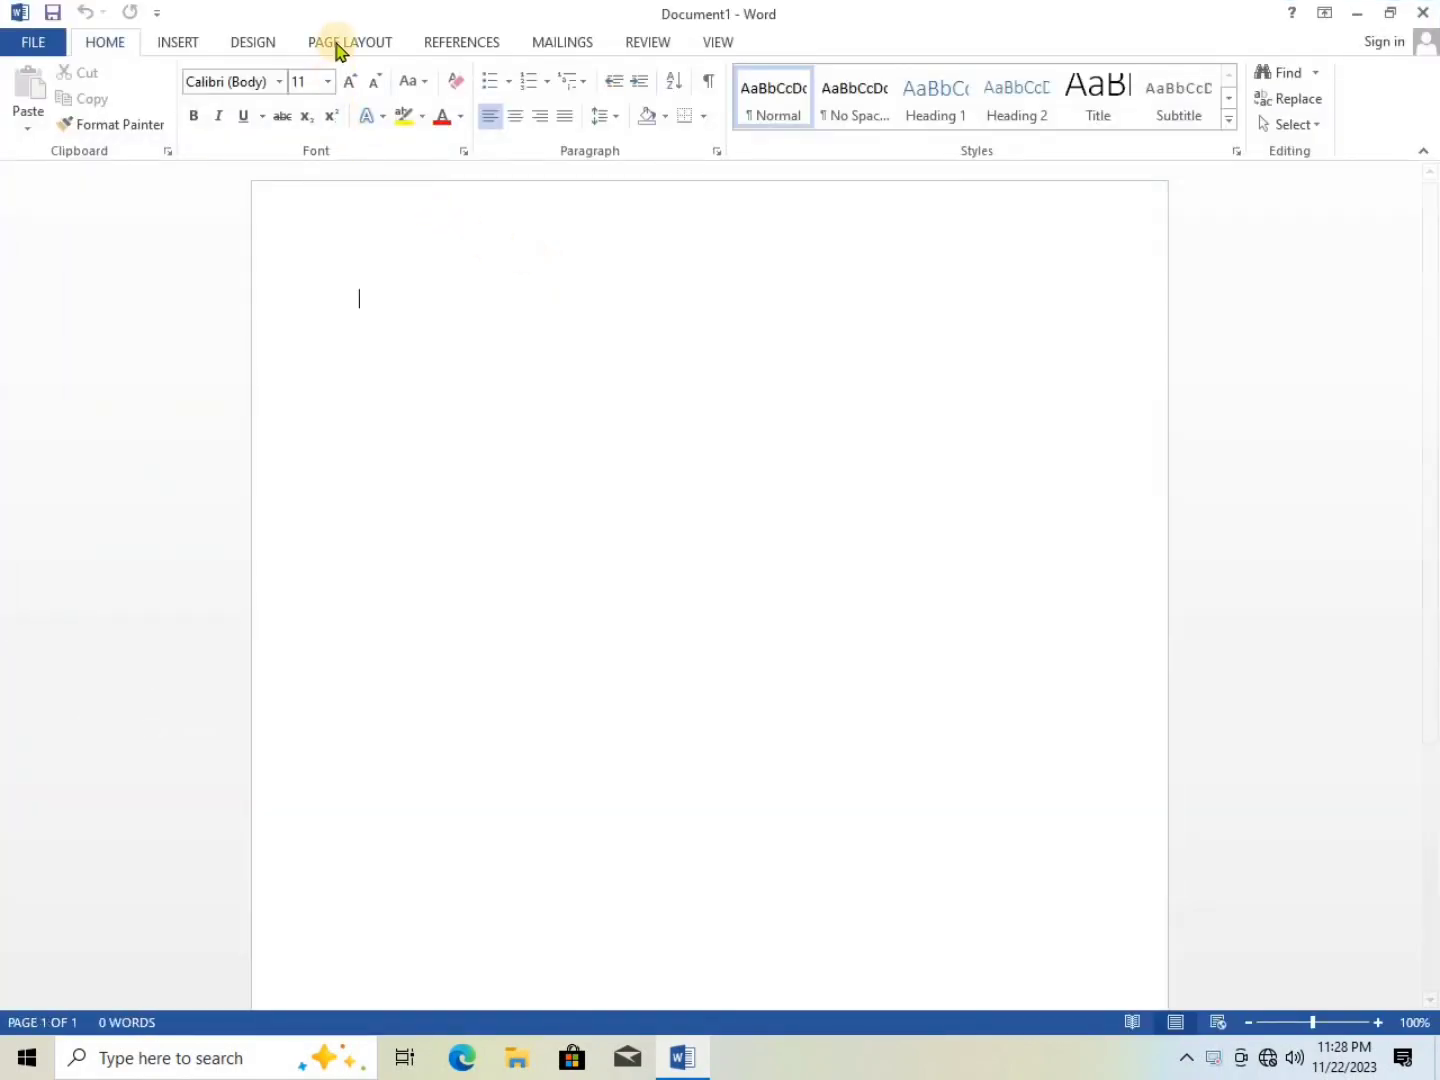
{"action": "left_click", "coordinate": [440, 48]}
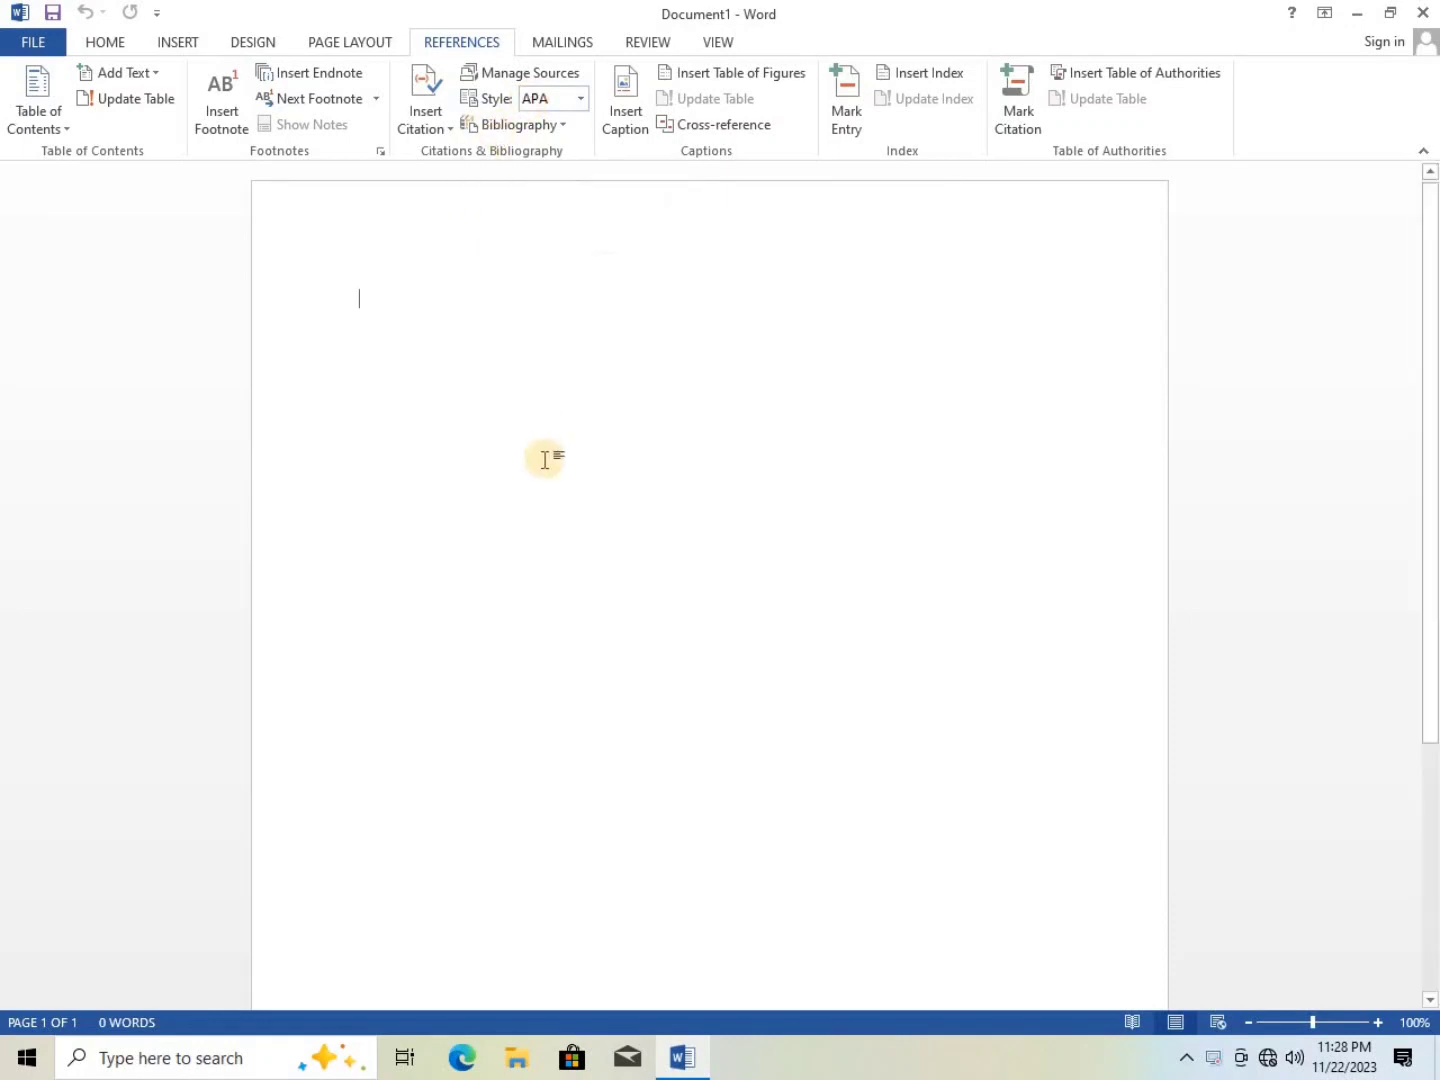
- Generate five paragraphs of sample text on the first page with =rand(5)
{"action": "type", "text": "=rand("}
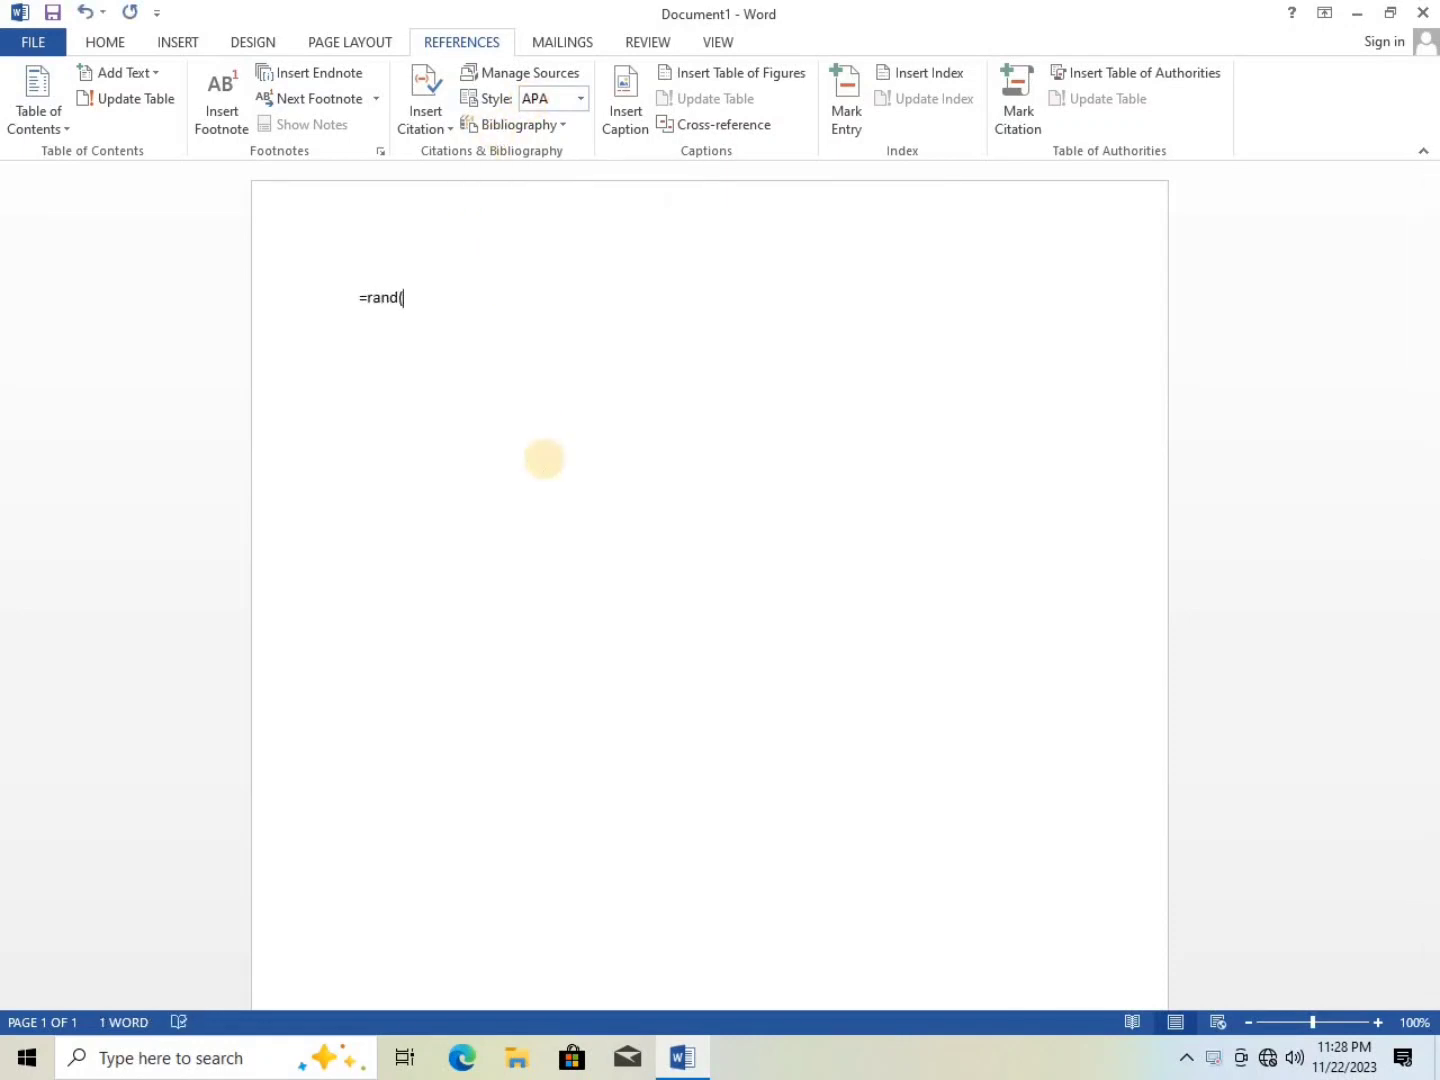
{"action": "type", "text": "5)"}
{"action": "key", "text": "Return"}
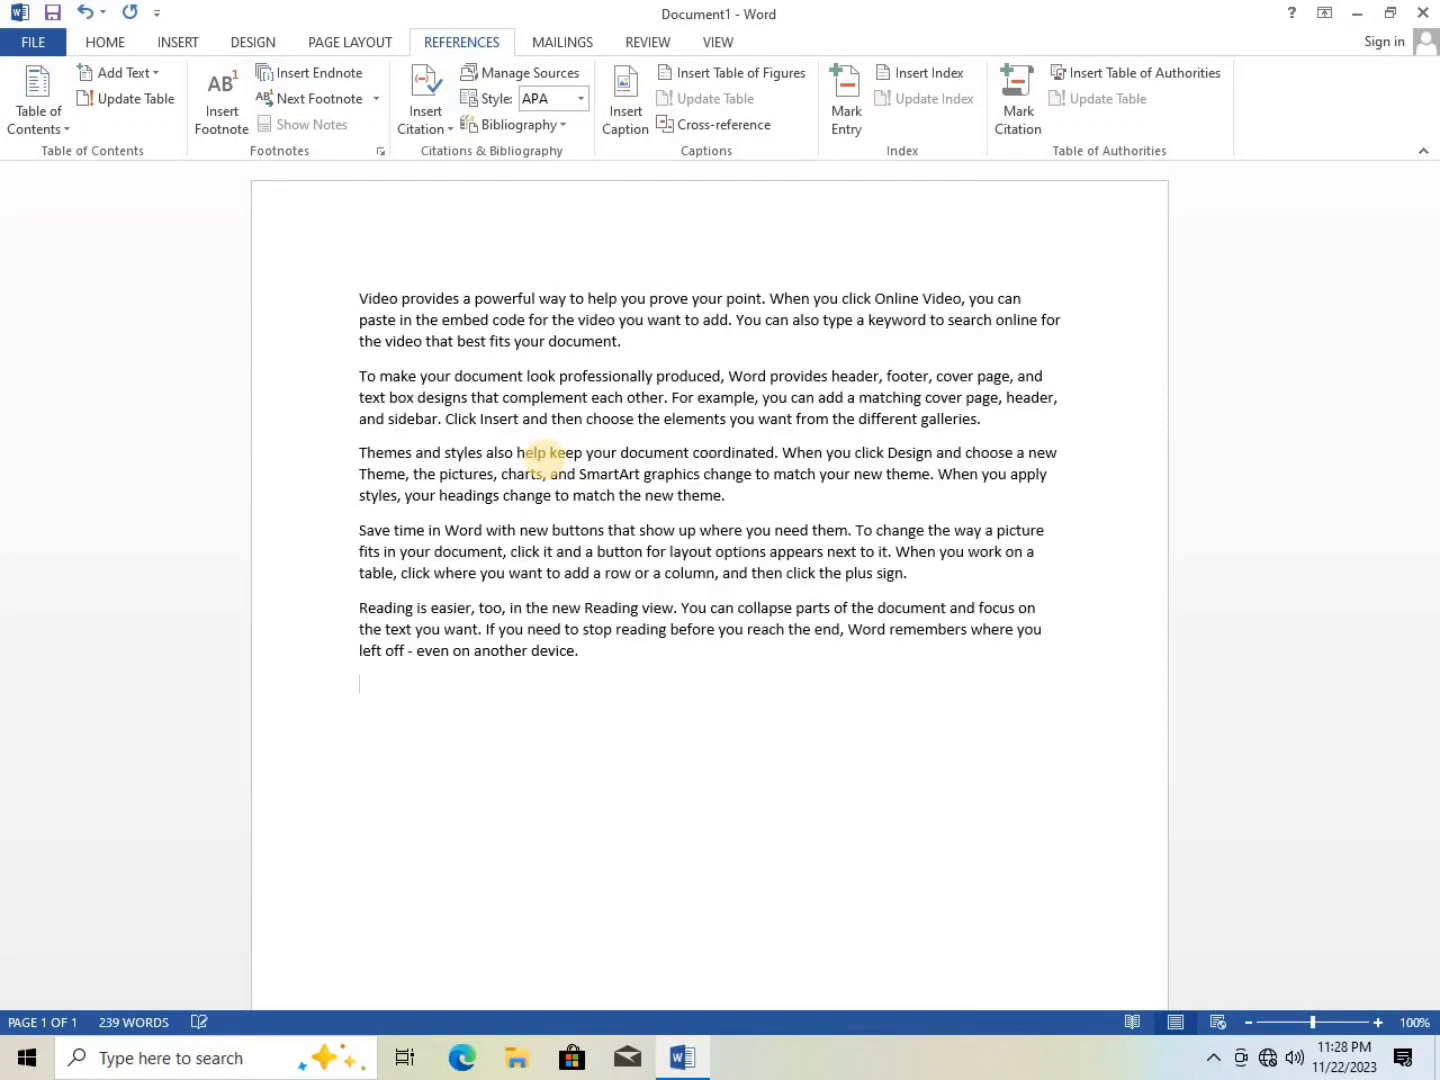
- Insert a page break after the text and generate five more sample paragraphs on page two with =rand(5)
{"action": "key", "text": "ctrl+Return"}
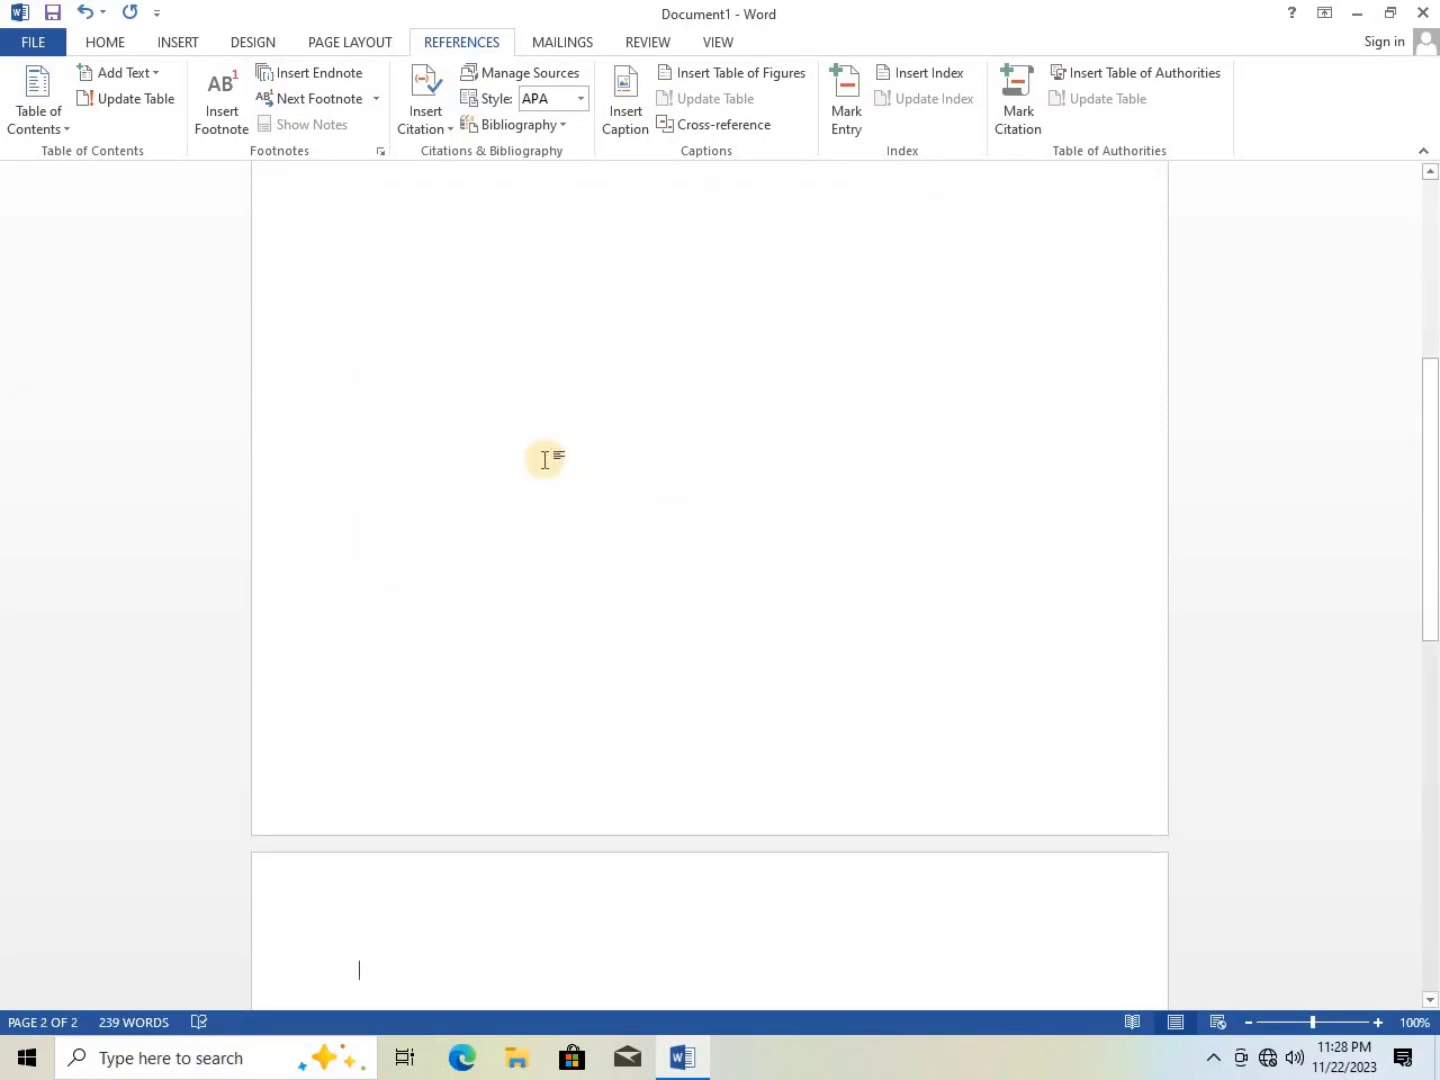
{"action": "type", "text": "=r"}
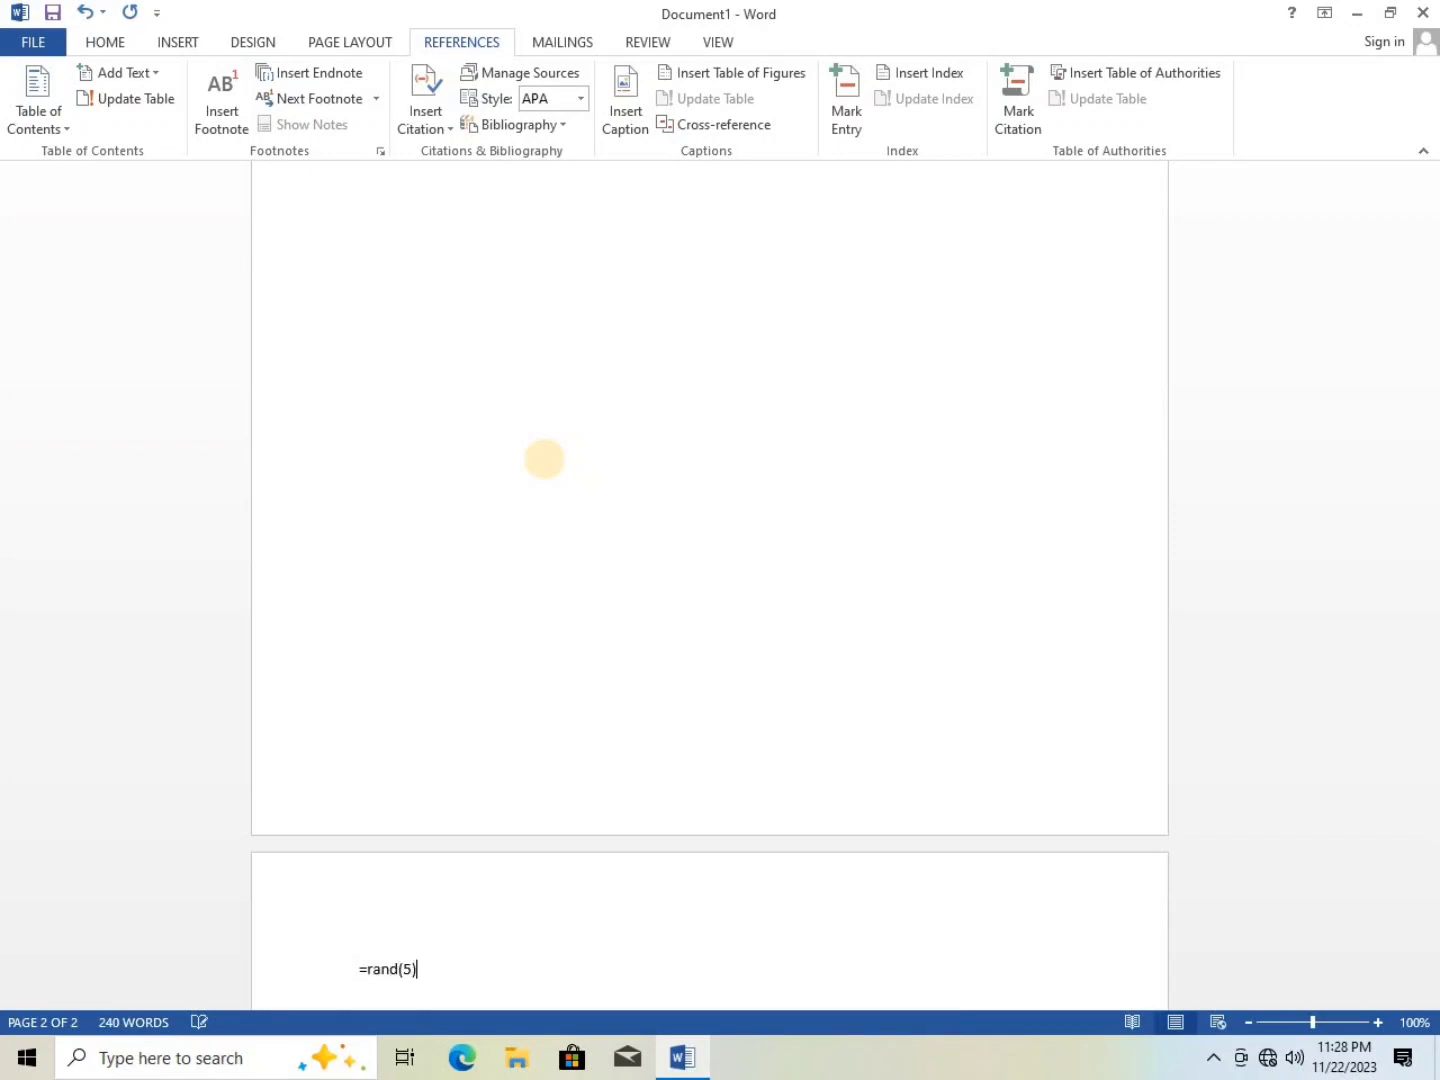
{"action": "type", "text": "and(5)"}
{"action": "key", "text": "Return"}
- Add the title MS-Office above the first page's text, format it as Heading 1 and close the Navigation pane
{"action": "scroll", "coordinate": [436, 385], "scroll_direction": "up", "scroll_amount": 3}
{"action": "scroll", "coordinate": [435, 387], "scroll_direction": "down", "scroll_amount": 10}
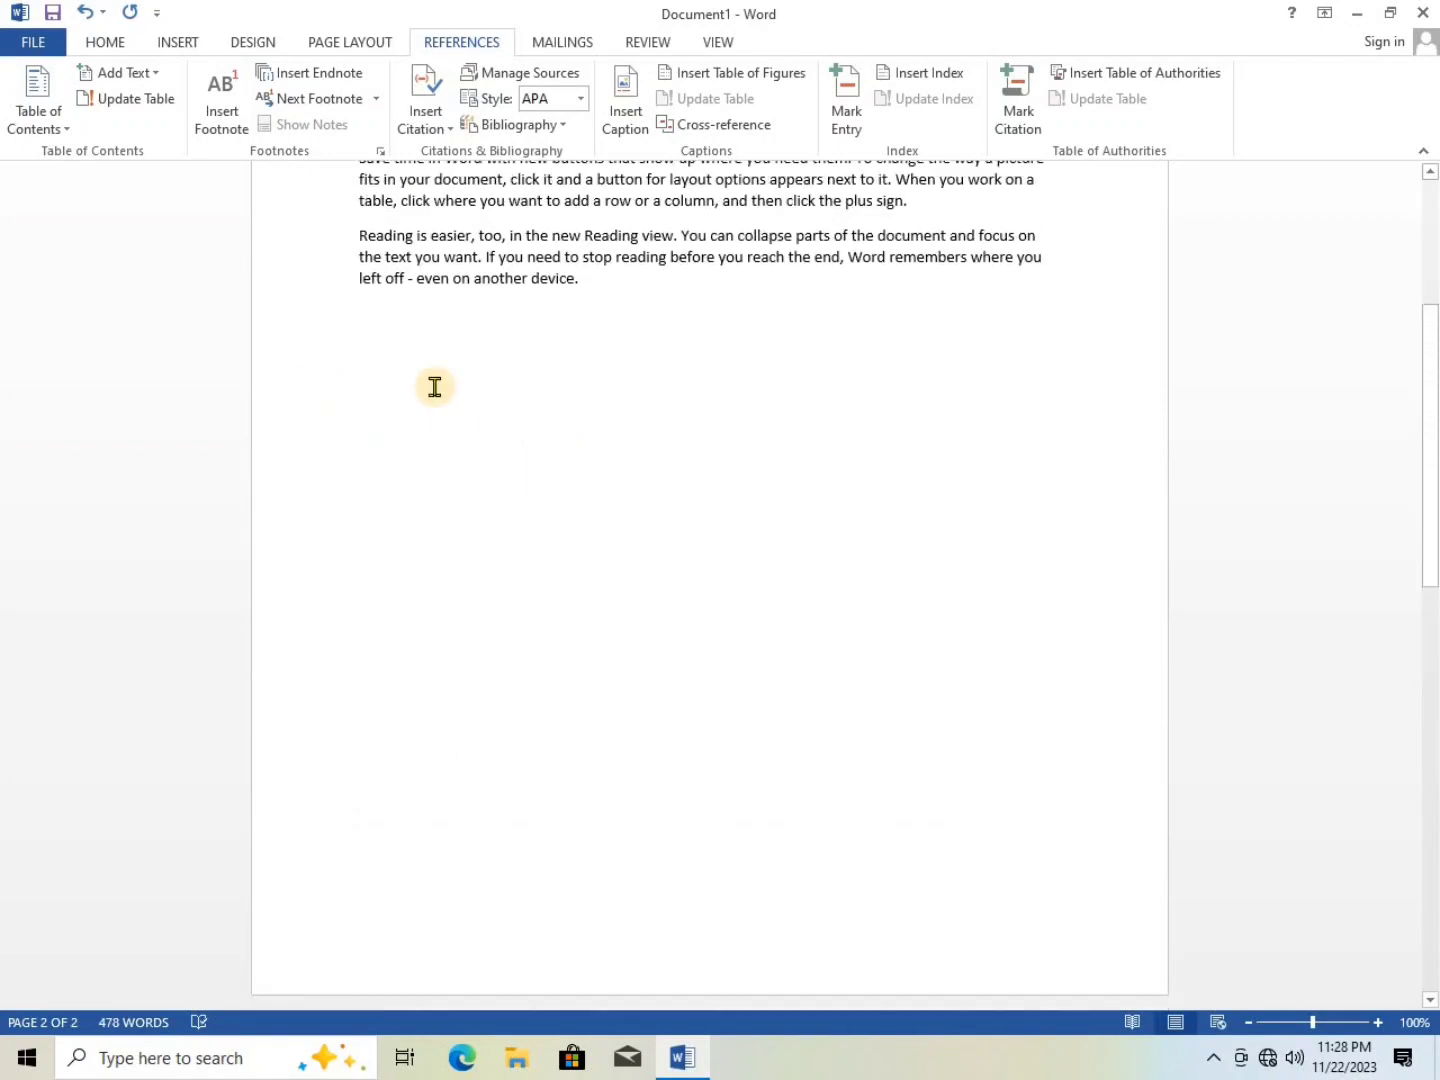
{"action": "scroll", "coordinate": [436, 388], "scroll_direction": "up", "scroll_amount": 6}
{"action": "left_click", "coordinate": [364, 298]}
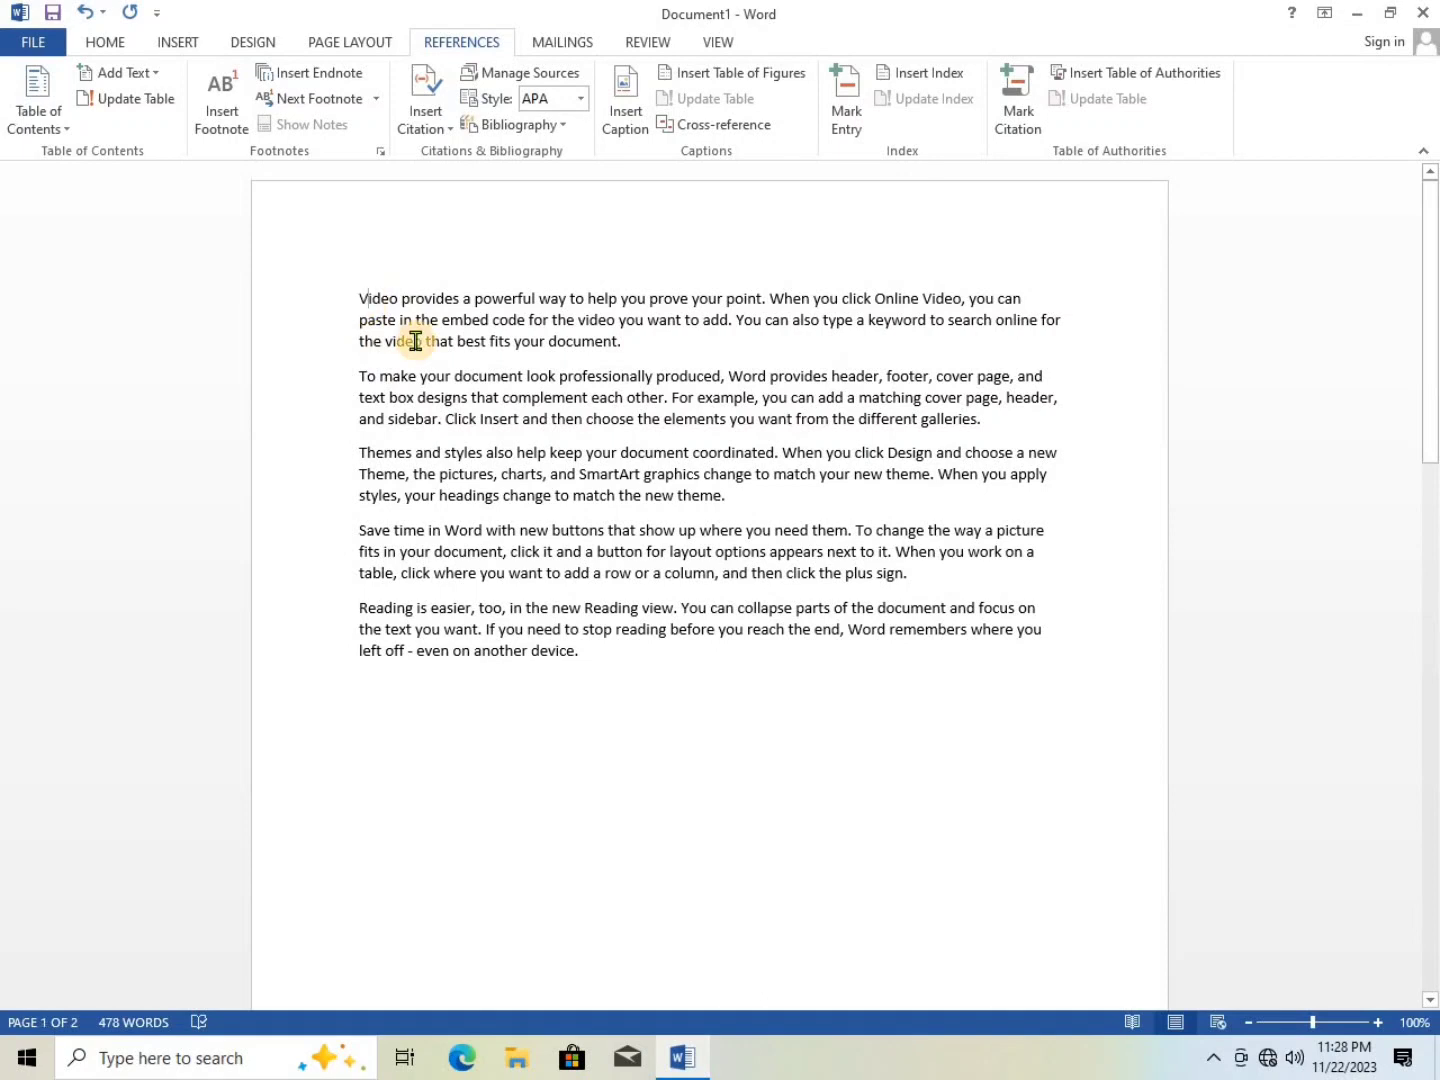
{"action": "key", "text": "Return"}
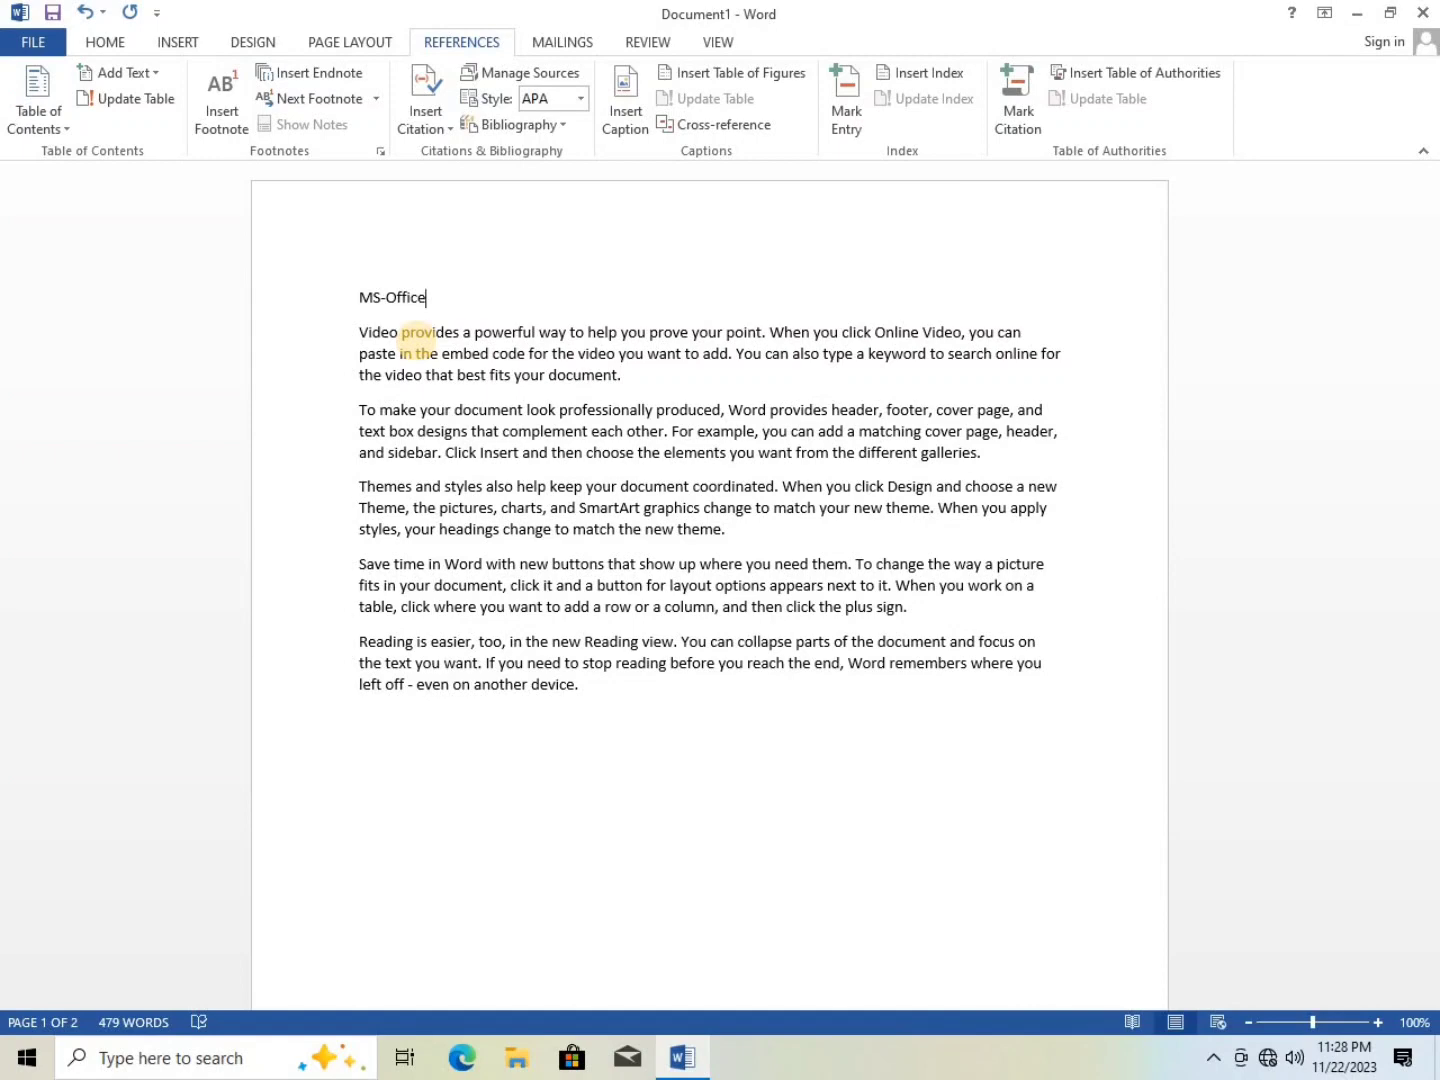
{"action": "scroll", "coordinate": [419, 342], "scroll_direction": "down", "scroll_amount": 3}
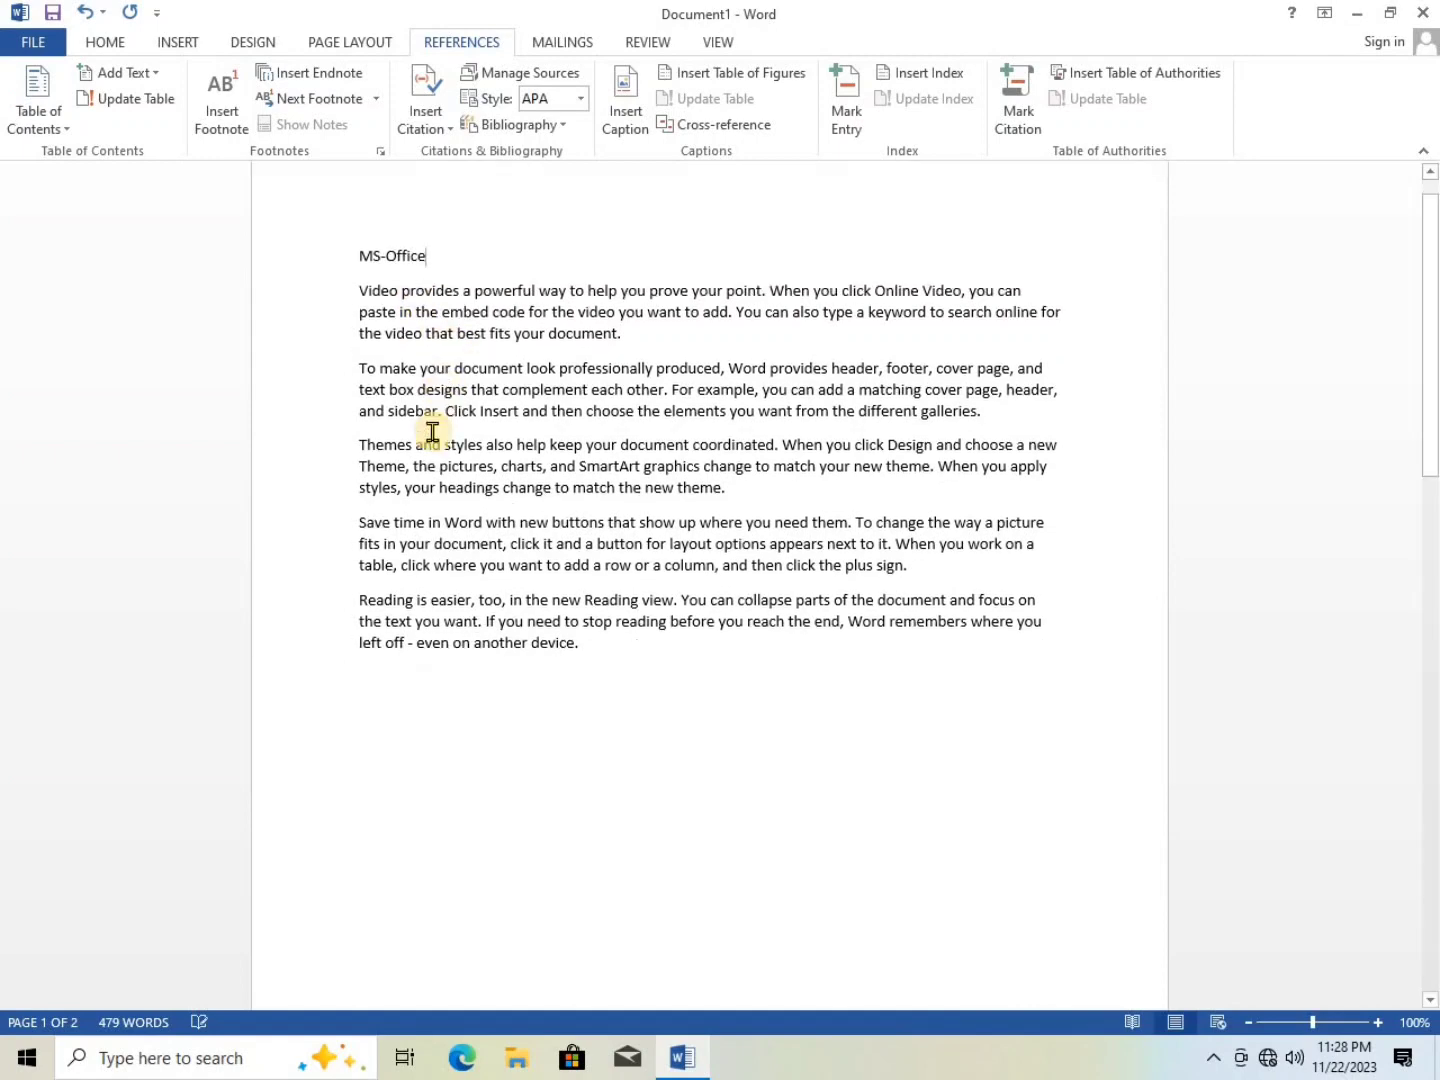
{"action": "scroll", "coordinate": [382, 244], "scroll_direction": "up", "scroll_amount": 3}
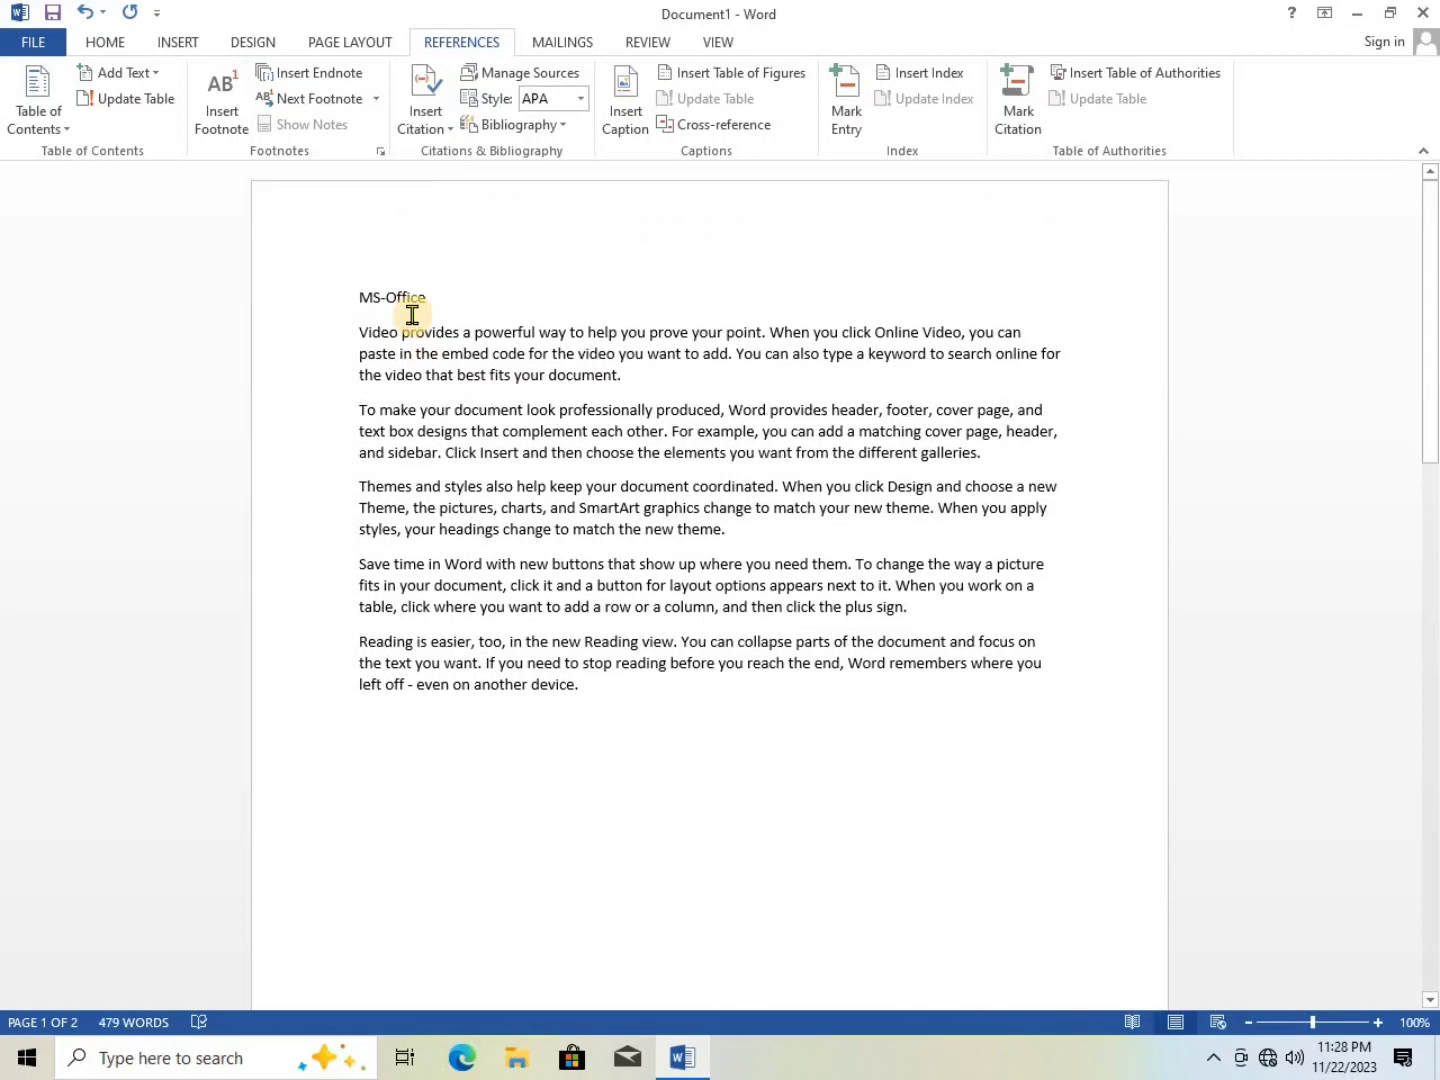
{"action": "key", "text": "ctrl+alt+1"}
{"action": "left_click", "coordinate": [284, 188]}
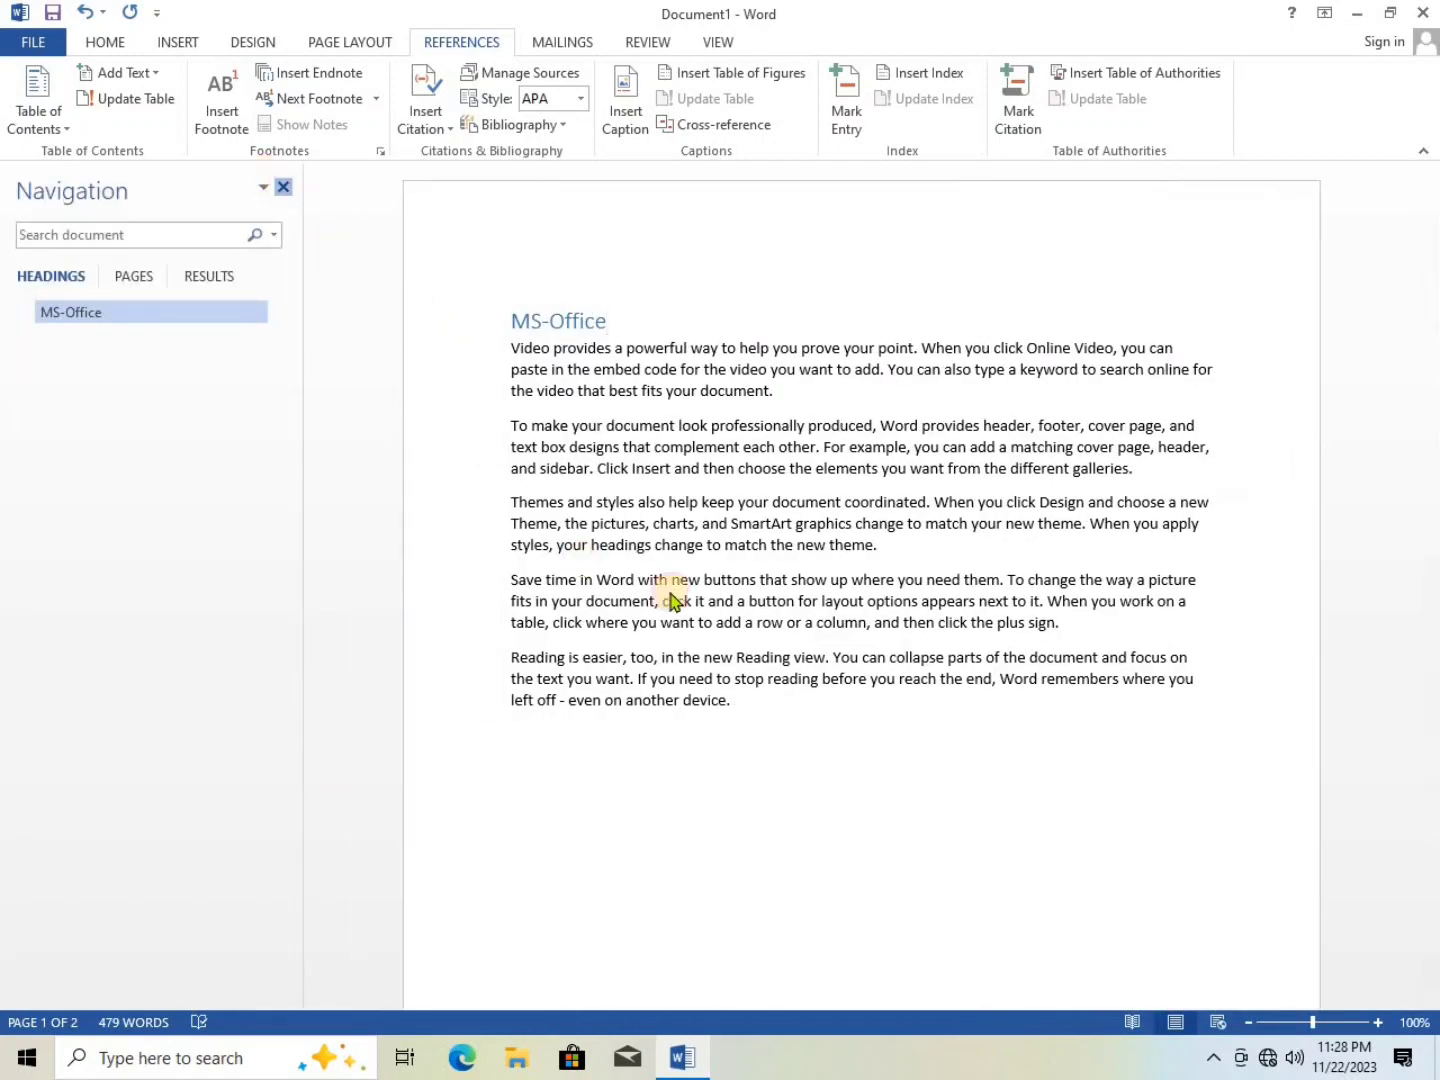
- Add the title MS-Word above the second page's text and format it as Heading 1
{"action": "scroll", "coordinate": [571, 582], "scroll_direction": "down", "scroll_amount": 10}
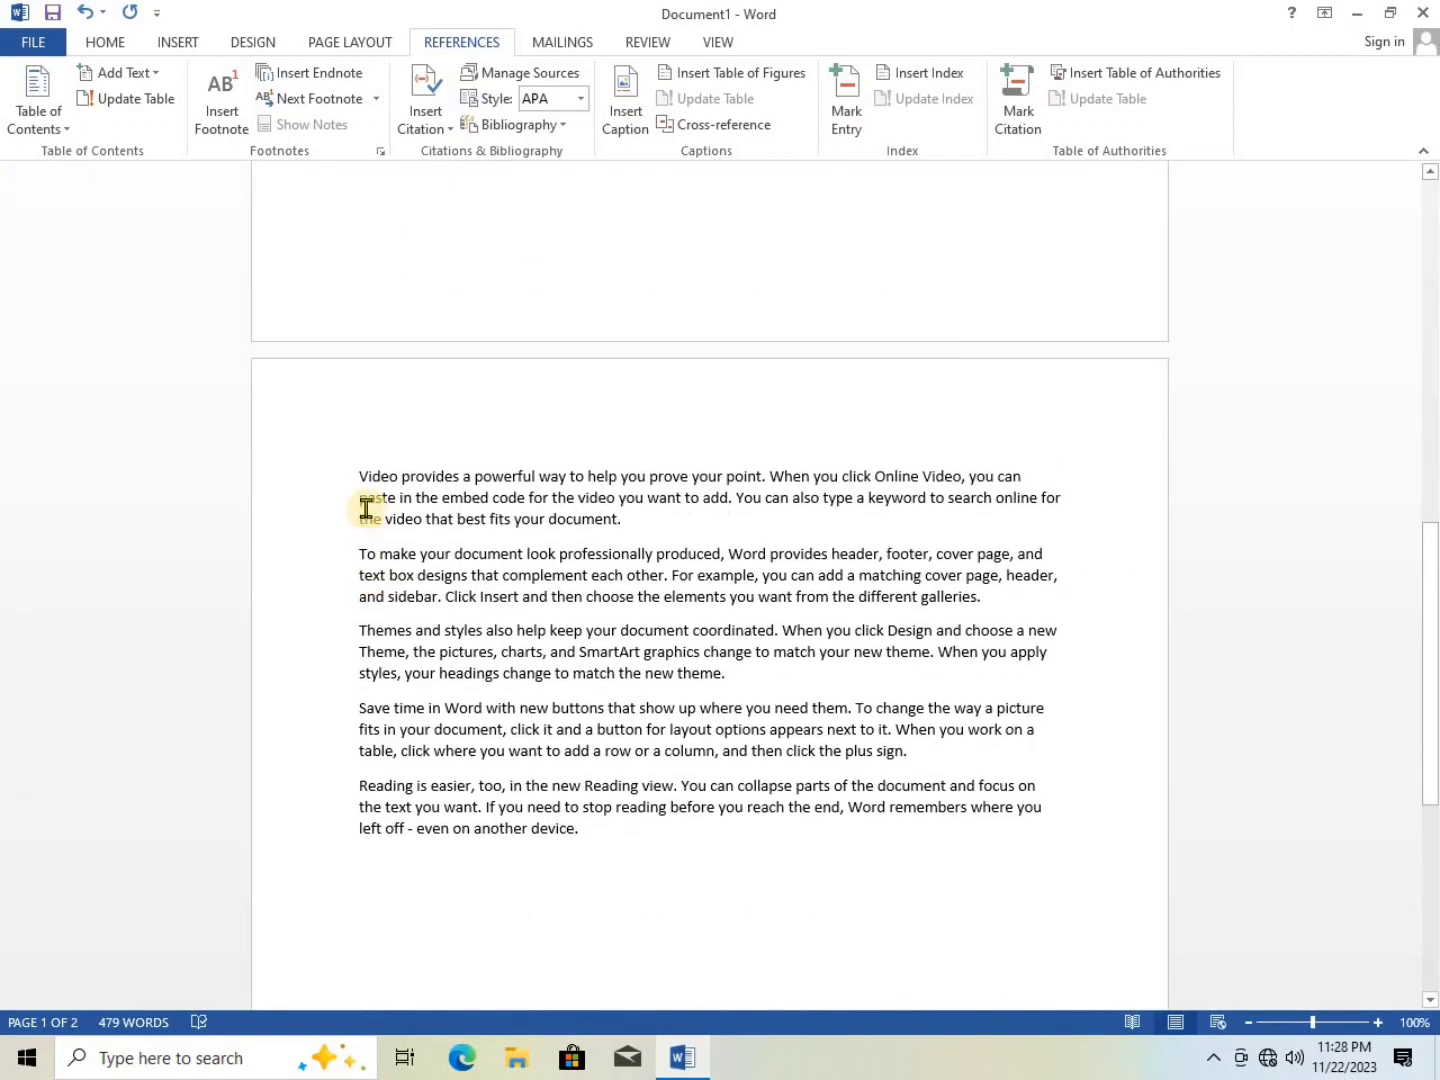
{"action": "left_click", "coordinate": [360, 478]}
{"action": "key", "text": "Return"}
{"action": "key", "text": "Up"}
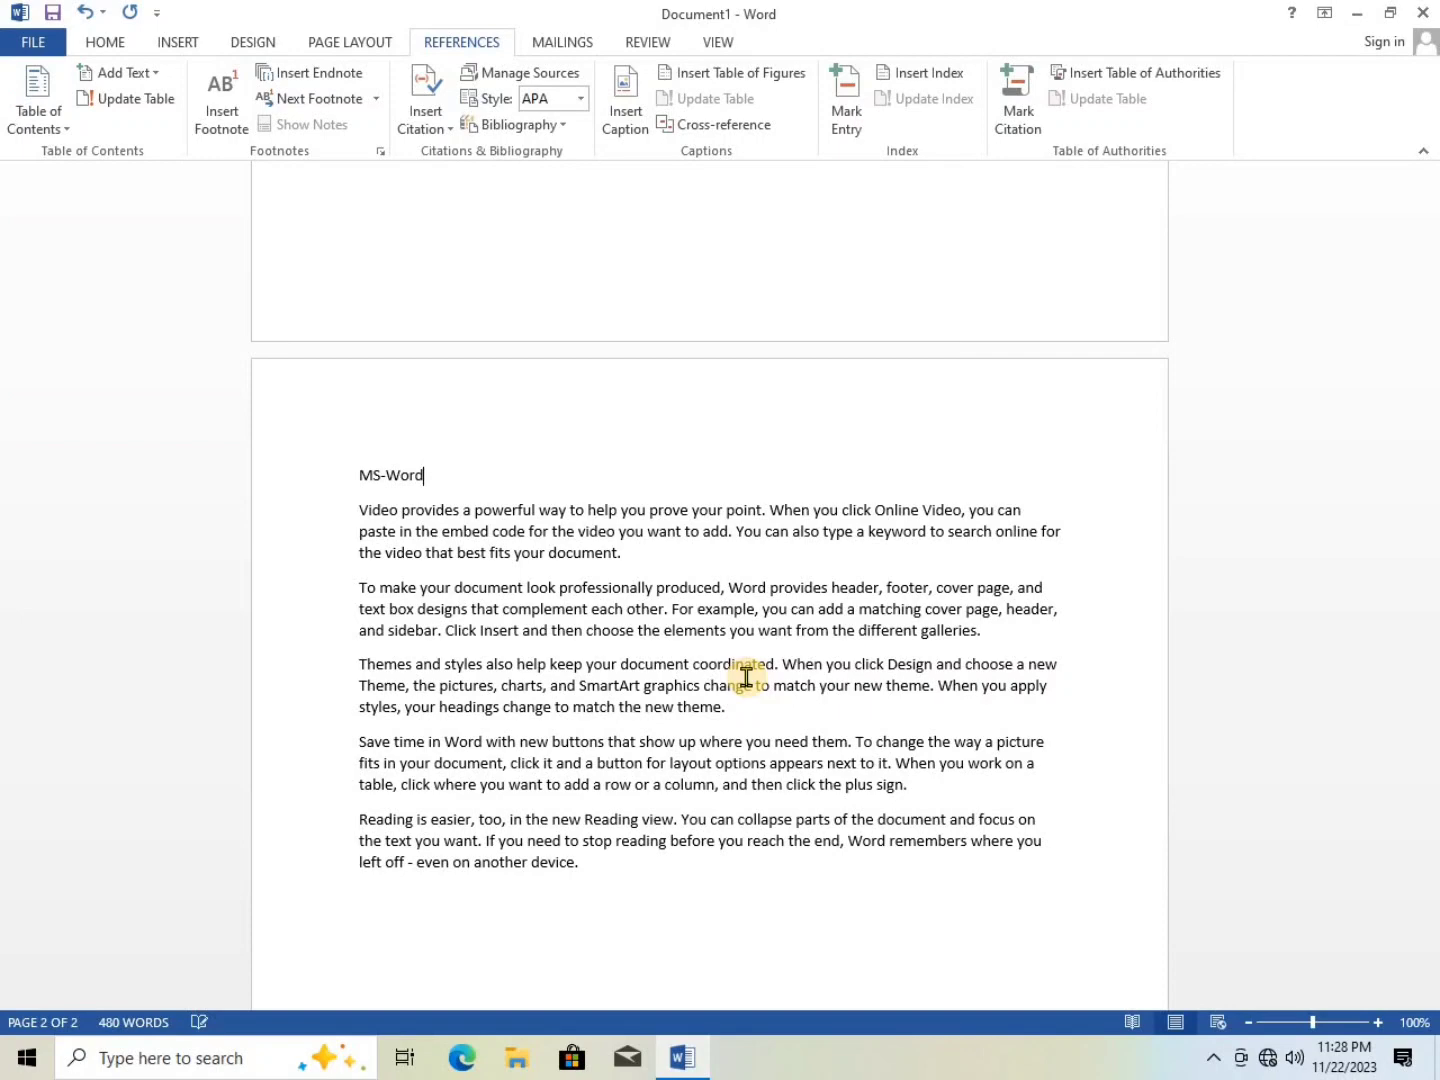
{"action": "key", "text": "ctrl+alt+1"}
- Create a Book citation source with the author's name, title MS-Office, year 2023, city Prayagraj and publisher Ankit Publicaton
{"action": "scroll", "coordinate": [746, 677], "scroll_direction": "up", "scroll_amount": 10}
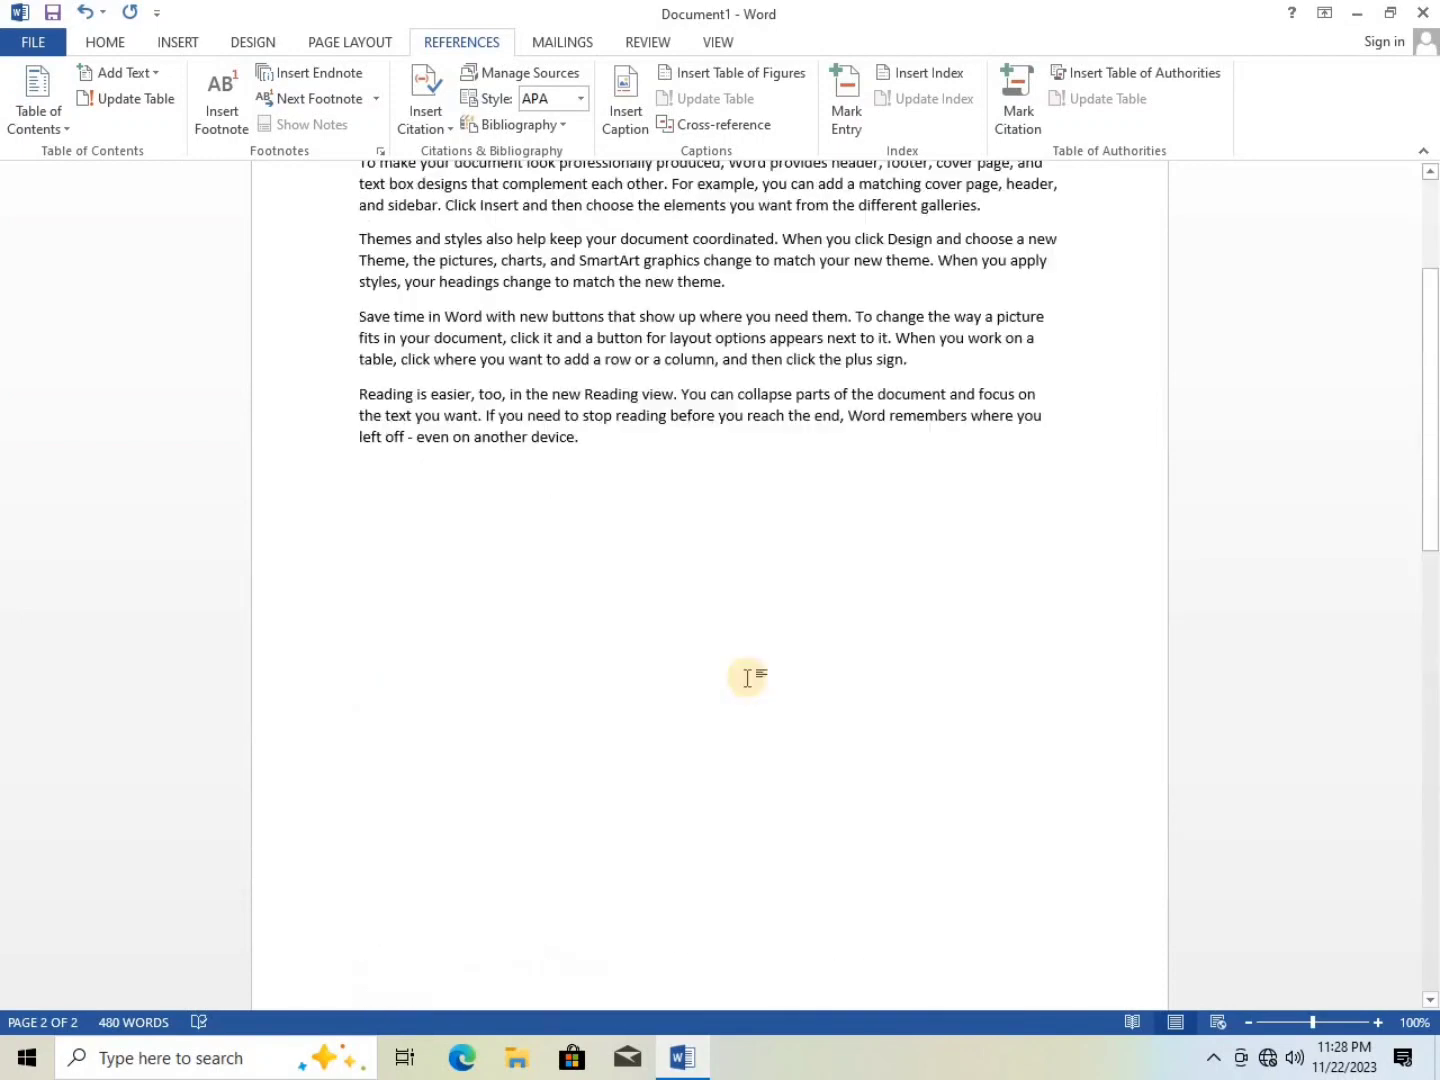
{"action": "left_click", "coordinate": [438, 125]}
{"action": "left_click", "coordinate": [486, 153]}
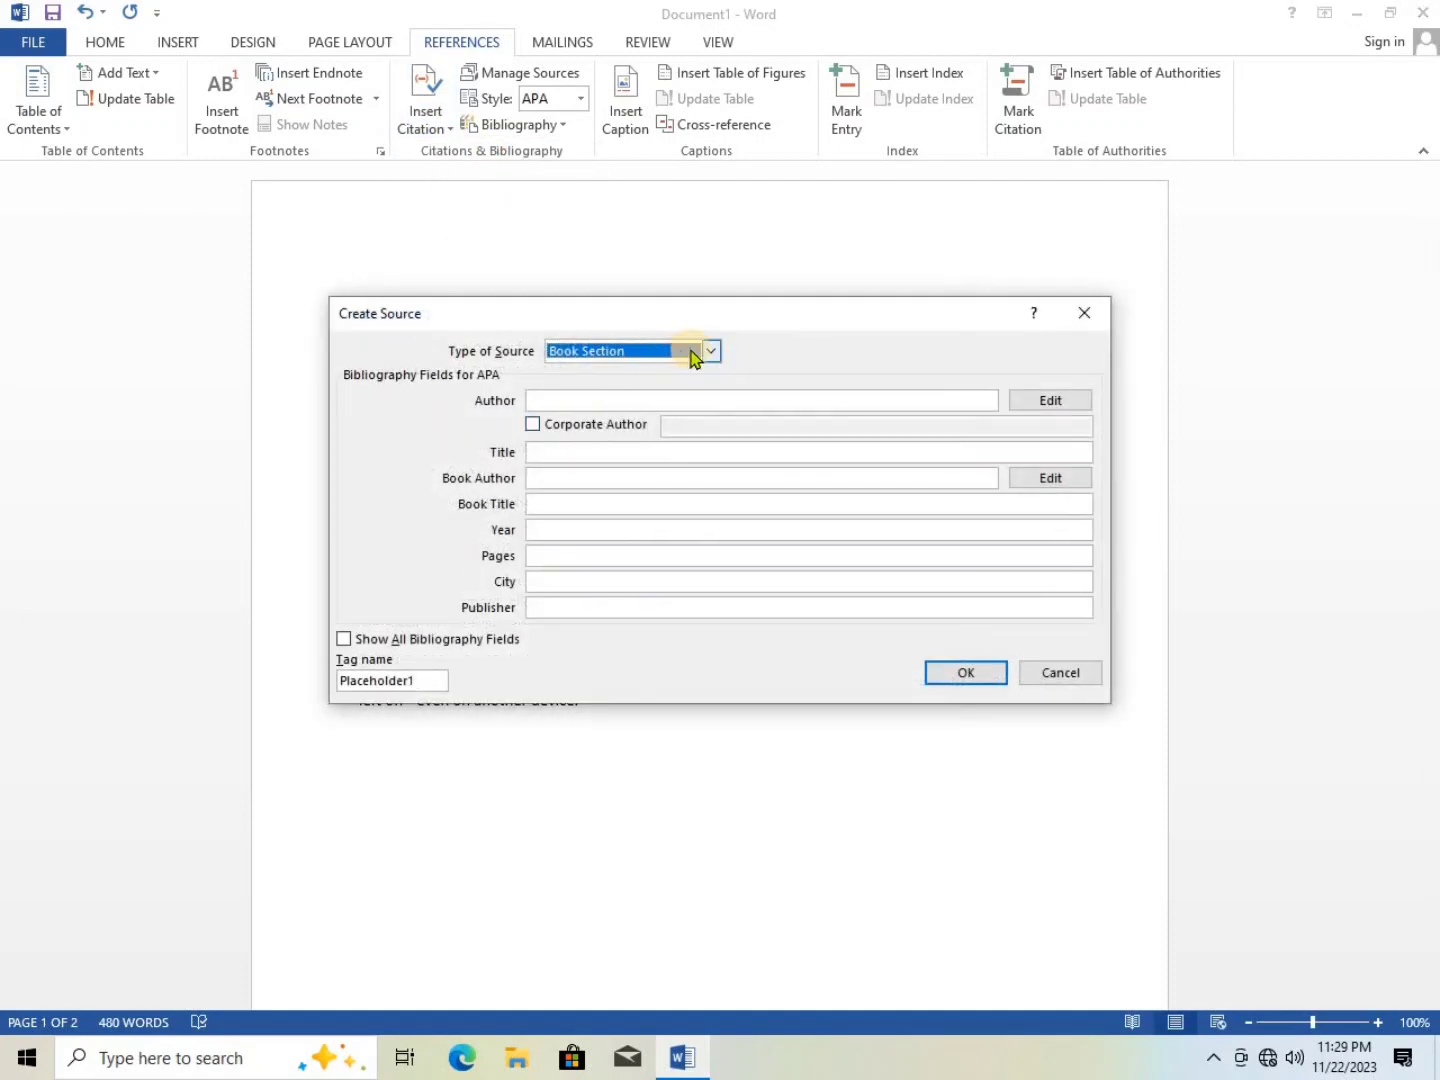
{"action": "left_click", "coordinate": [710, 351]}
{"action": "left_click", "coordinate": [585, 372]}
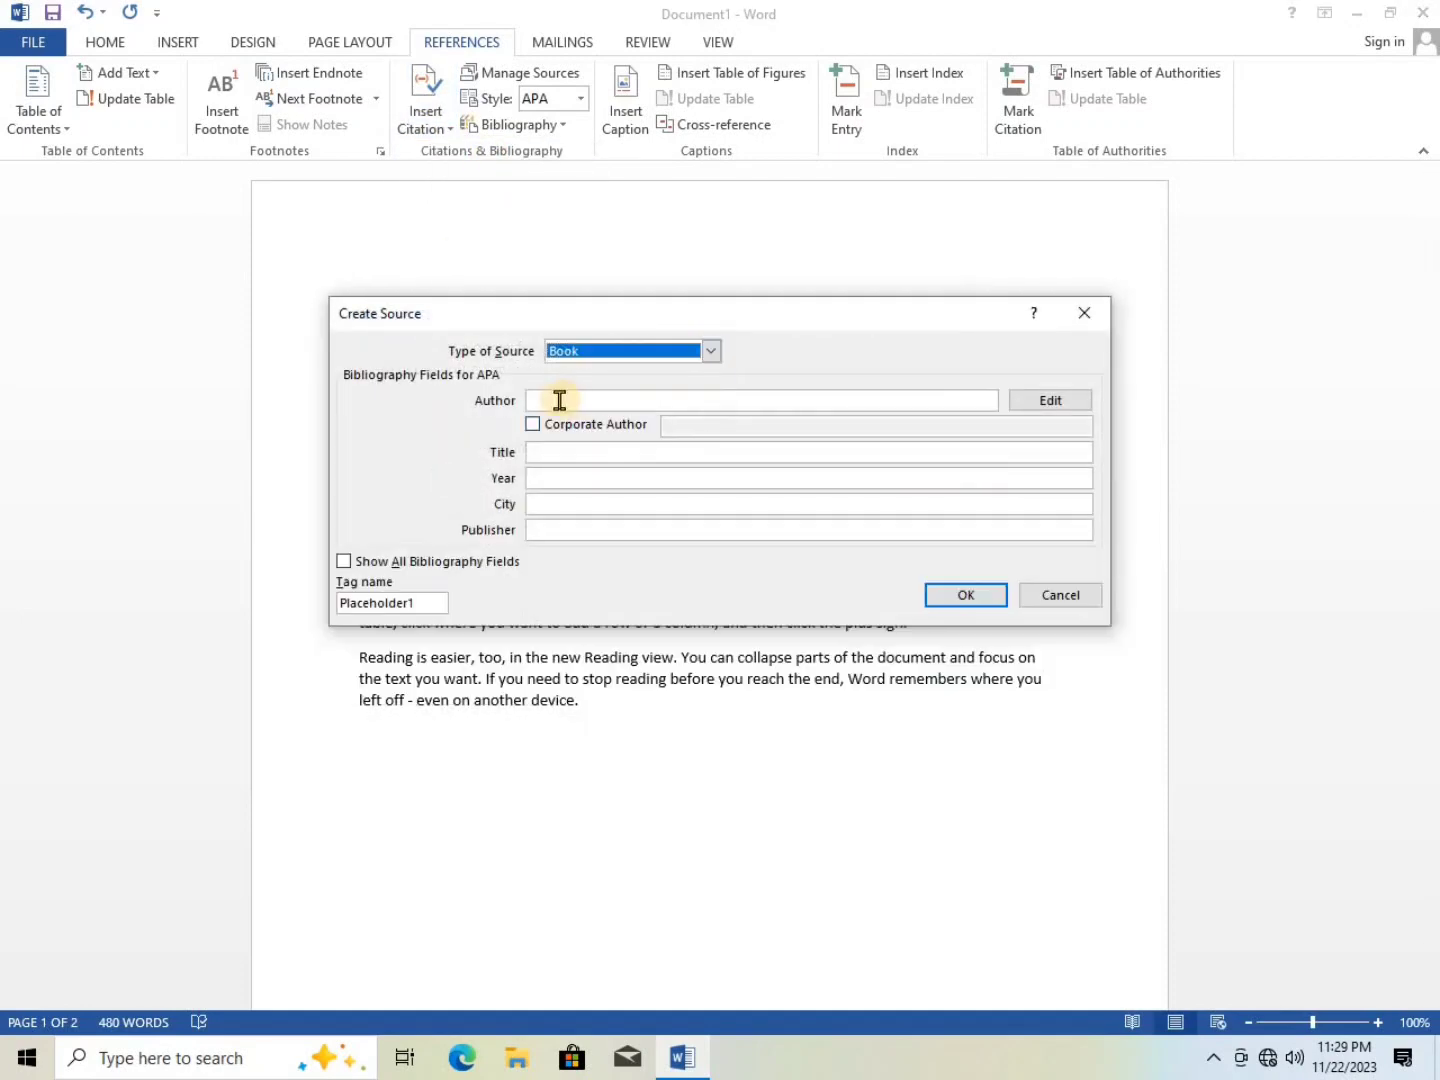
{"action": "left_click", "coordinate": [559, 401]}
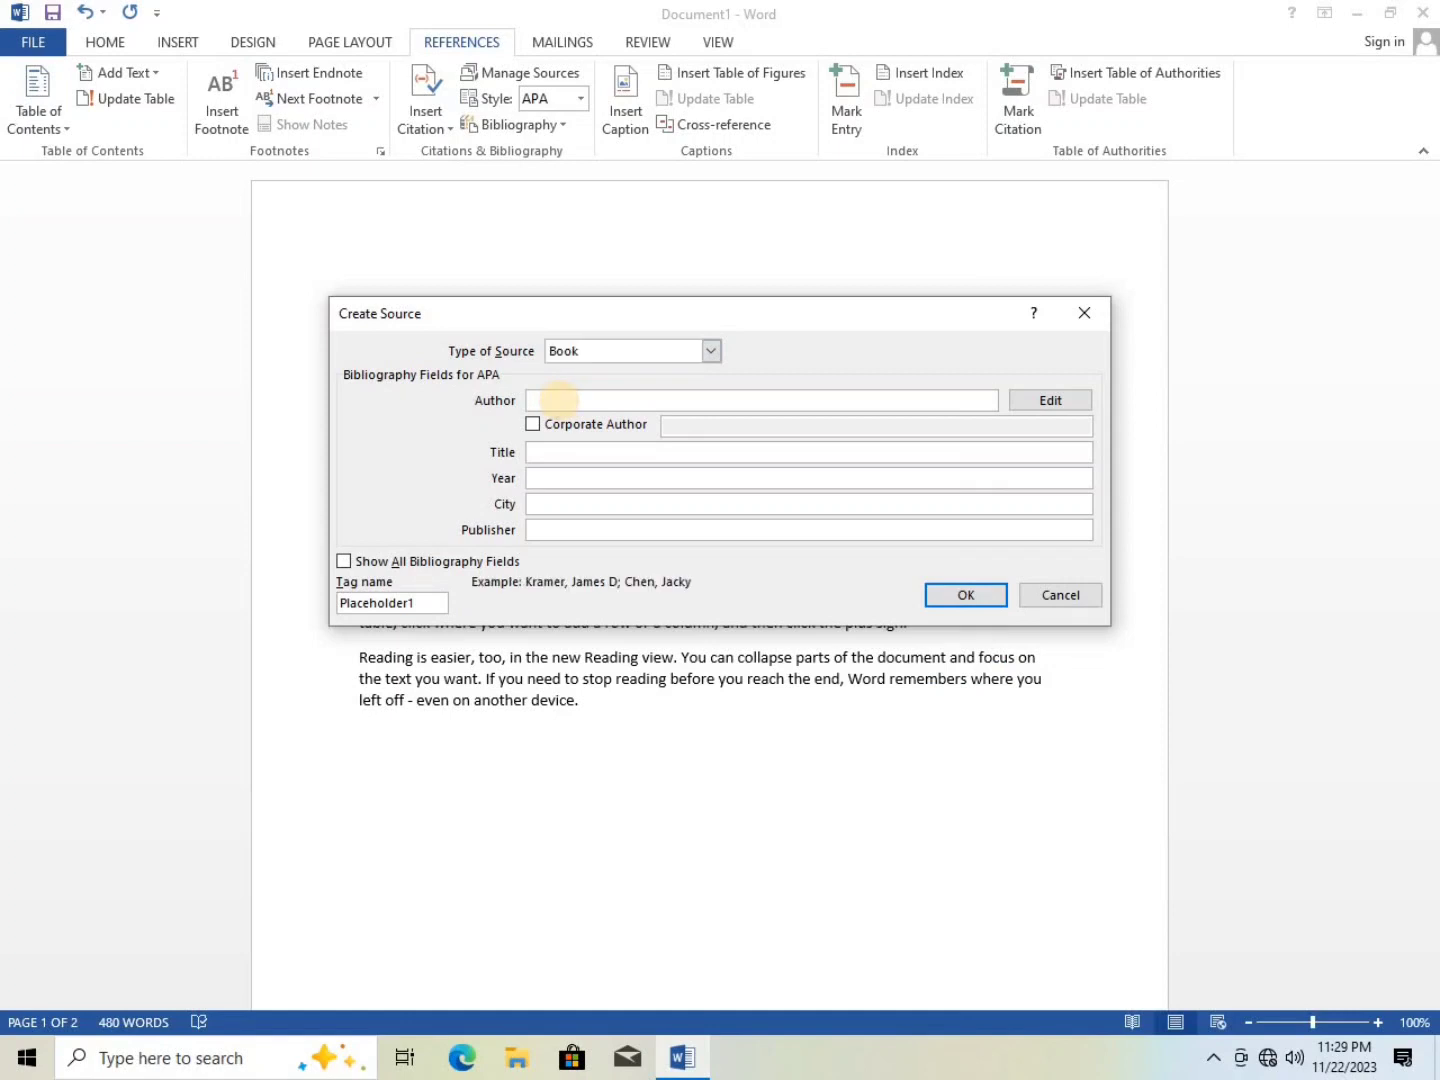
{"action": "type", "text": "Vinod"}
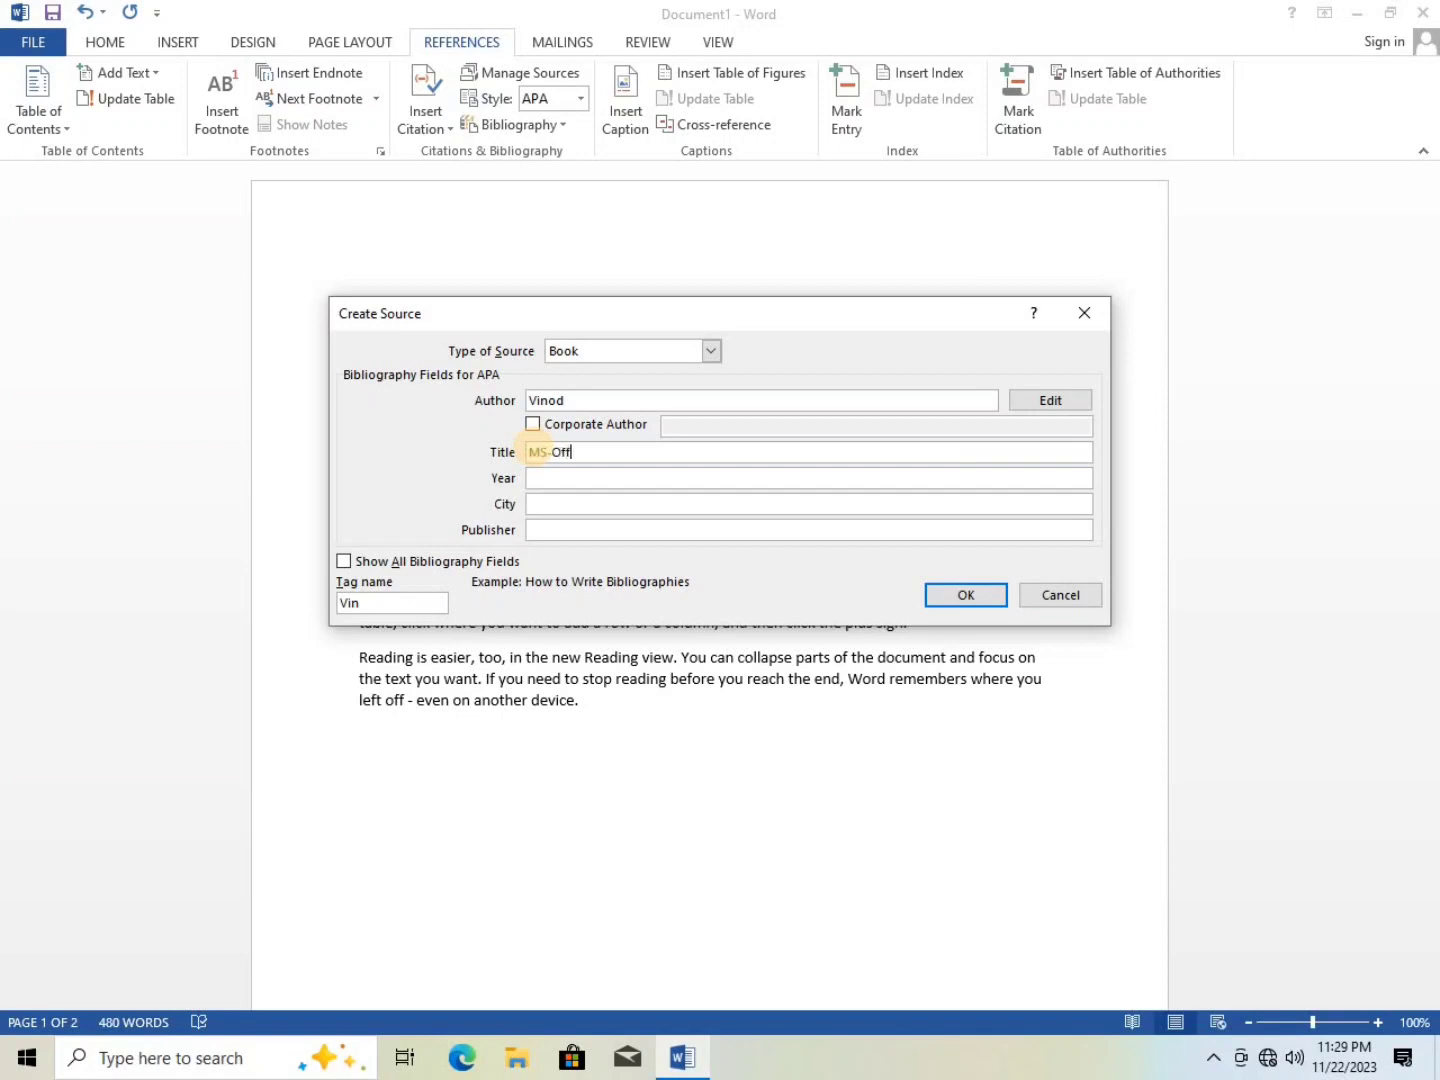
{"action": "left_click", "coordinate": [539, 479]}
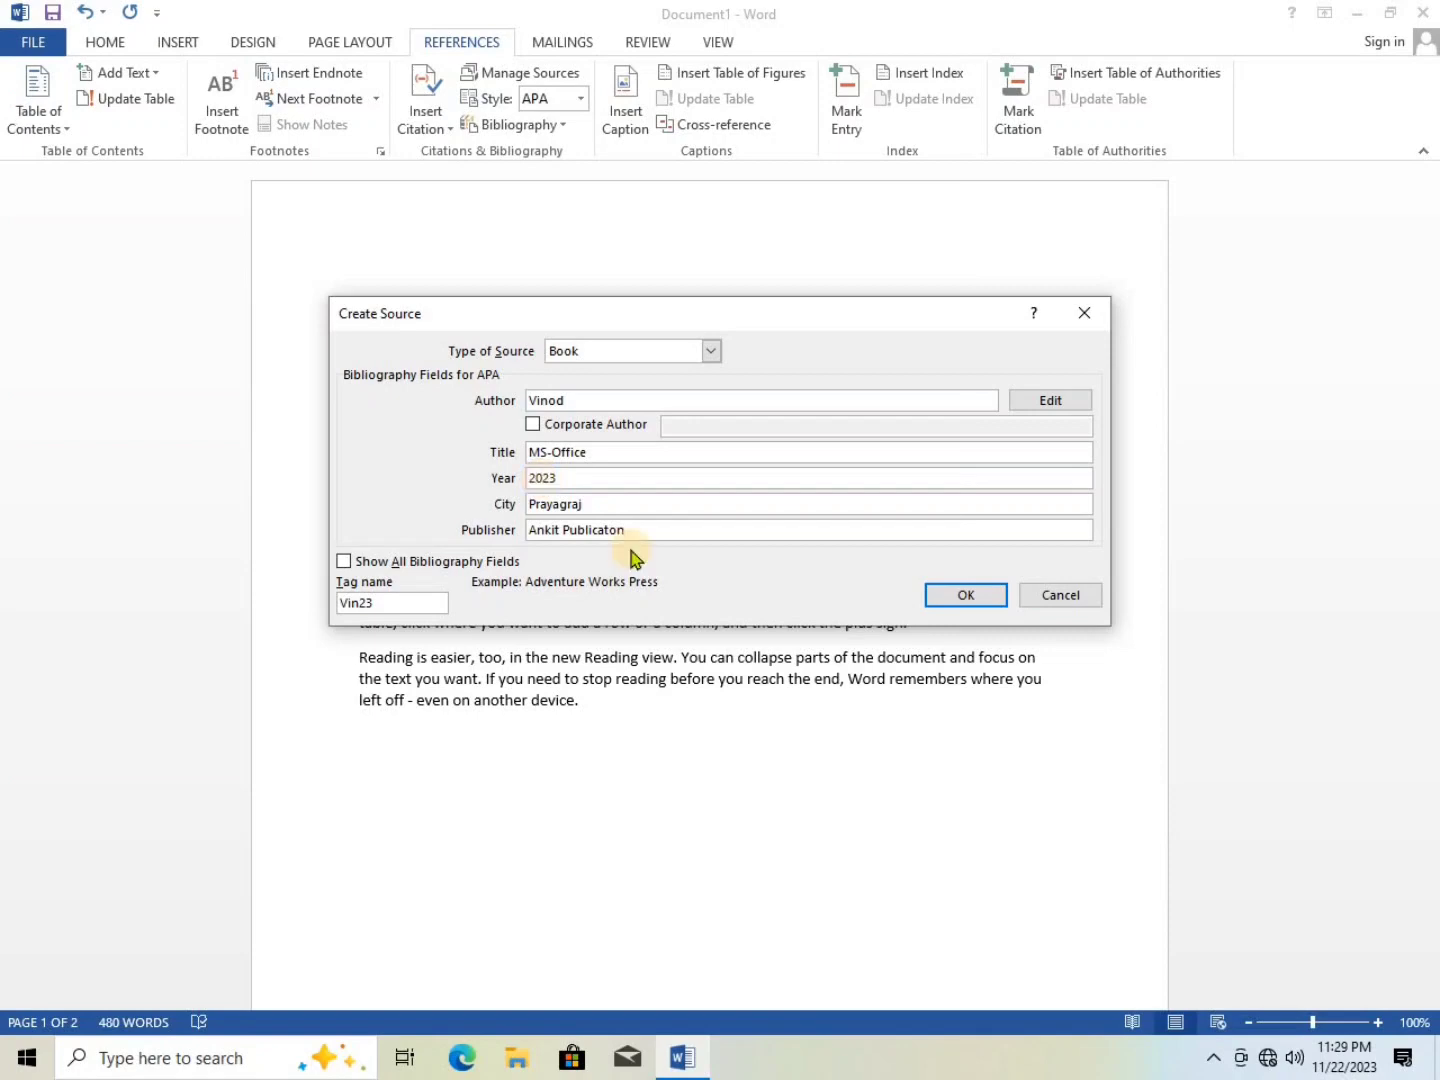
{"action": "left_click", "coordinate": [932, 595]}
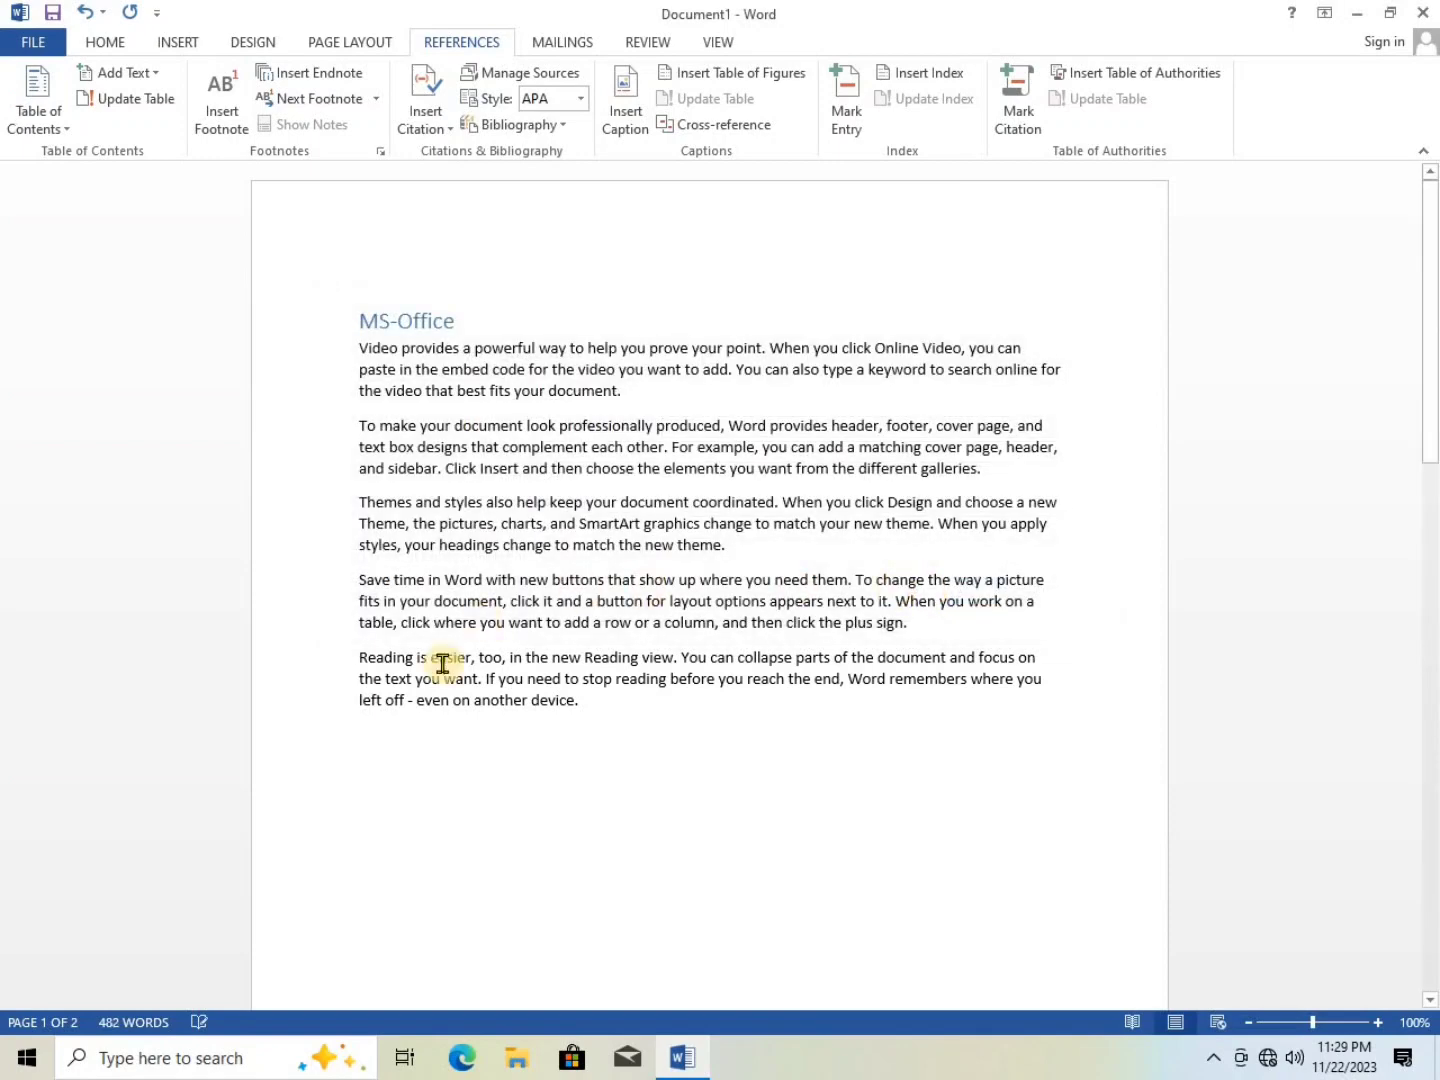
- Create a Book Section source with both authors' names, title MS-Word, book title MS-Office, year 2023, pages 5, city Prayagraj and publisher Ankit Publication
{"action": "left_click", "coordinate": [442, 125]}
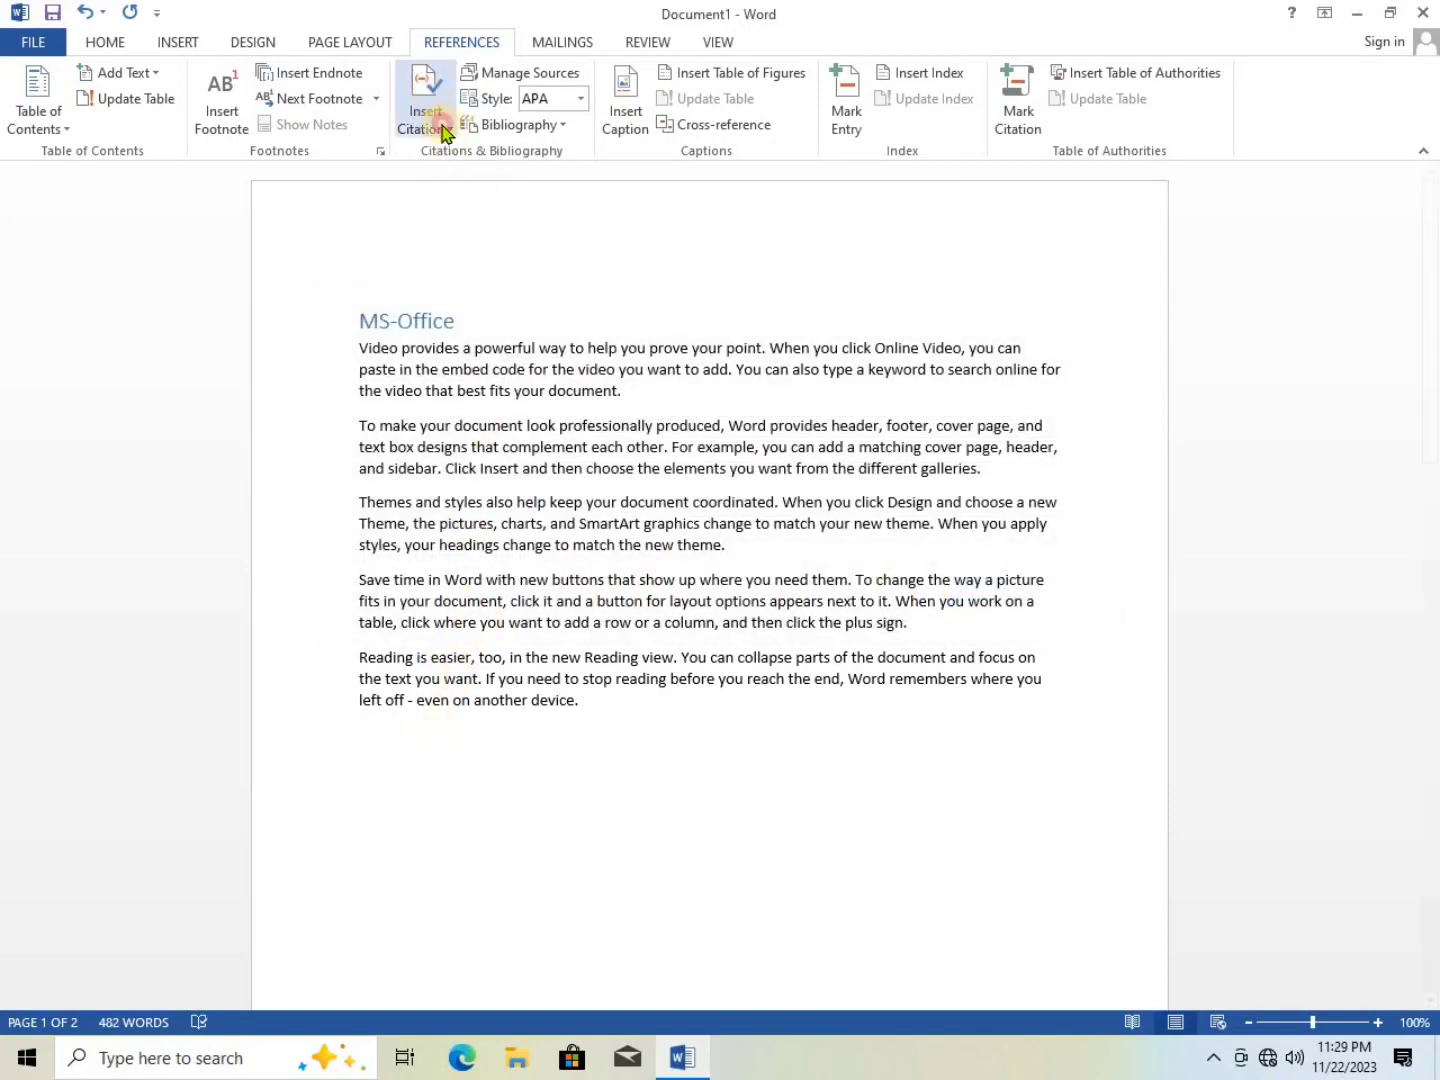
{"action": "left_click", "coordinate": [470, 212]}
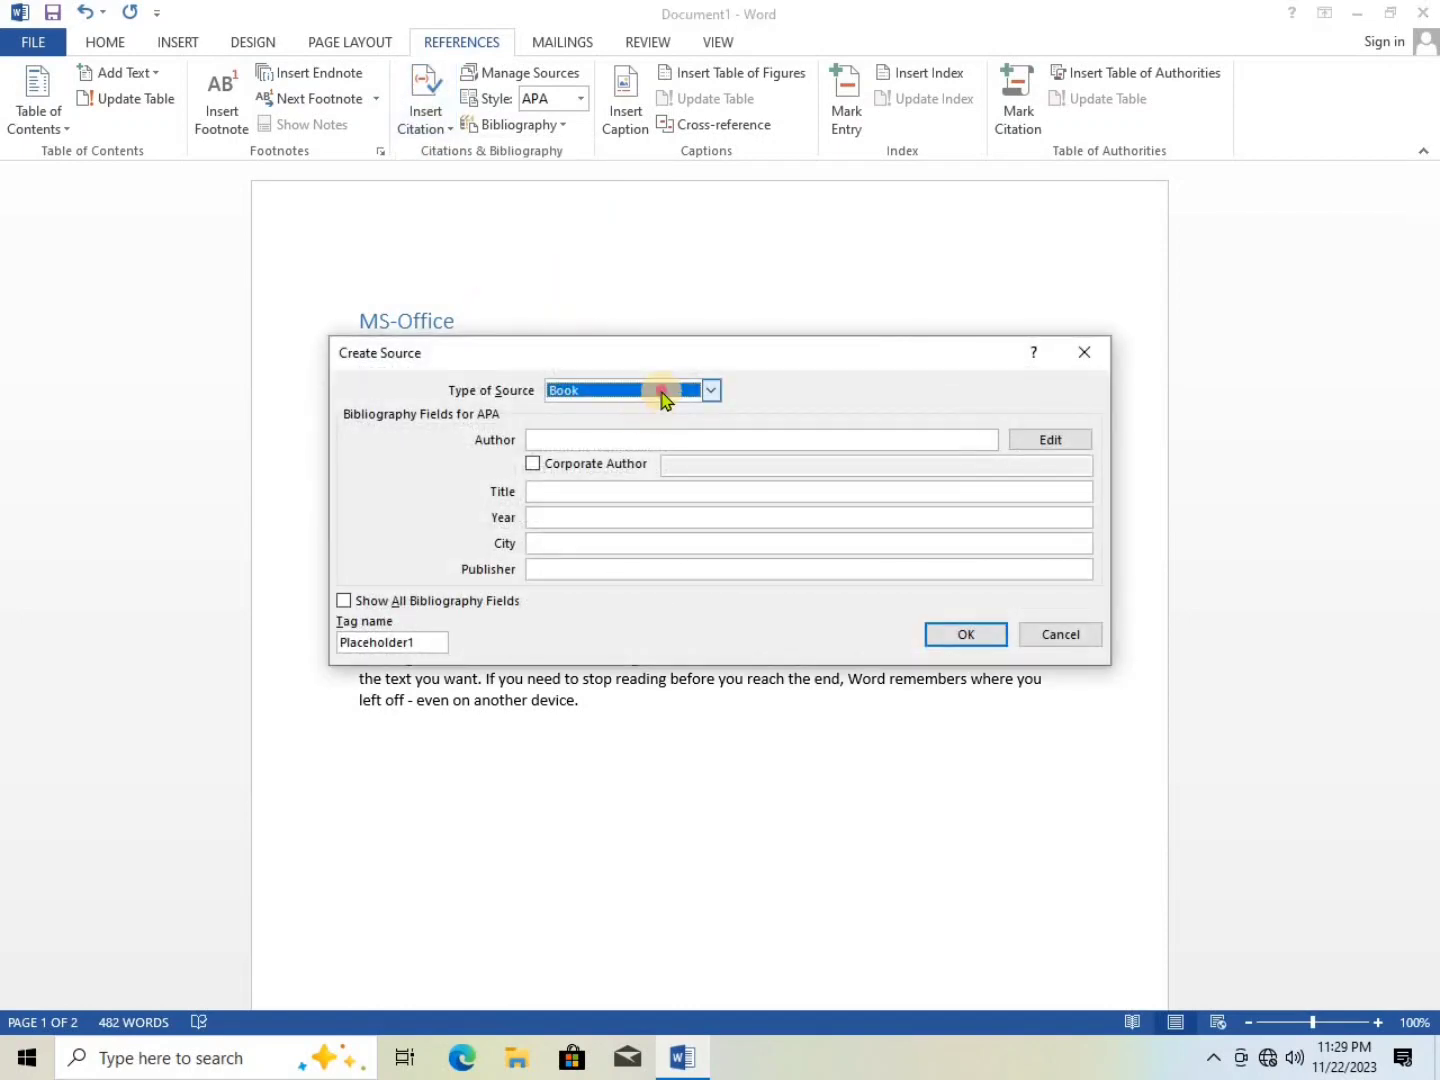
{"action": "left_click", "coordinate": [662, 390]}
{"action": "left_click", "coordinate": [569, 422]}
{"action": "left_click", "coordinate": [554, 440]}
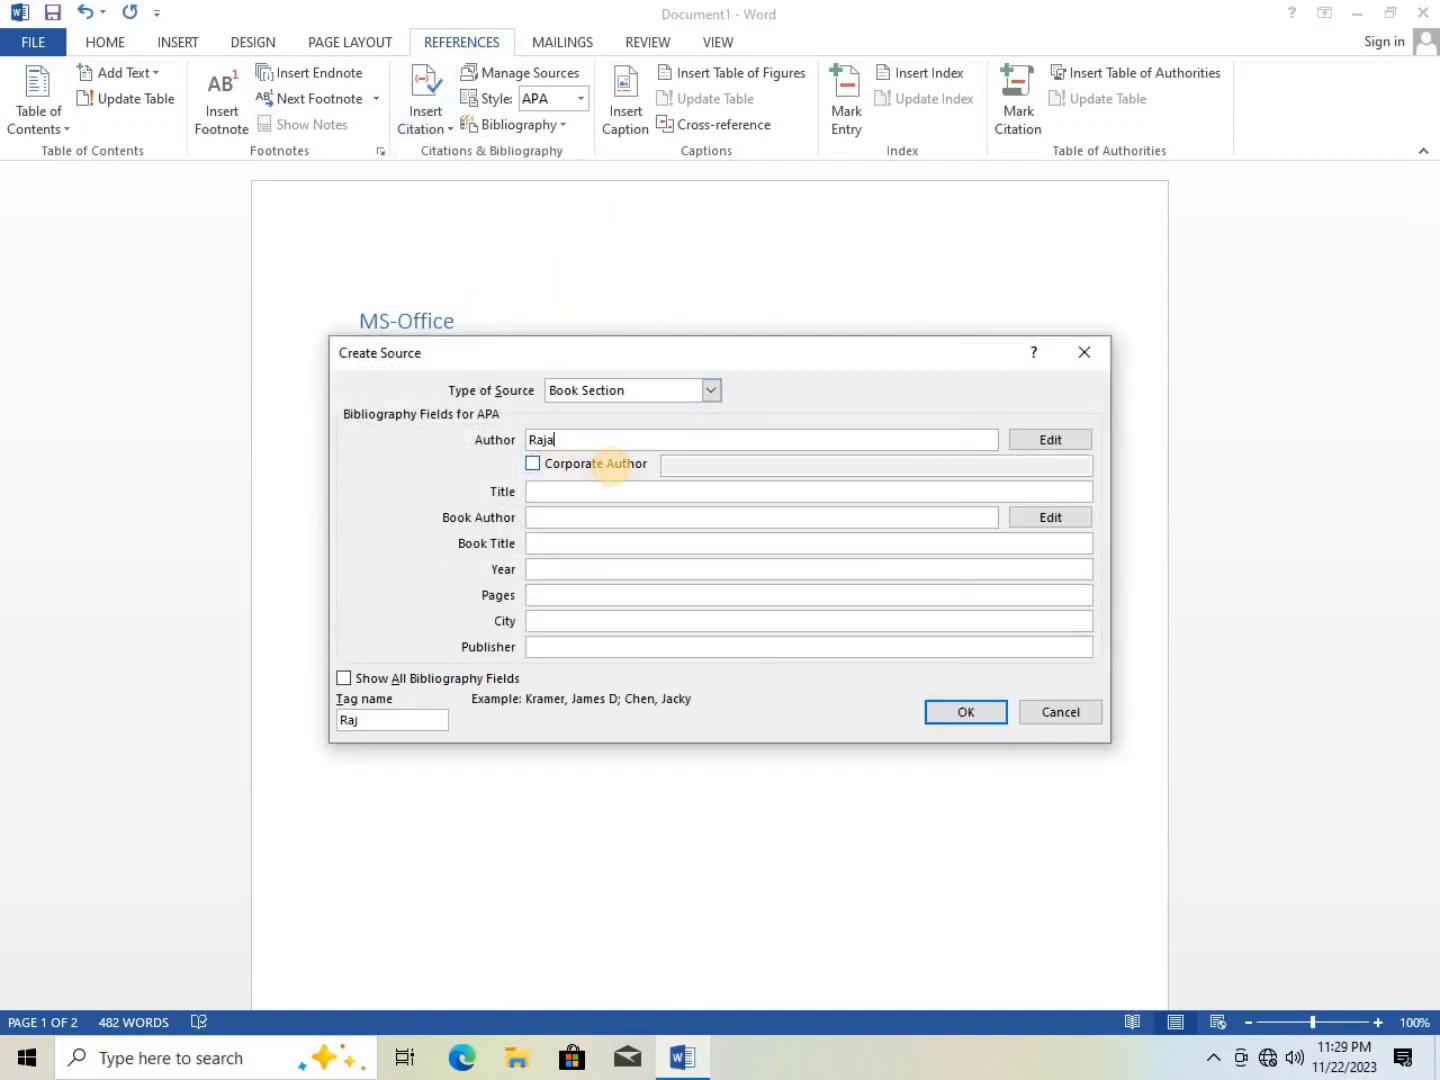
{"action": "left_click", "coordinate": [564, 493]}
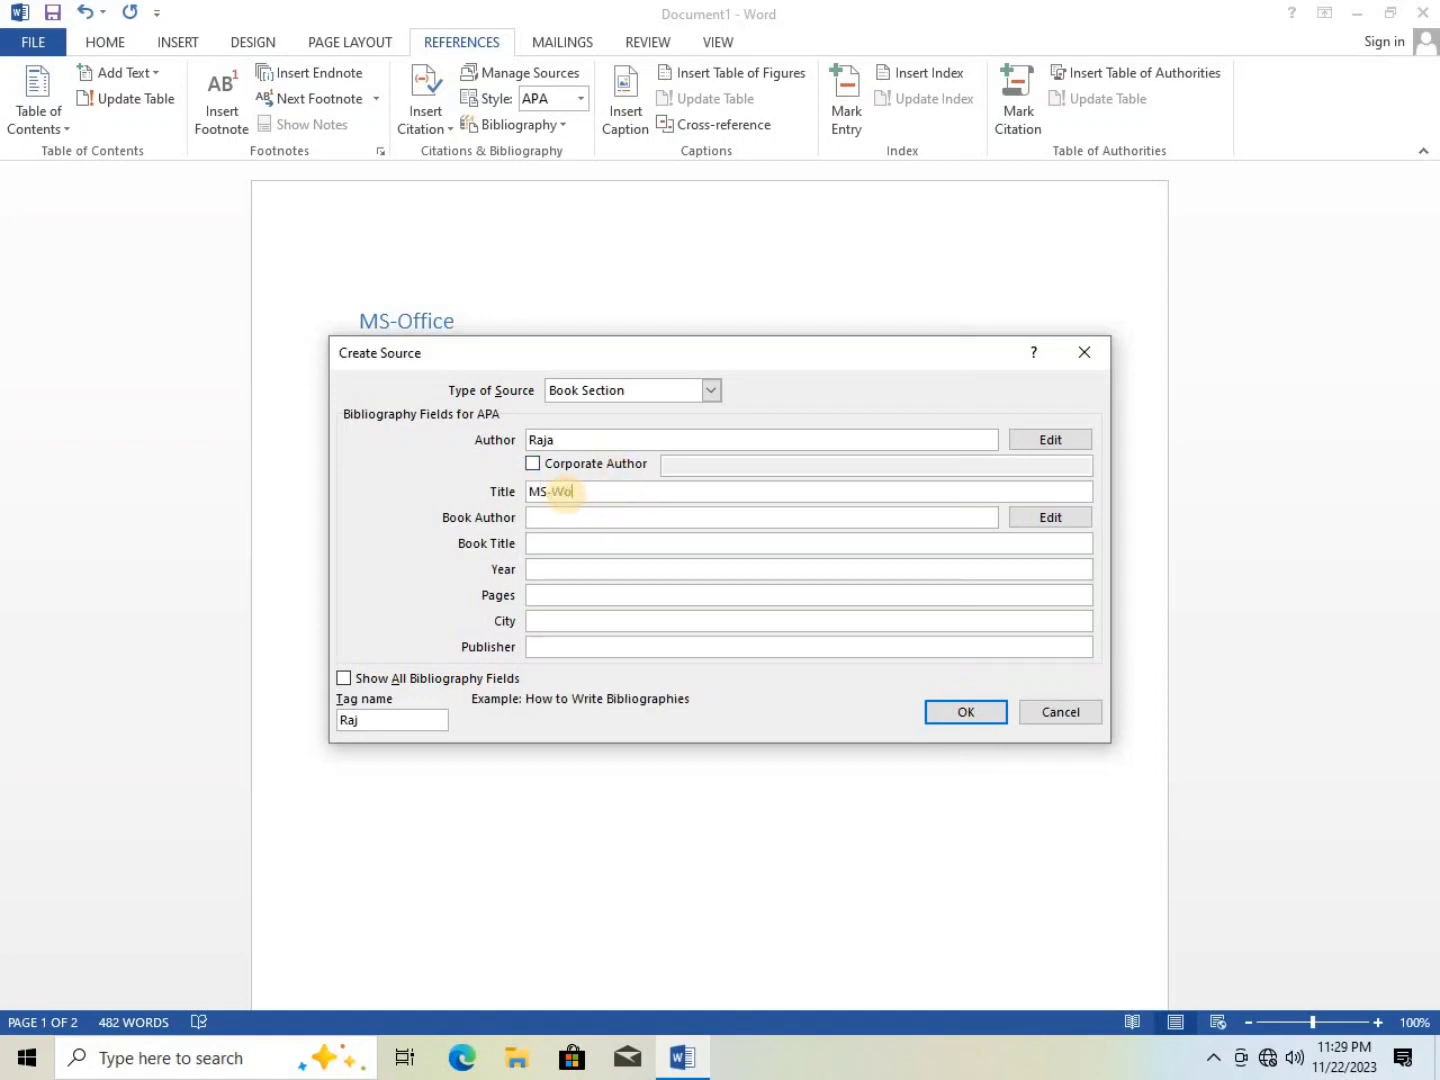
{"action": "key", "text": "Tab"}
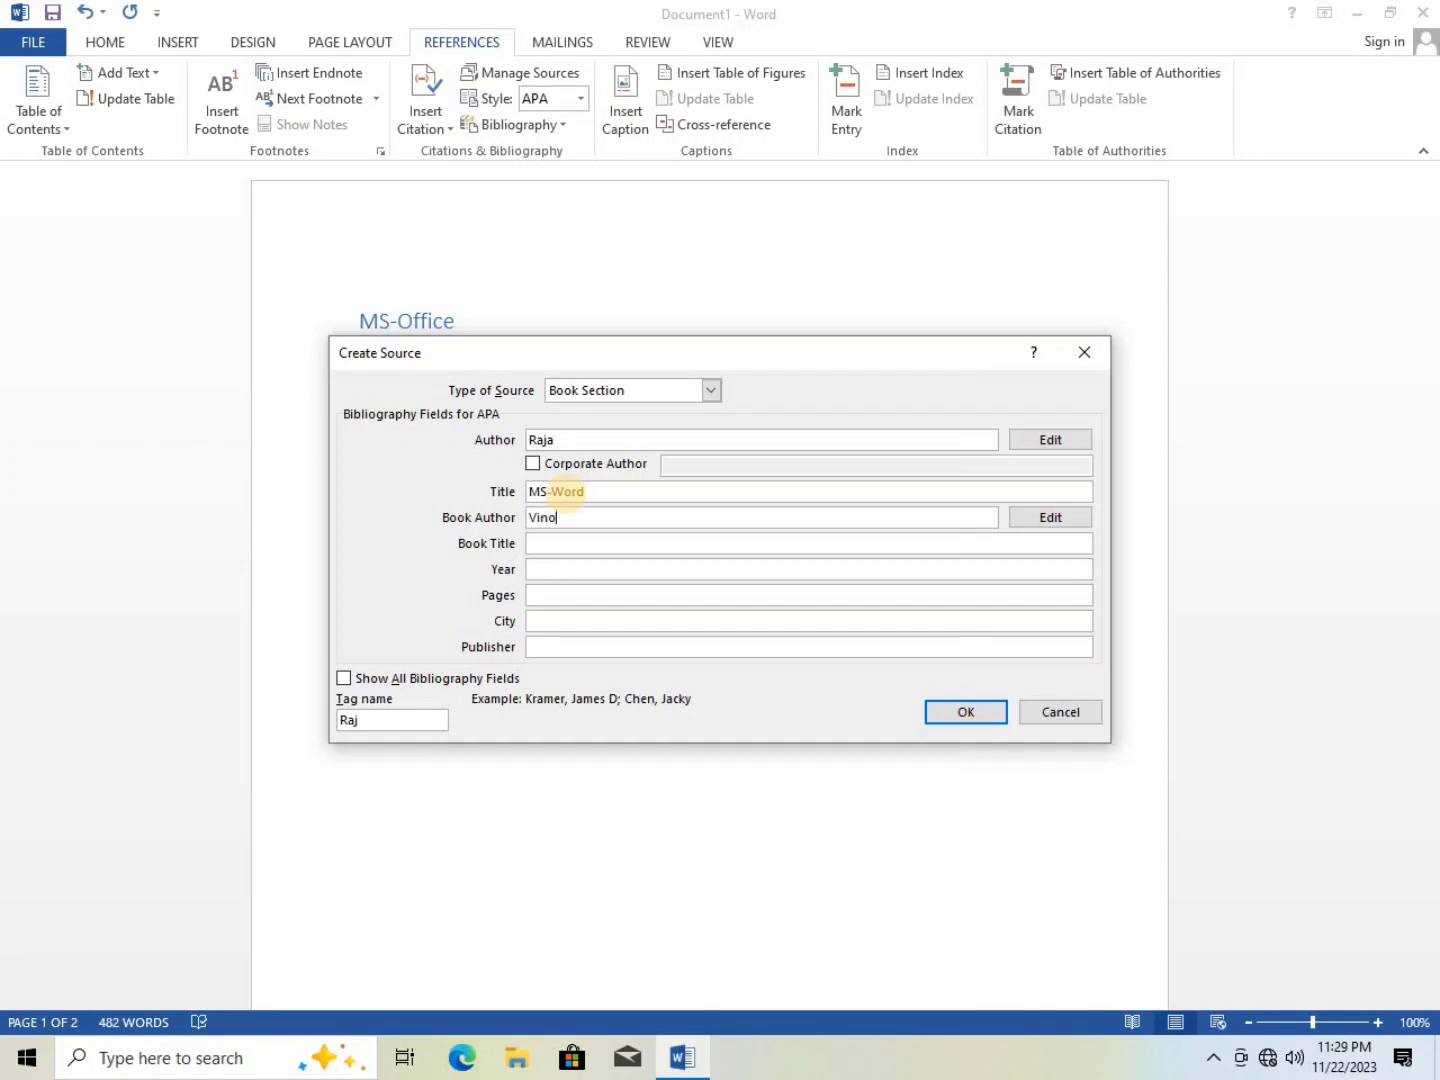
{"action": "key", "text": "Tab"}
{"action": "key", "text": "Tab"}
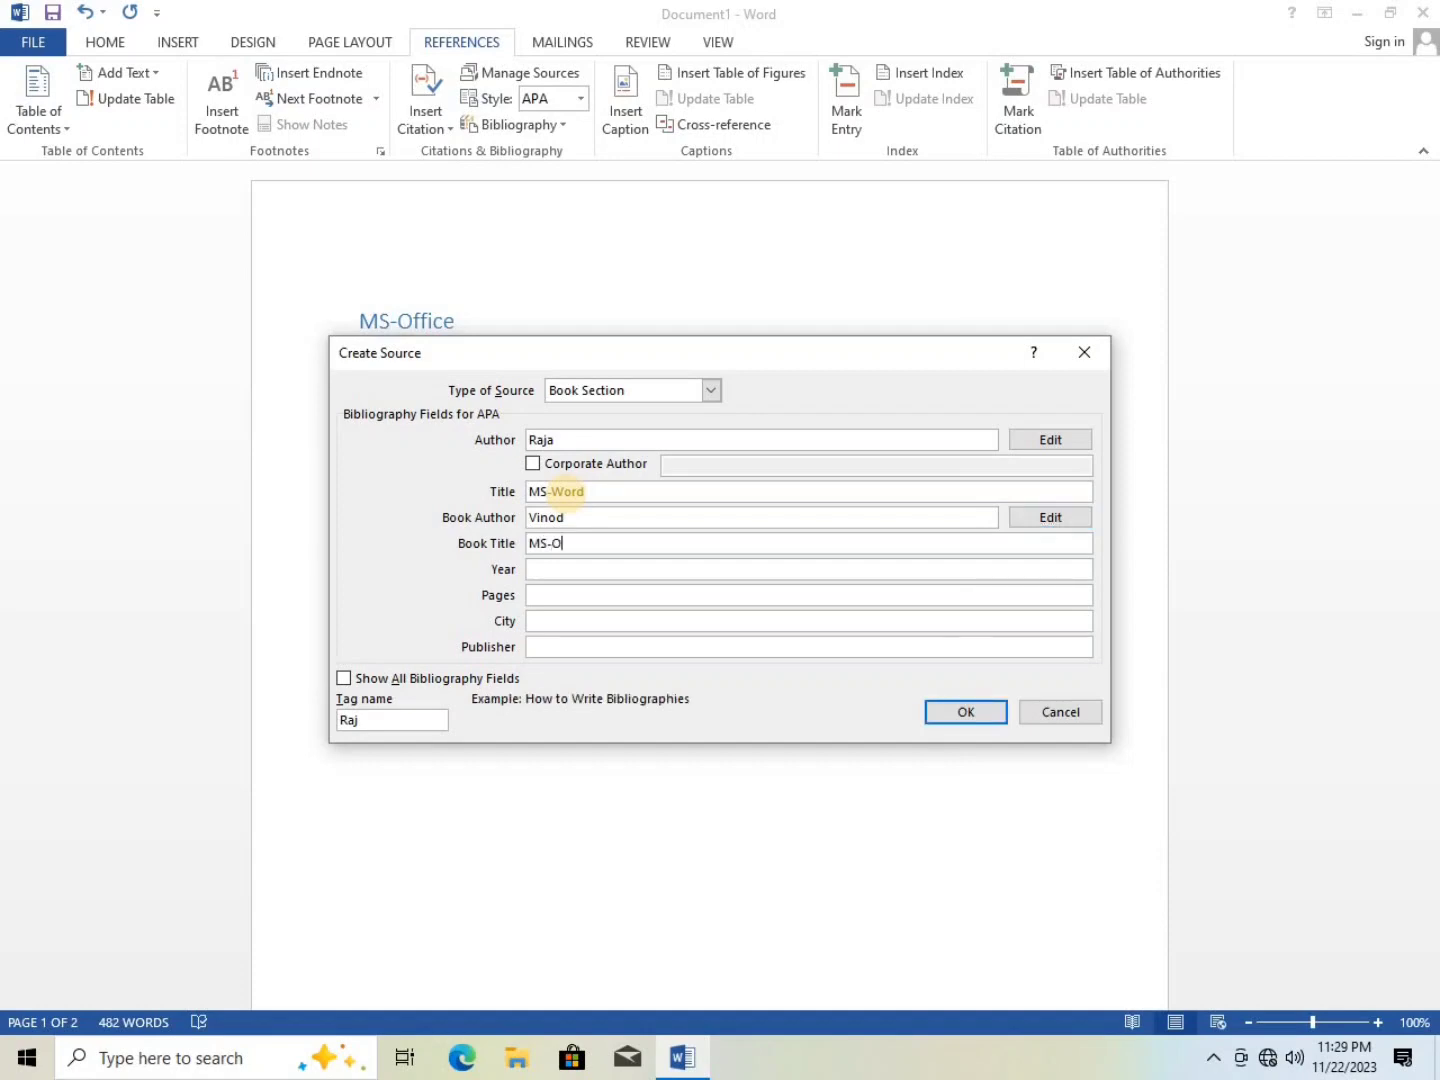
{"action": "key", "text": "Tab"}
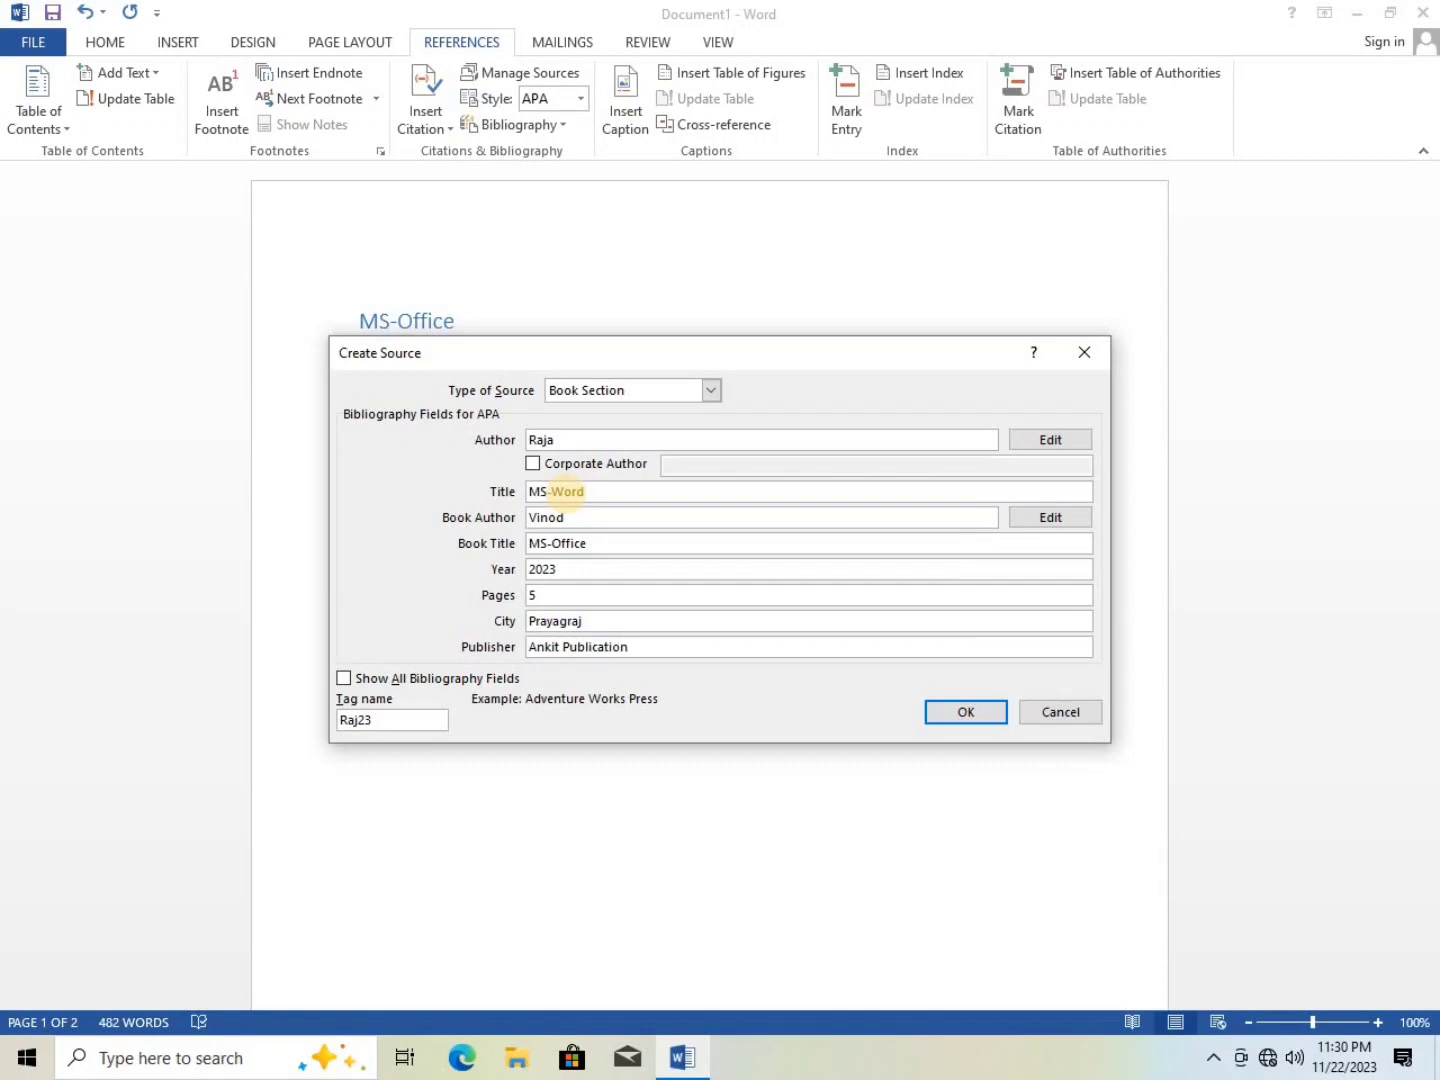
{"action": "left_click", "coordinate": [935, 711]}
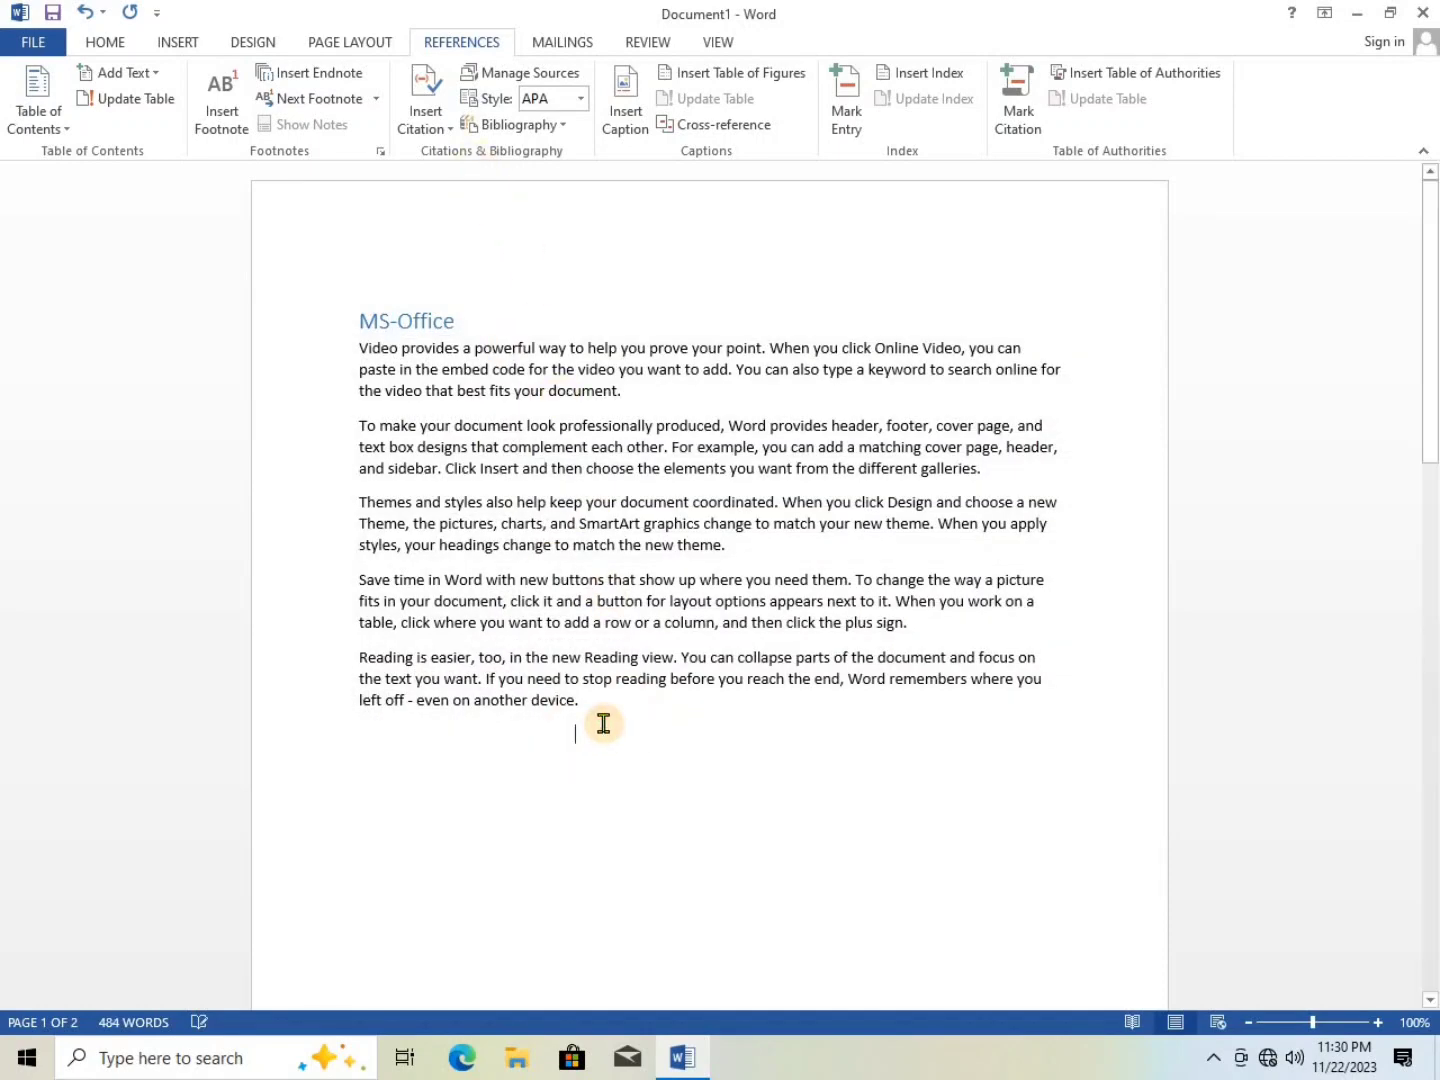
- Insert a citation of the MS-Office source on the blank line below the first page's text
{"action": "left_click", "coordinate": [352, 735]}
{"action": "left_click", "coordinate": [426, 128]}
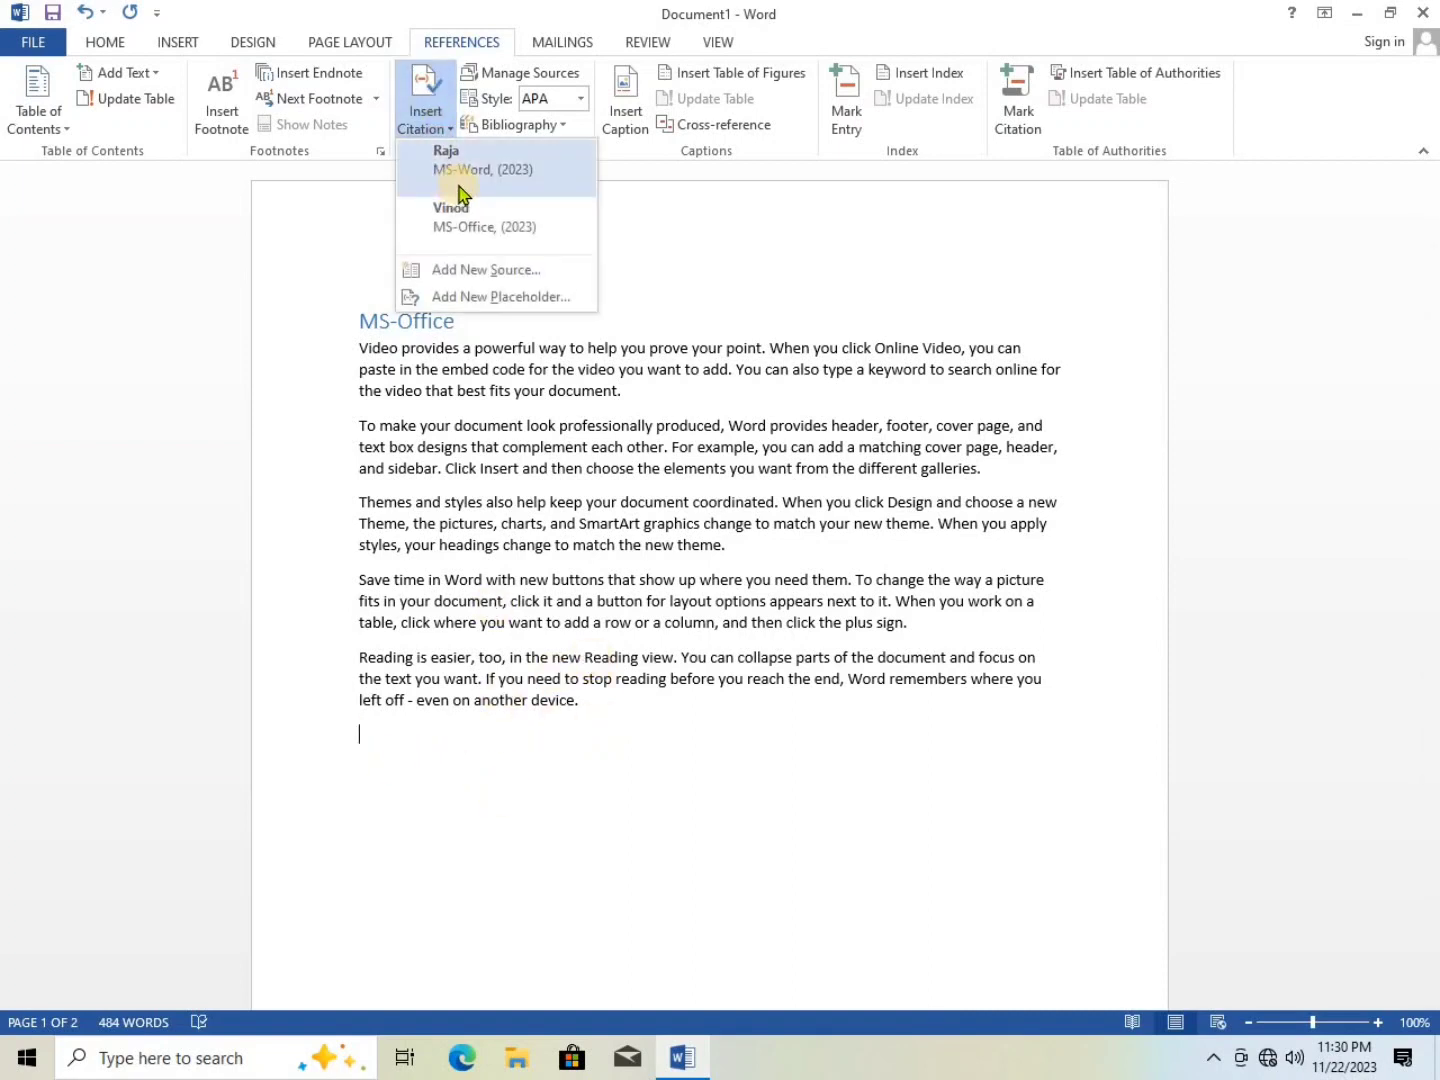
{"action": "left_click", "coordinate": [465, 220]}
- Insert a citation of the MS-Word source on the blank line below the second page's text
{"action": "scroll", "coordinate": [440, 682], "scroll_direction": "down", "scroll_amount": 5}
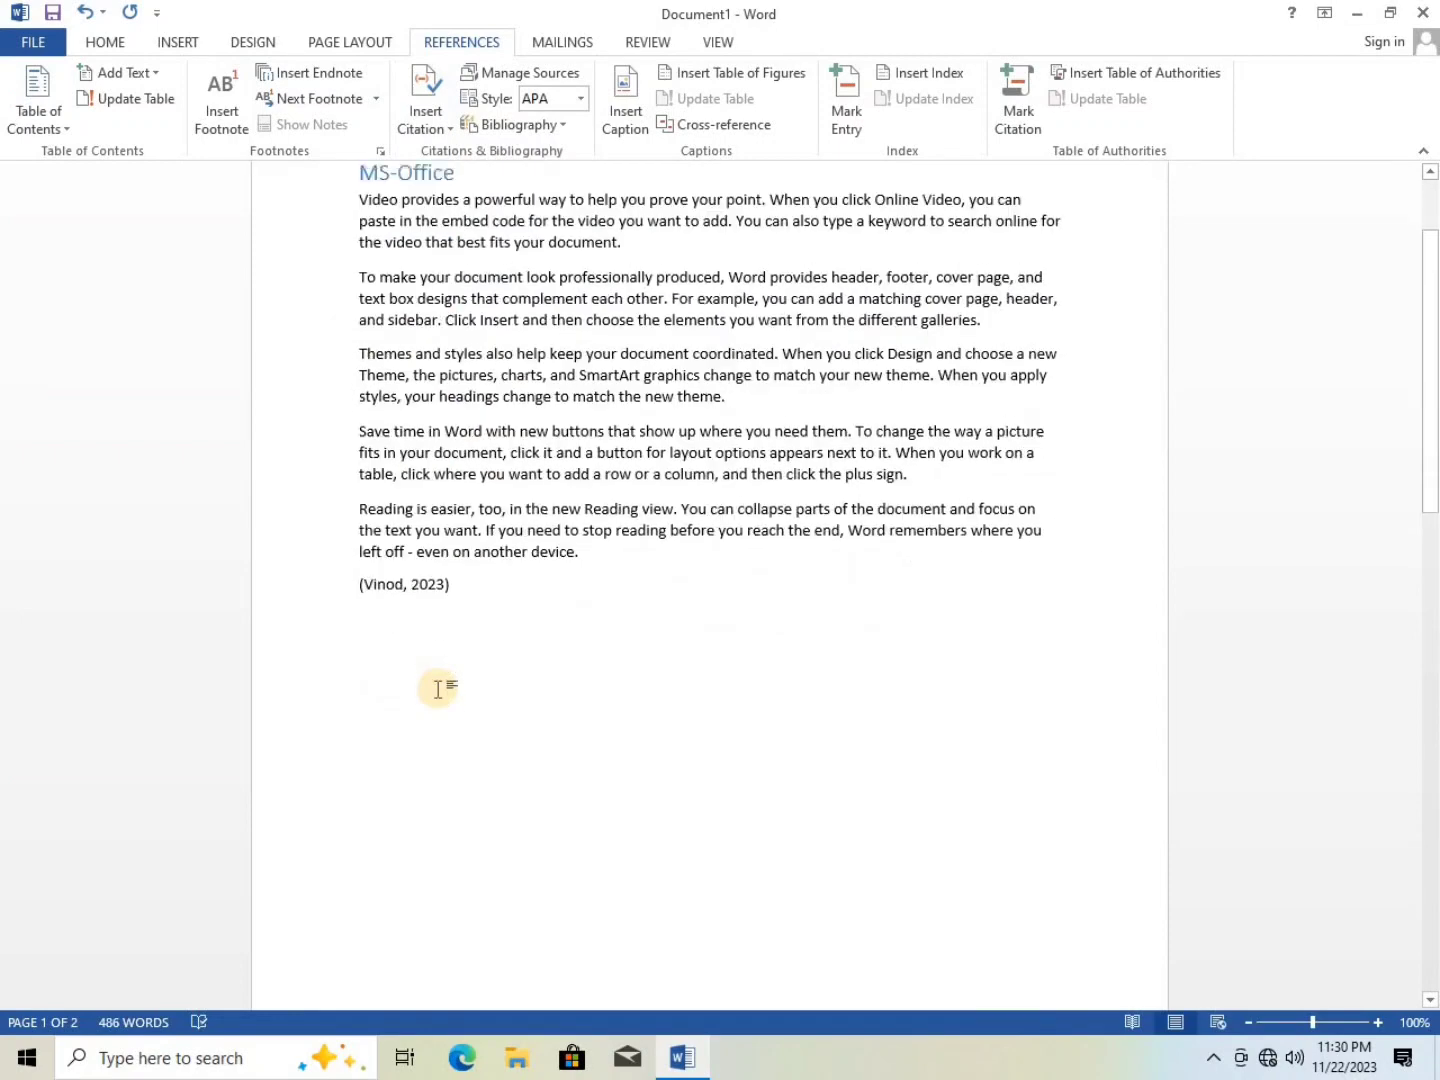
{"action": "scroll", "coordinate": [437, 688], "scroll_direction": "down", "scroll_amount": 8}
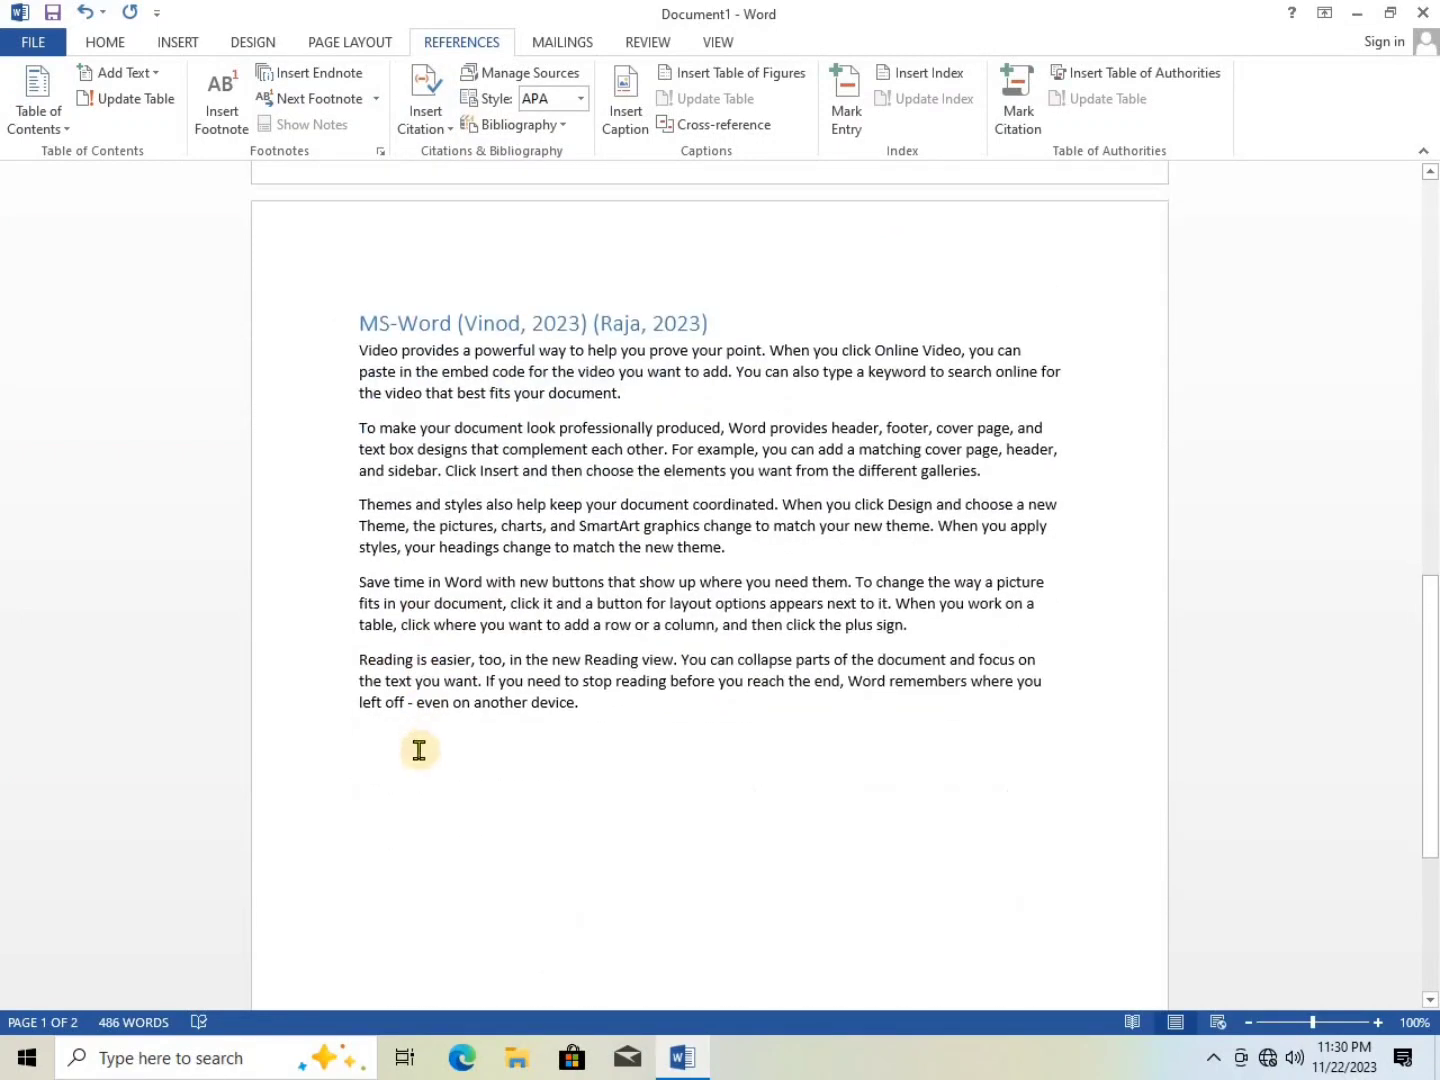
{"action": "left_click", "coordinate": [391, 733]}
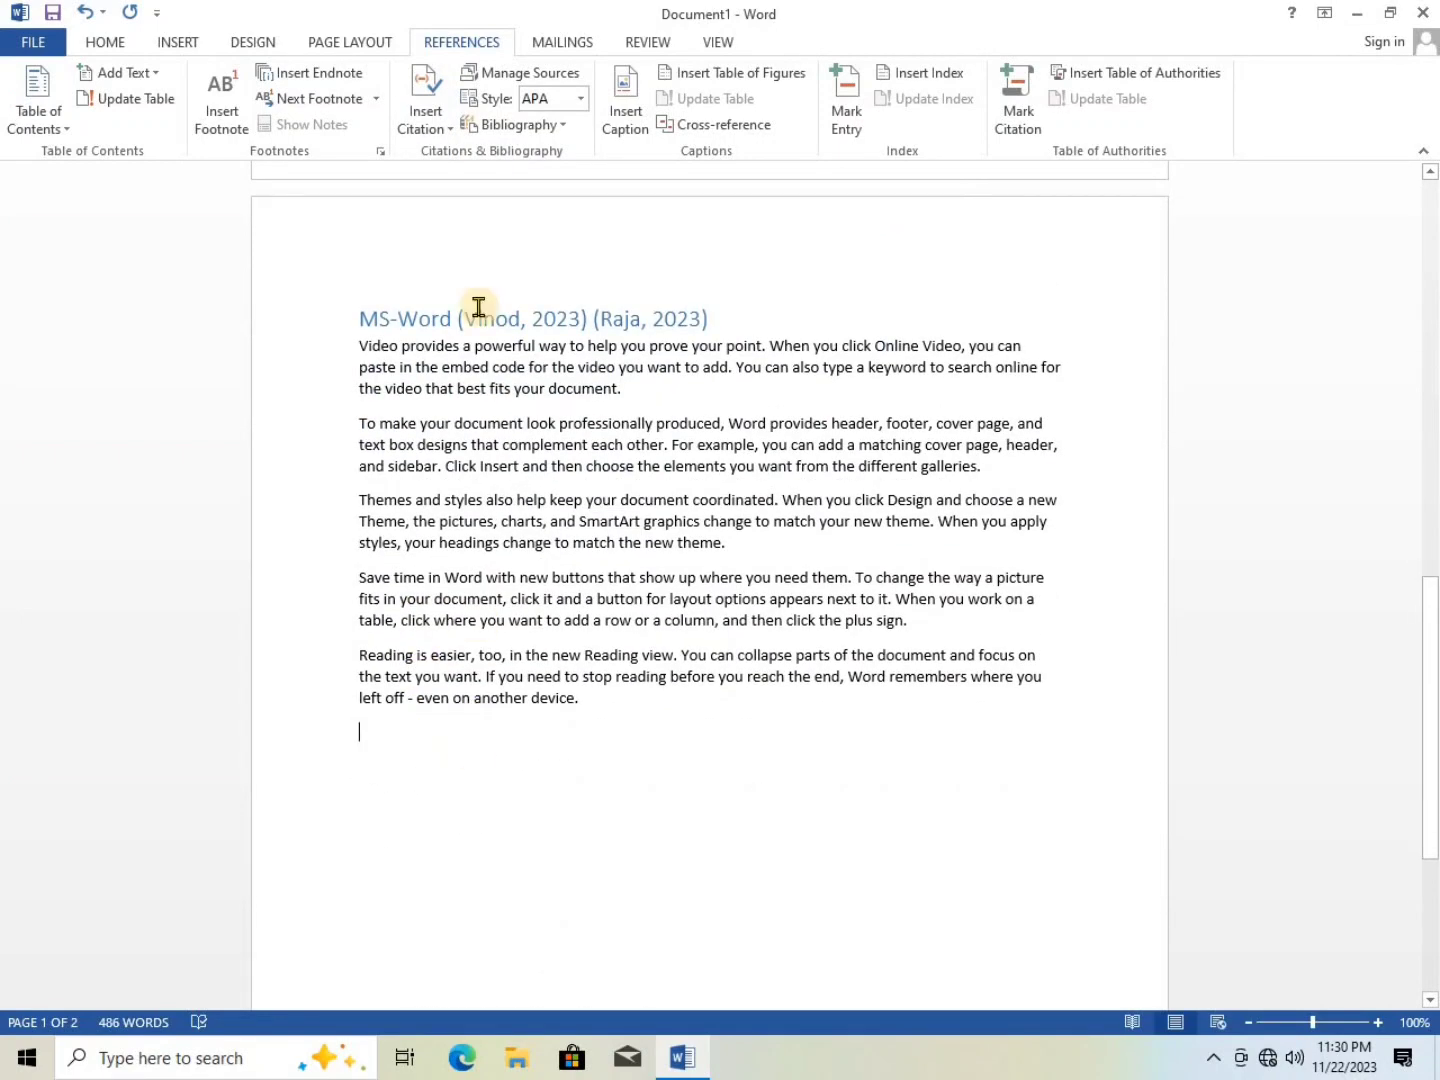
{"action": "left_click", "coordinate": [437, 129]}
{"action": "left_click", "coordinate": [472, 181]}
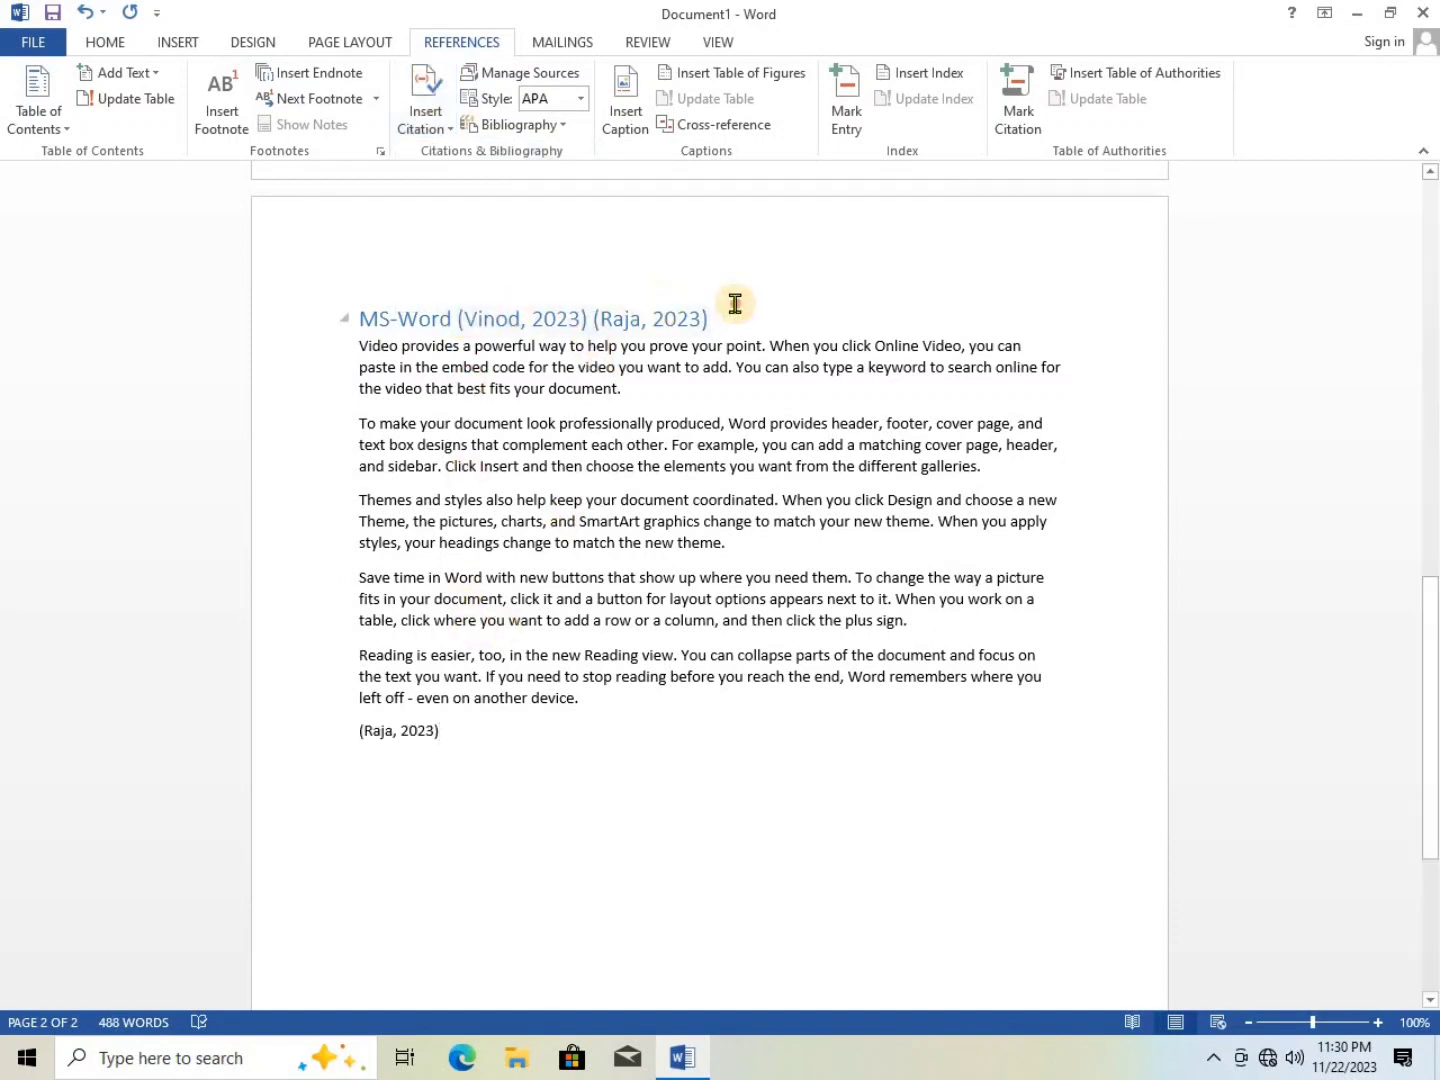
- Delete the two stray citations after the MS-Word heading on page two
{"action": "key", "text": "BackSpace"}
{"action": "key", "text": "BackSpace"}
{"action": "key", "text": "BackSpace"}
{"action": "key", "text": "BackSpace"}
{"action": "key", "text": "BackSpace"}
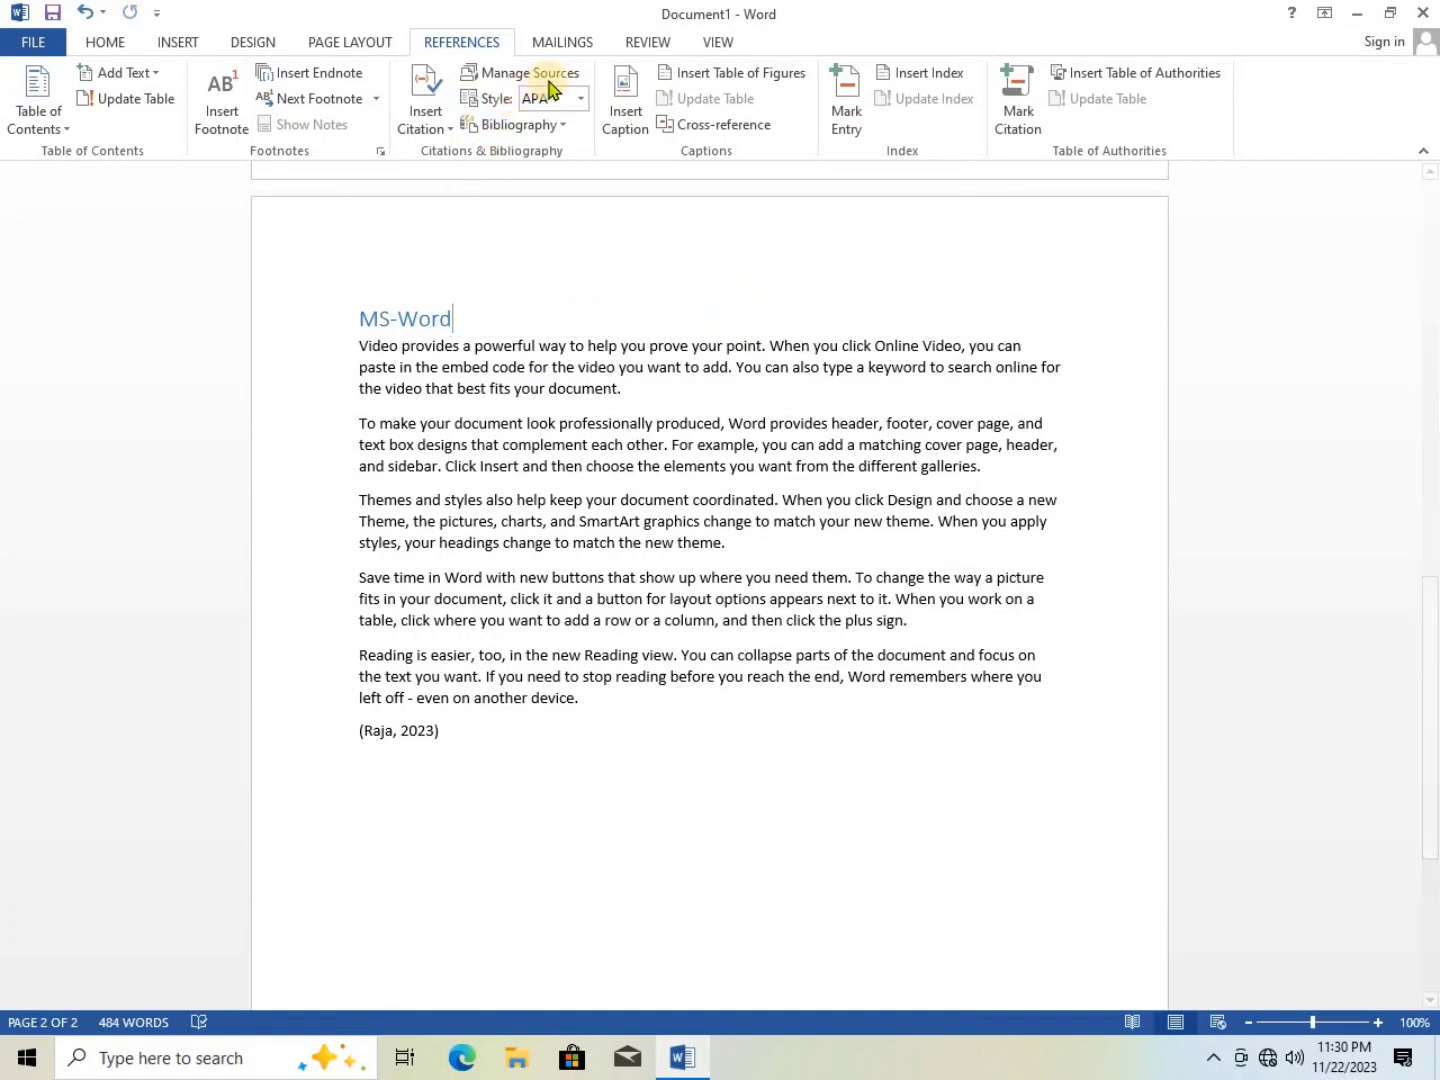
- Look through the available citation styles and preview both sources of the current list in the Source Manager
{"action": "left_click", "coordinate": [578, 100]}
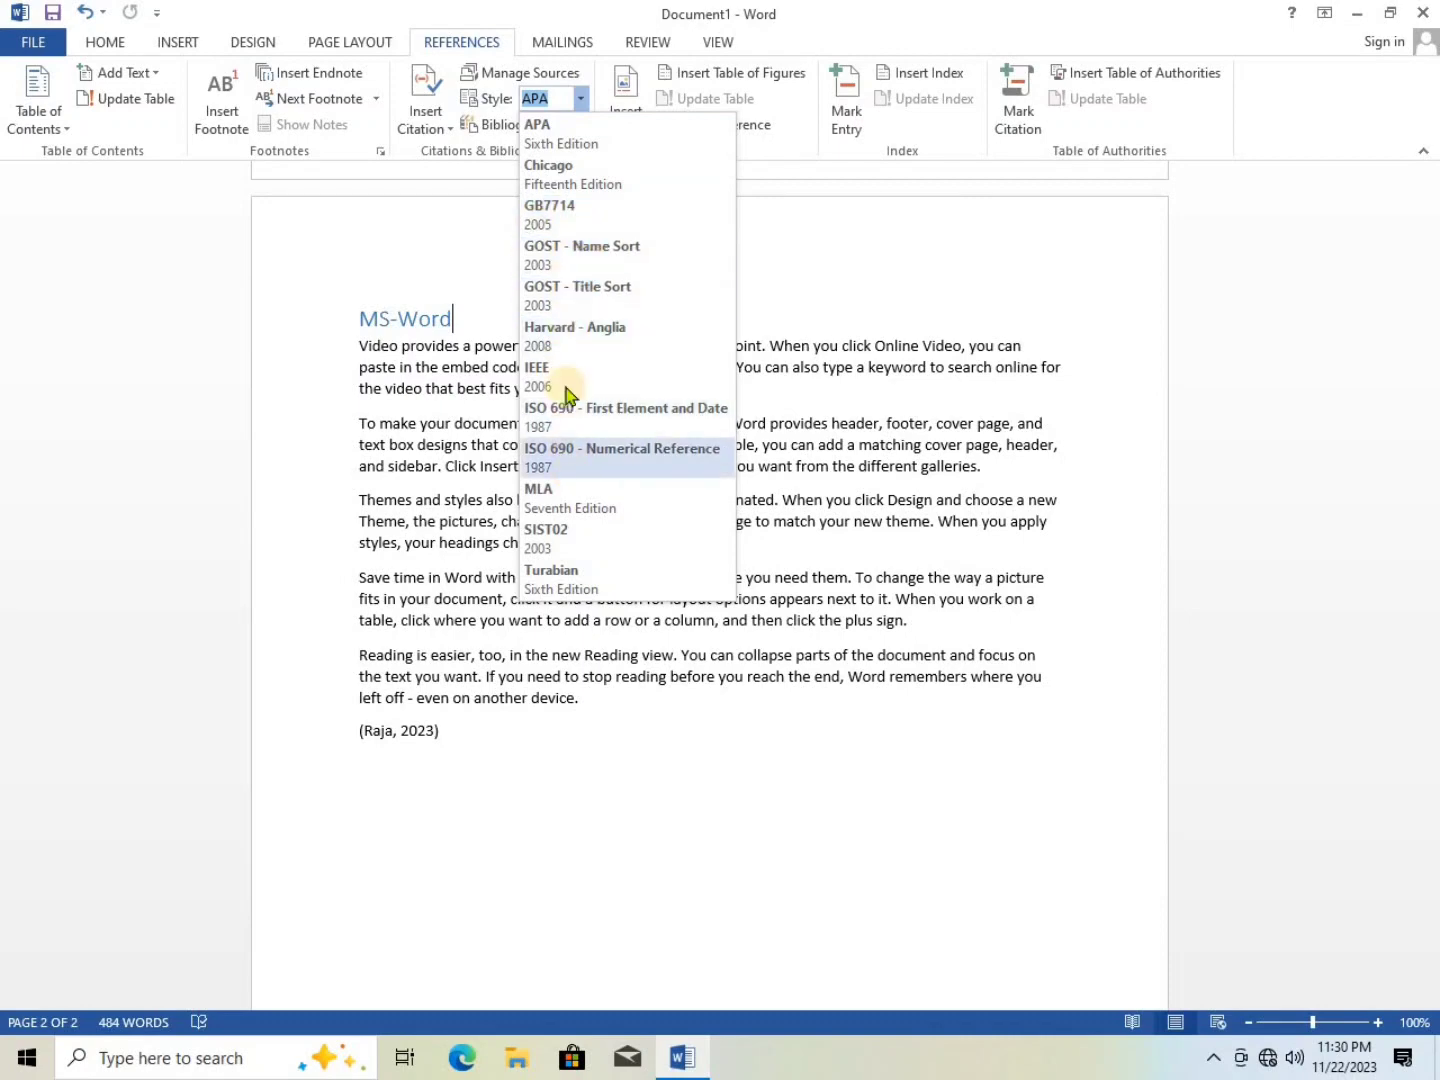
{"action": "left_click", "coordinate": [512, 72]}
{"action": "left_click", "coordinate": [514, 70]}
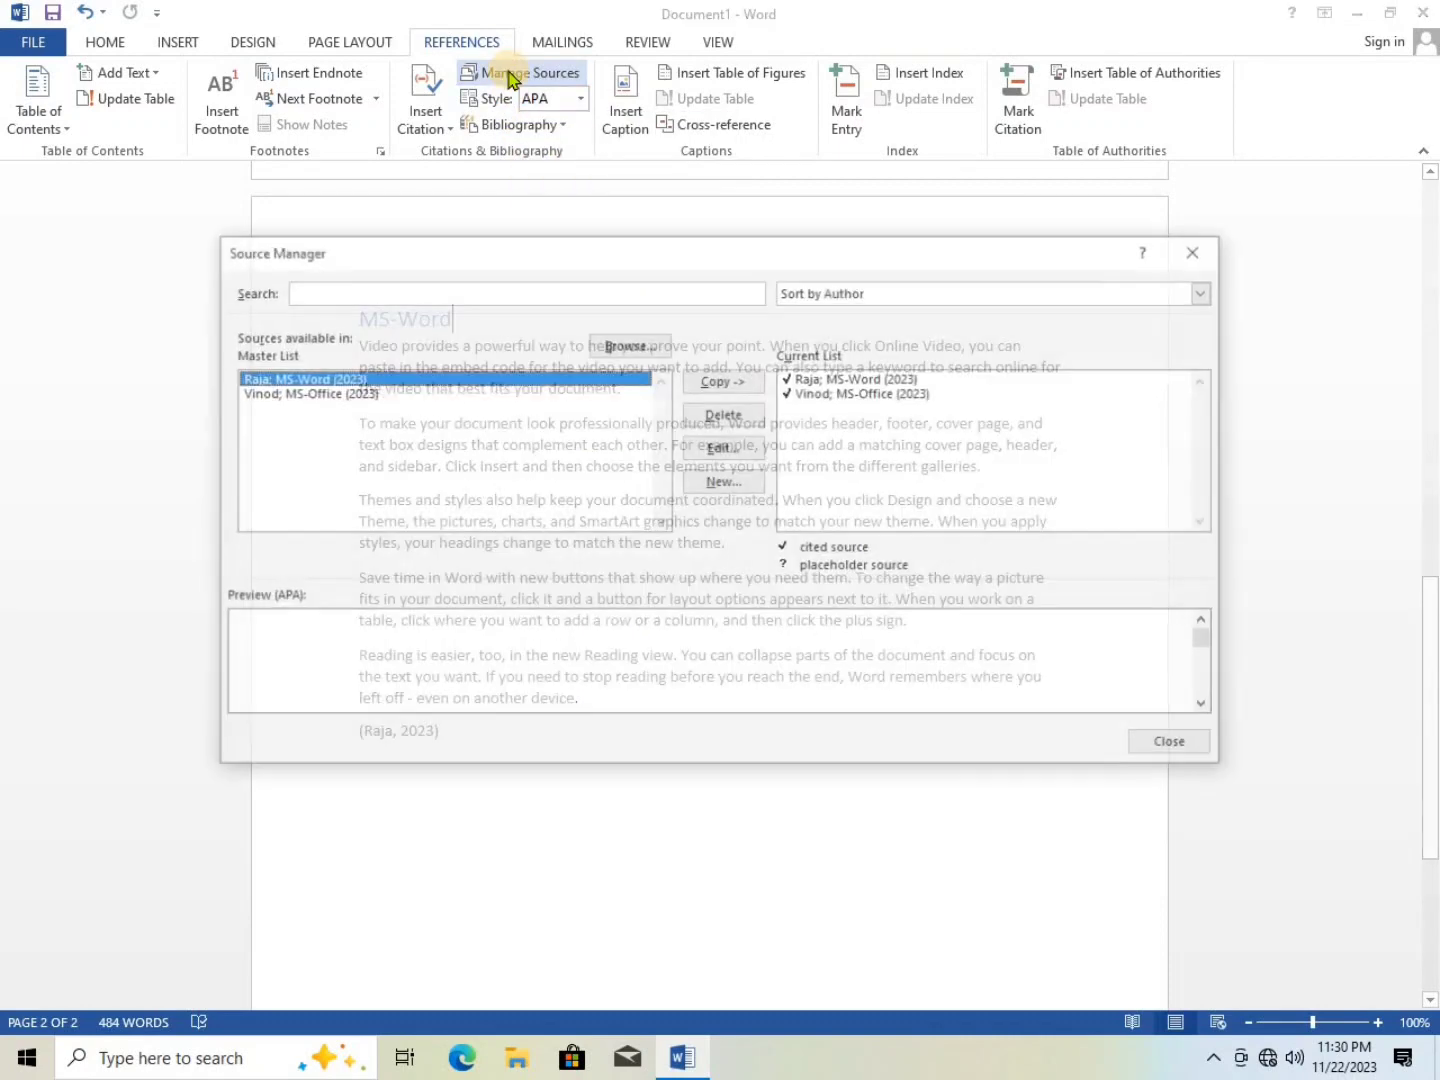
{"action": "left_click", "coordinate": [830, 379]}
{"action": "left_click", "coordinate": [835, 392]}
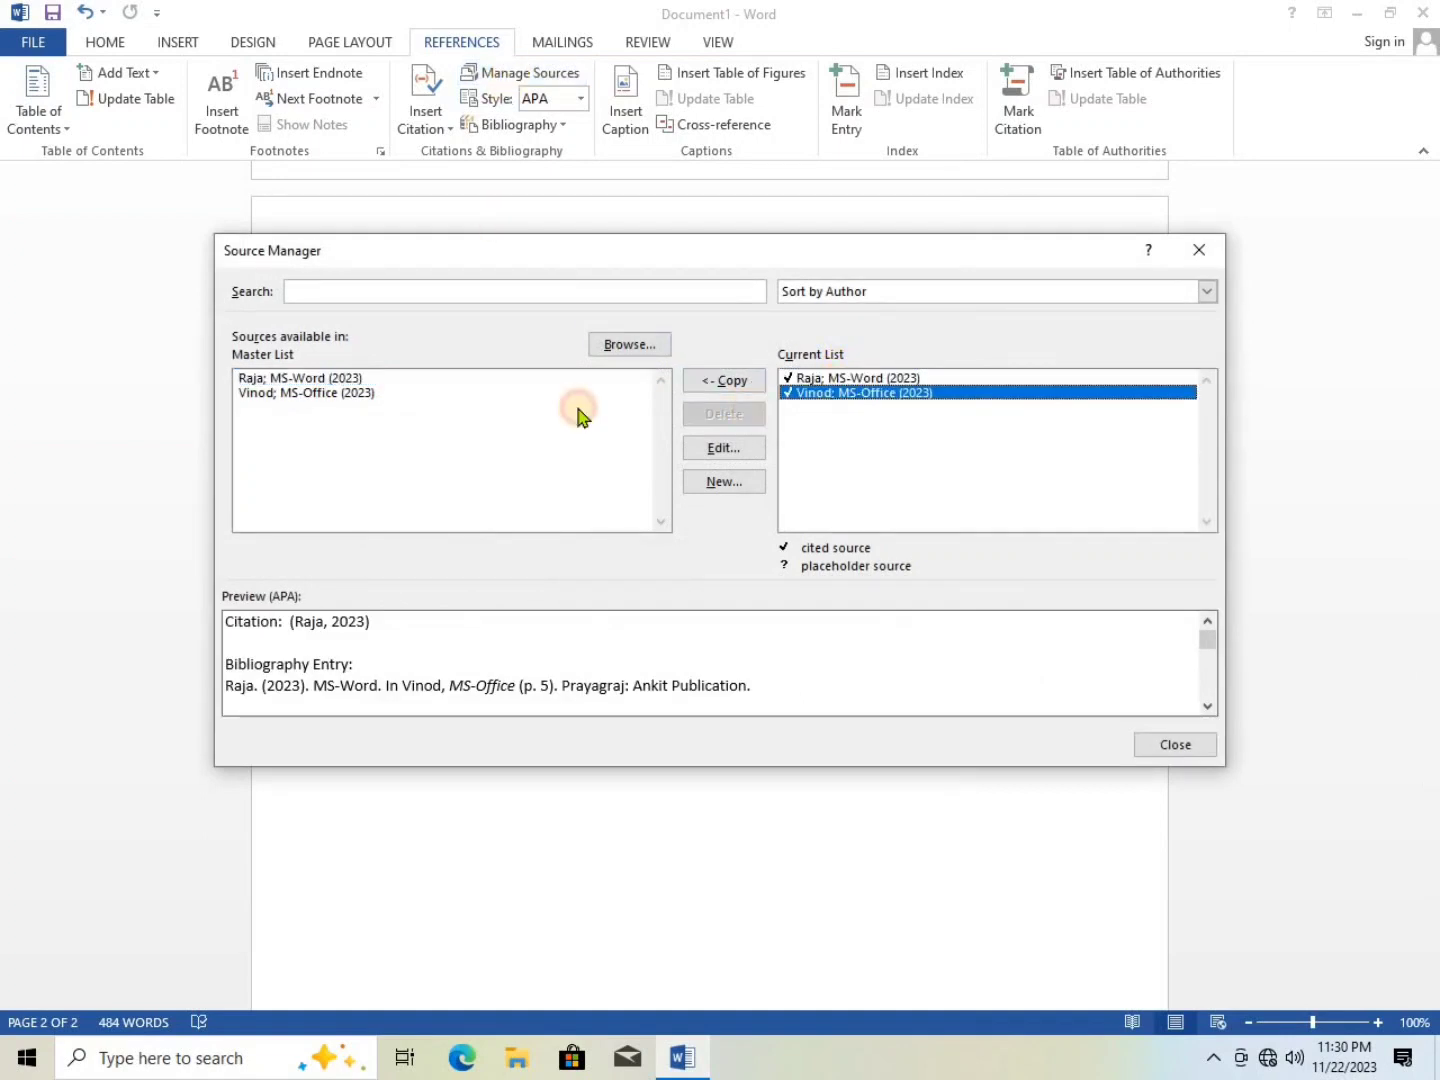
{"action": "left_click", "coordinate": [821, 378]}
{"action": "left_click", "coordinate": [820, 391]}
{"action": "left_click", "coordinate": [831, 378]}
{"action": "left_click", "coordinate": [835, 391]}
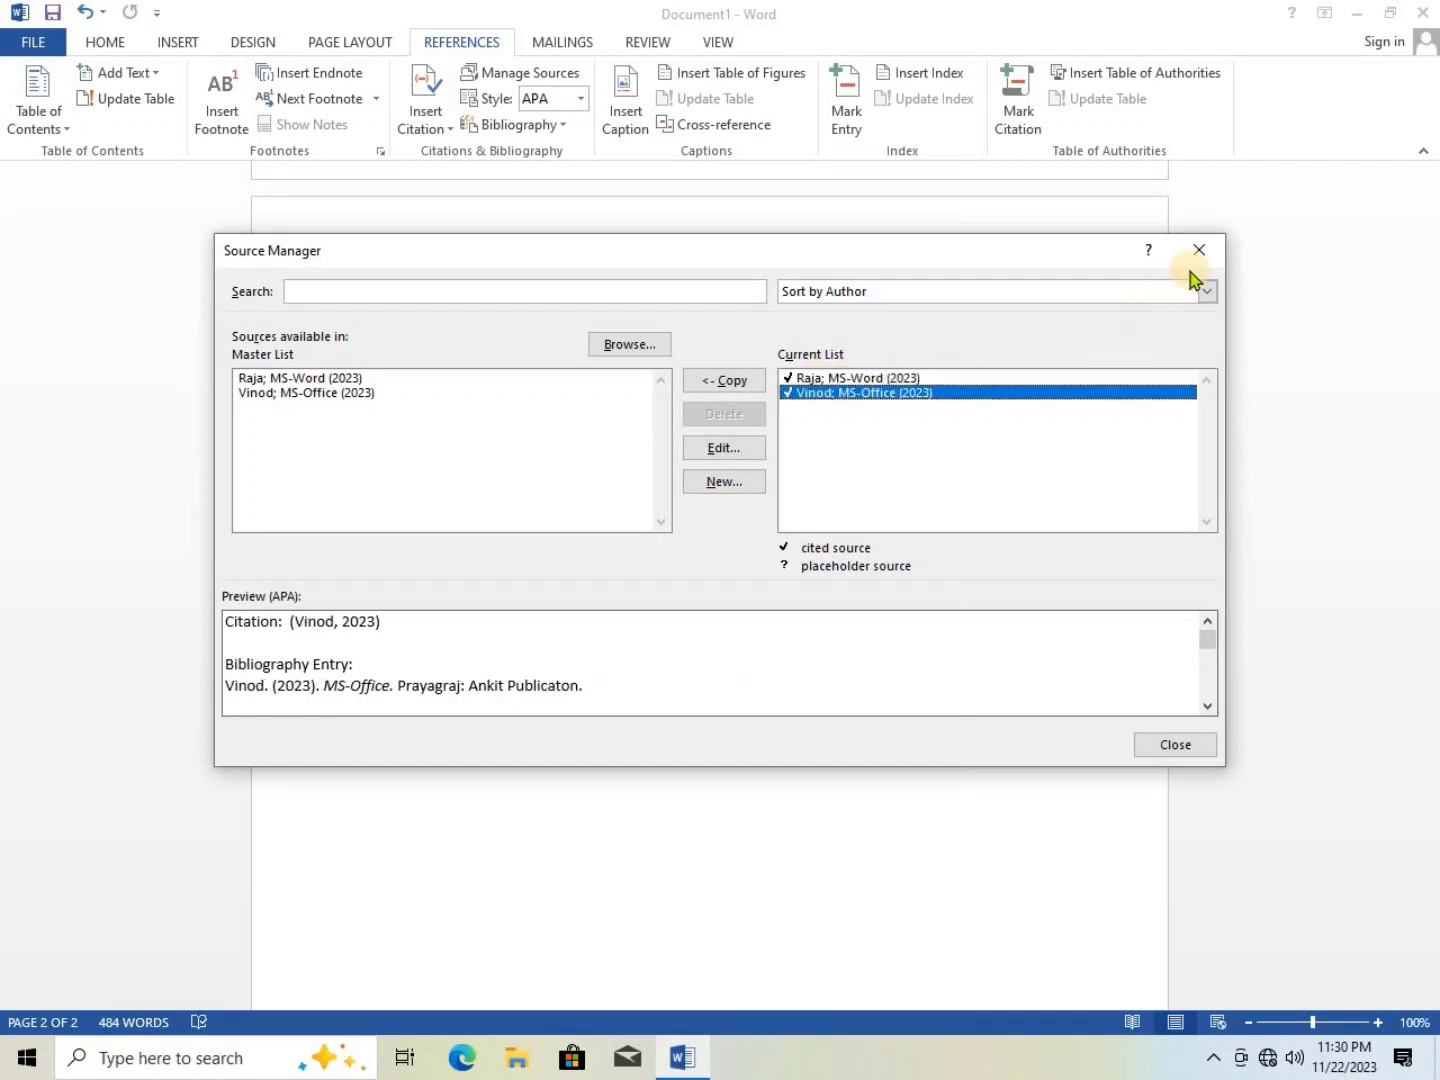
{"action": "left_click", "coordinate": [1199, 250]}
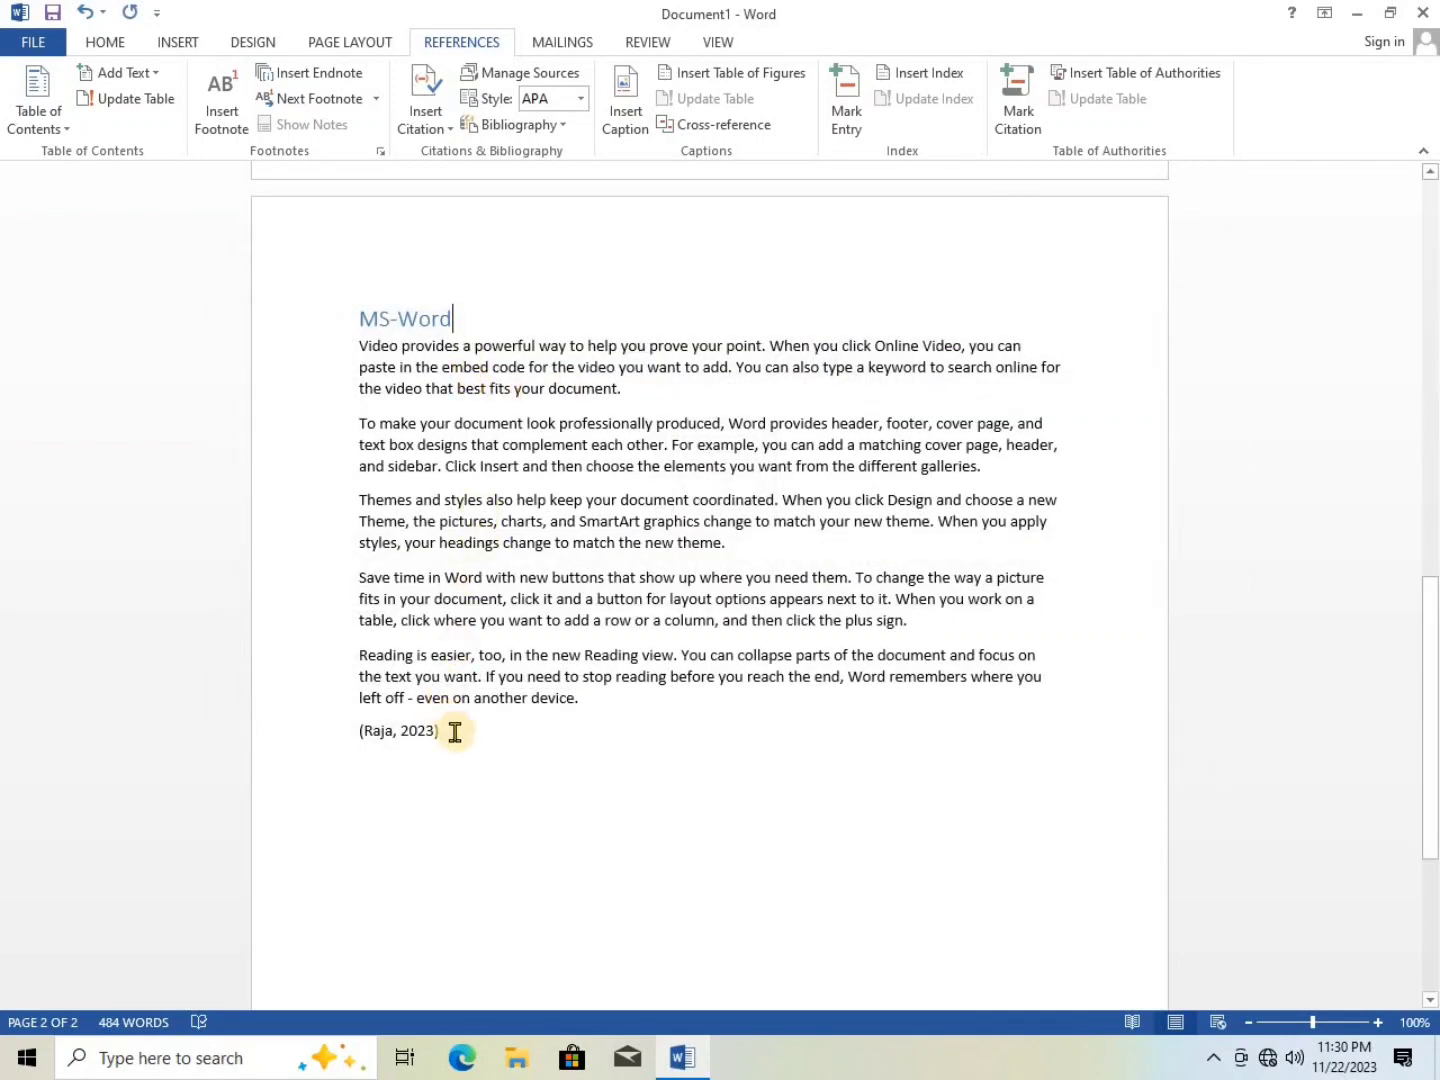
- Delete the citations below the text on page two and page one
{"action": "left_click_drag", "start_coordinate": [428, 734], "coordinate": [333, 742]}
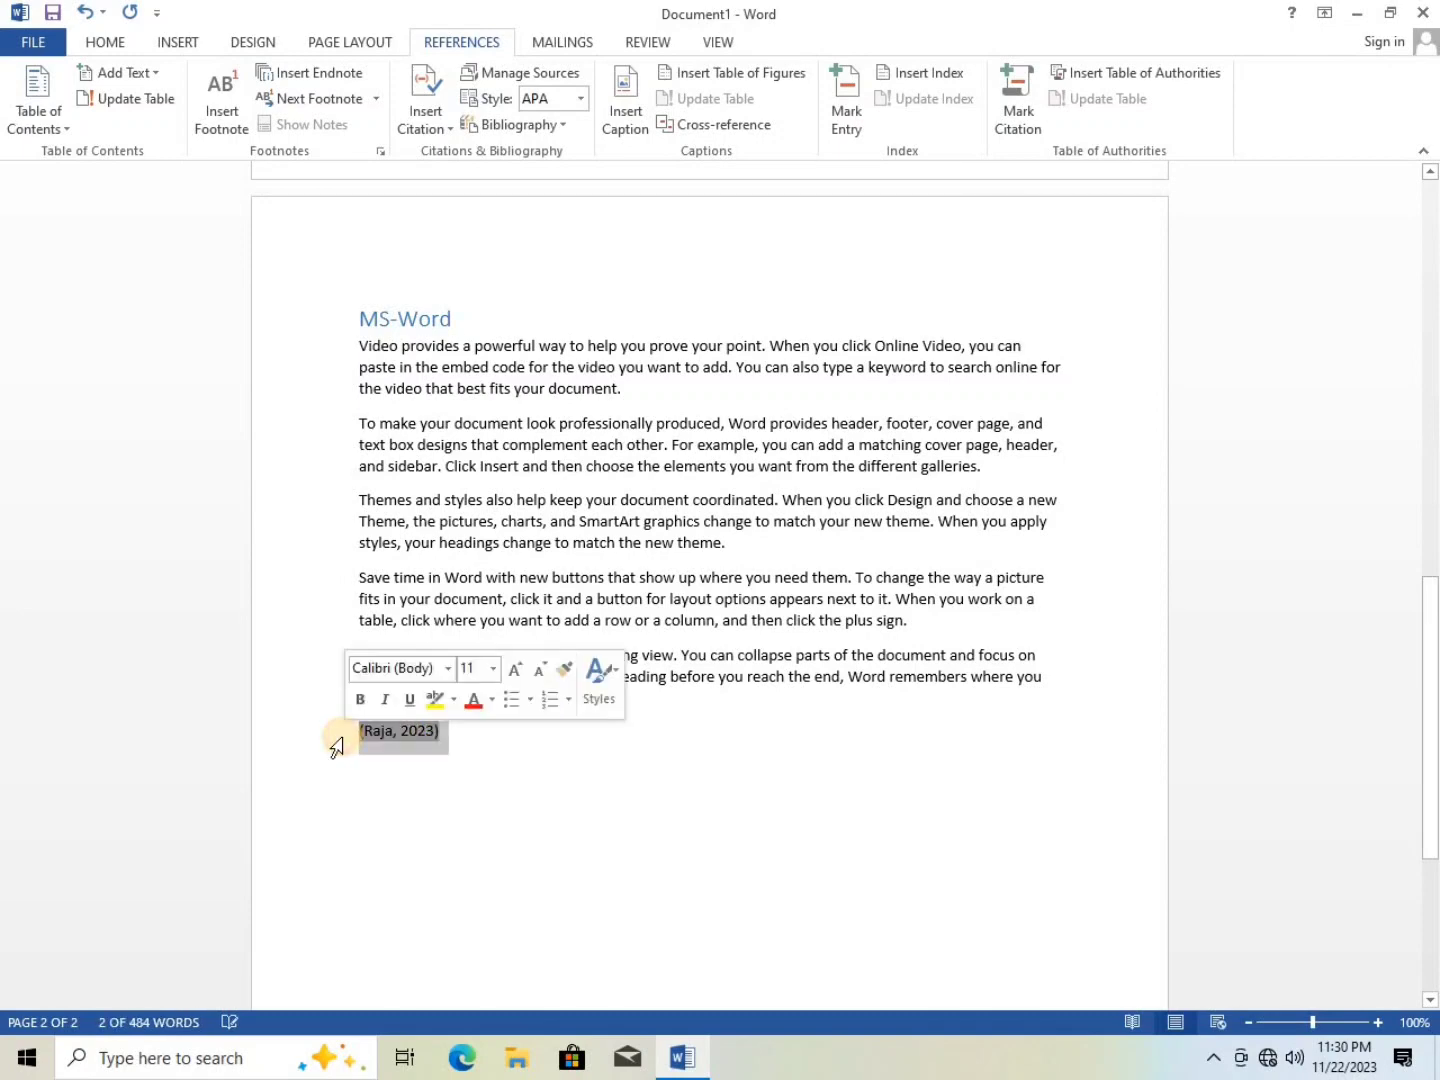
{"action": "key", "text": "Delete"}
{"action": "scroll", "coordinate": [449, 614], "scroll_direction": "up", "scroll_amount": 12}
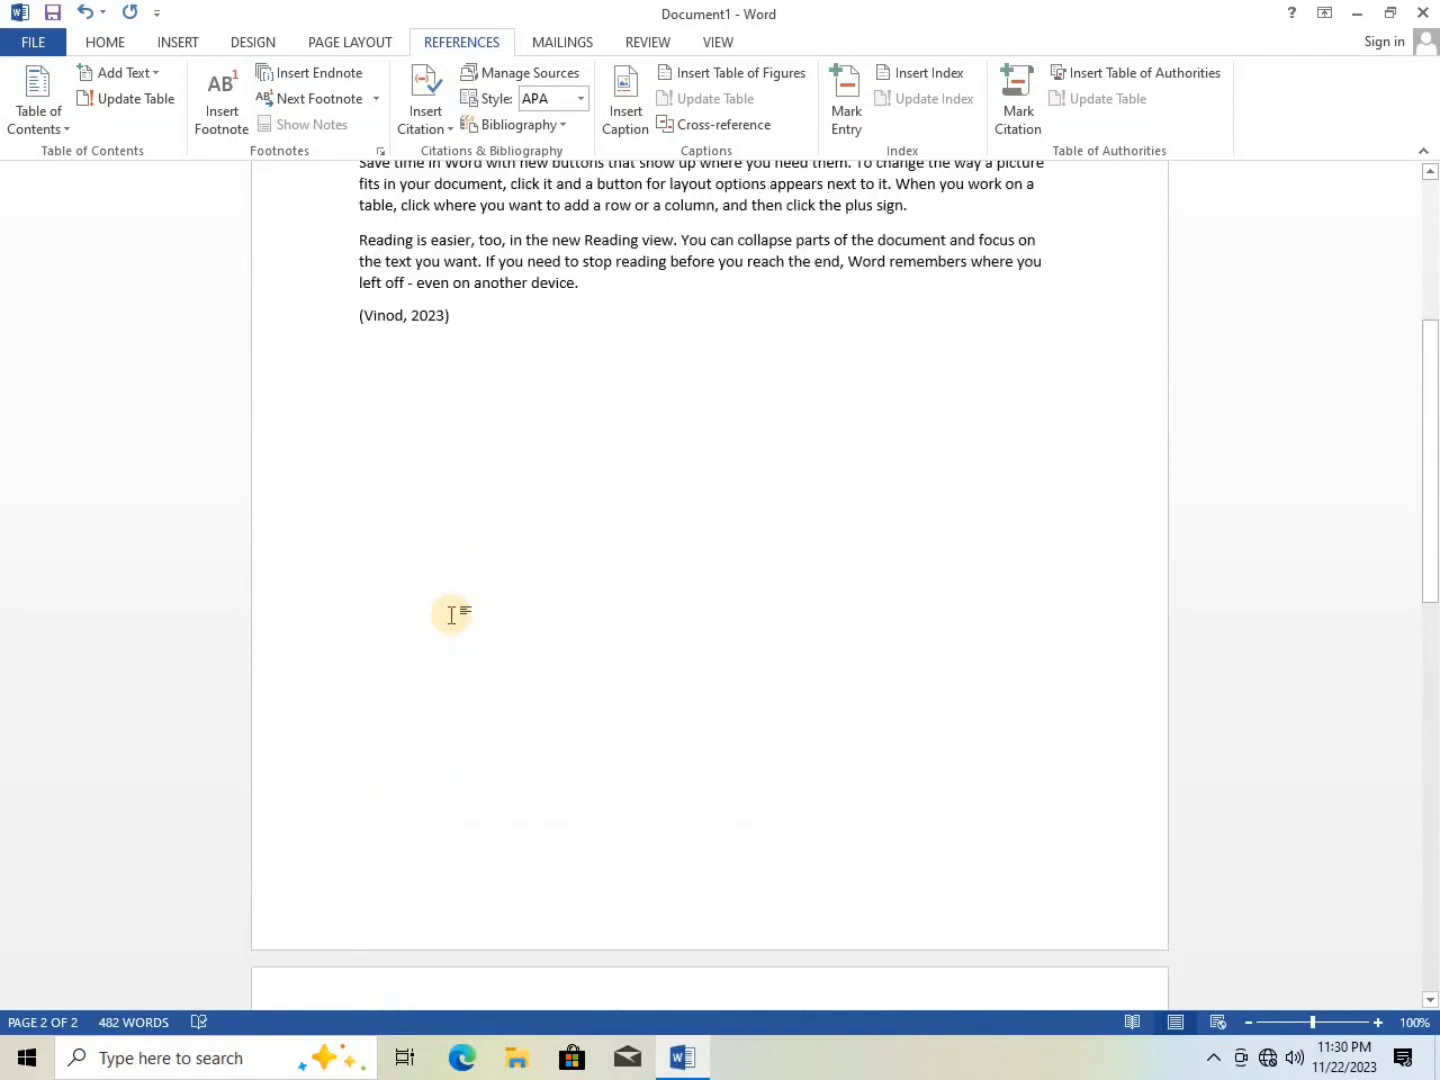
{"action": "left_click_drag", "start_coordinate": [410, 572], "coordinate": [447, 572]}
{"action": "key", "text": "Delete"}
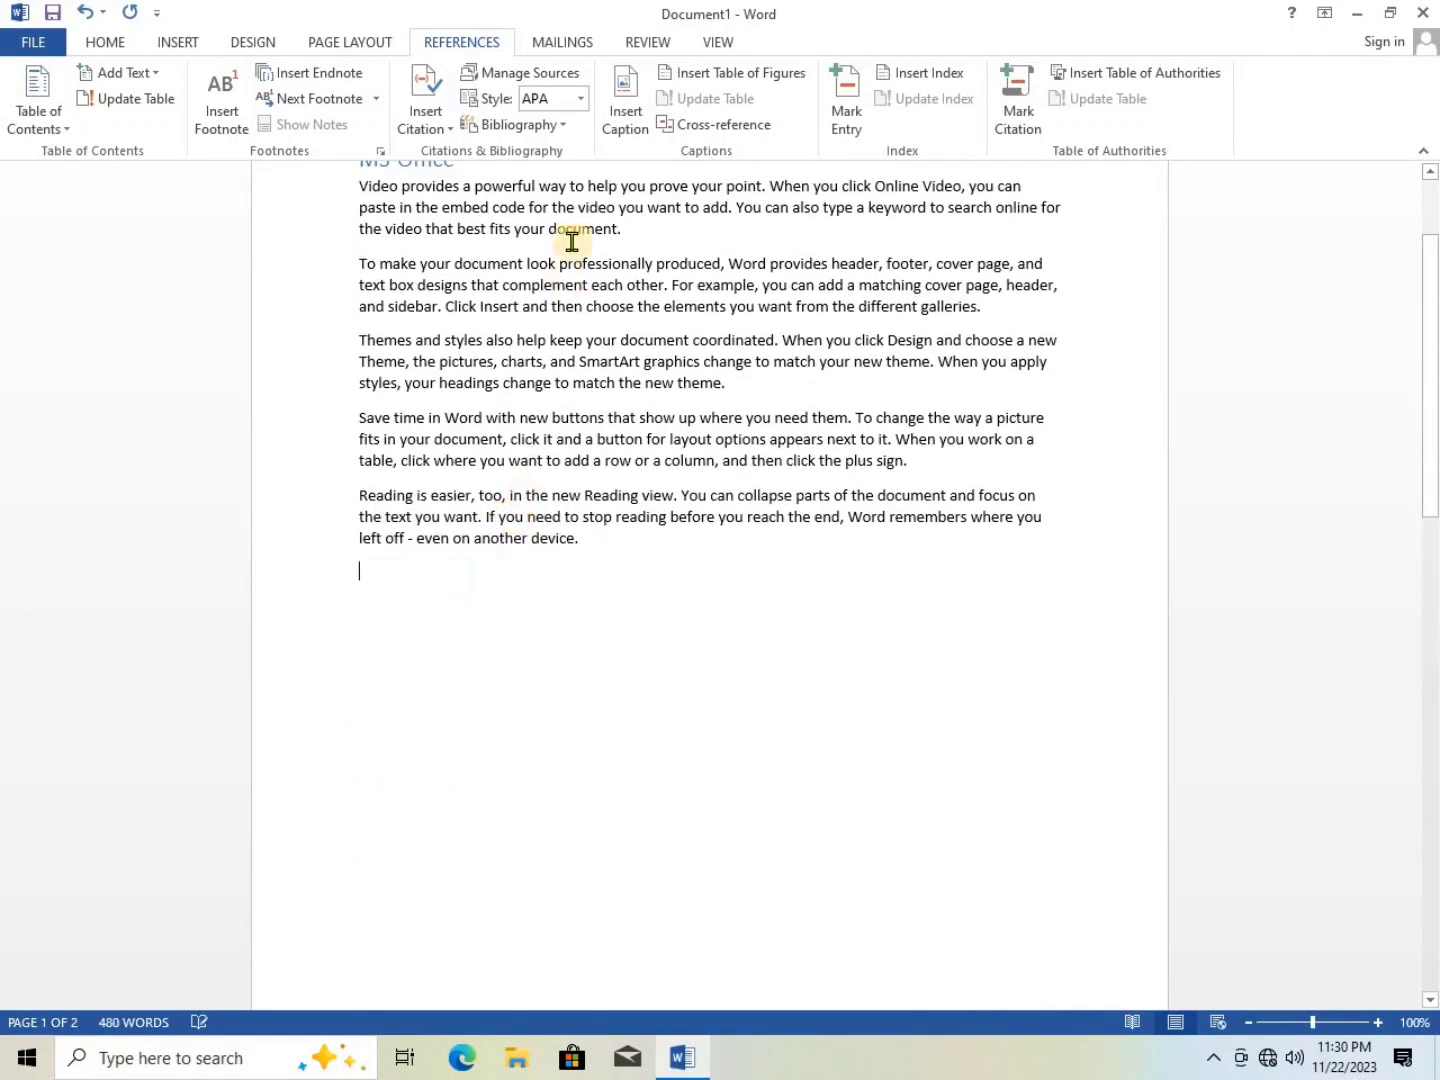
- Delete the MS-Word and MS-Office sources from the Source Manager's current list and check the available citations
{"action": "left_click", "coordinate": [556, 80]}
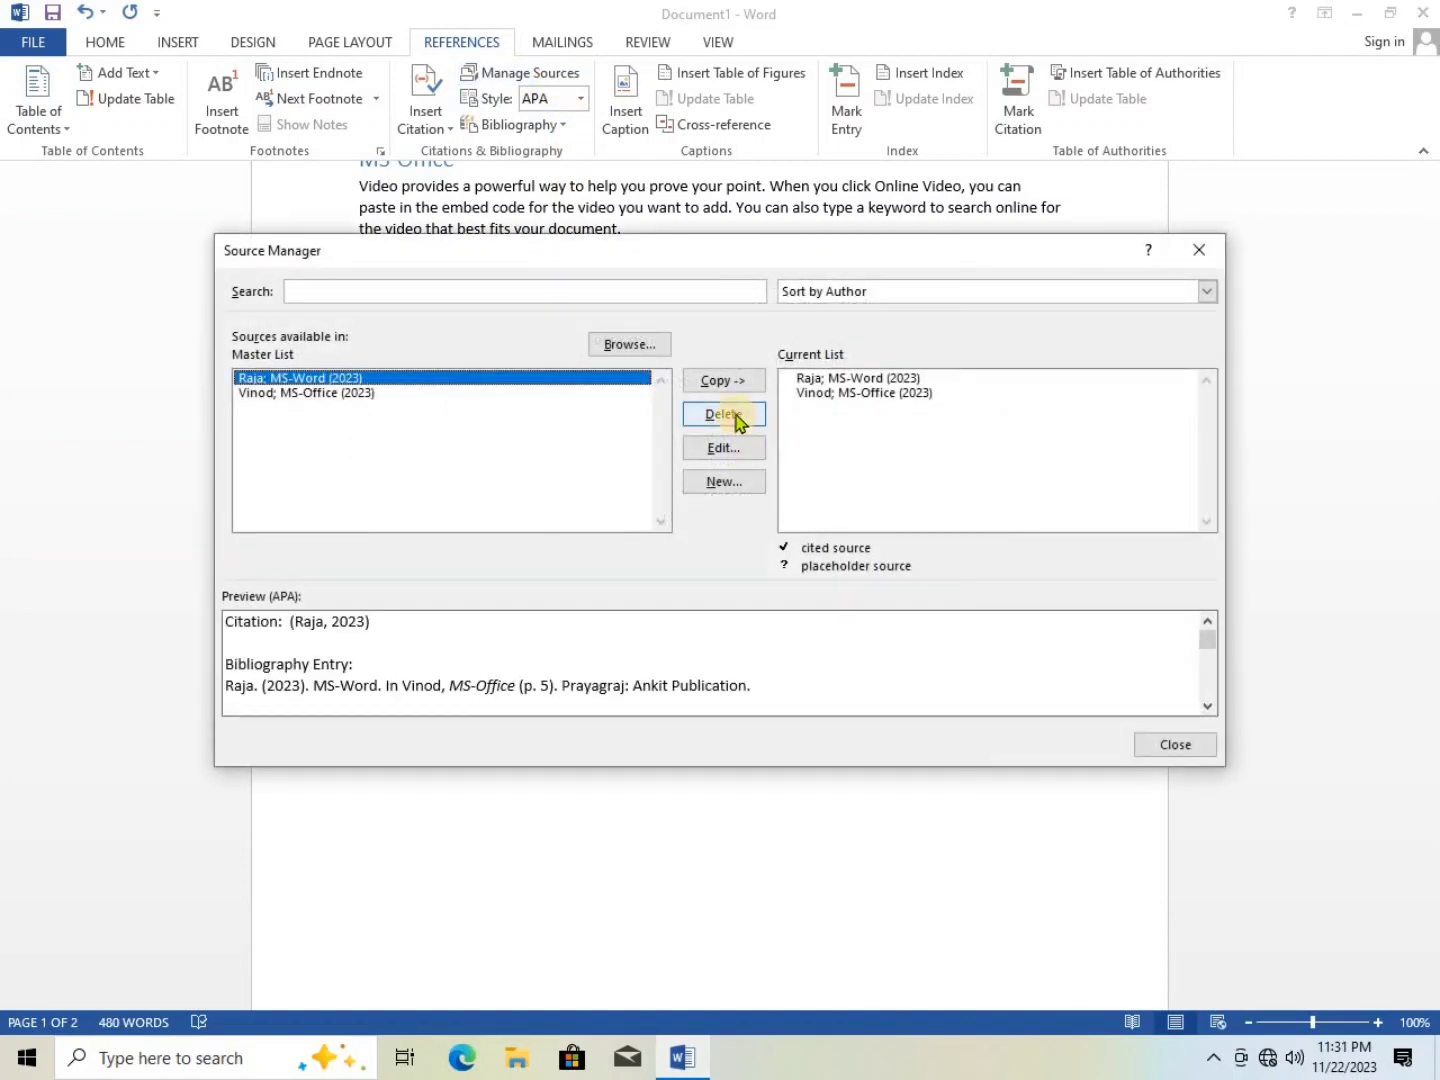
{"action": "left_click", "coordinate": [808, 383]}
{"action": "left_click", "coordinate": [748, 415]}
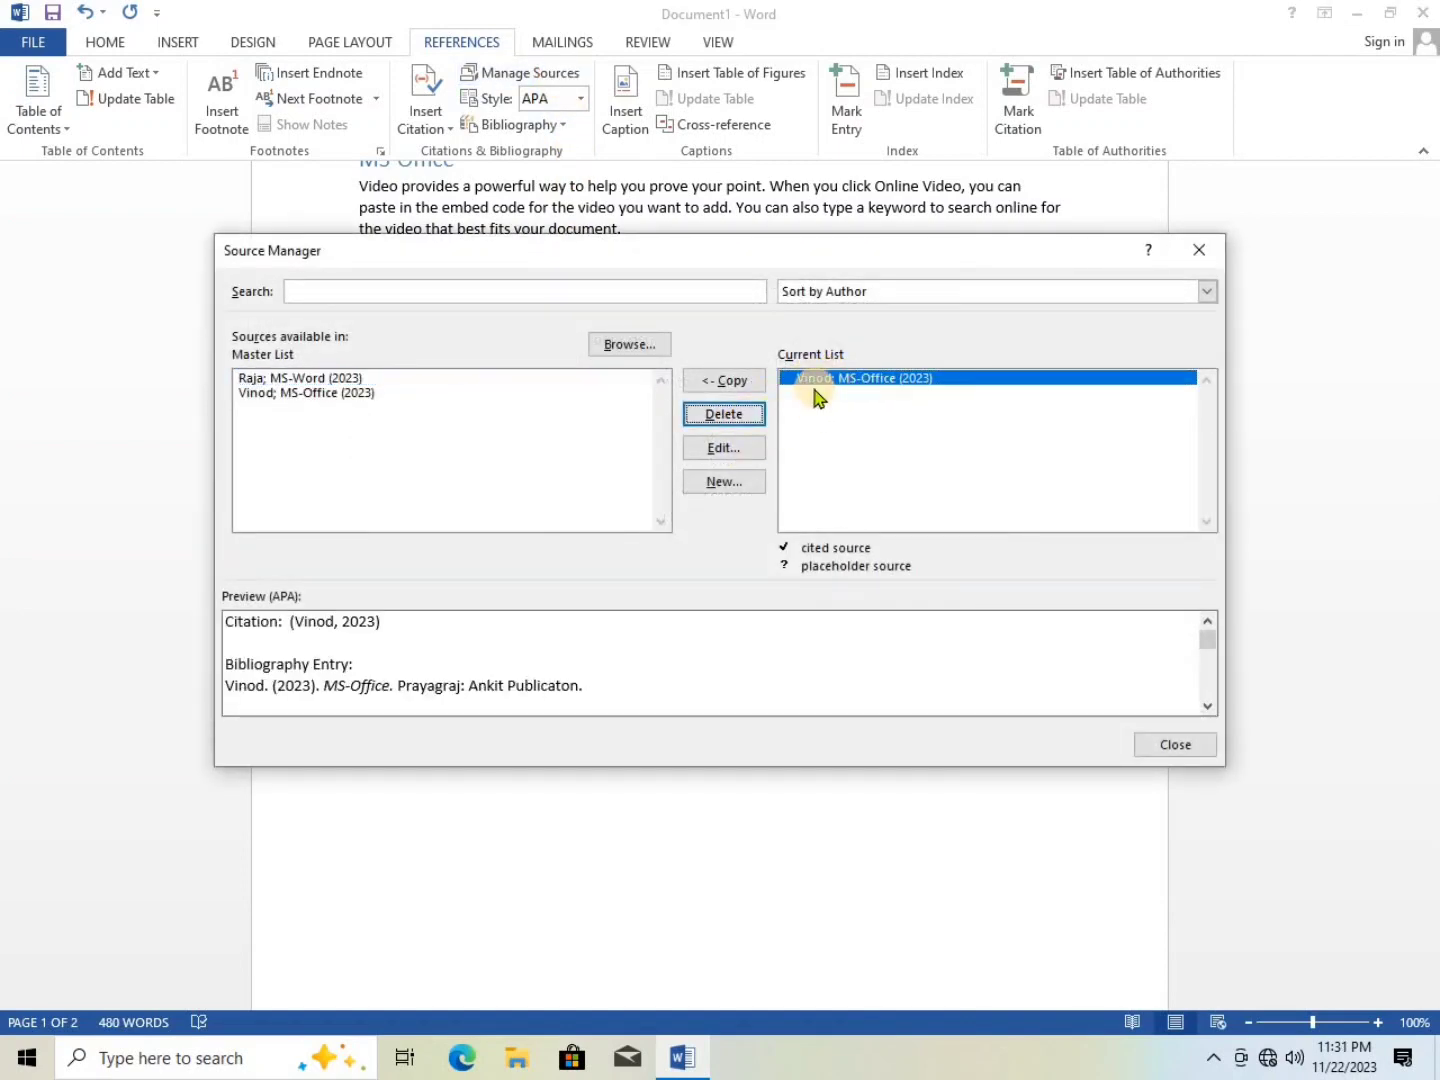
{"action": "left_click", "coordinate": [746, 413]}
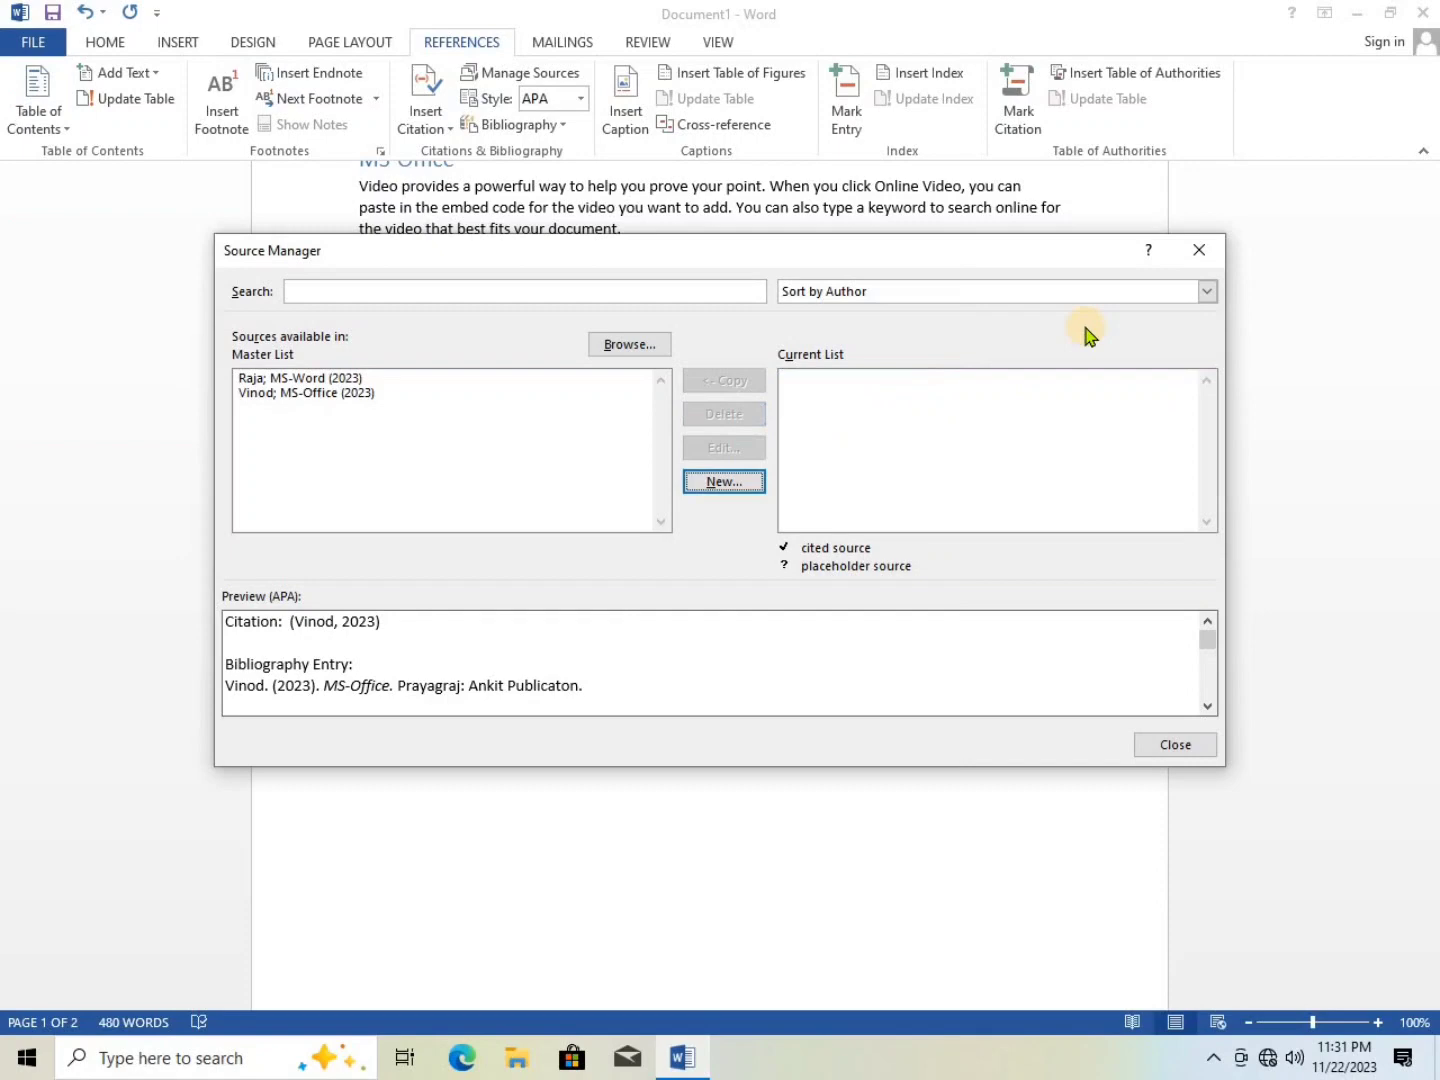
{"action": "left_click", "coordinate": [1198, 250]}
{"action": "left_click", "coordinate": [428, 125]}
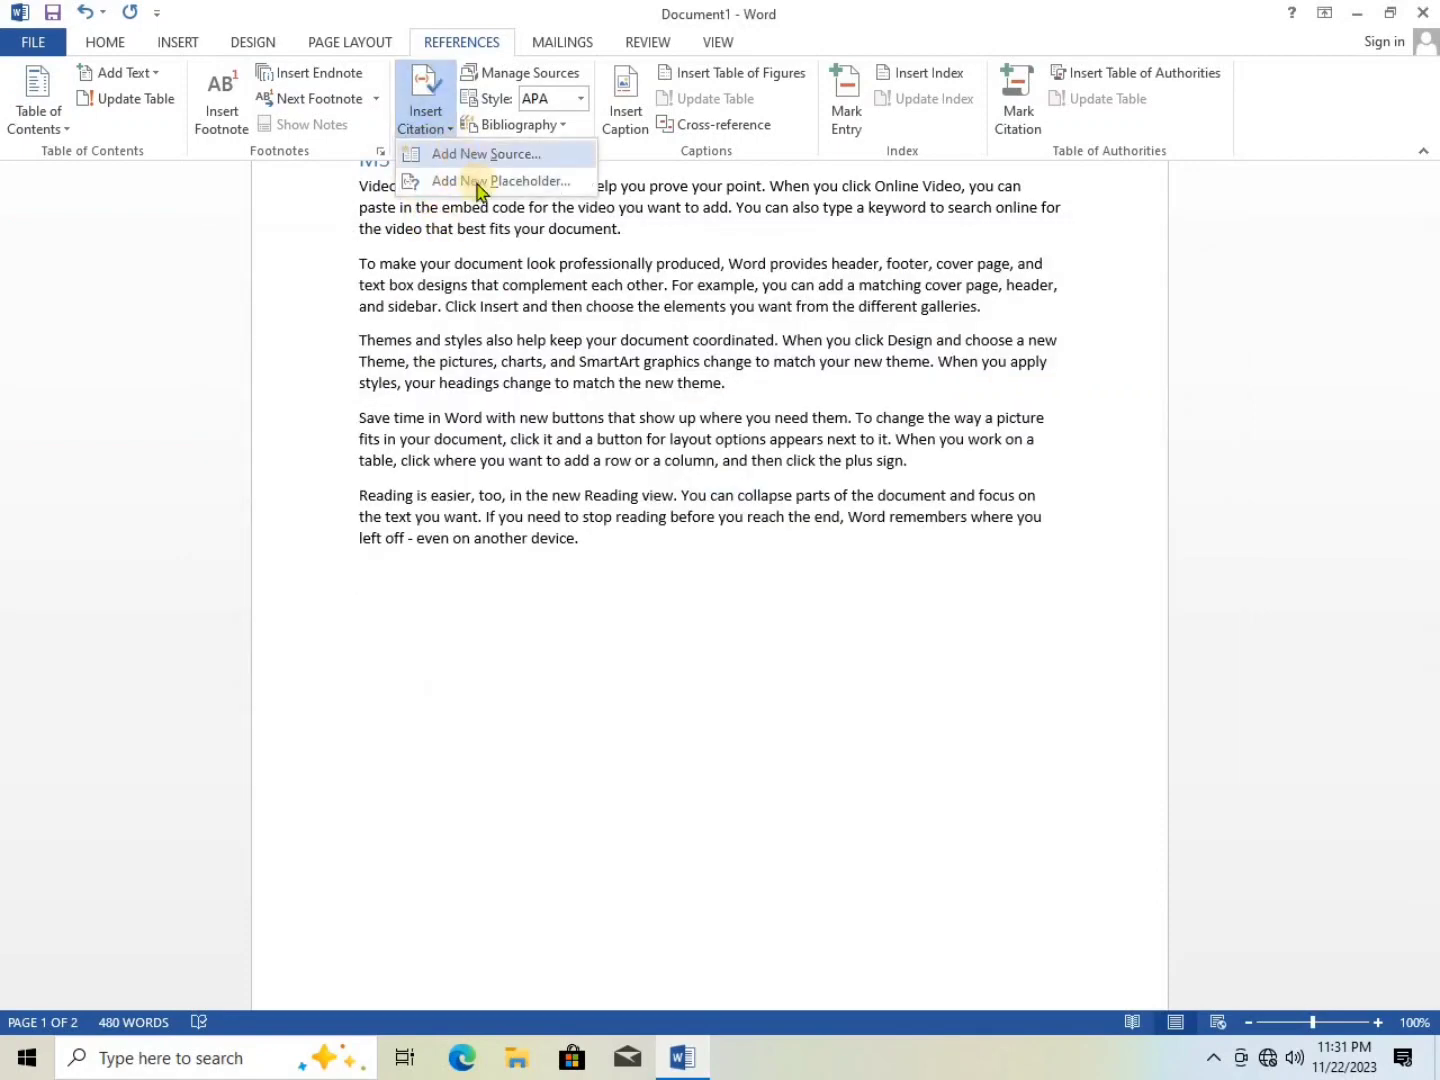
{"action": "left_click", "coordinate": [659, 563]}
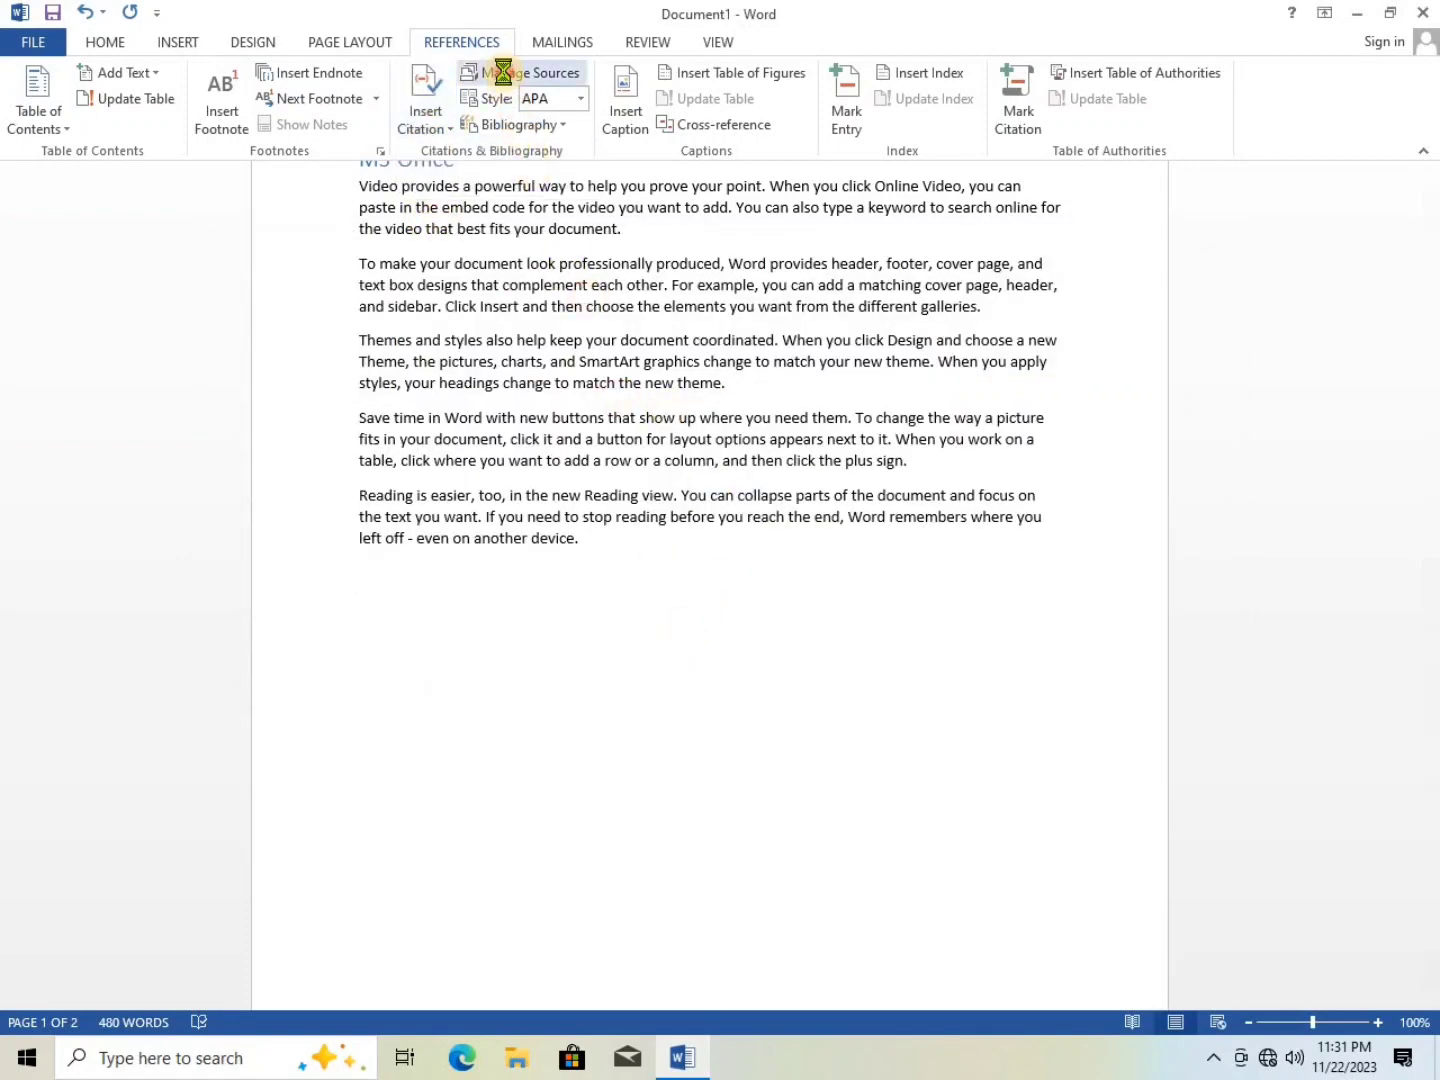
- Copy the MS-Word and MS-Office sources from the master list to the current list and check the available citations
{"action": "left_click", "coordinate": [508, 74]}
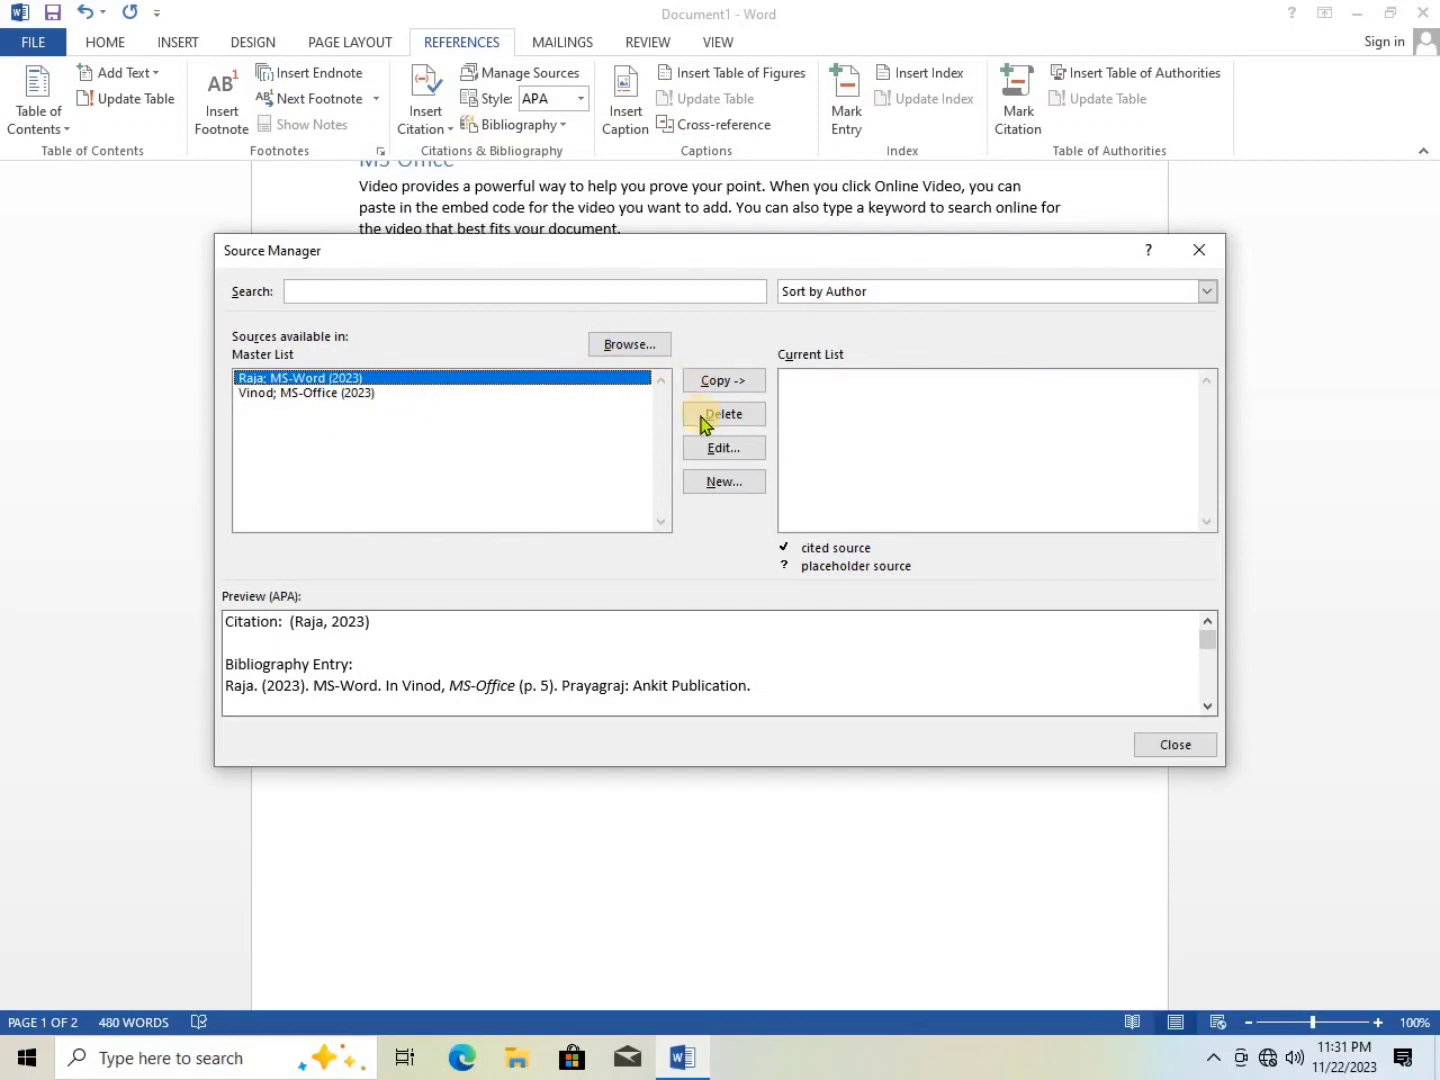
{"action": "left_click", "coordinate": [717, 380]}
{"action": "left_click", "coordinate": [395, 391]}
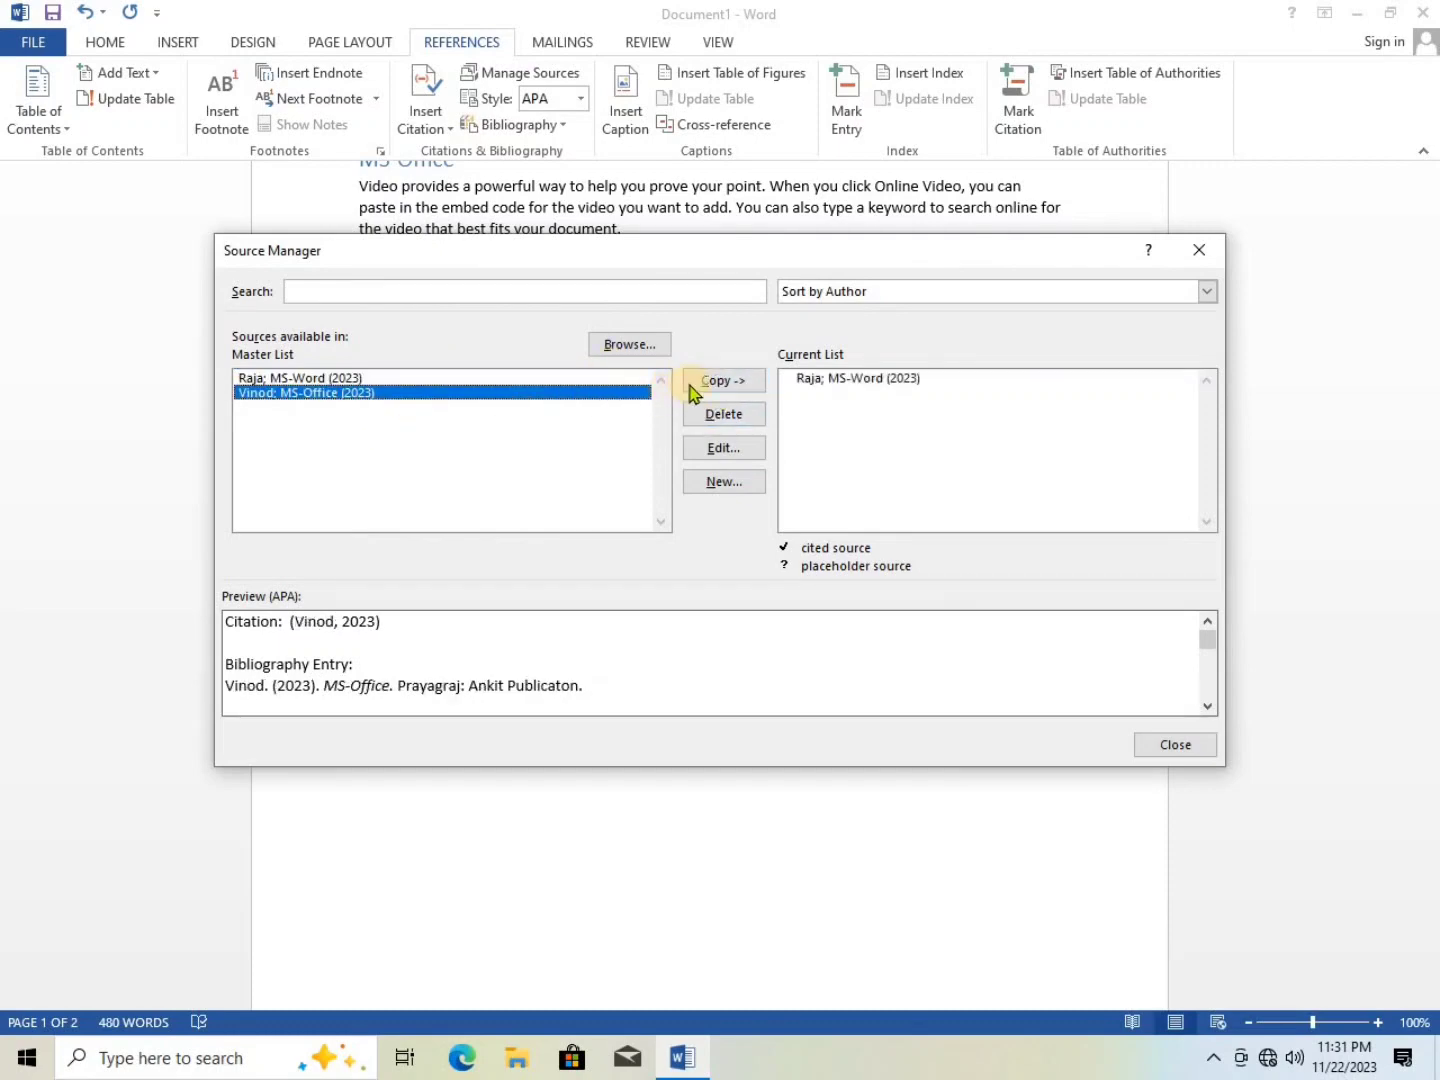
{"action": "left_click", "coordinate": [689, 383]}
{"action": "left_click", "coordinate": [1160, 744]}
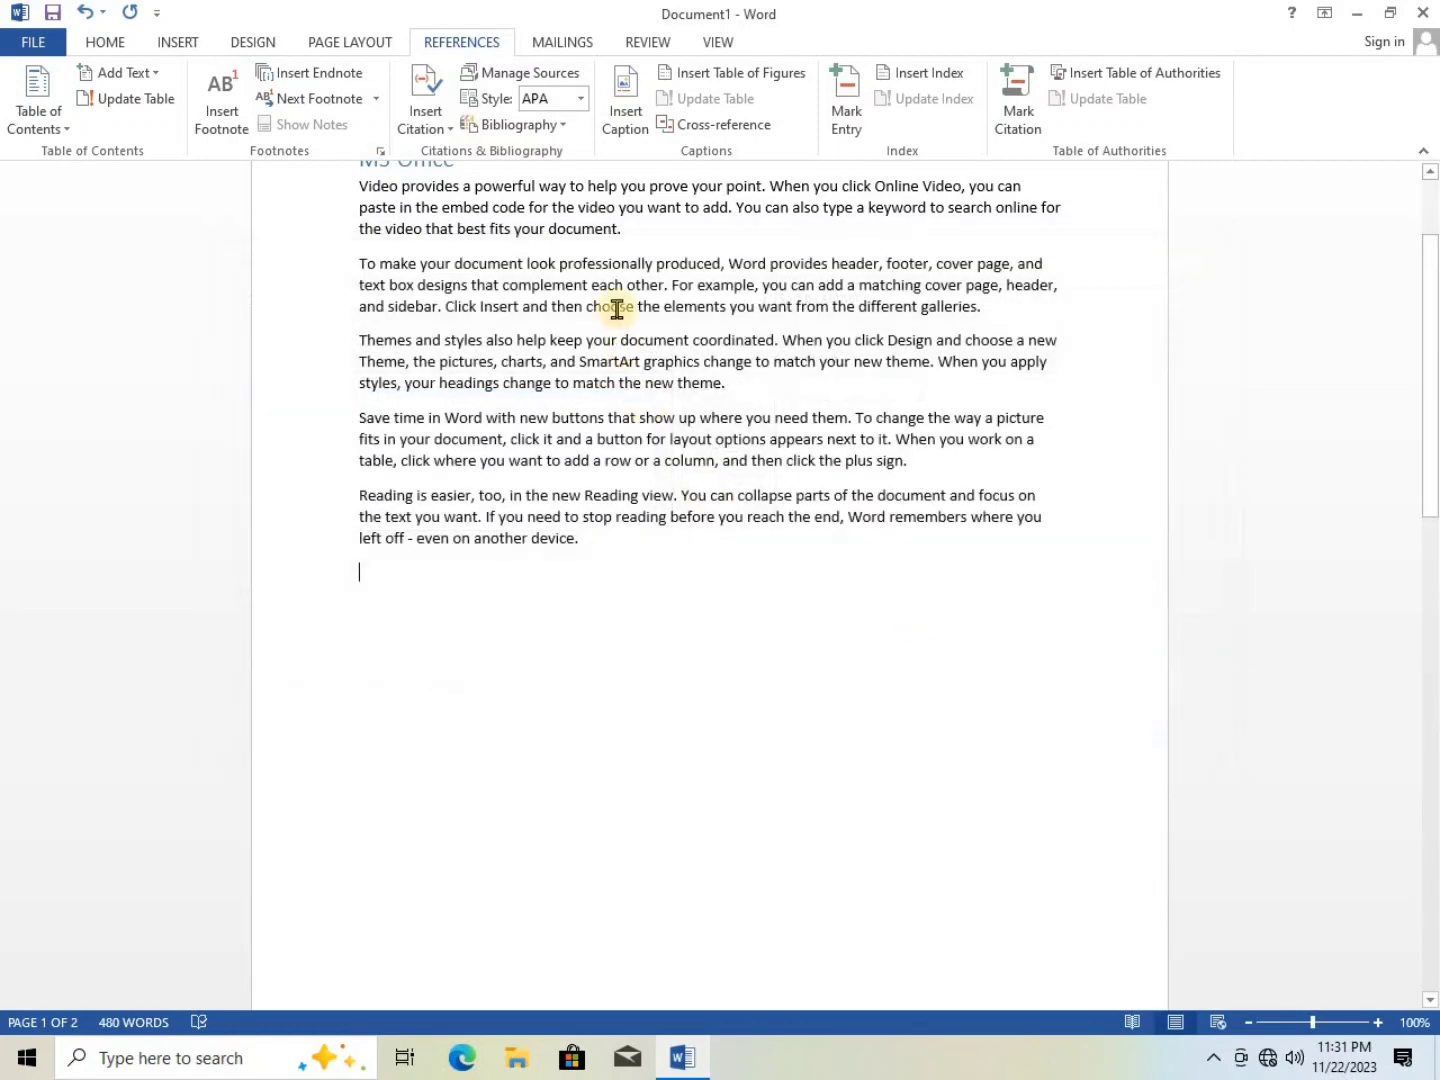
{"action": "left_click", "coordinate": [425, 120]}
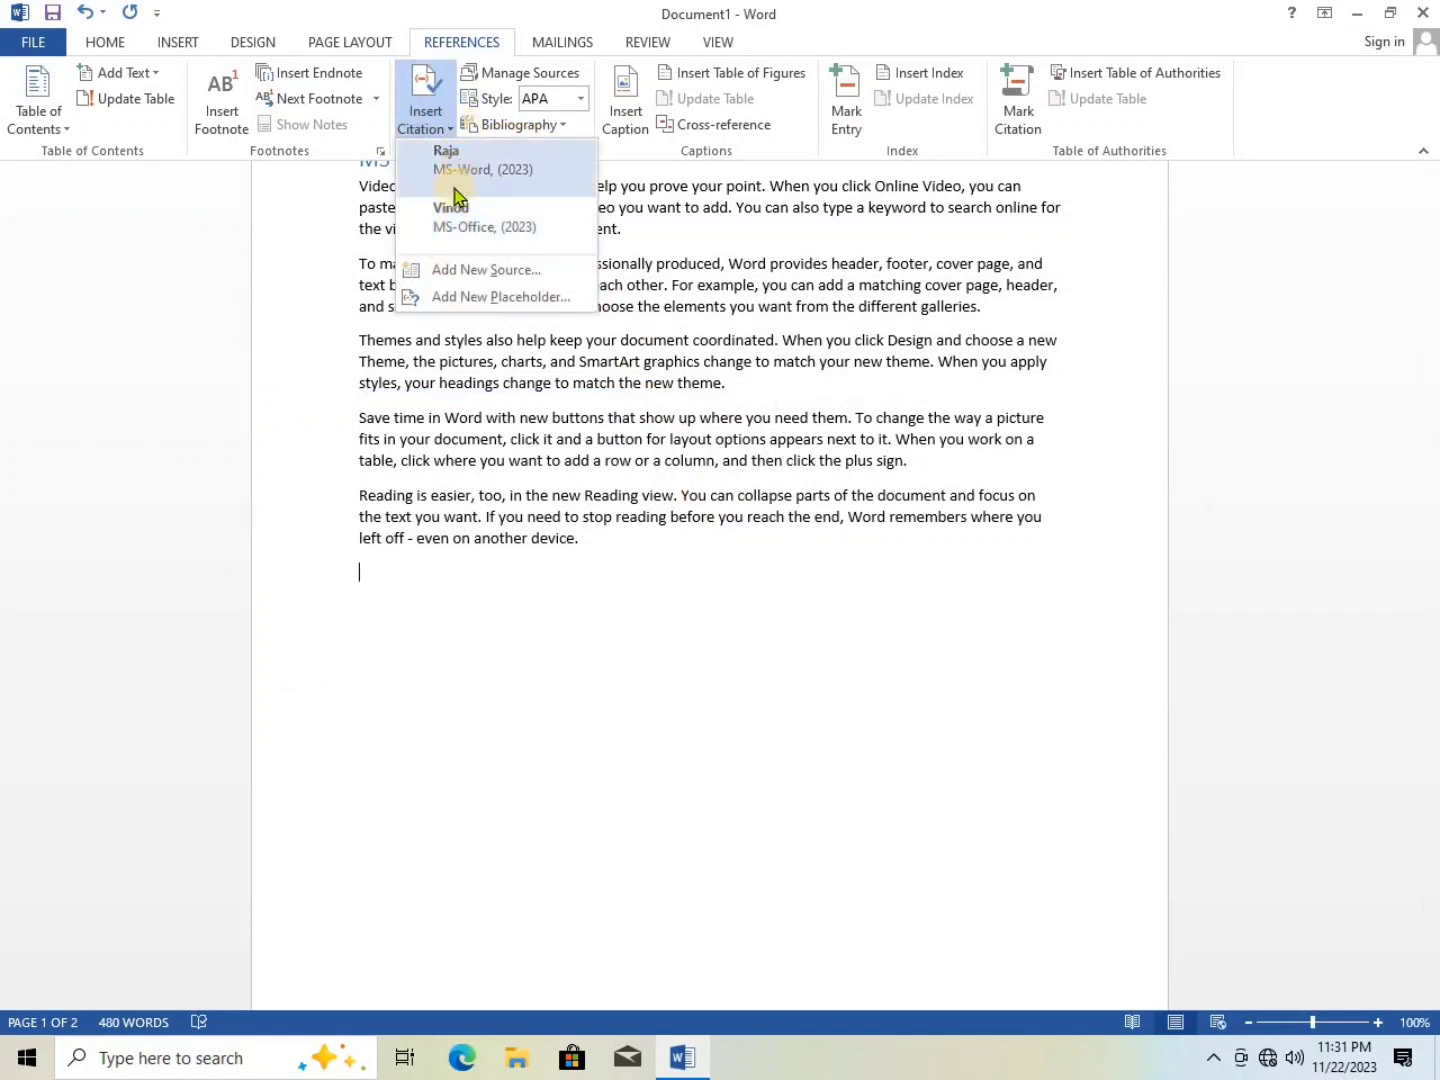
{"action": "left_click", "coordinate": [541, 665]}
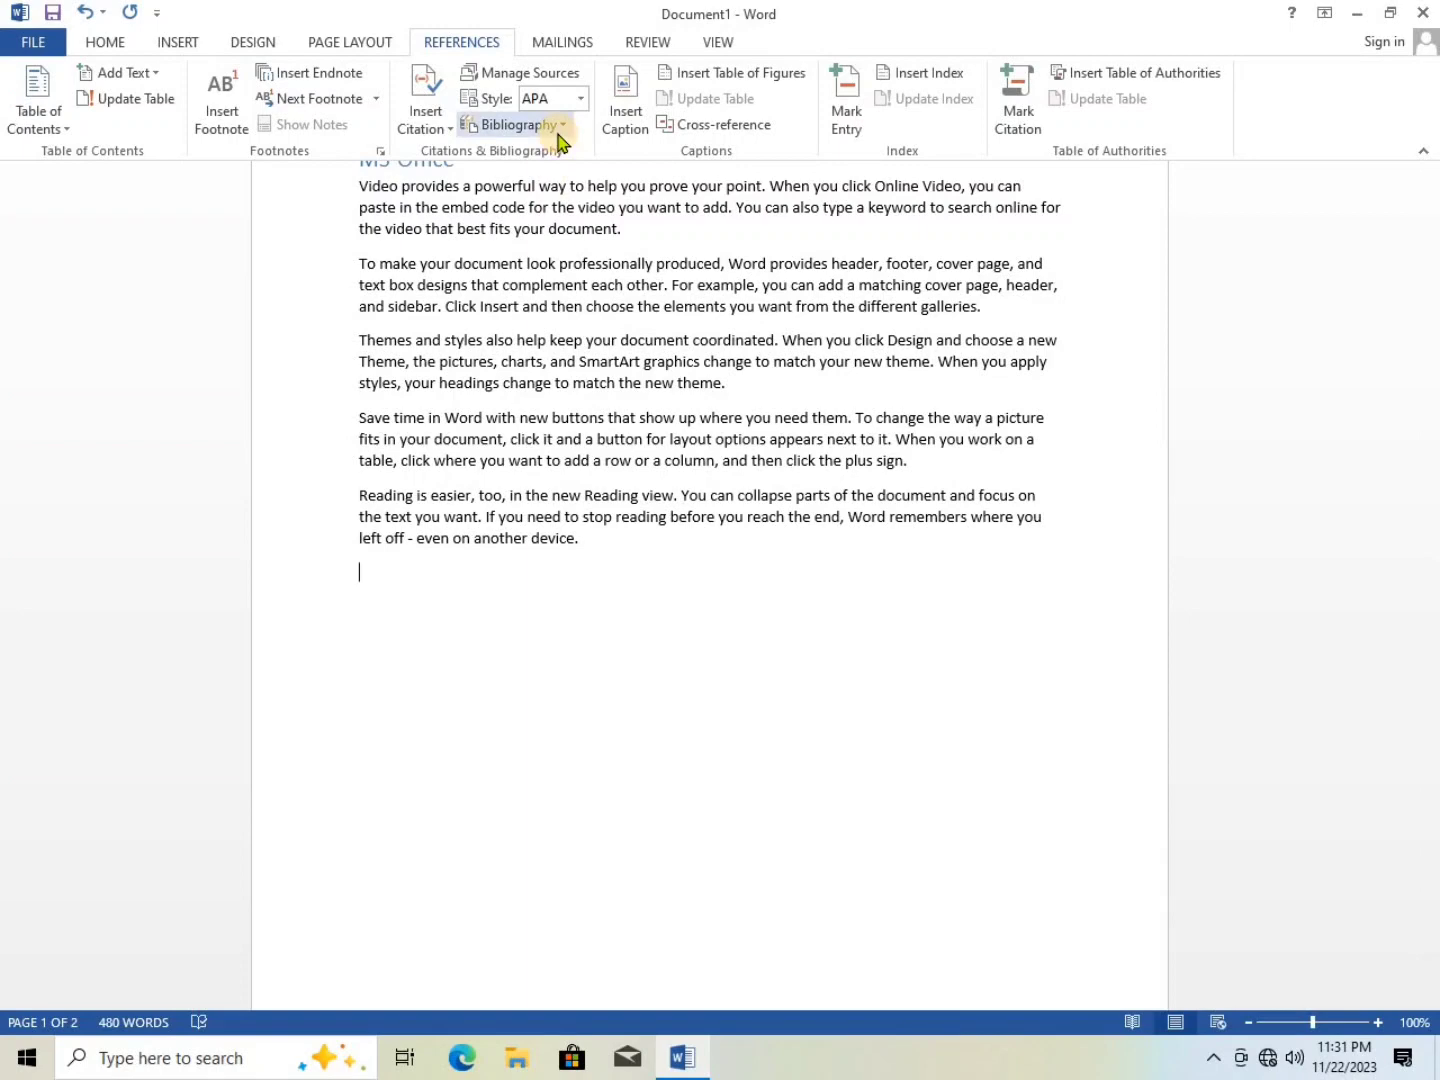
- Insert the built-in Bibliography on a new line below the text at the end of page two
{"action": "scroll", "coordinate": [499, 633], "scroll_direction": "down", "scroll_amount": 8}
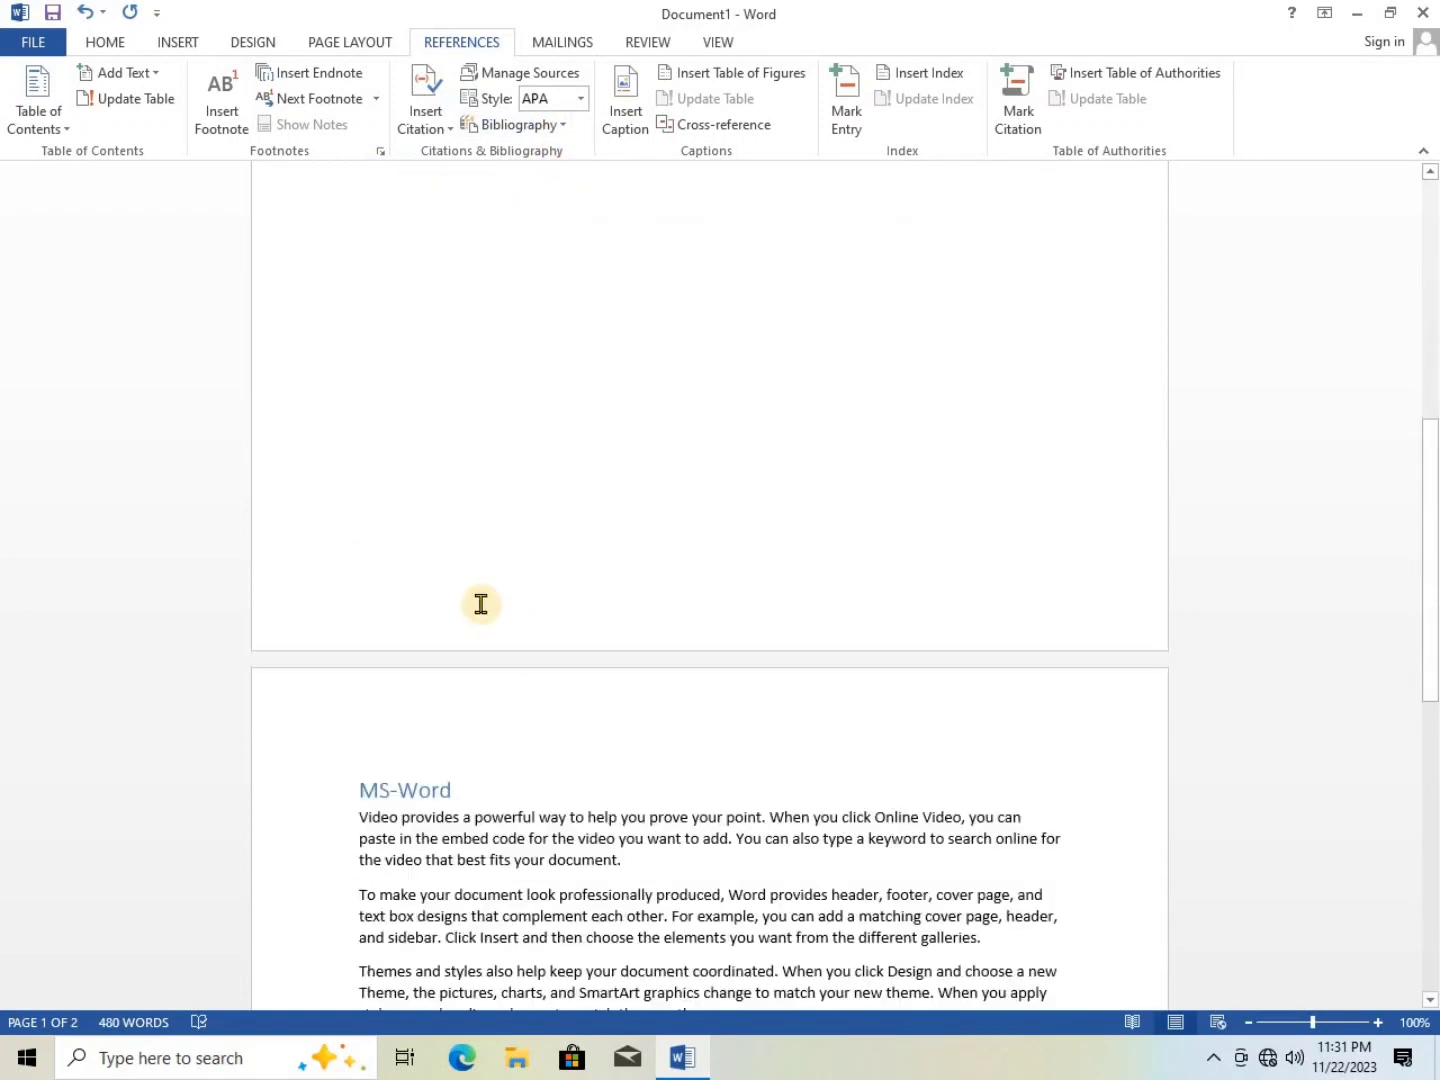
{"action": "scroll", "coordinate": [481, 604], "scroll_direction": "down", "scroll_amount": 15}
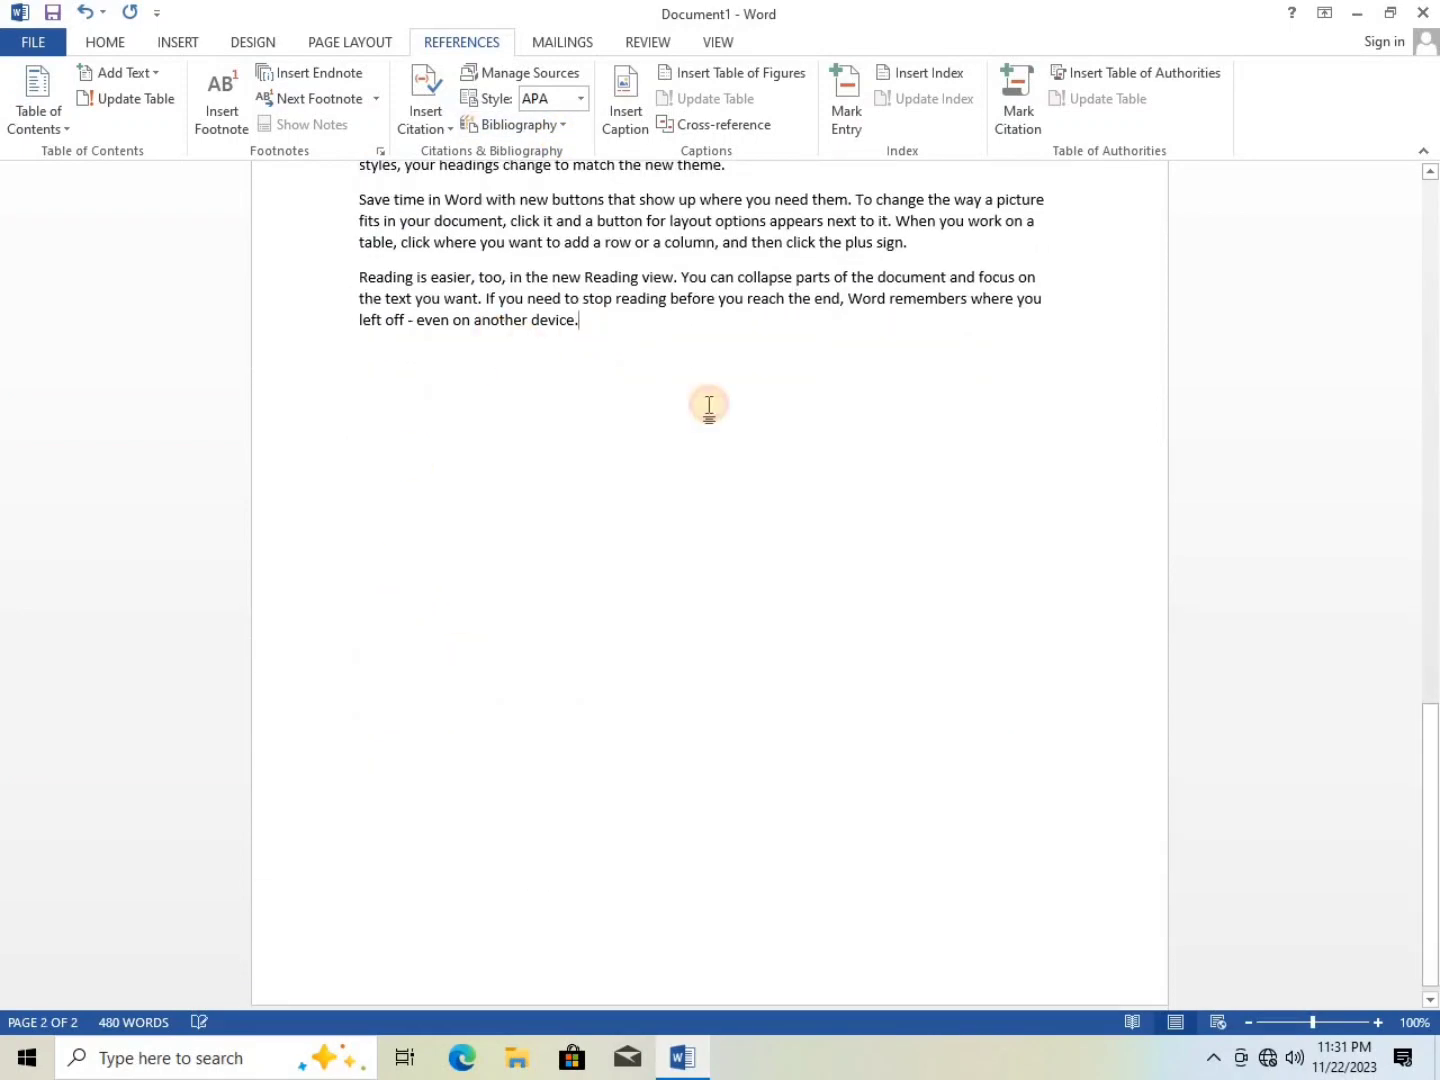
{"action": "key", "text": "Return"}
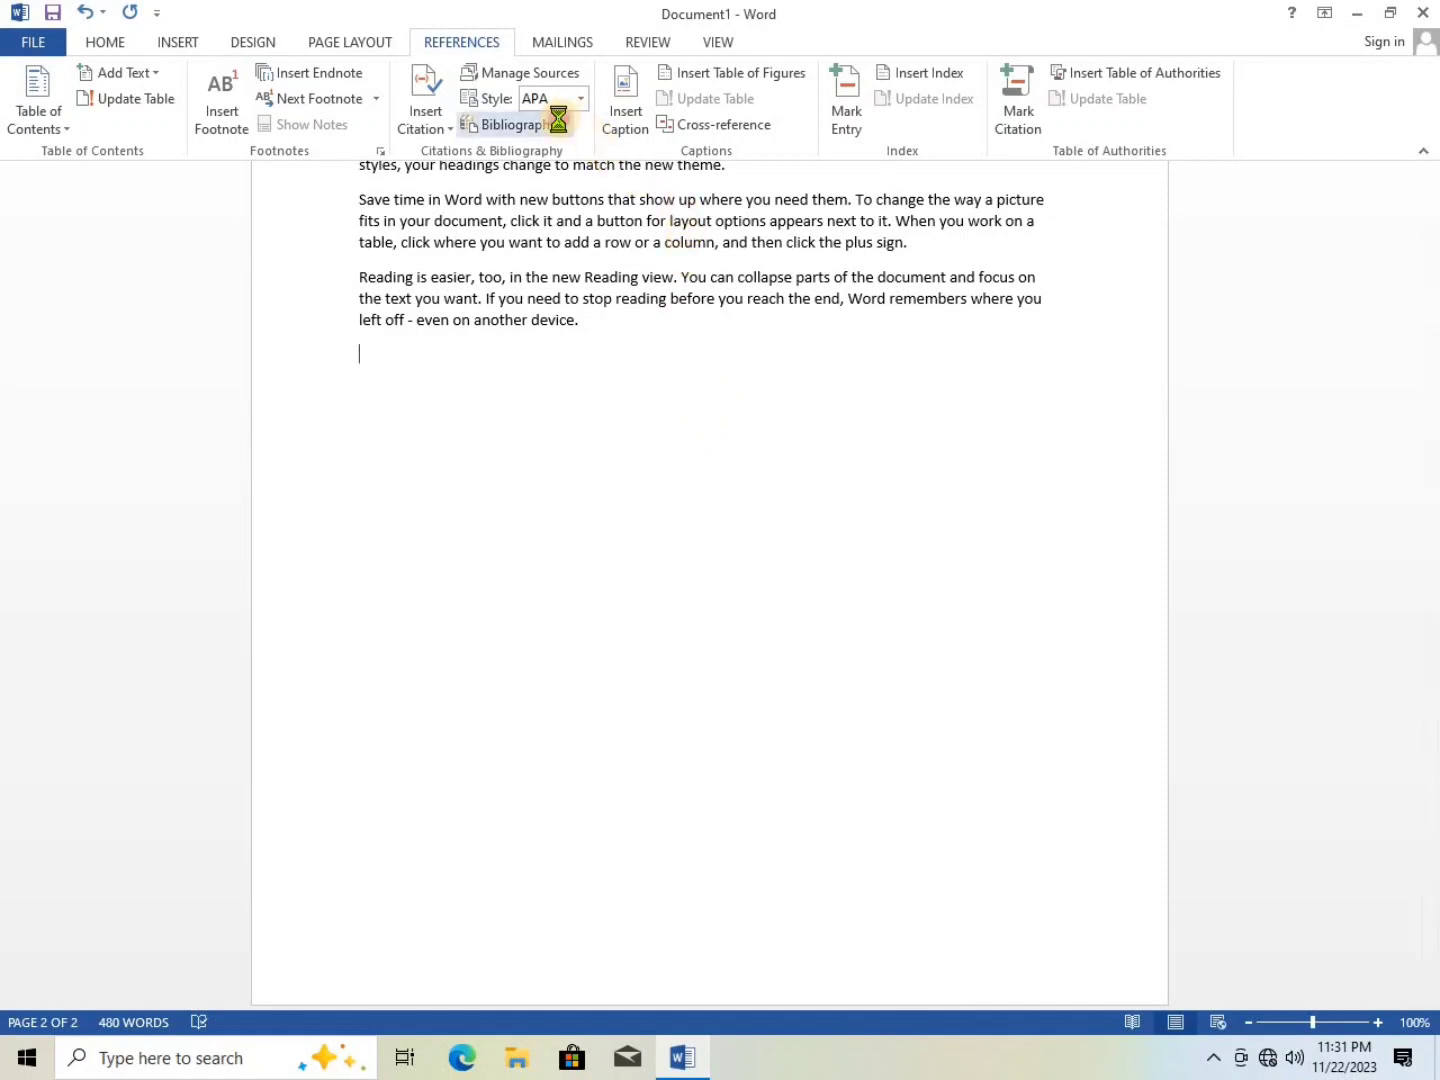
{"action": "left_click", "coordinate": [554, 121]}
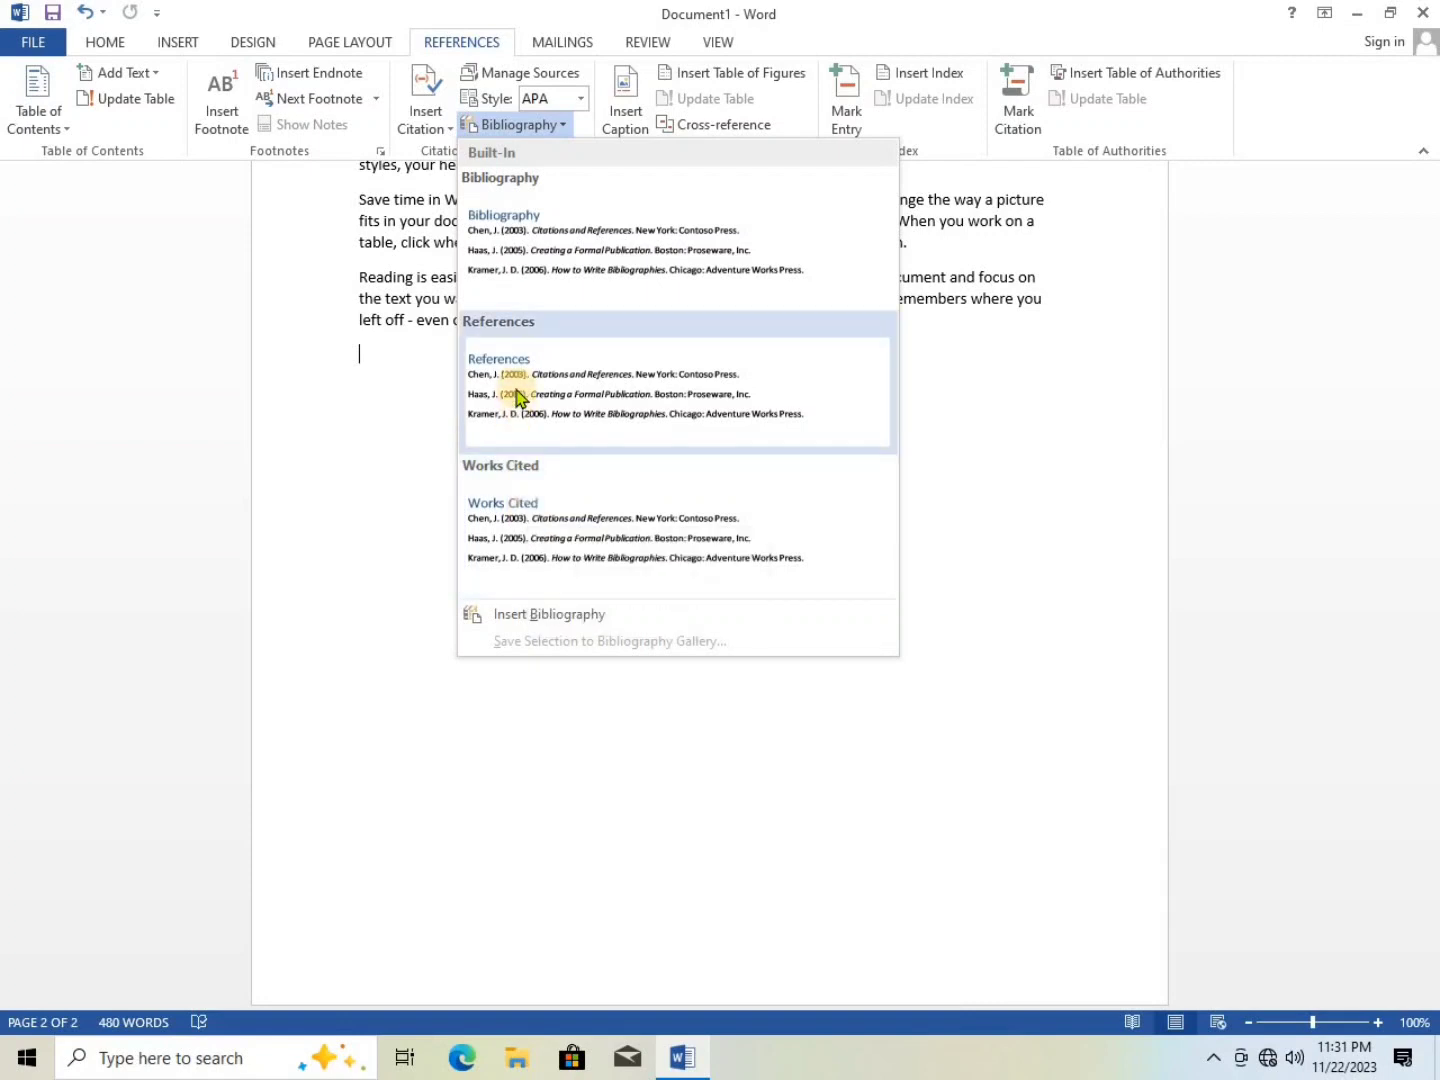
{"action": "left_click", "coordinate": [515, 224]}
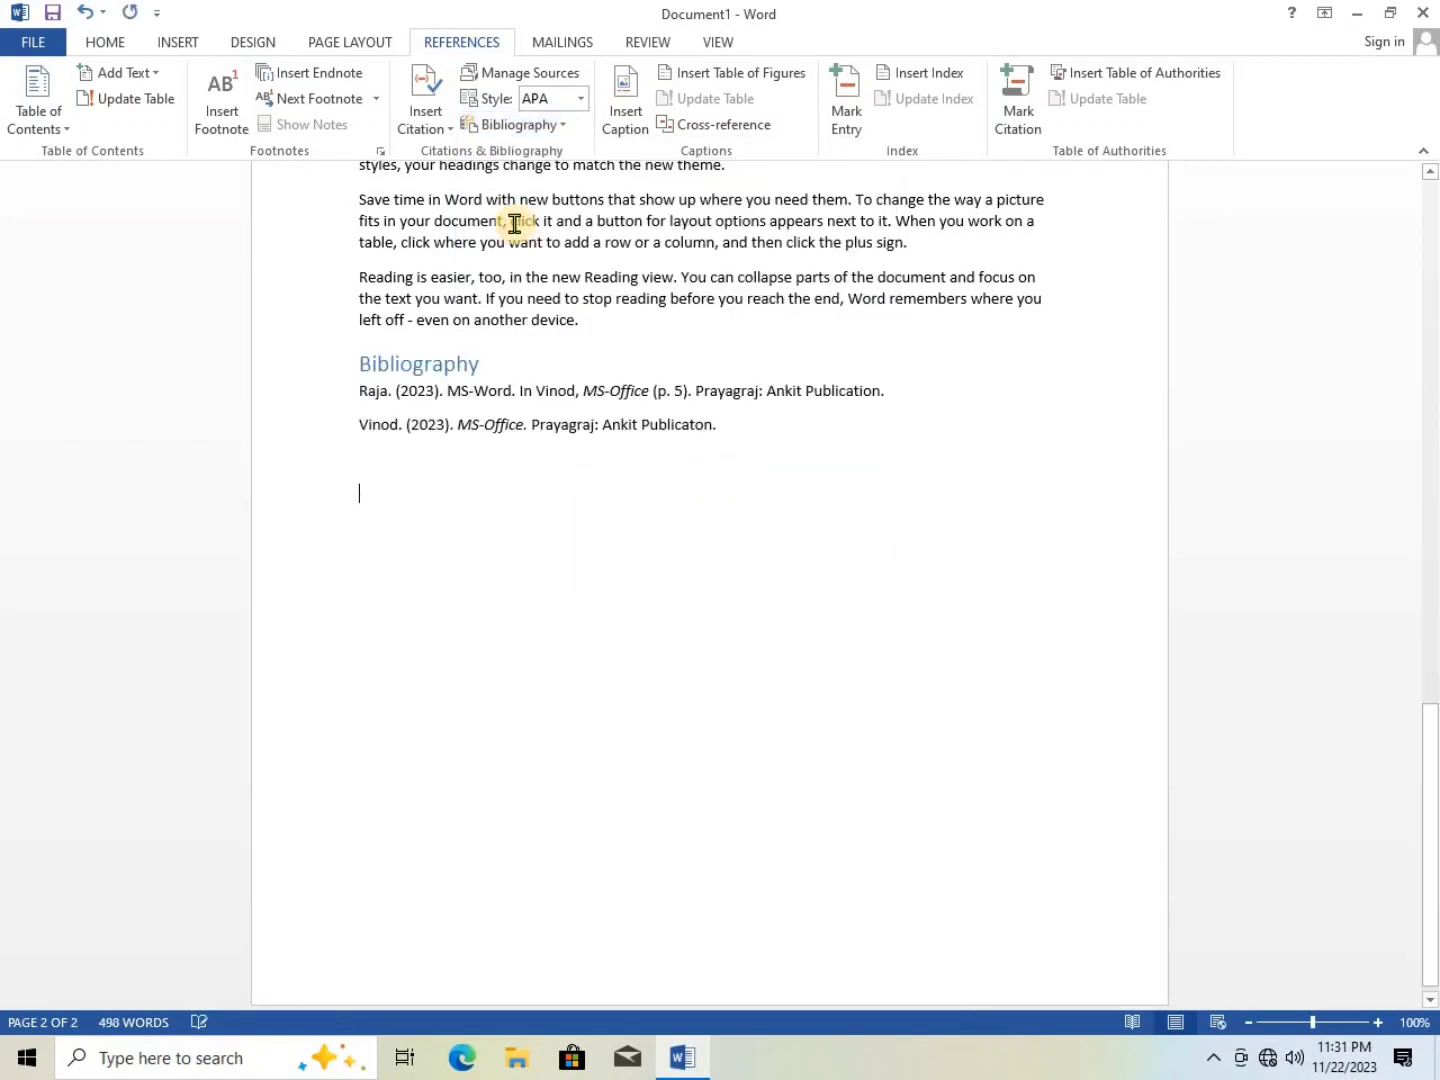
- Insert the built-in Works Cited list and the References list below the bibliography on page two
{"action": "left_click", "coordinate": [540, 122]}
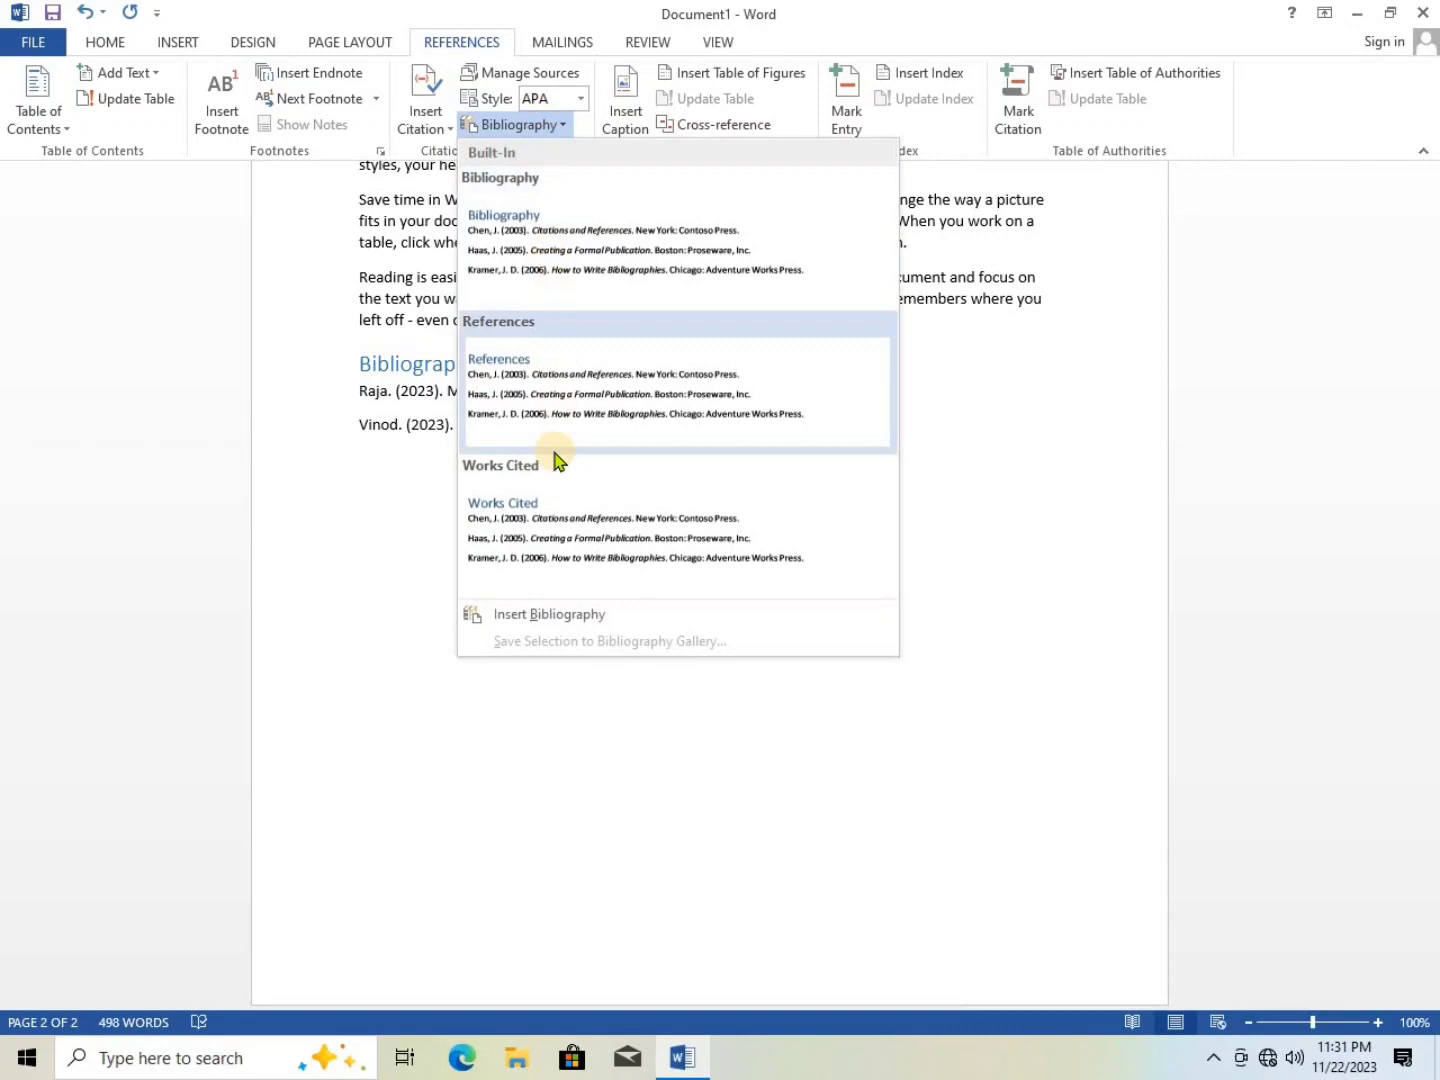
{"action": "left_click", "coordinate": [540, 515]}
{"action": "left_click", "coordinate": [561, 130]}
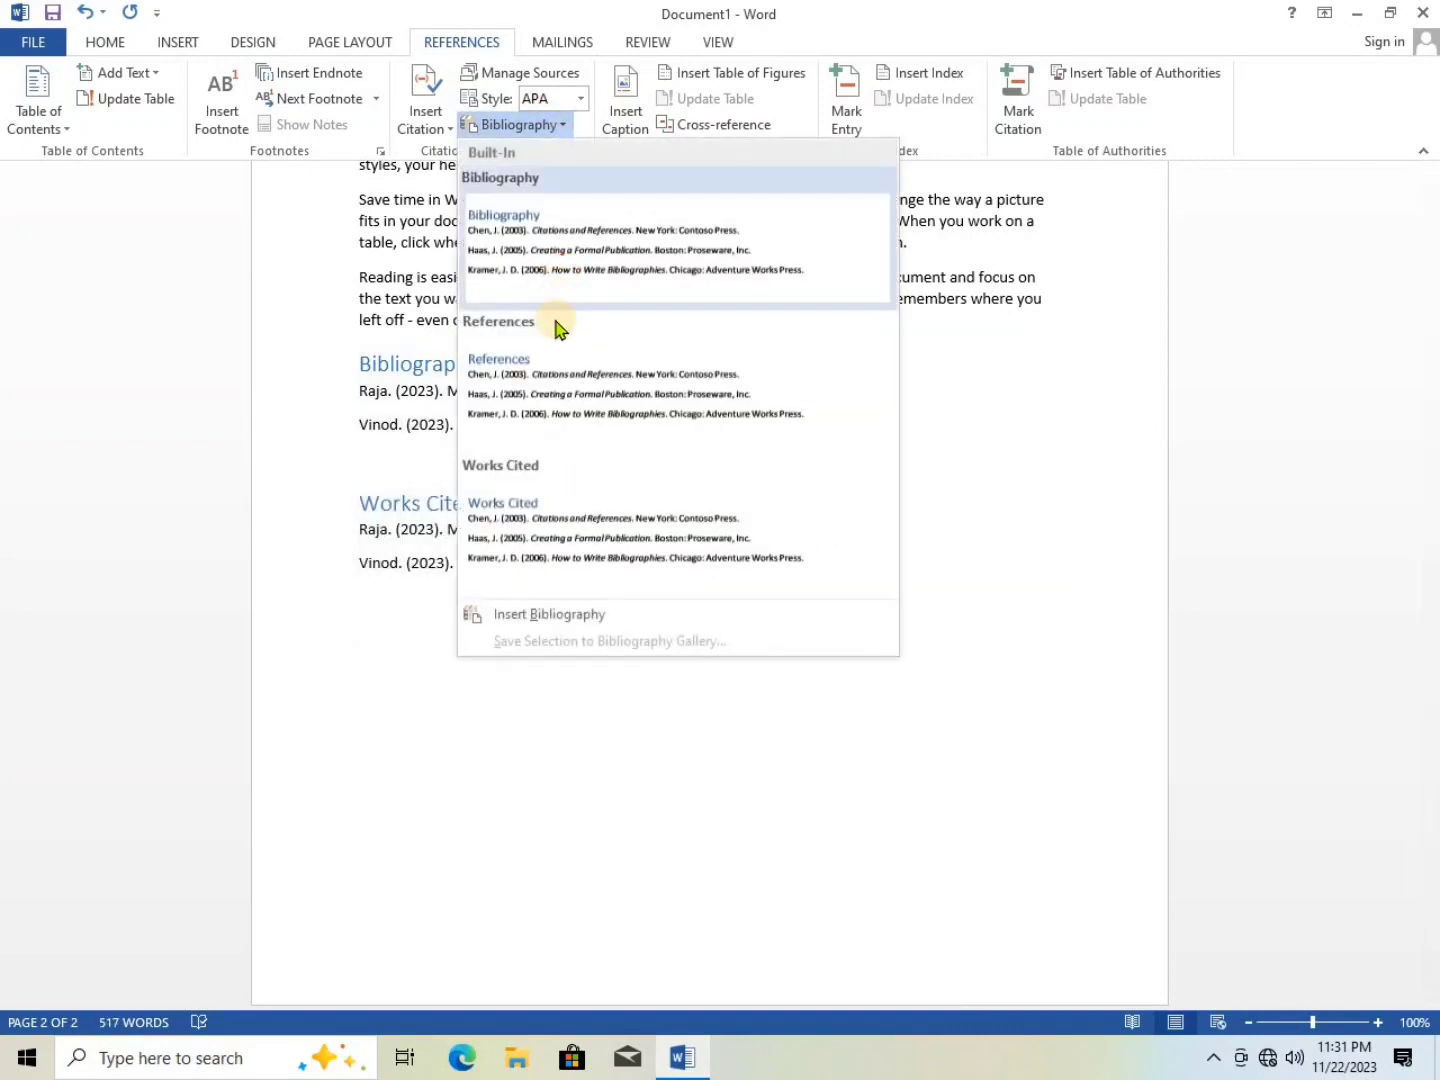
{"action": "left_click", "coordinate": [545, 386]}
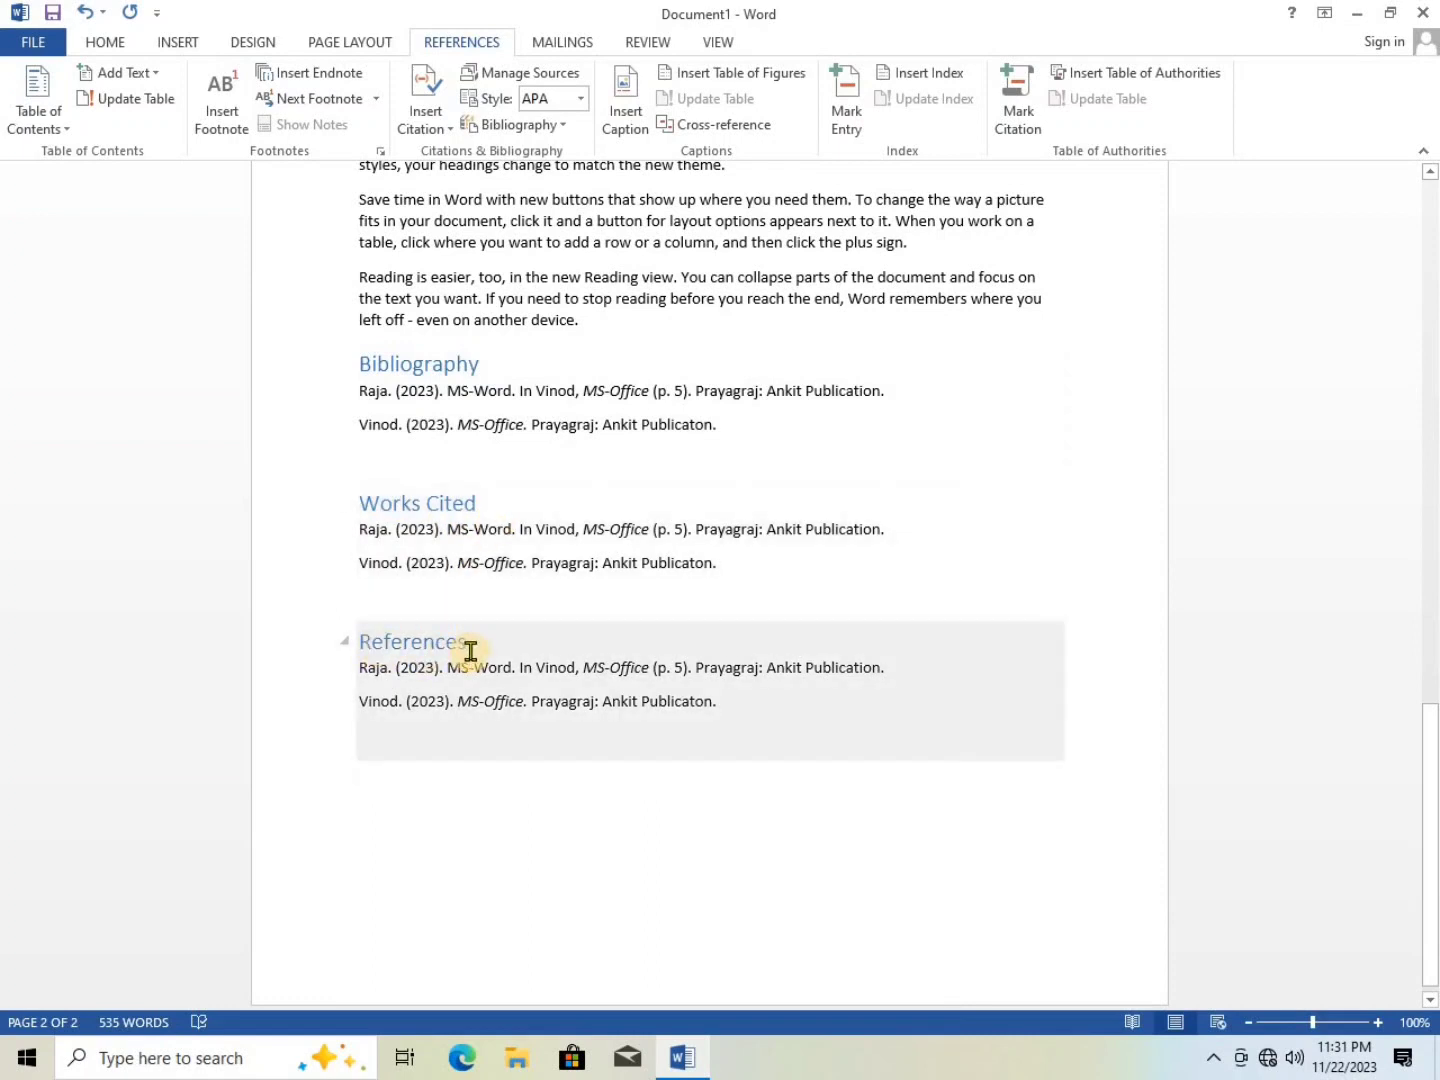
- Change the citation style to Chicago and after that to GOST - Name Sort
{"action": "left_click", "coordinate": [580, 99]}
{"action": "left_click", "coordinate": [566, 183]}
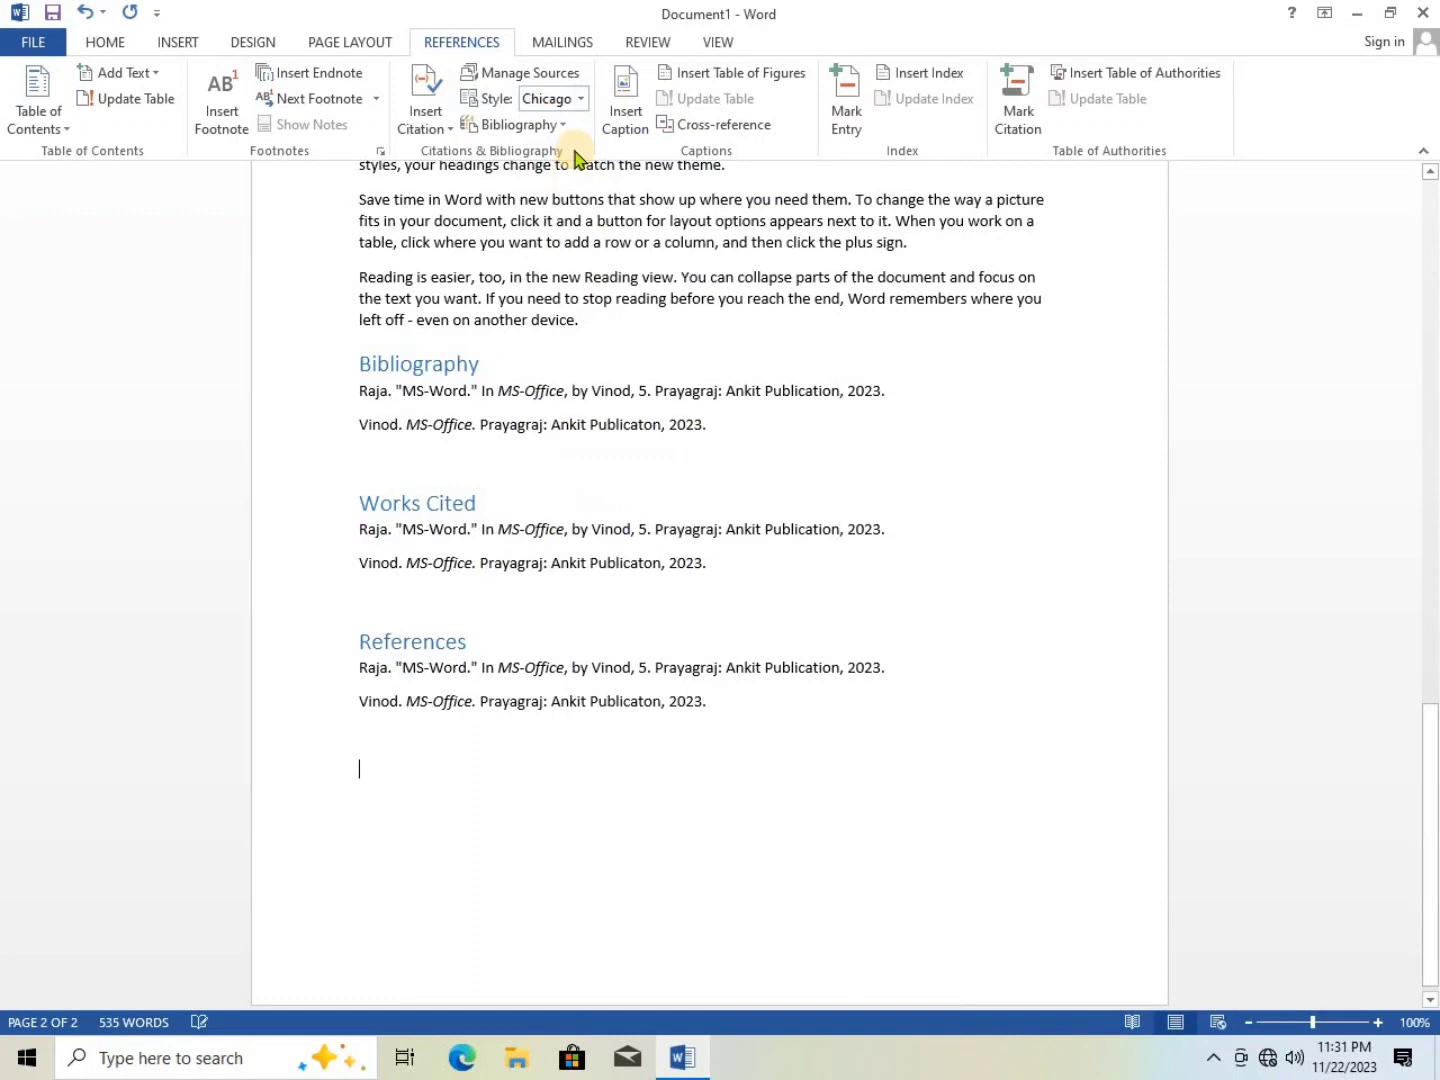
{"action": "left_click", "coordinate": [580, 99]}
{"action": "left_click", "coordinate": [553, 262]}
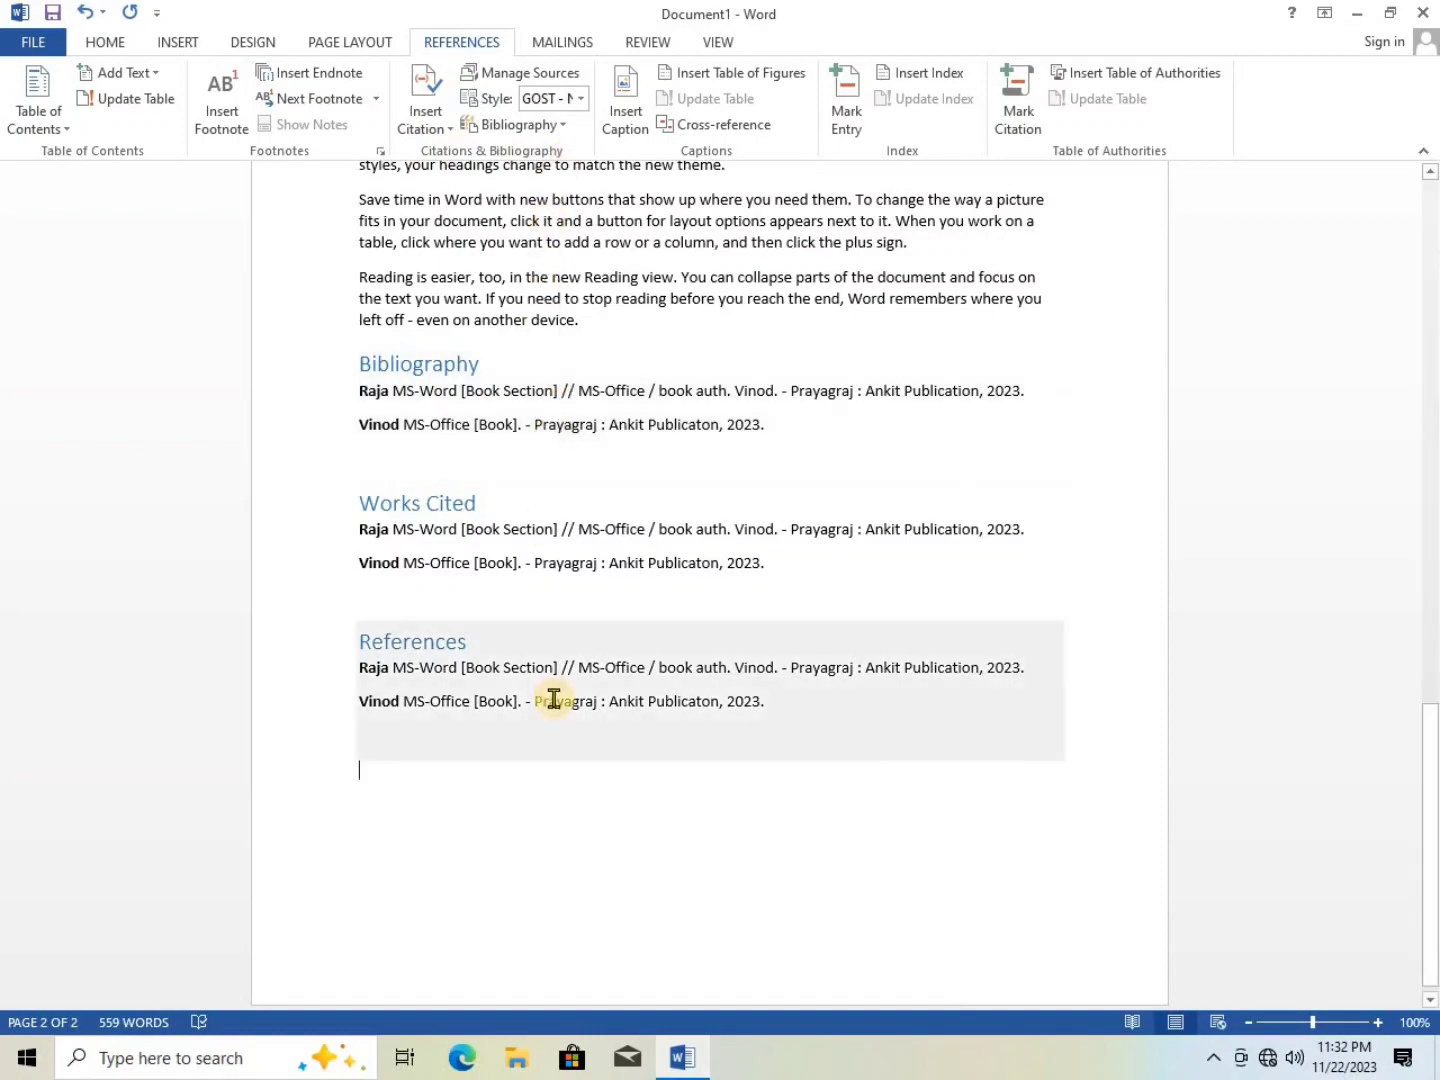
- Review page one, the built-in bibliography formats in the current style, and the source lists on page two
{"action": "scroll", "coordinate": [554, 698], "scroll_direction": "up", "scroll_amount": 15}
{"action": "scroll", "coordinate": [554, 697], "scroll_direction": "up", "scroll_amount": 9}
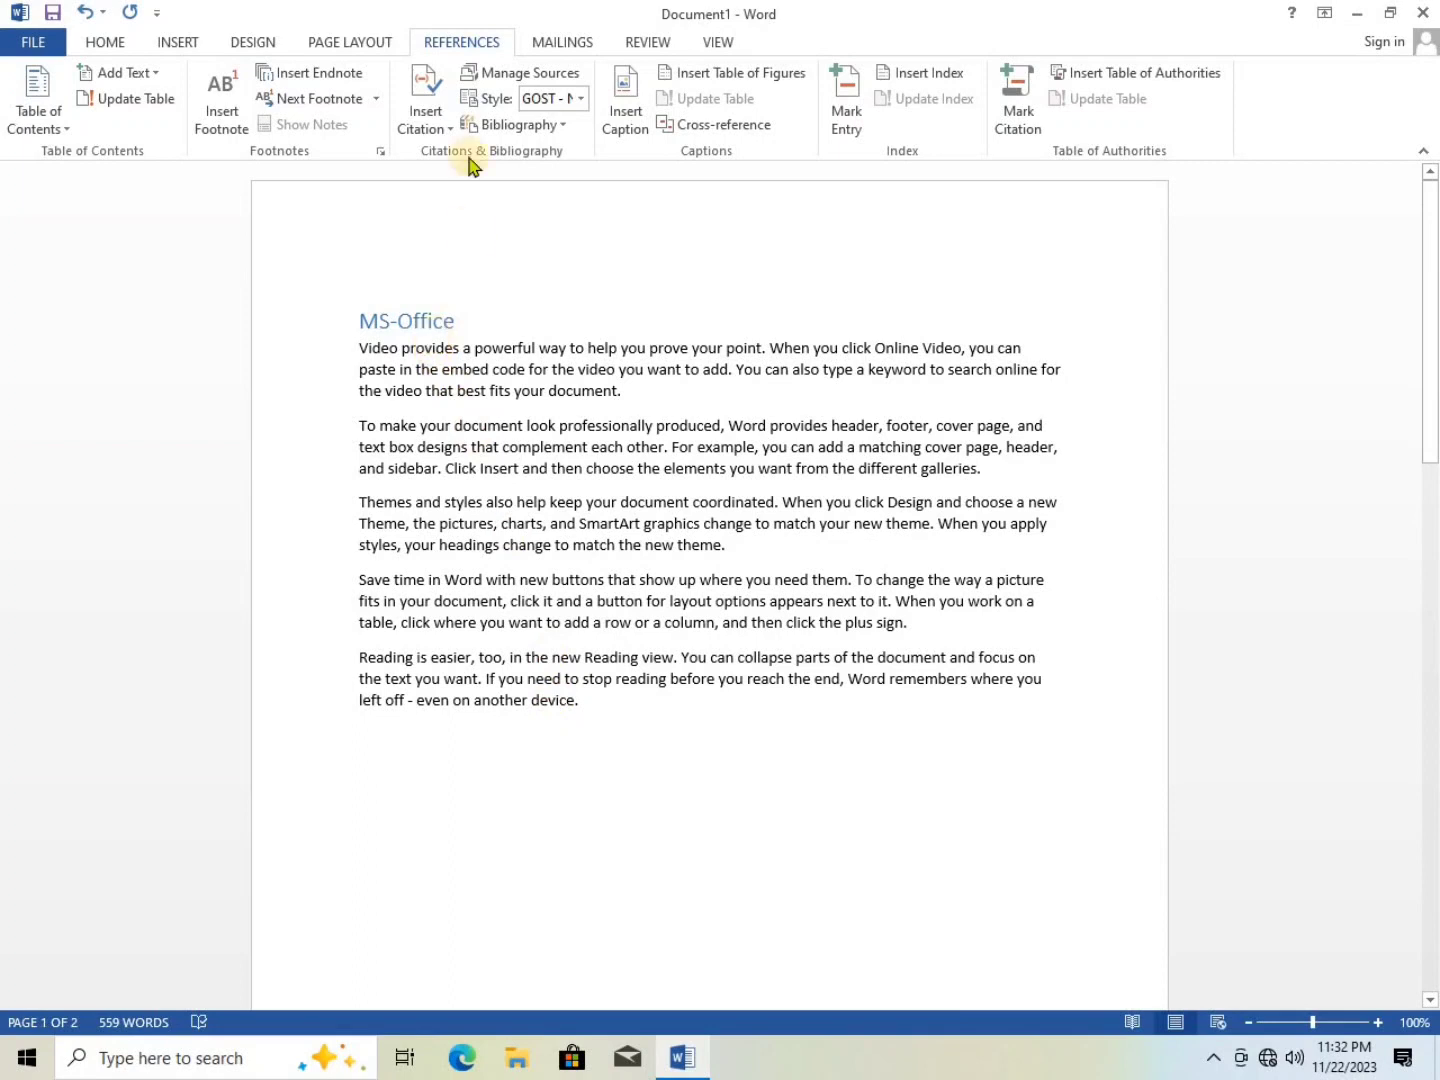
{"action": "left_click", "coordinate": [566, 128]}
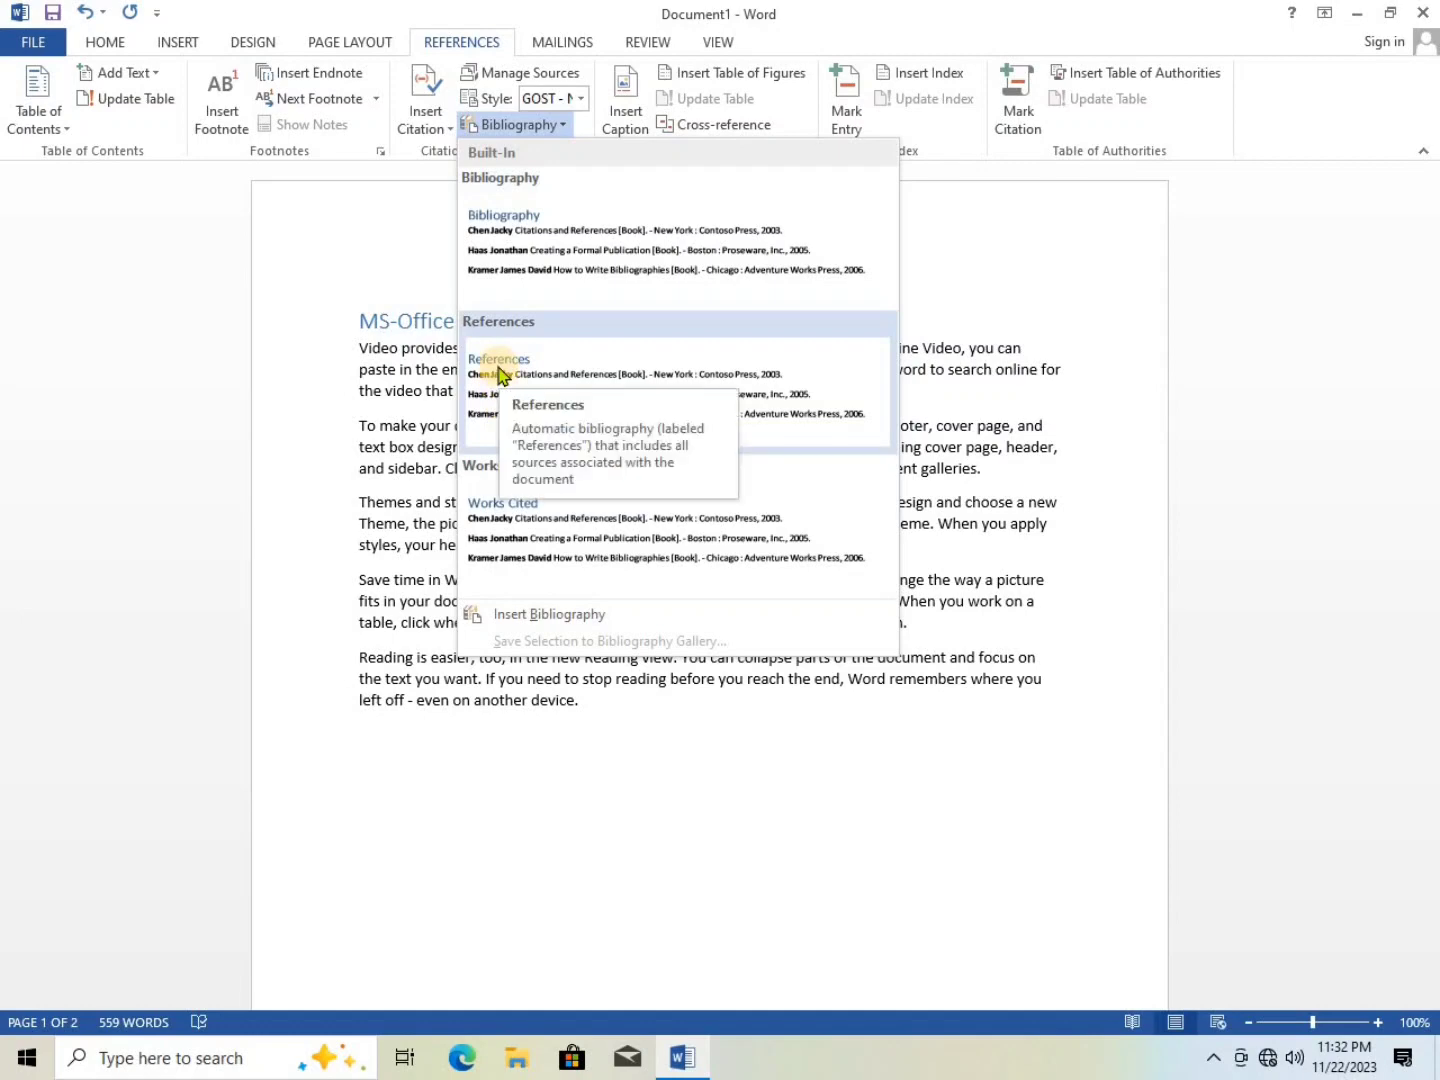
{"action": "left_click", "coordinate": [464, 769]}
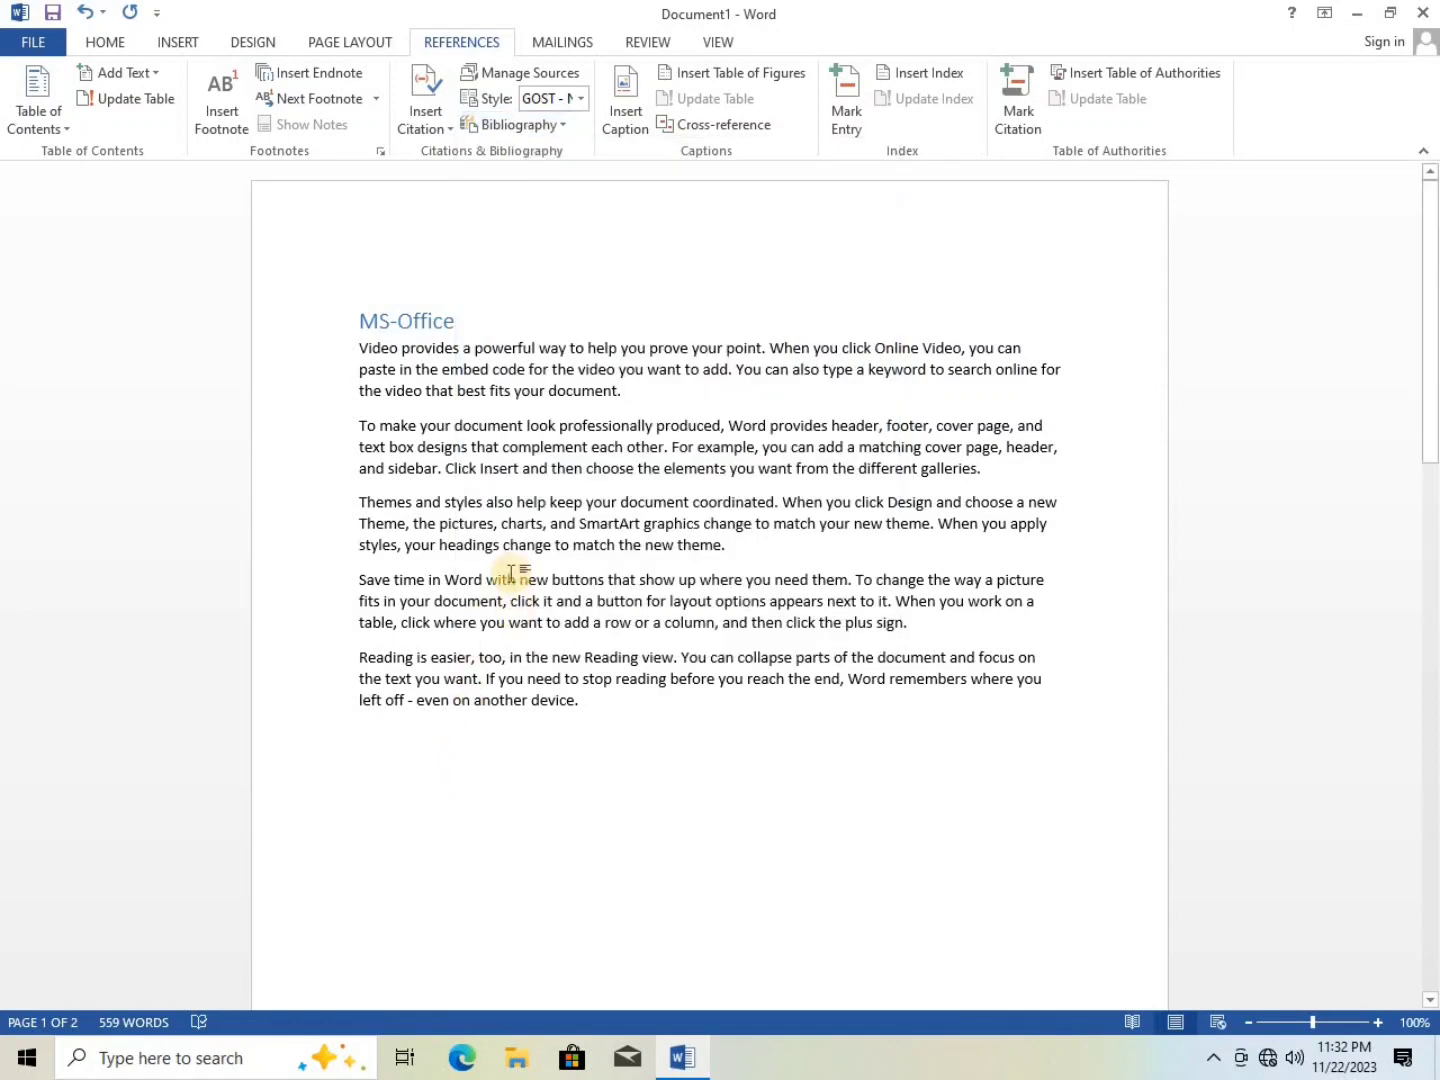
{"action": "scroll", "coordinate": [508, 571], "scroll_direction": "down", "scroll_amount": 20}
{"action": "scroll", "coordinate": [510, 571], "scroll_direction": "down", "scroll_amount": 1}
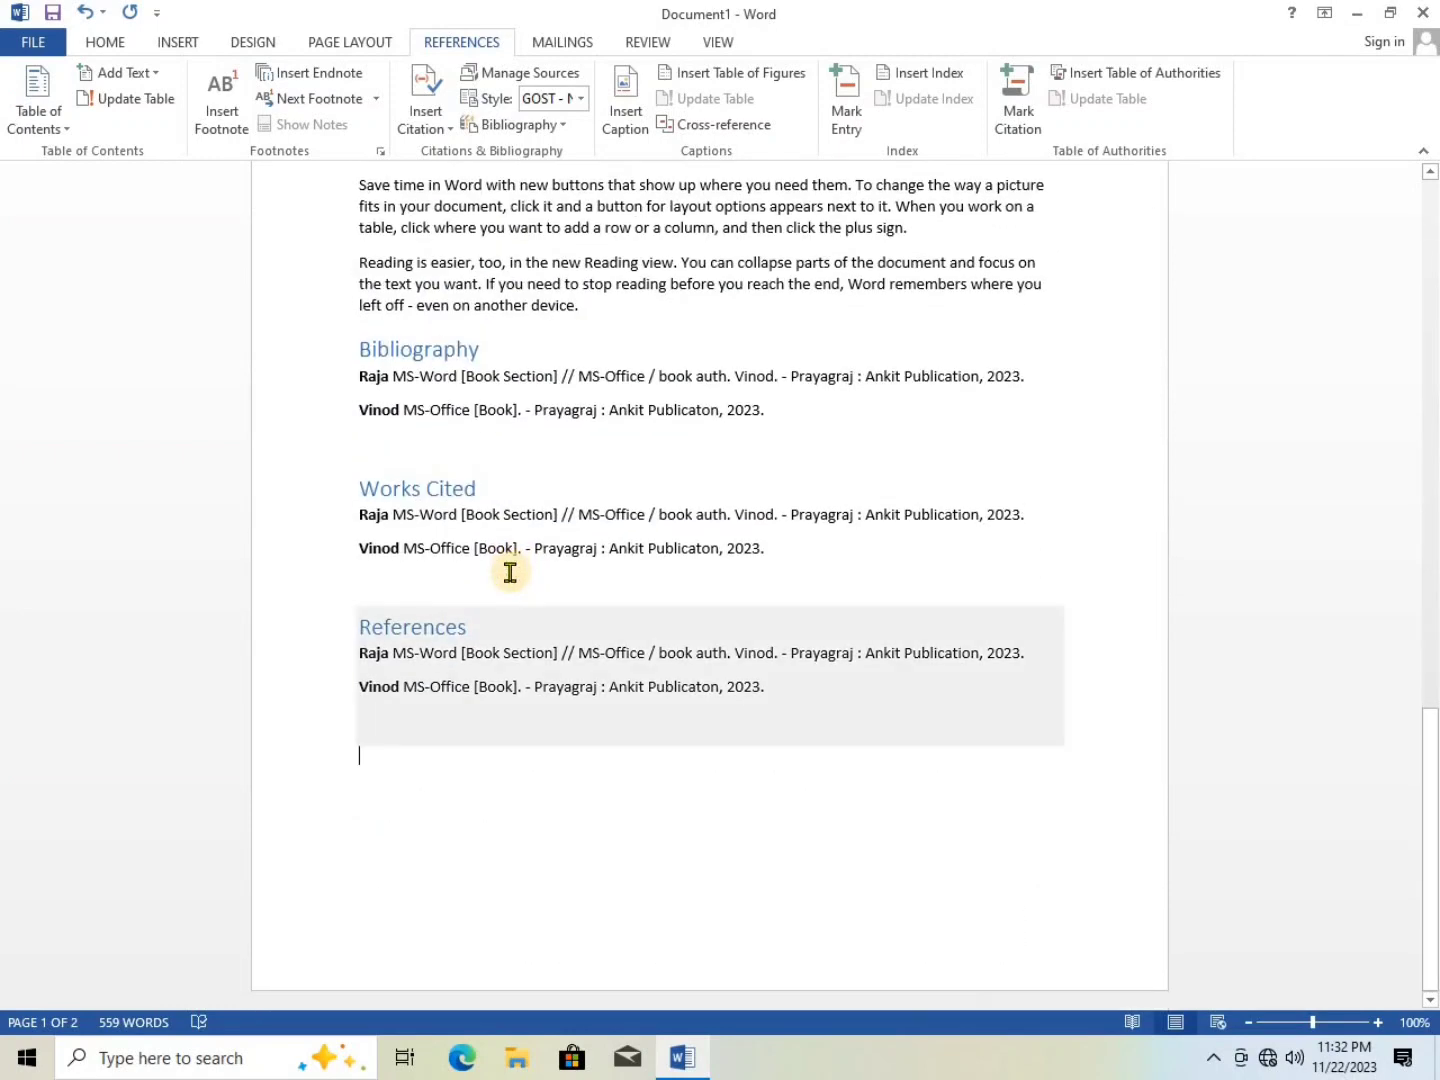
- Close the document without saving the changes
{"action": "left_click", "coordinate": [778, 850]}
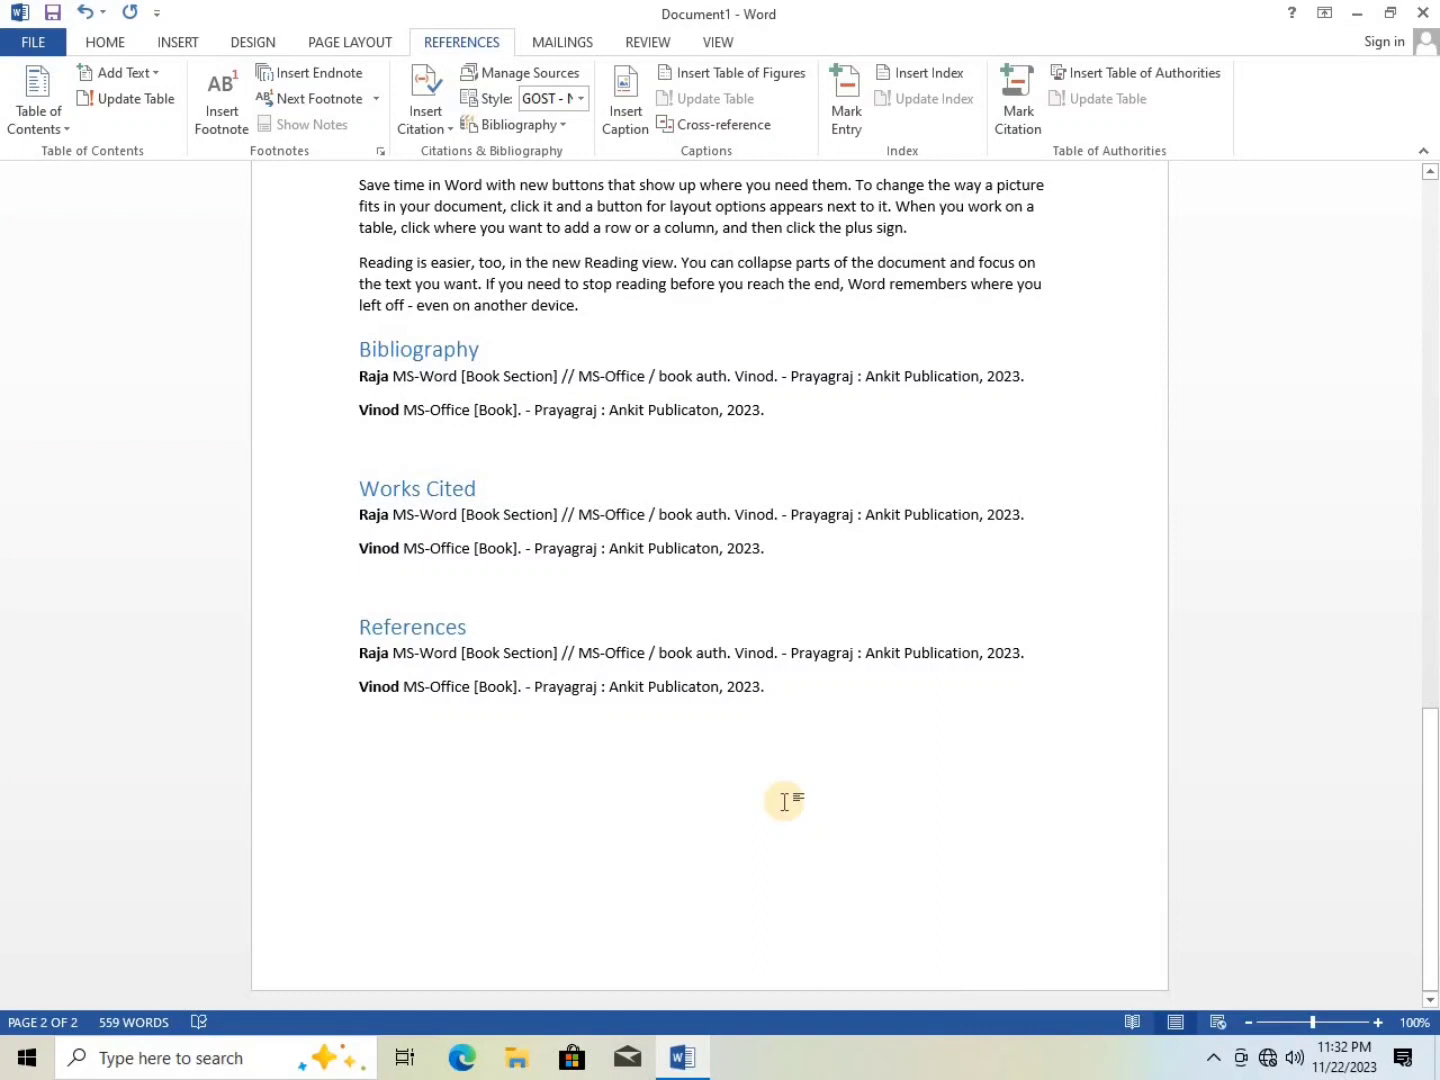
{"action": "left_click", "coordinate": [1422, 14]}
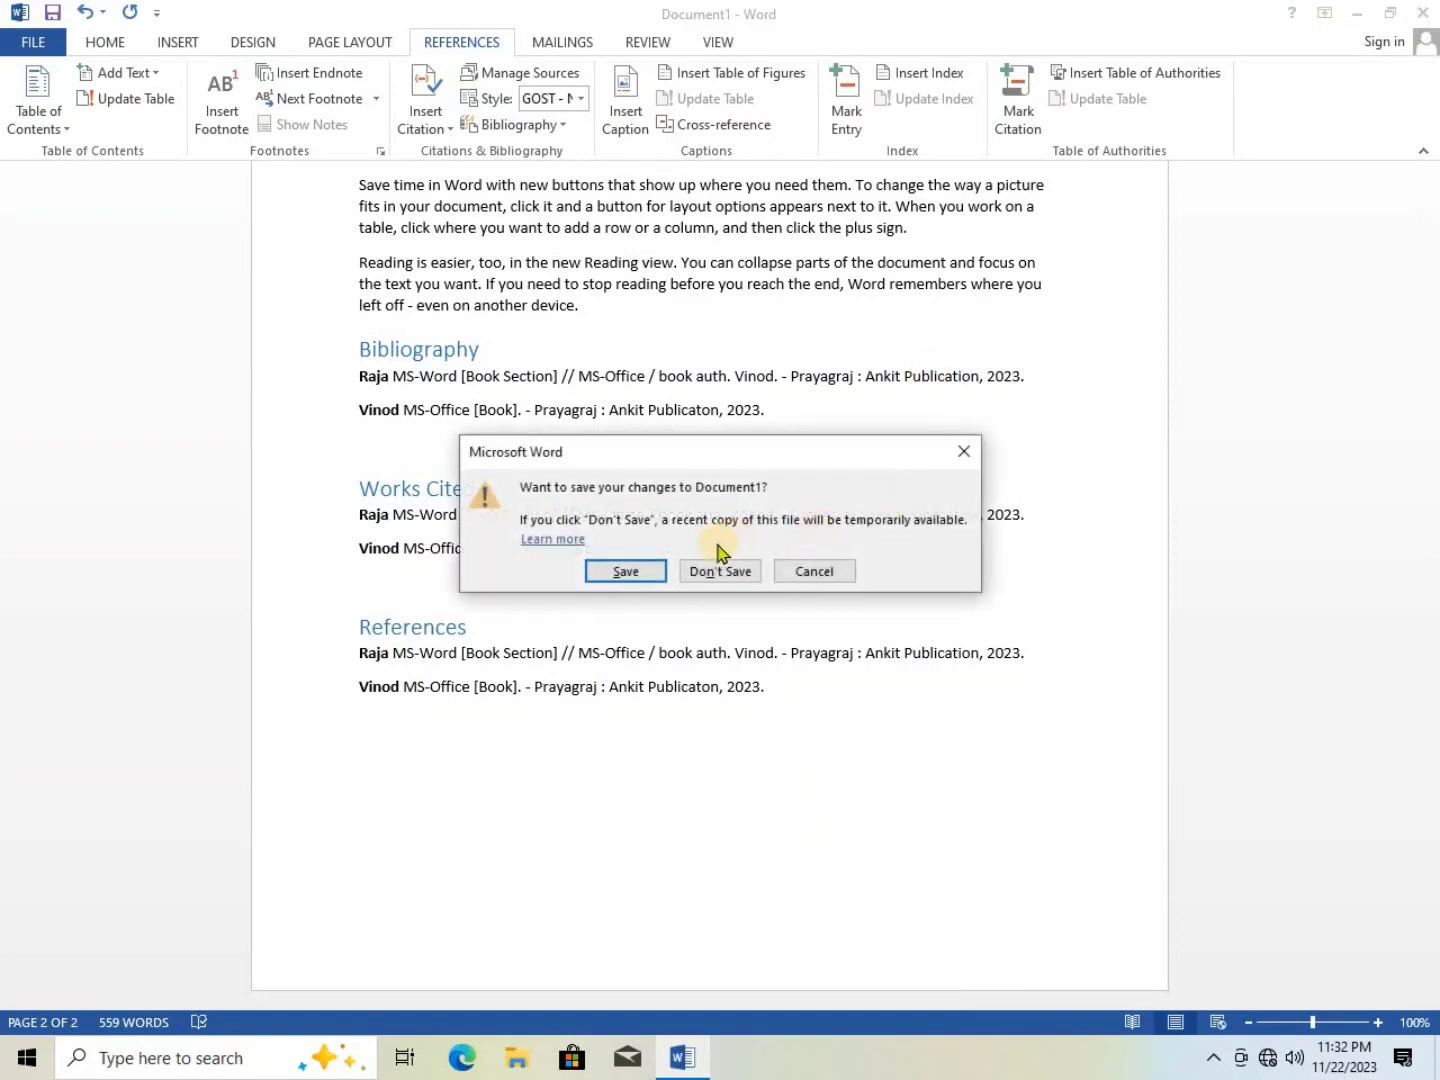
{"action": "left_click", "coordinate": [710, 571]}
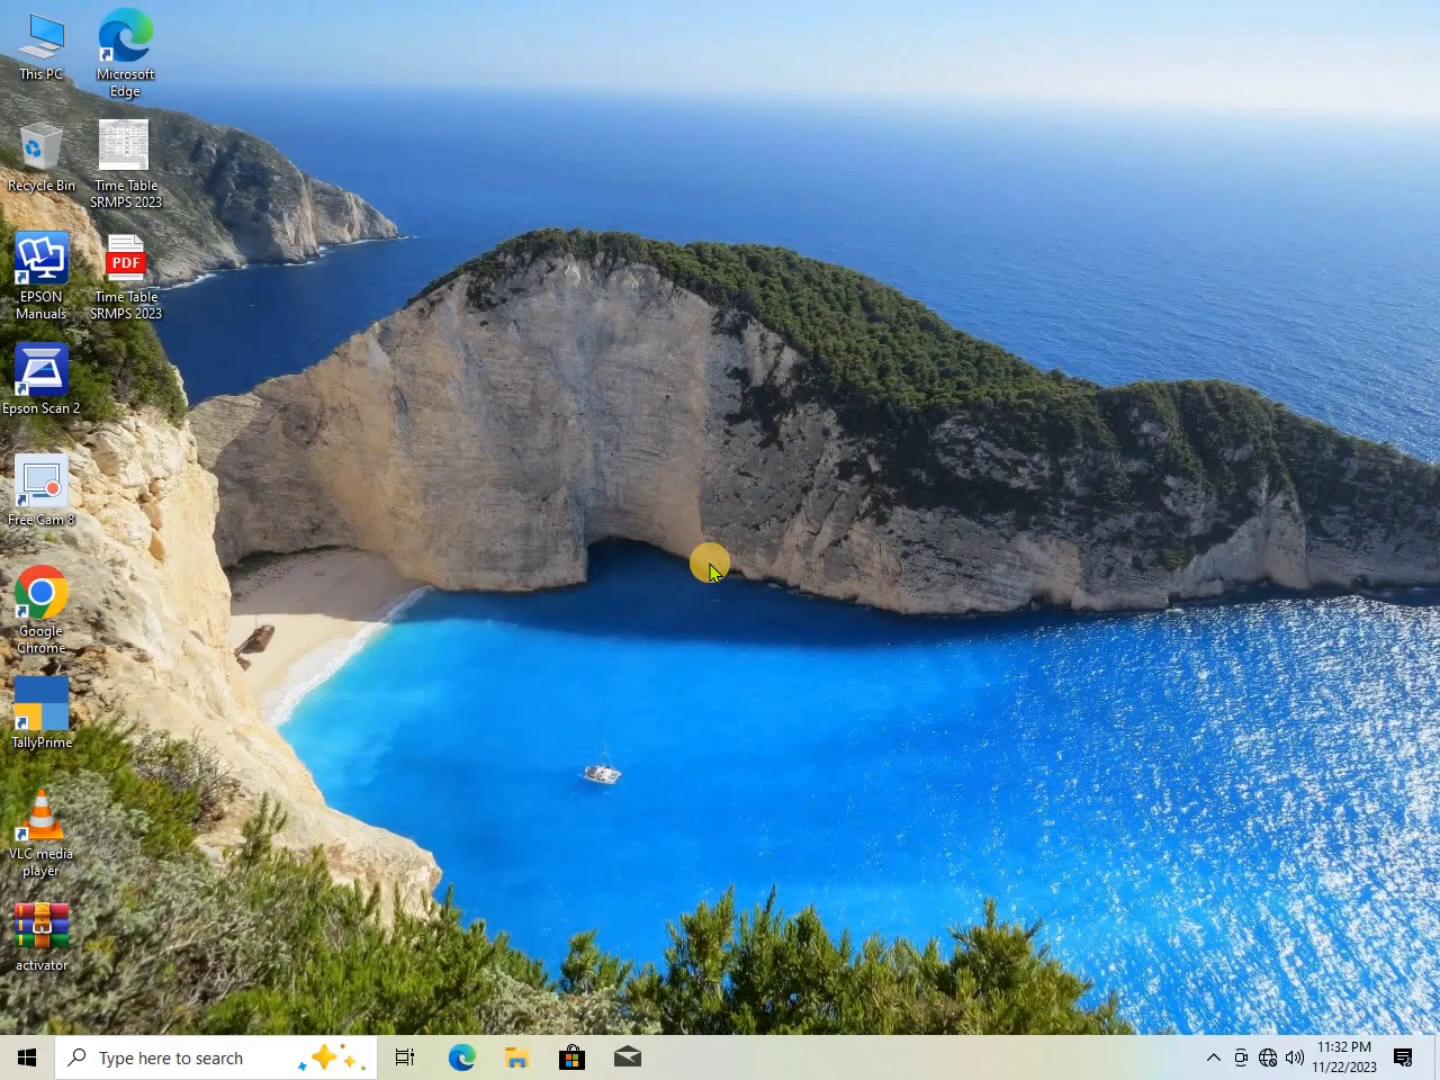